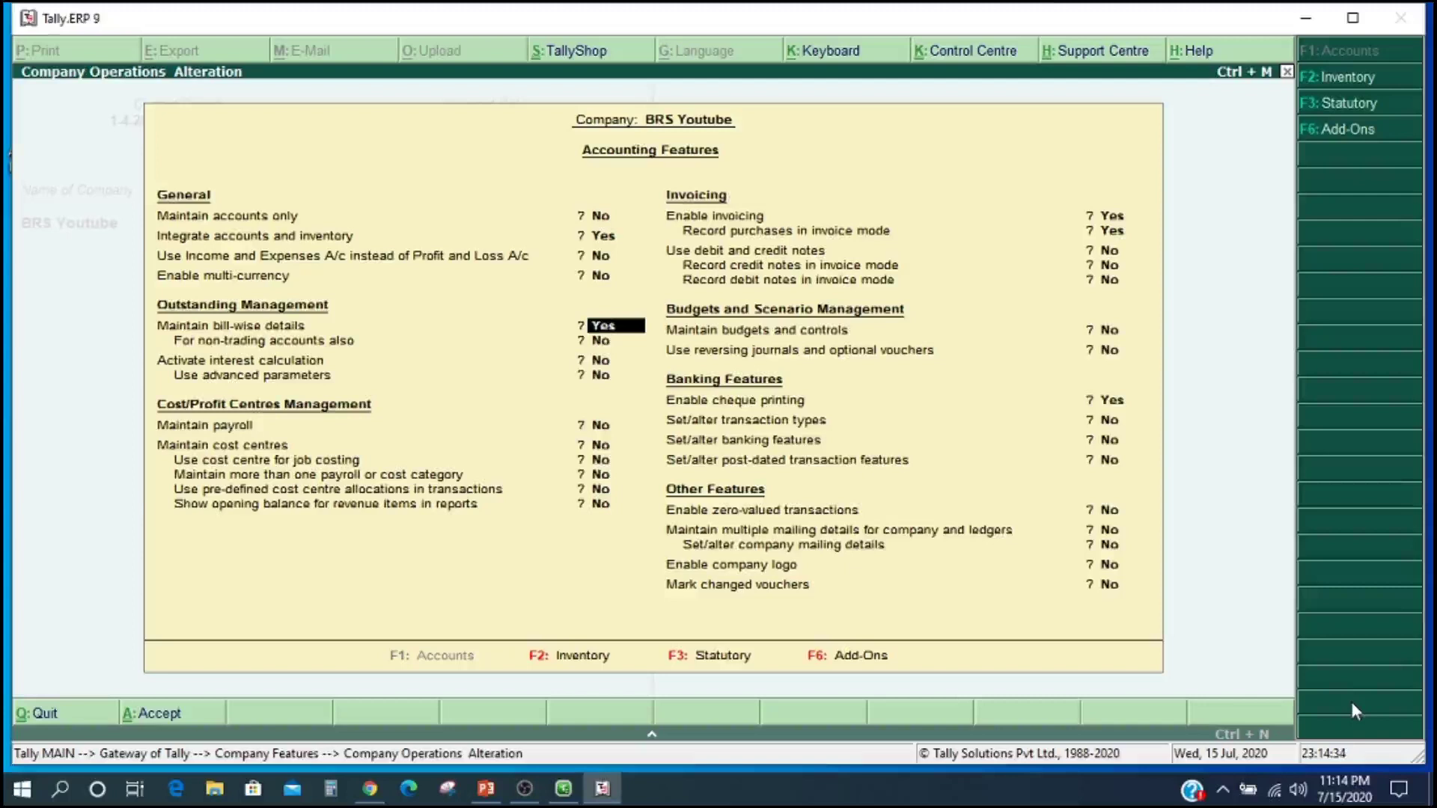
Step: Set Maintain accounts only to Yes in the accounting features of the BRS Youtube company
key("Up")
key("Up")
key("Up")
key("Up")
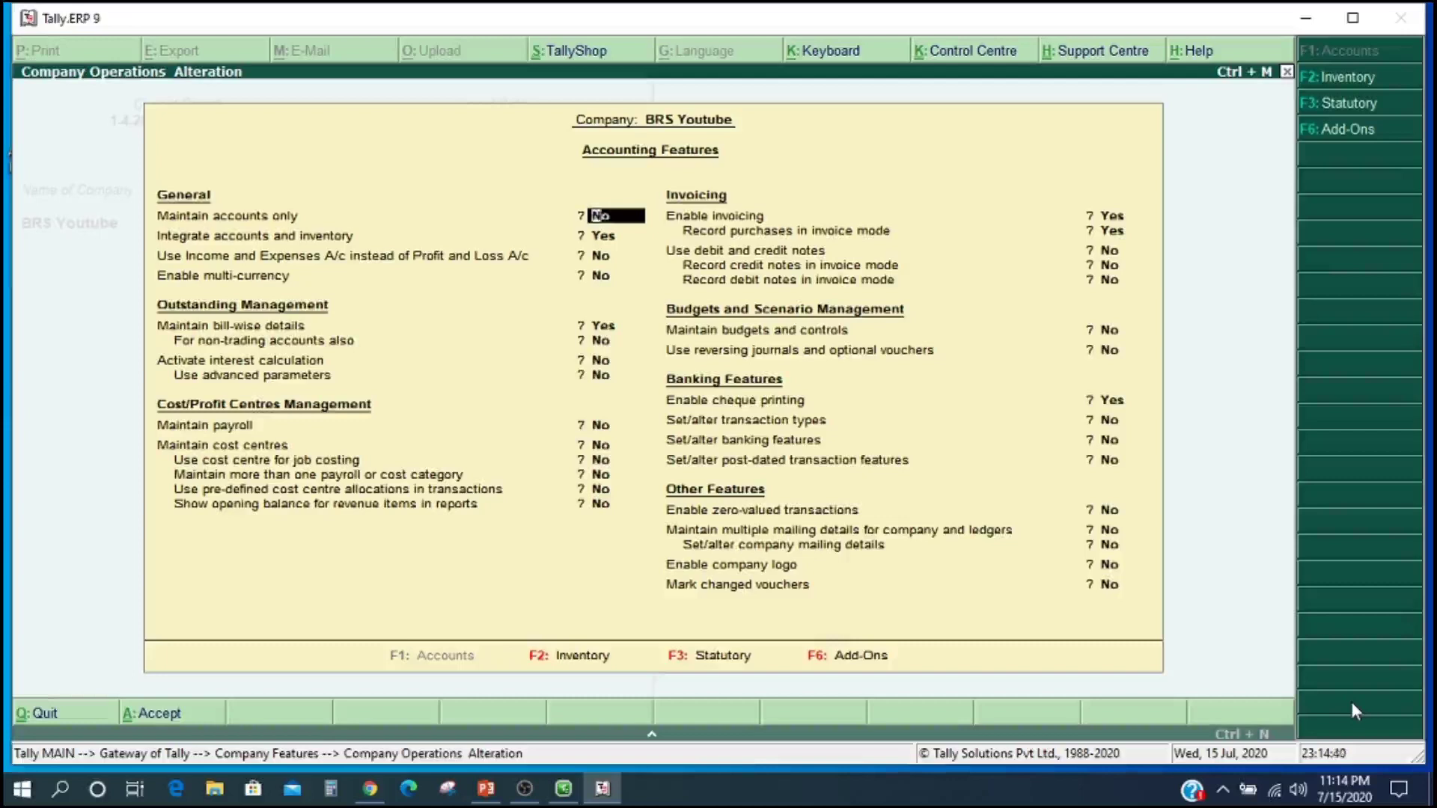
key("y")
key("Return")
Step: Keep the remaining accounting features at their current settings, save them and return to the Gateway of Tally
key("Return")
key("Return")
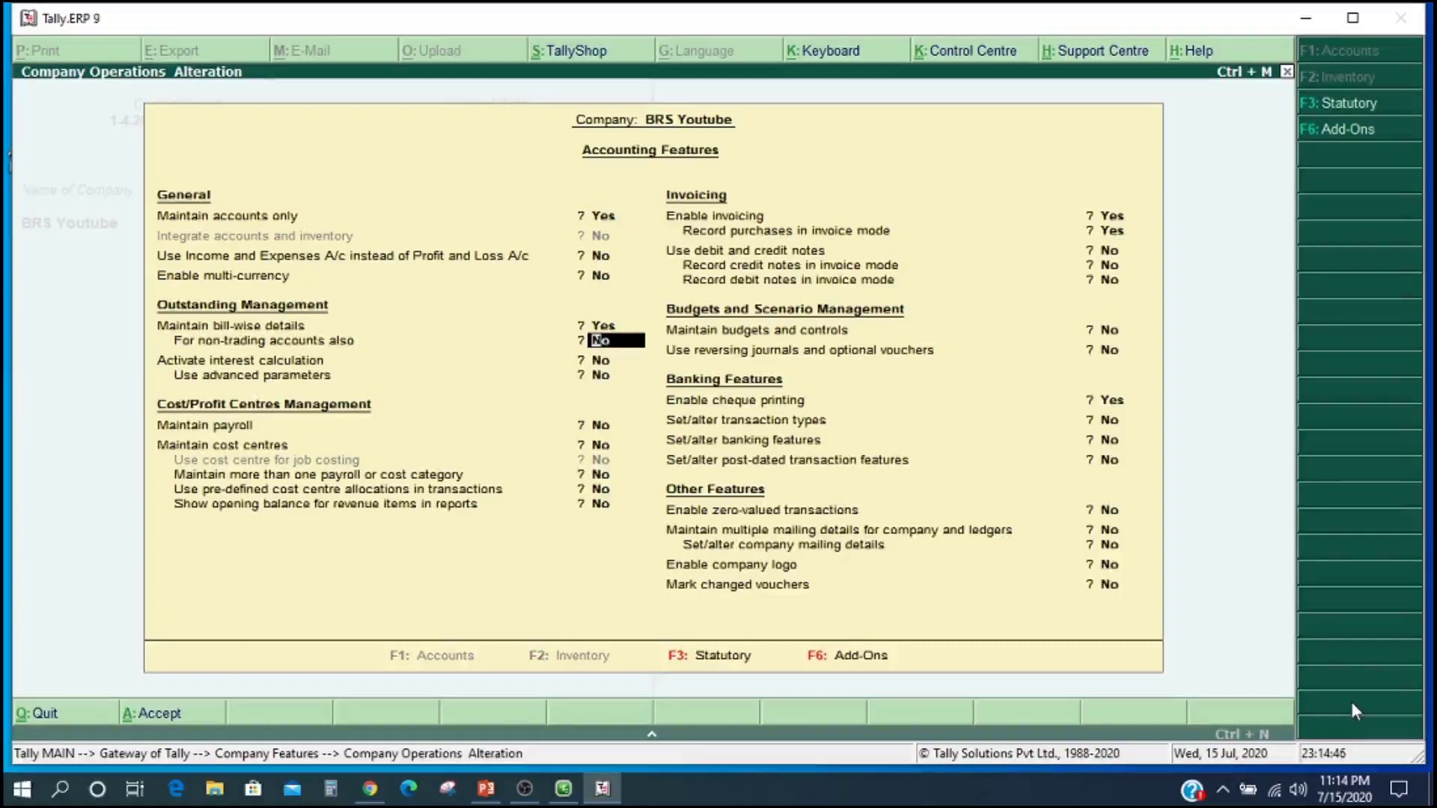
key("Return")
key("Return")
key("Return")
key("Return")
key("Return")
key("Return")
key("Return")
key("Return")
key("Return")
key("Return")
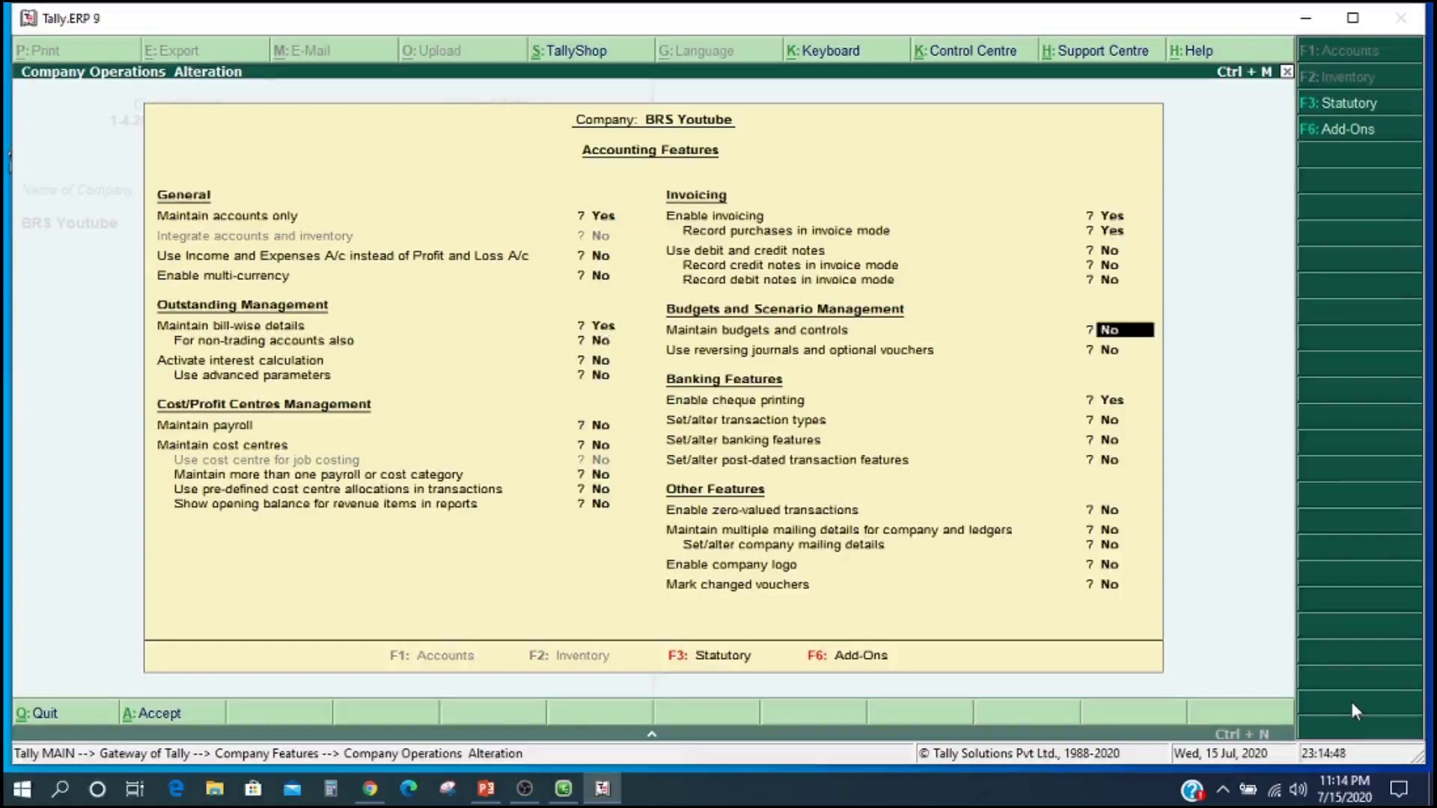
key("Return")
key("Return")
key("Return")
key("Return")
key("Return")
key("Return")
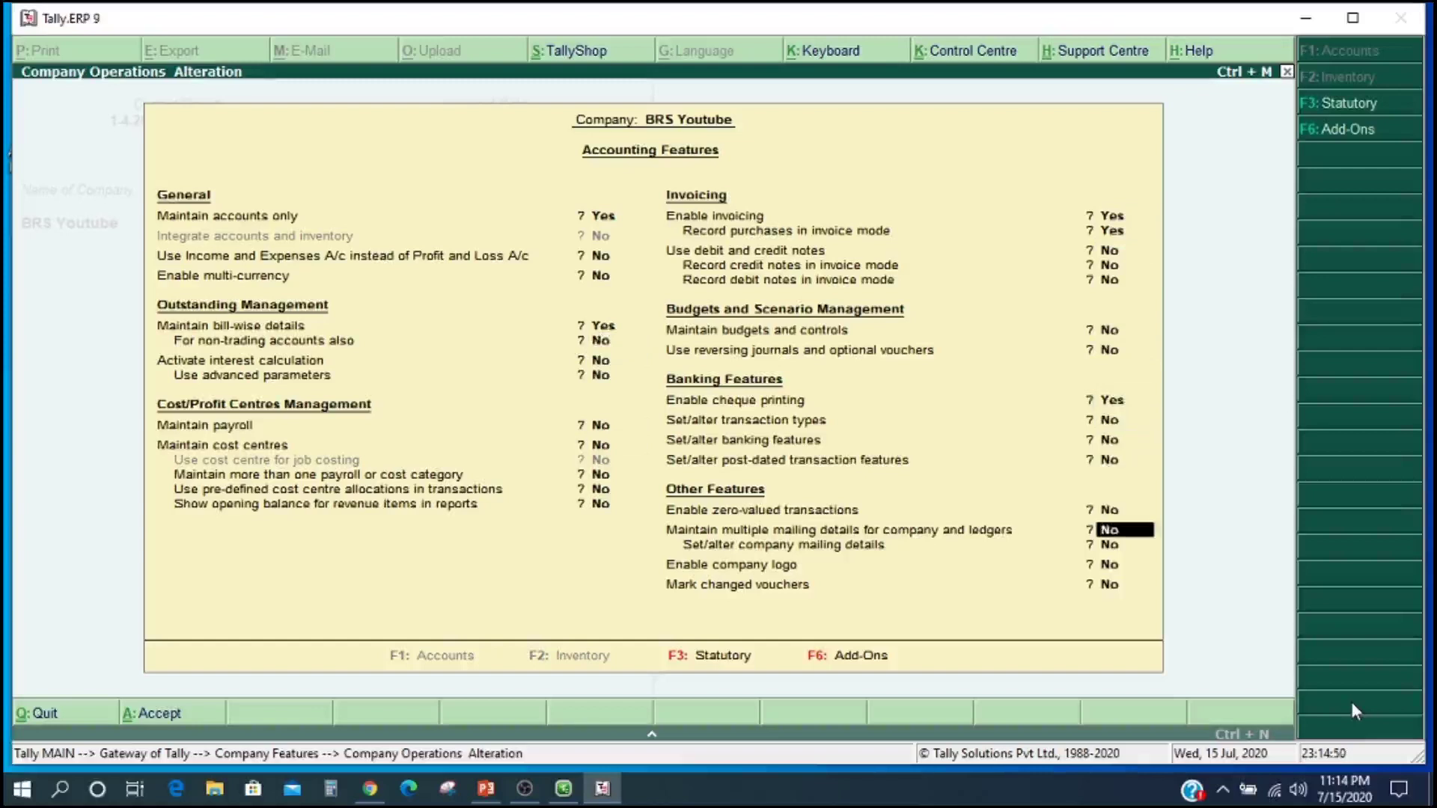
key("Return")
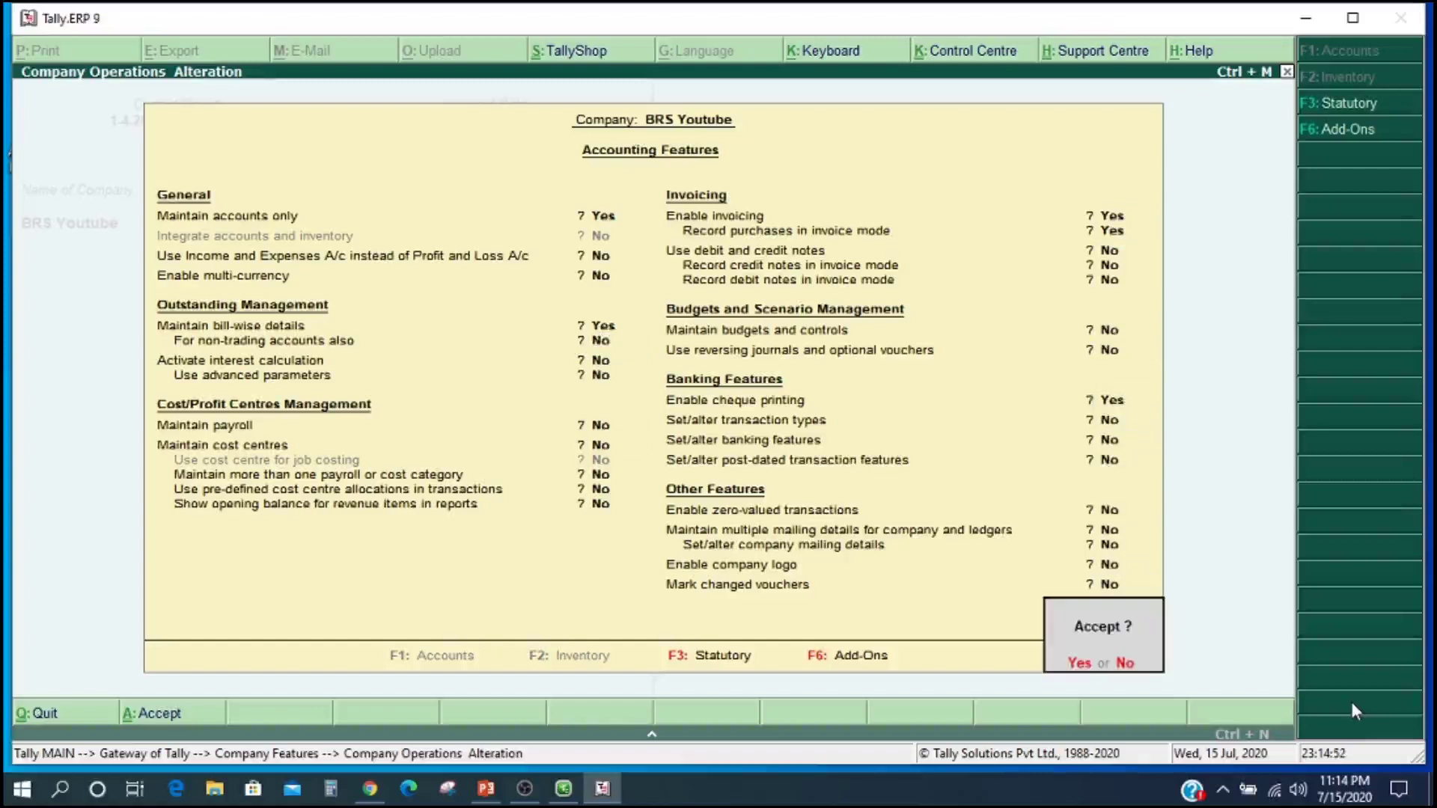
key("Return")
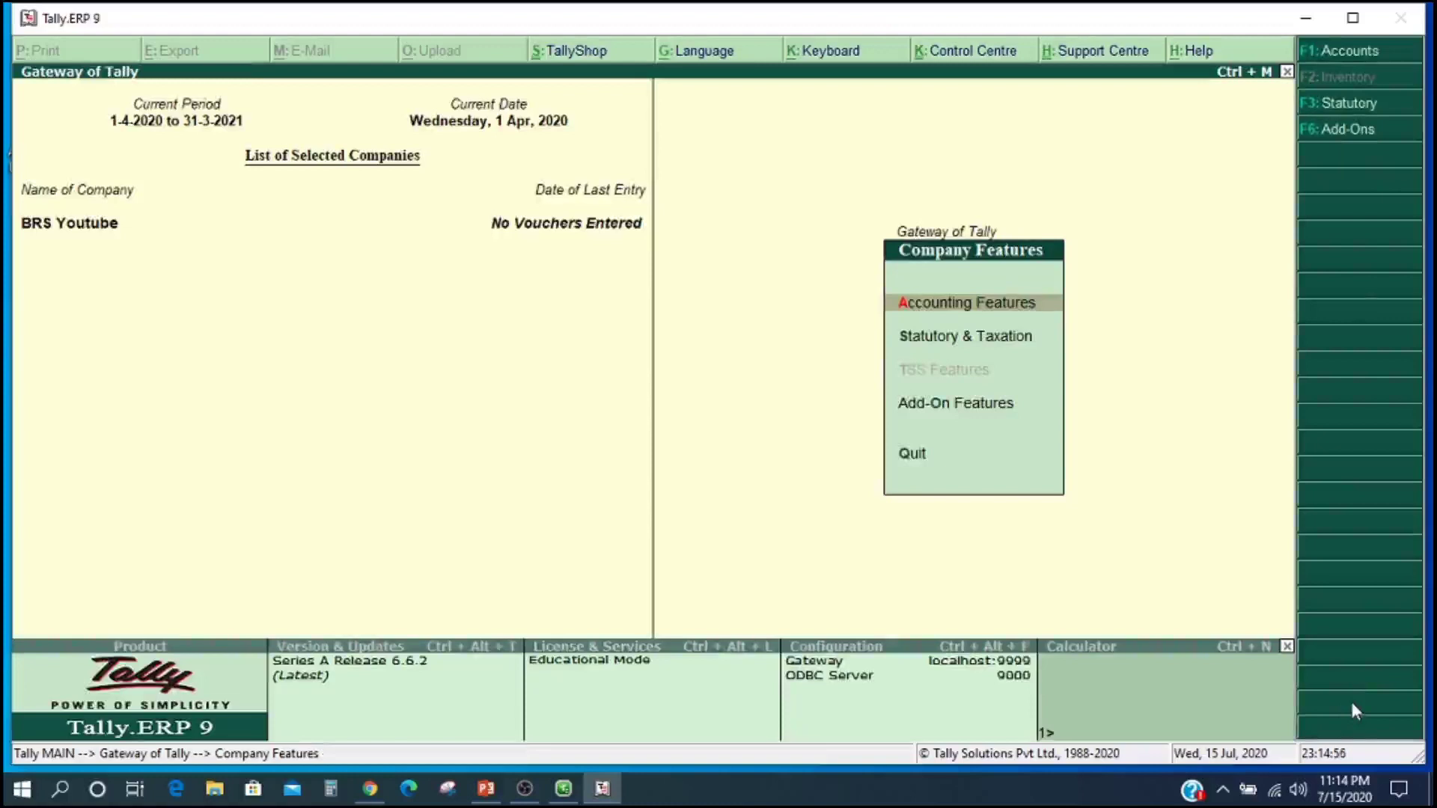
key("Escape")
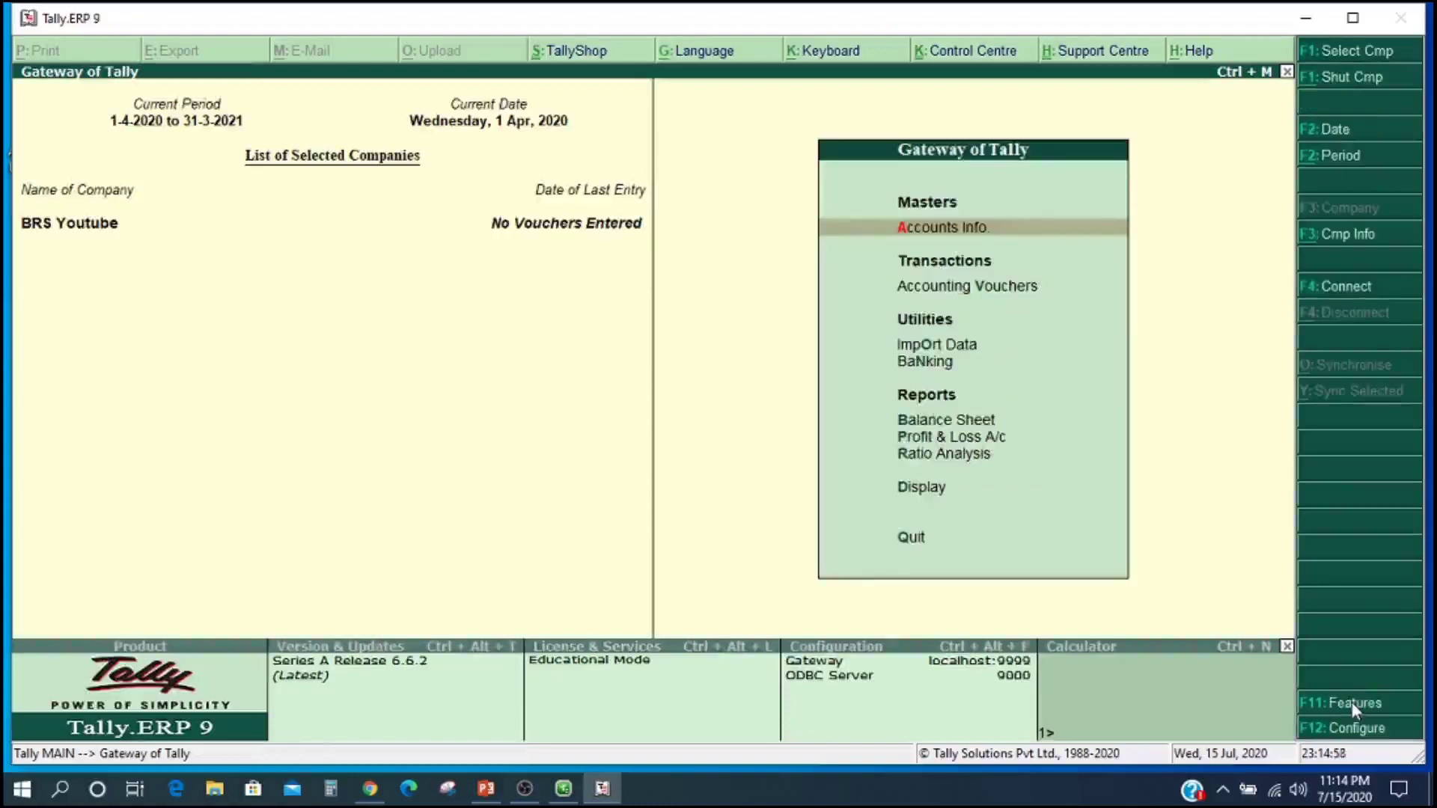
Step: Rename the existing Cash ledger as Petty Cash, keep its other details, and save the alteration
key("Return")
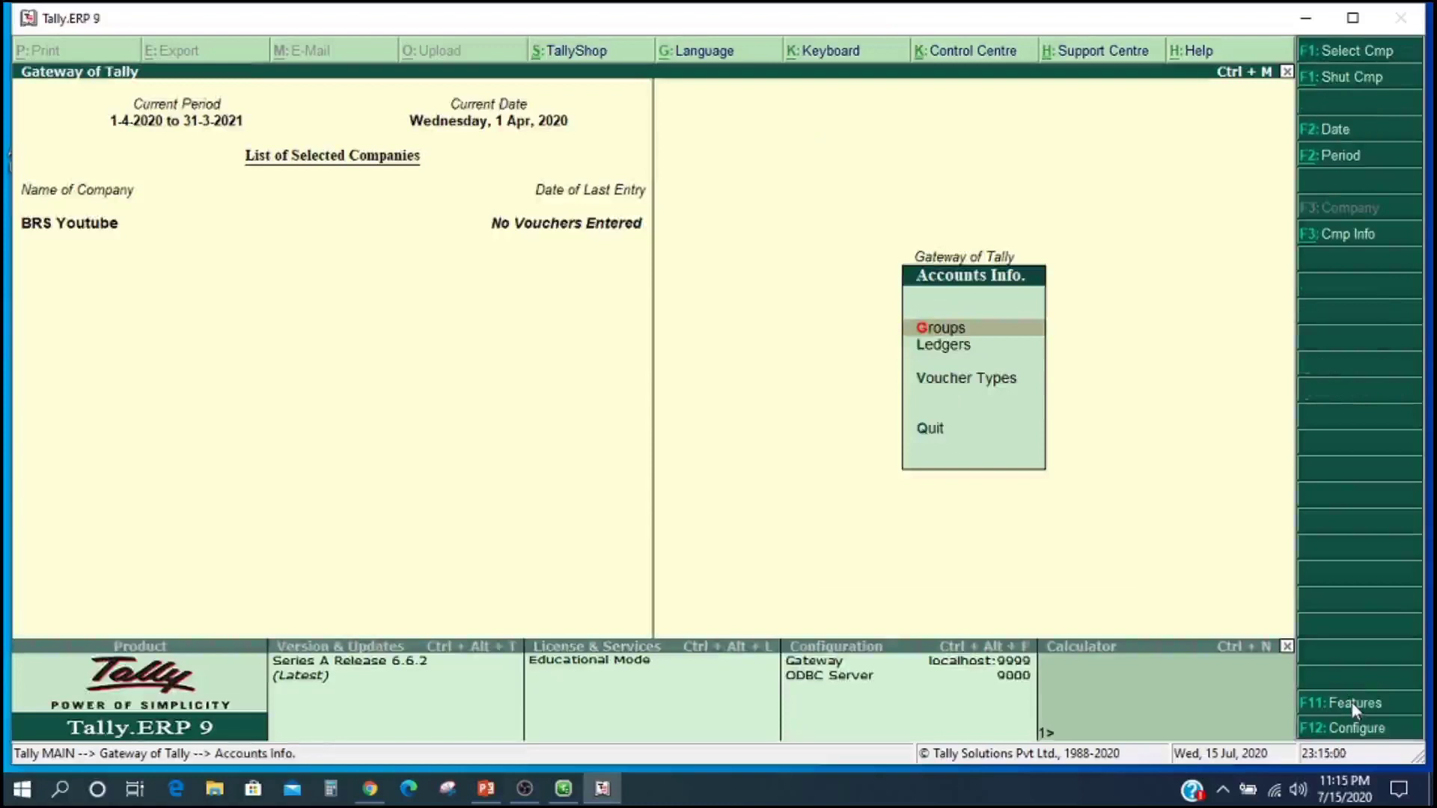
key("Down")
key("Return")
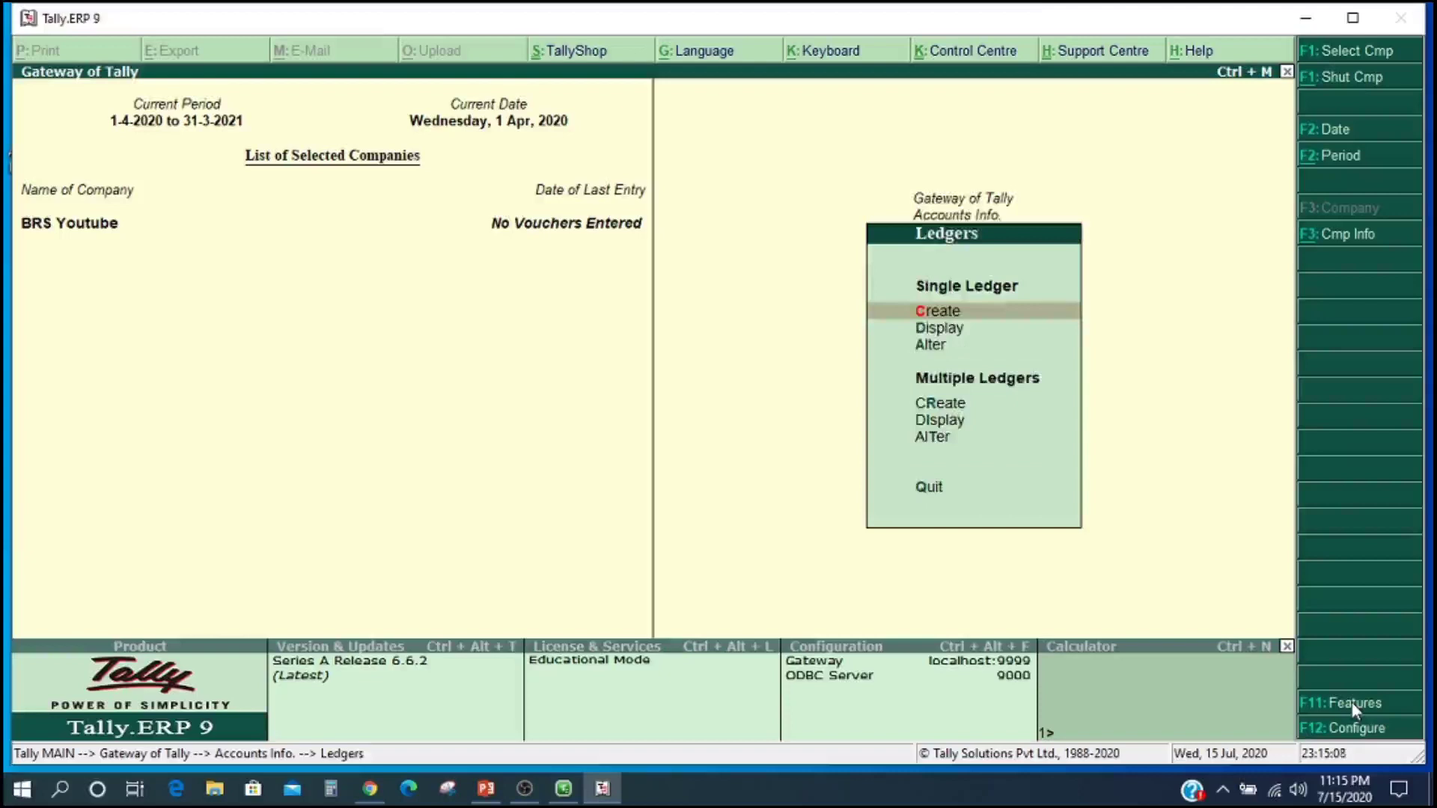
key("Down")
key("Down")
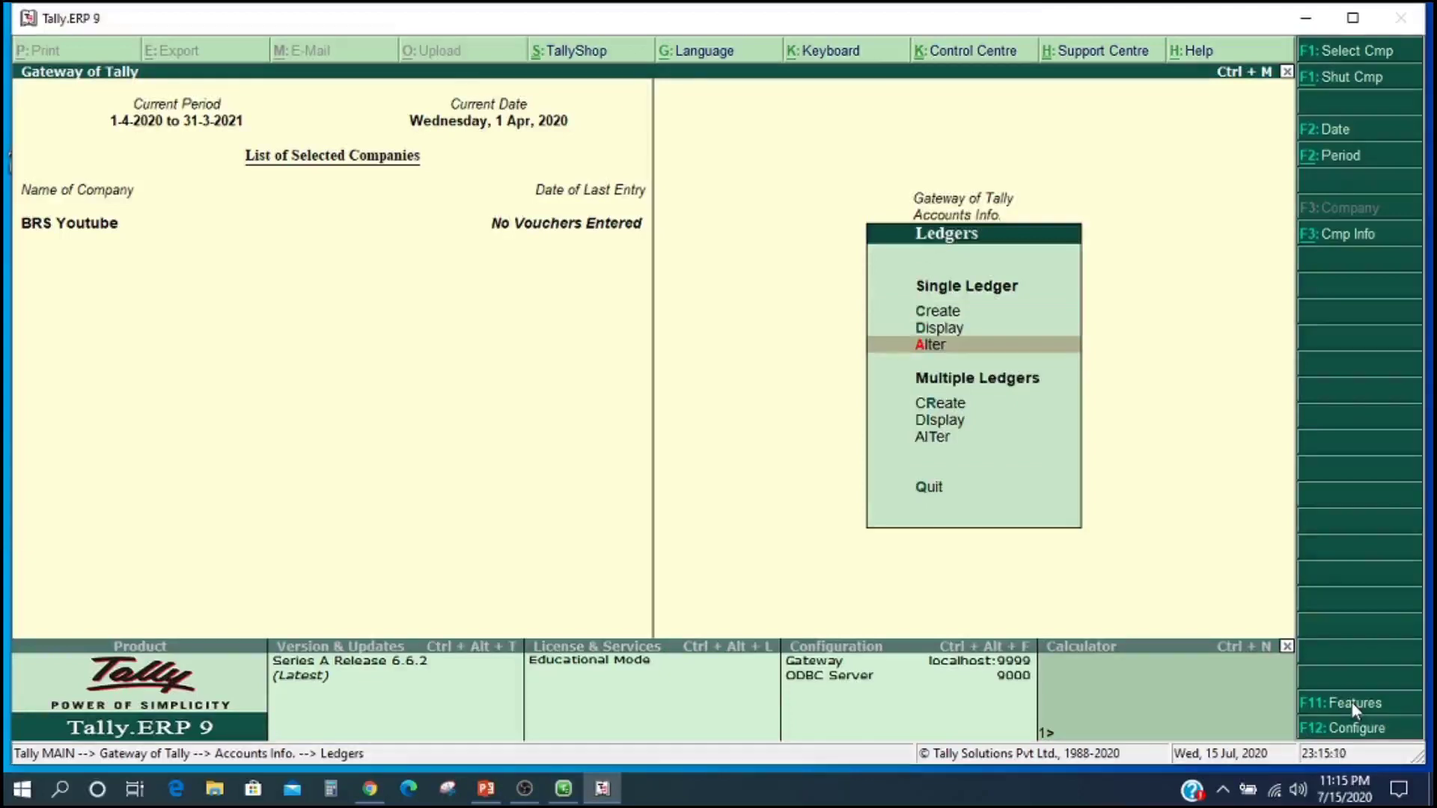
key("Return")
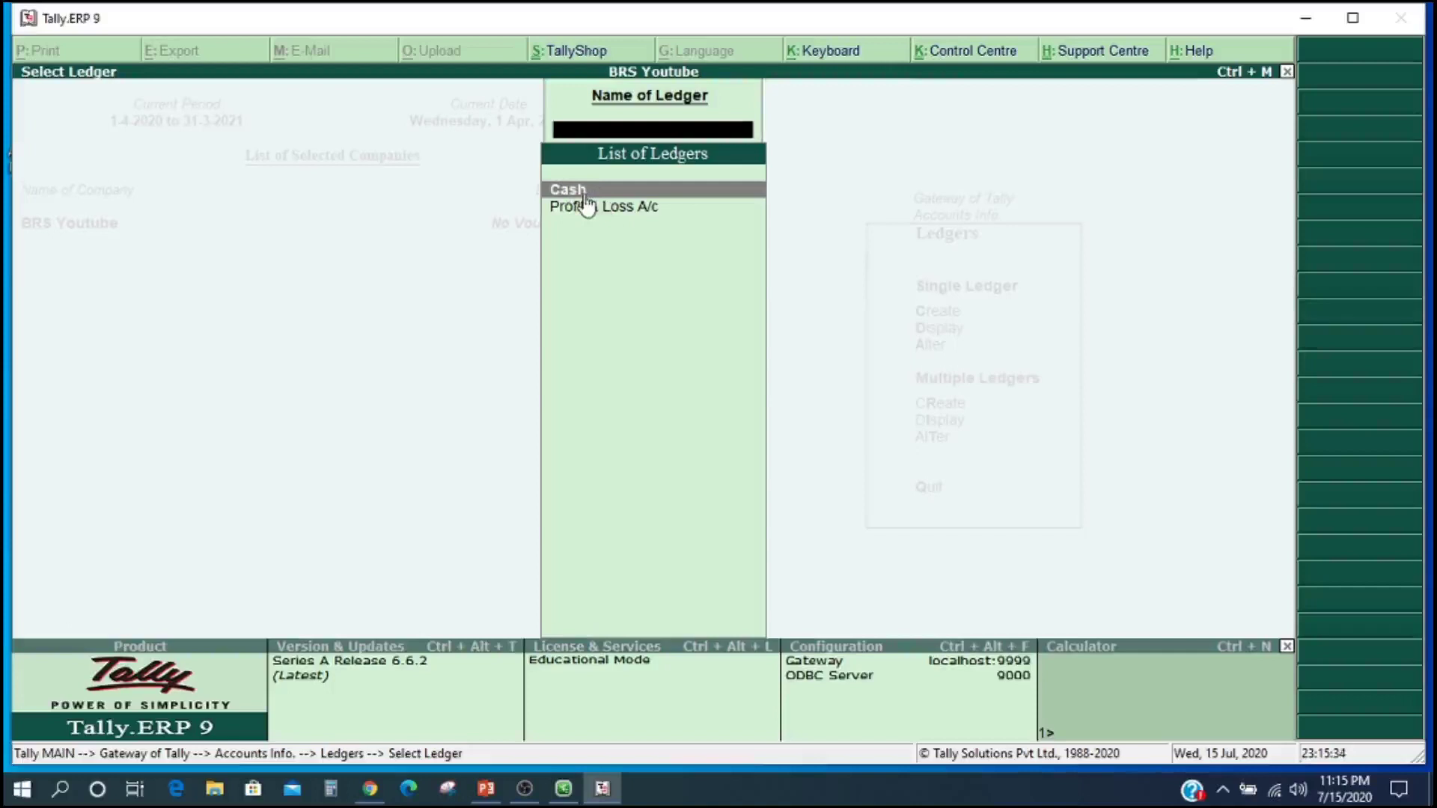
key("Return")
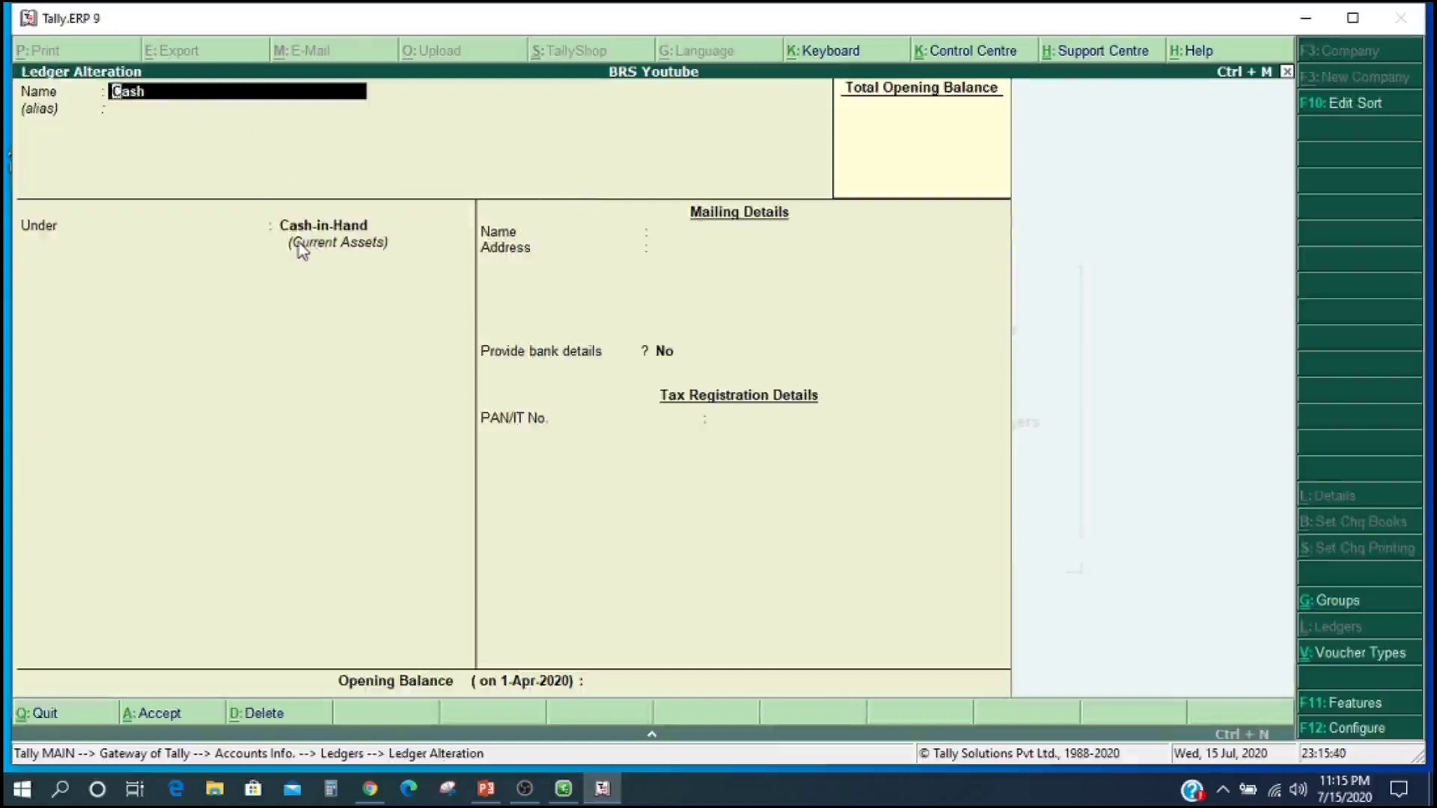
key("BackSpace")
type("Petty Cash")
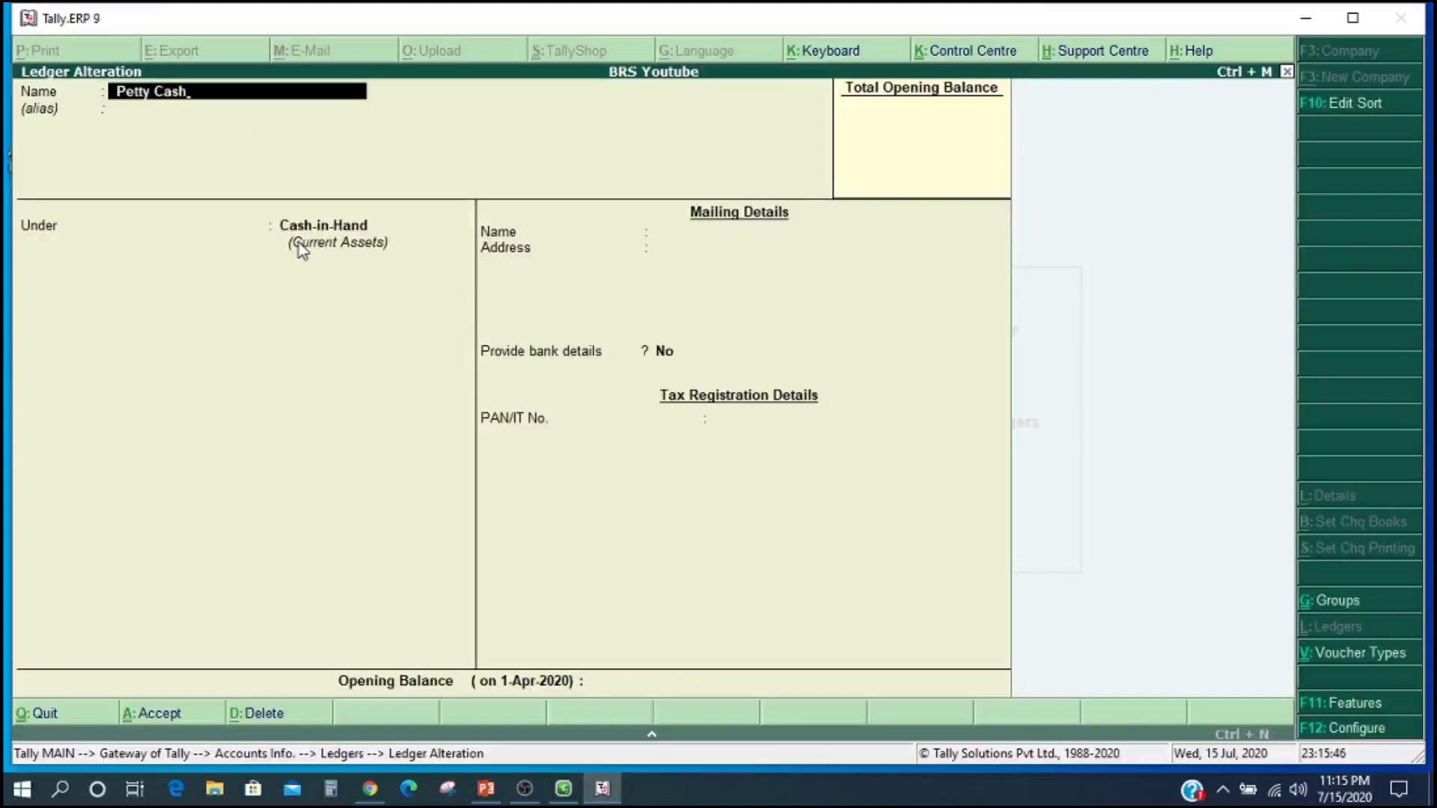
key("Return")
key("Return")
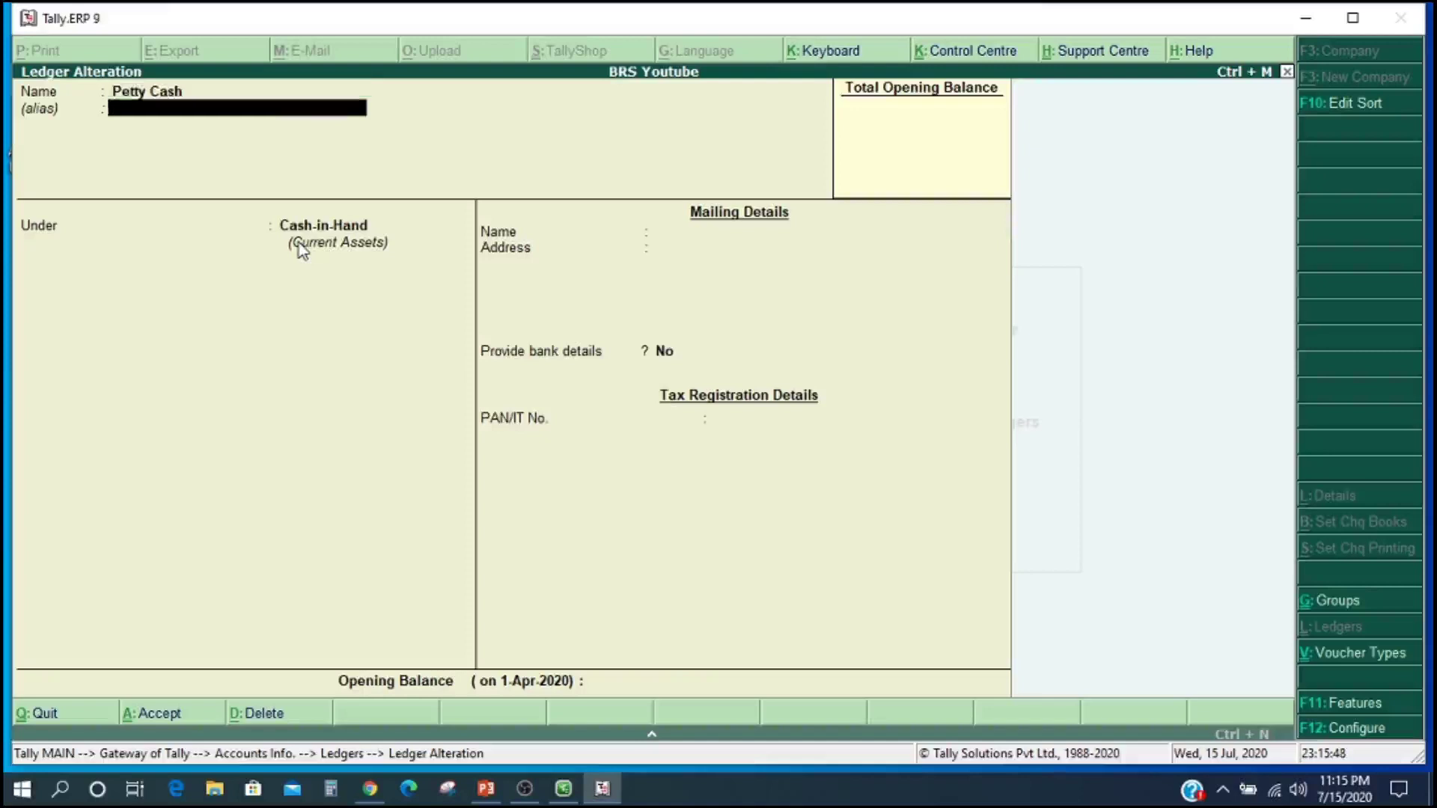
key("Return")
key("Return")
key("Return")
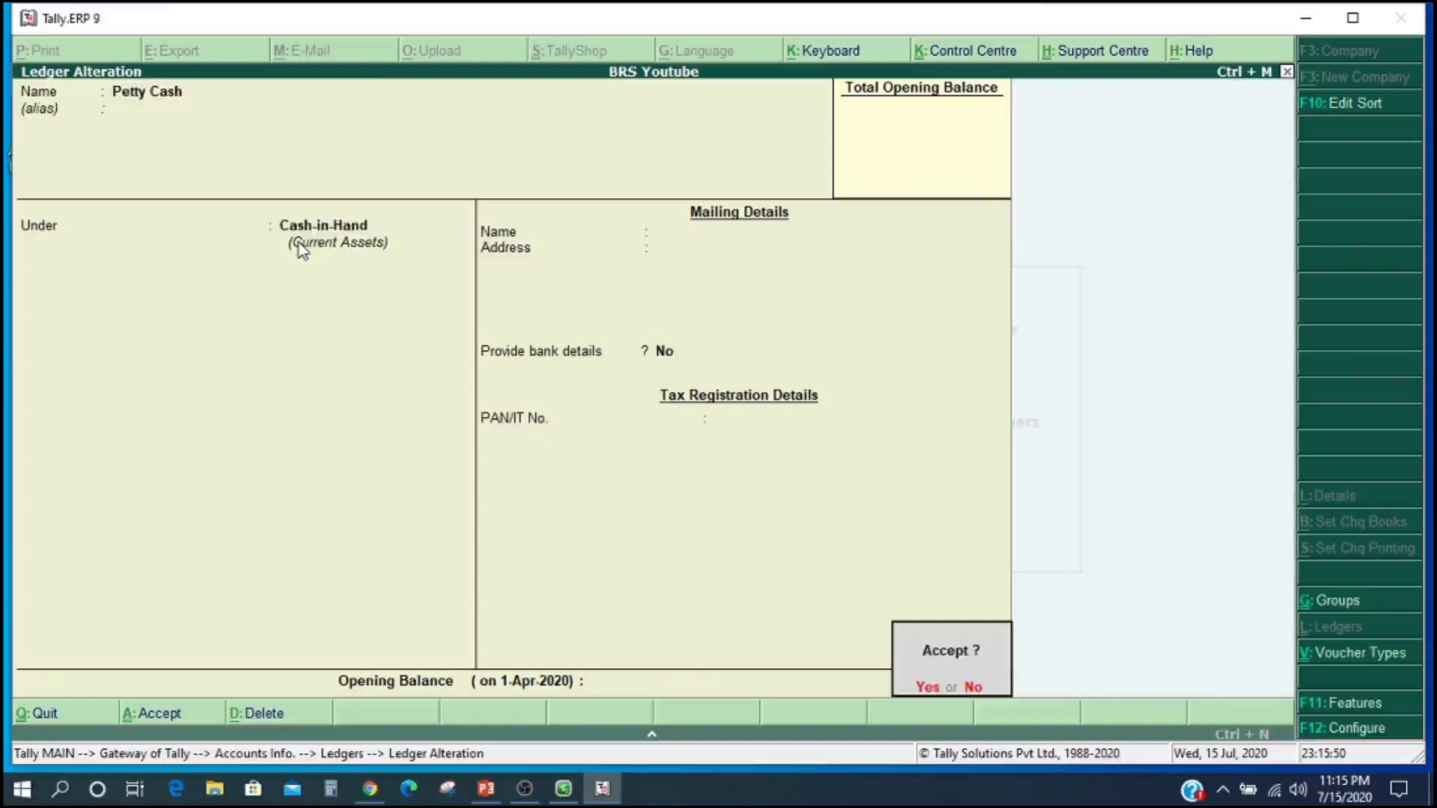
key("Return")
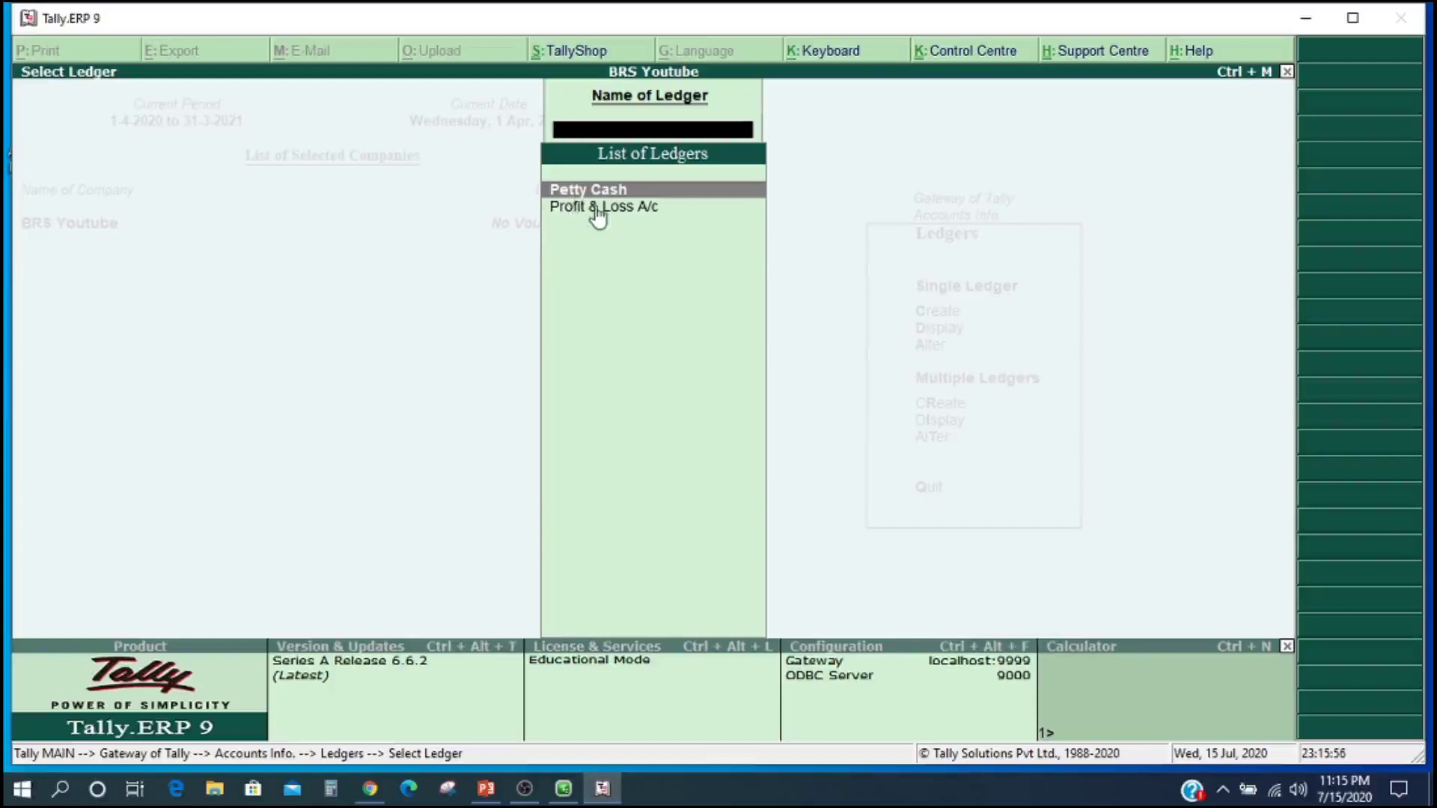
key("Escape")
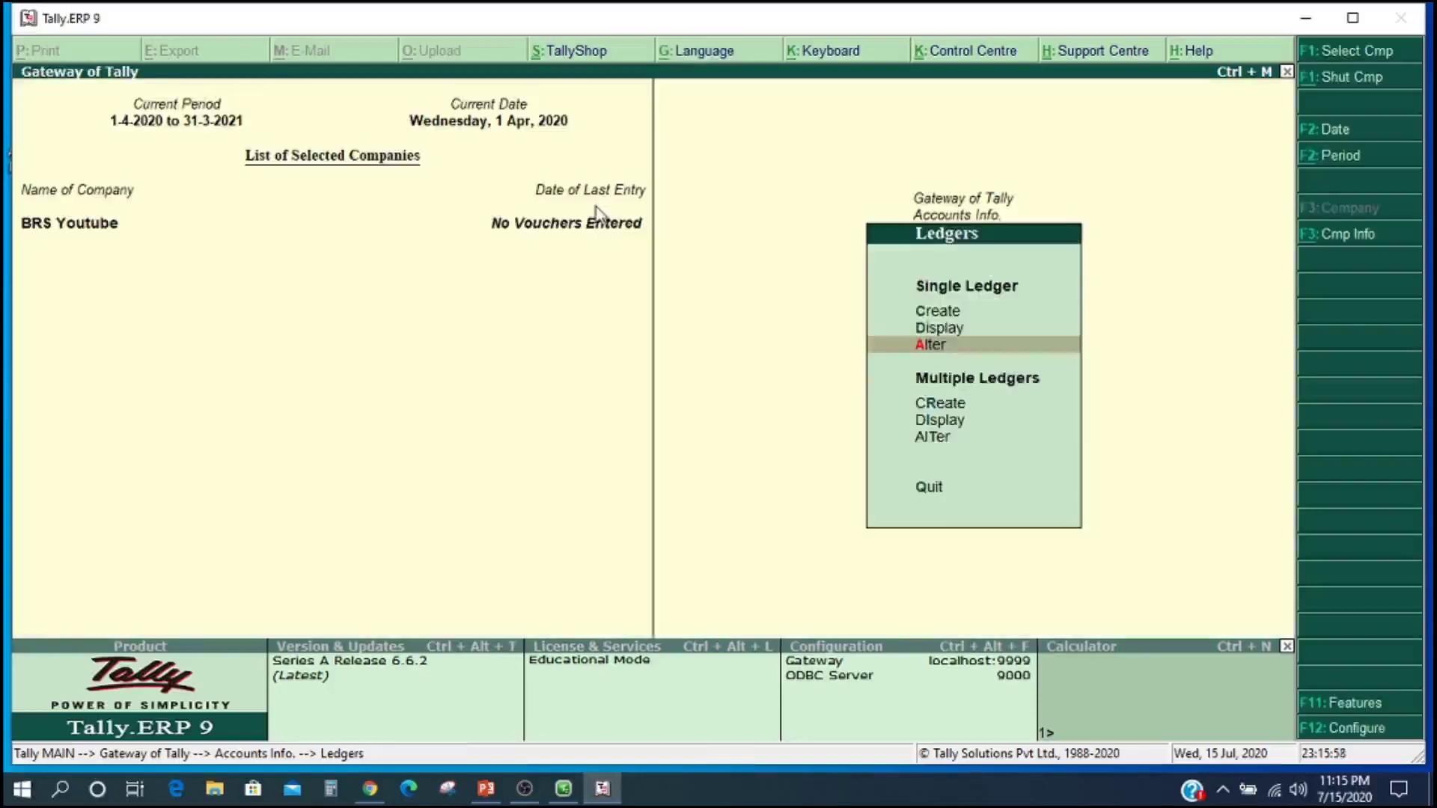
Step: Create a single ledger named Capital under the Capital Account group, keeping the default mailing and tax details
key("Up")
key("Up")
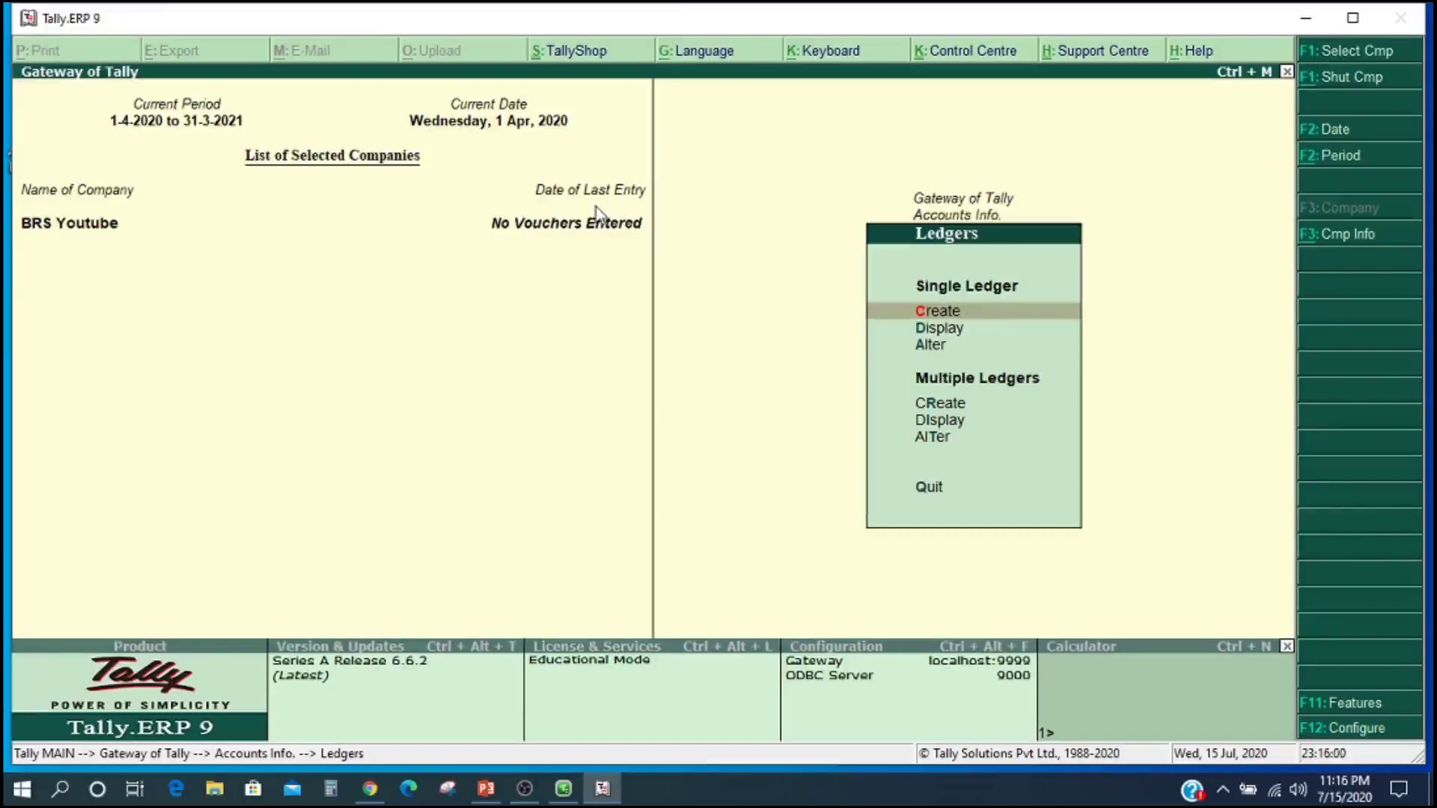
key("Return")
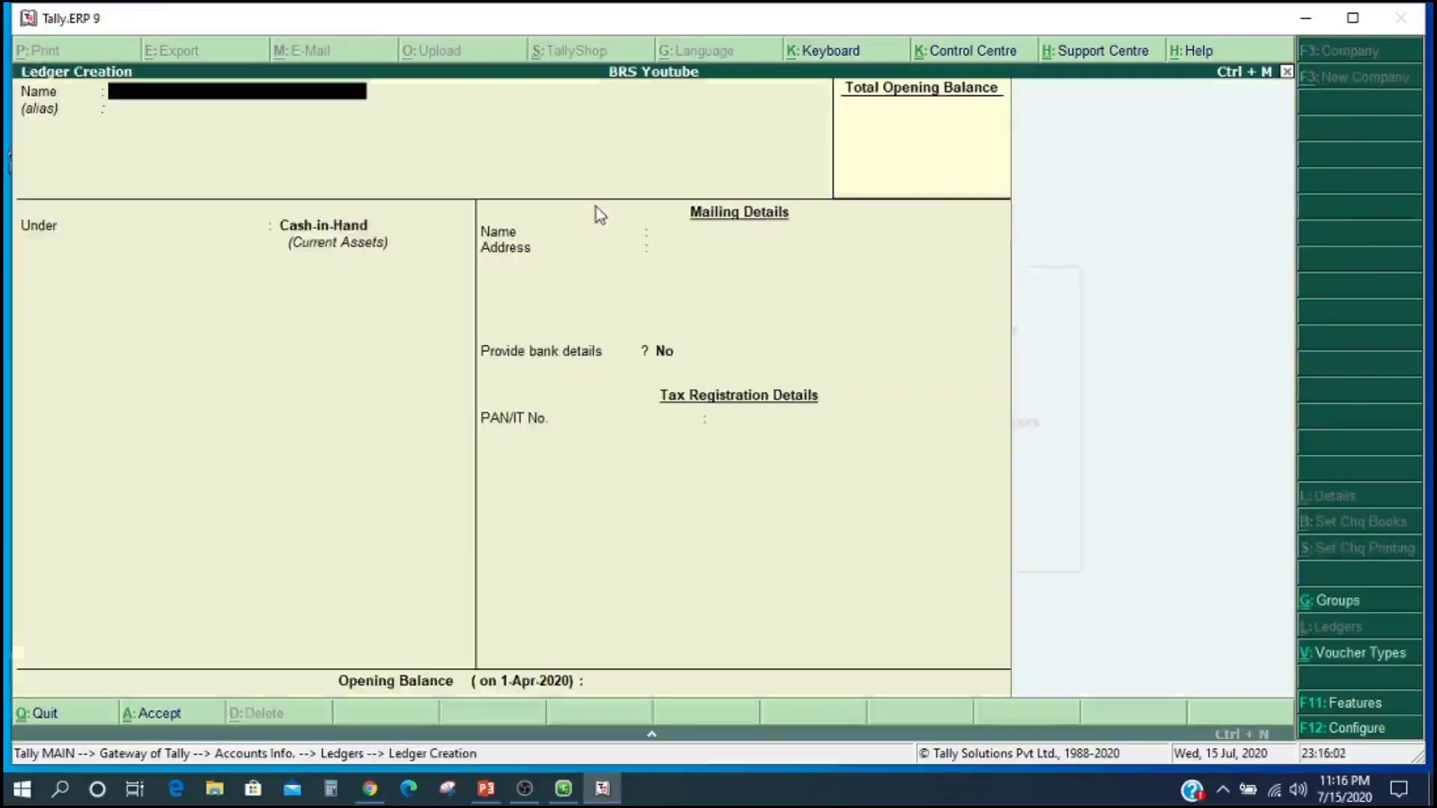
type("Capital")
key("Return")
key("Return")
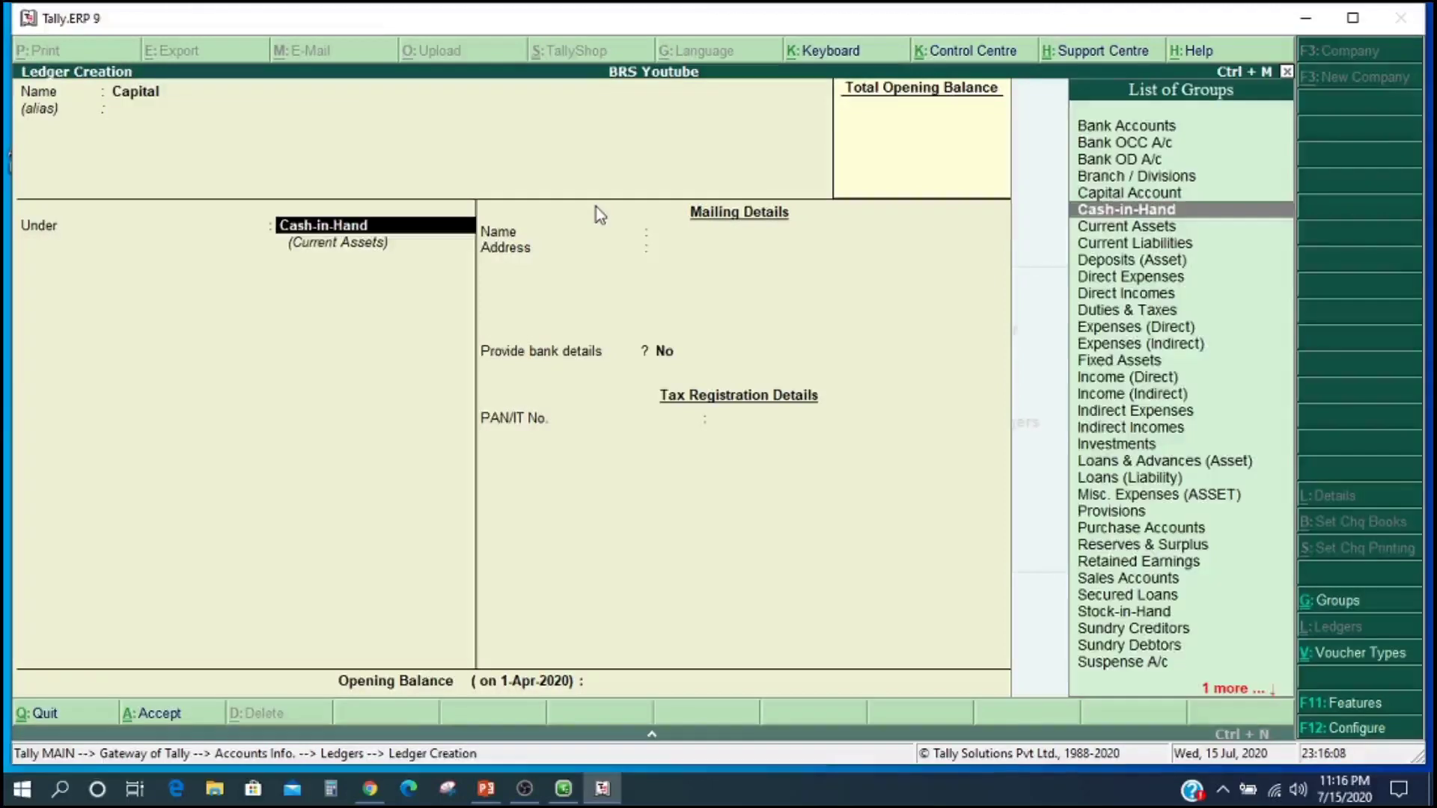
type("cap")
key("Return")
key("Return")
key("Return")
key("Return")
key("Return")
key("Return")
key("Return")
key("Return")
key("Return")
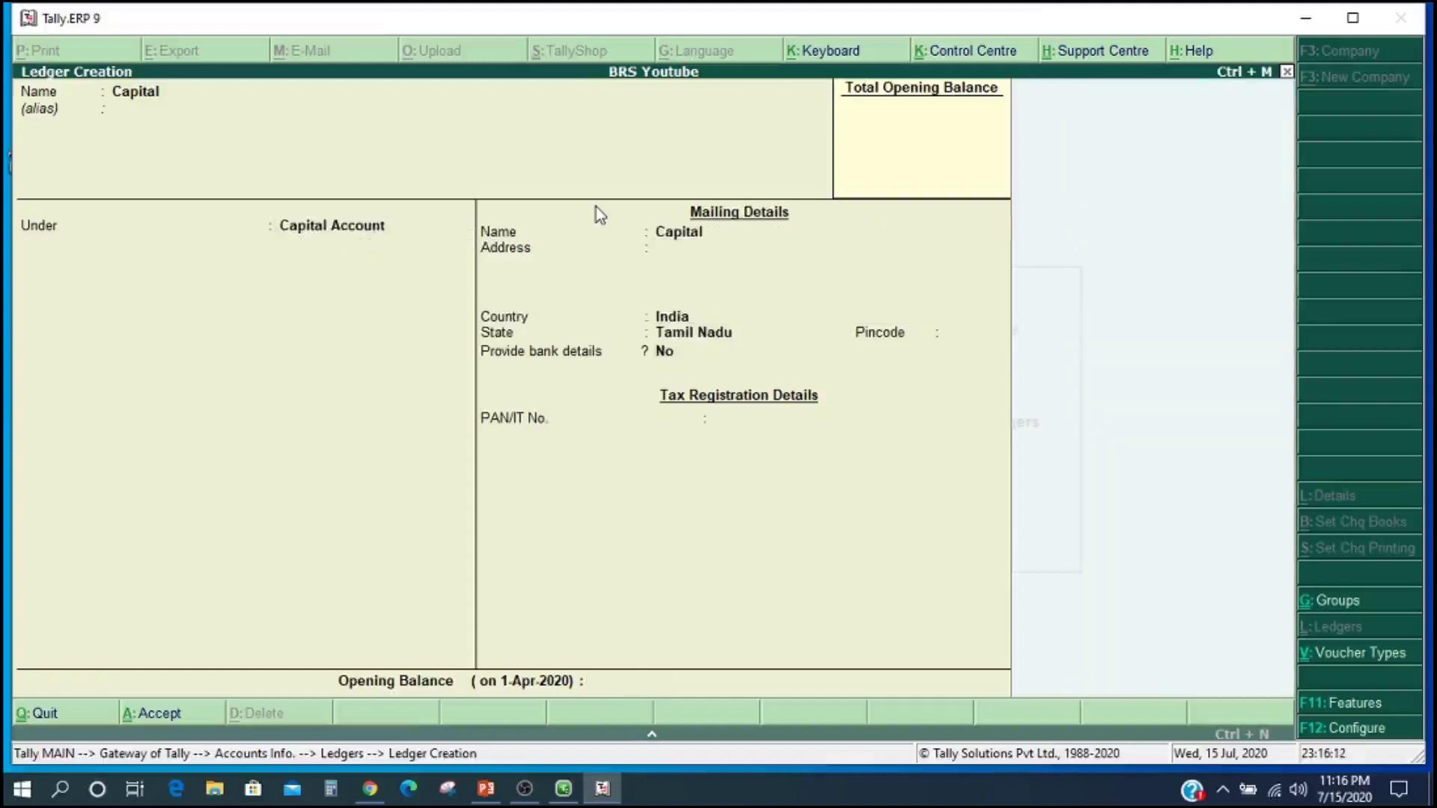
key("Return")
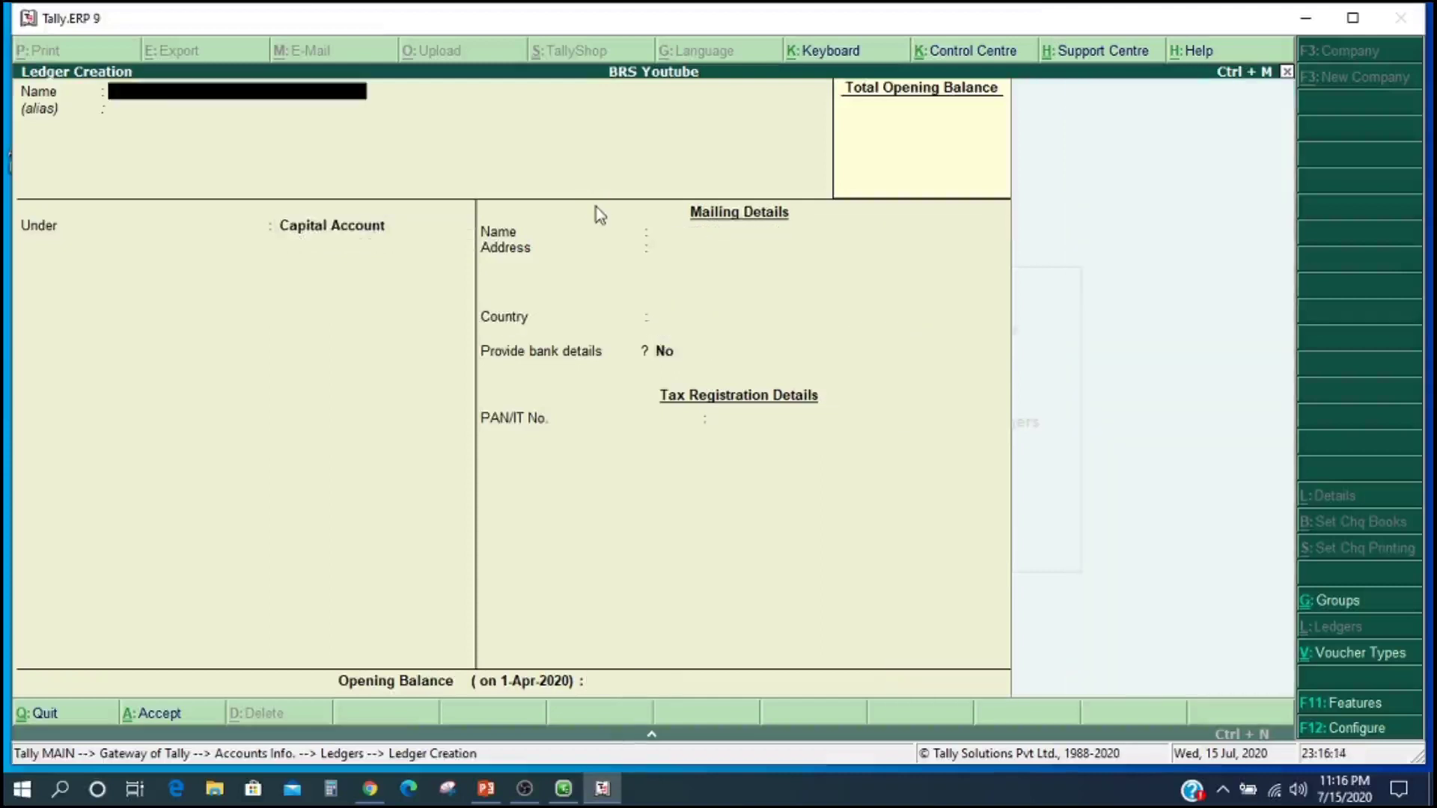
Step: Create a ledger named HDFC BANK under the Bank Accounts group, keeping the default bank details and configuration
type("HDFC BANK")
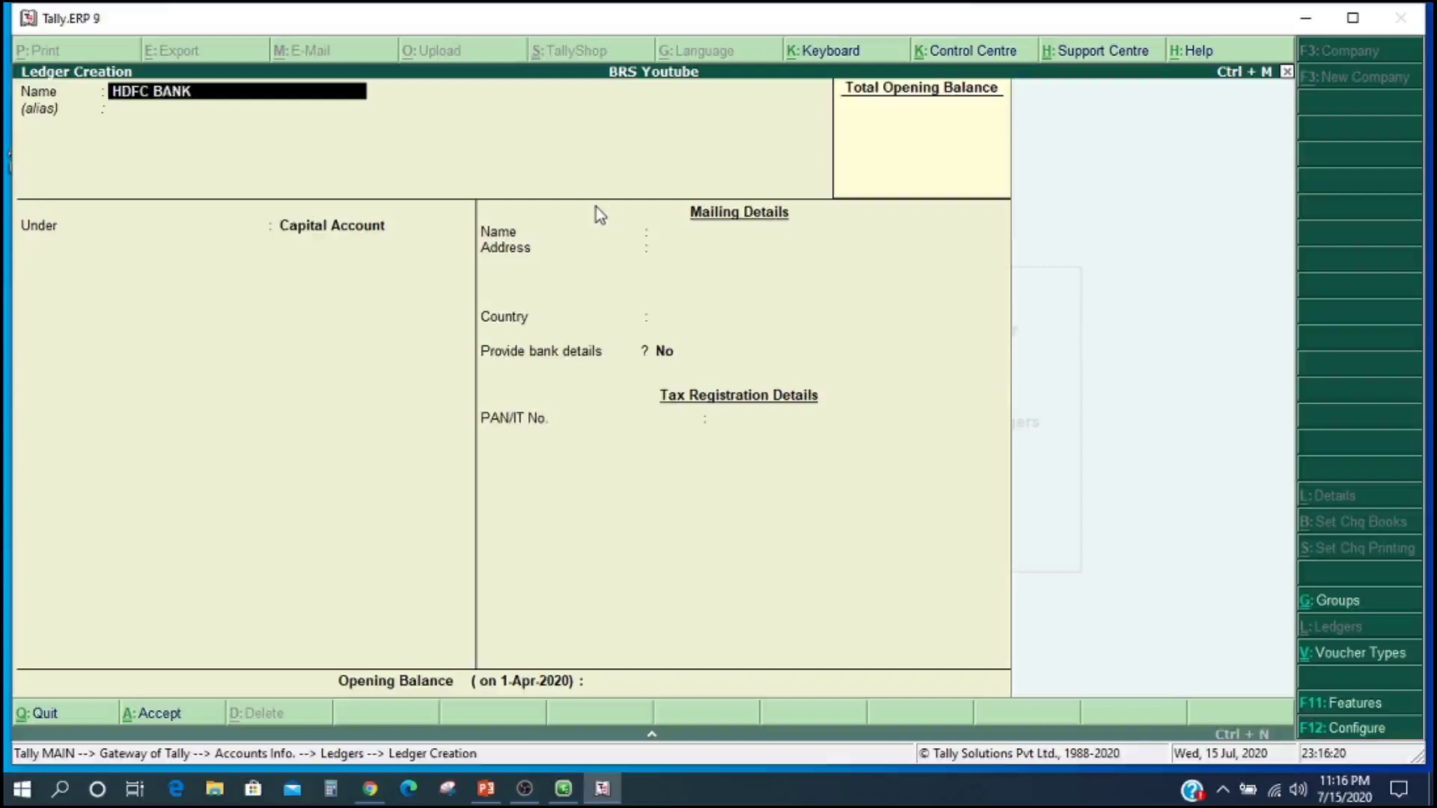
key("Return")
key("Return")
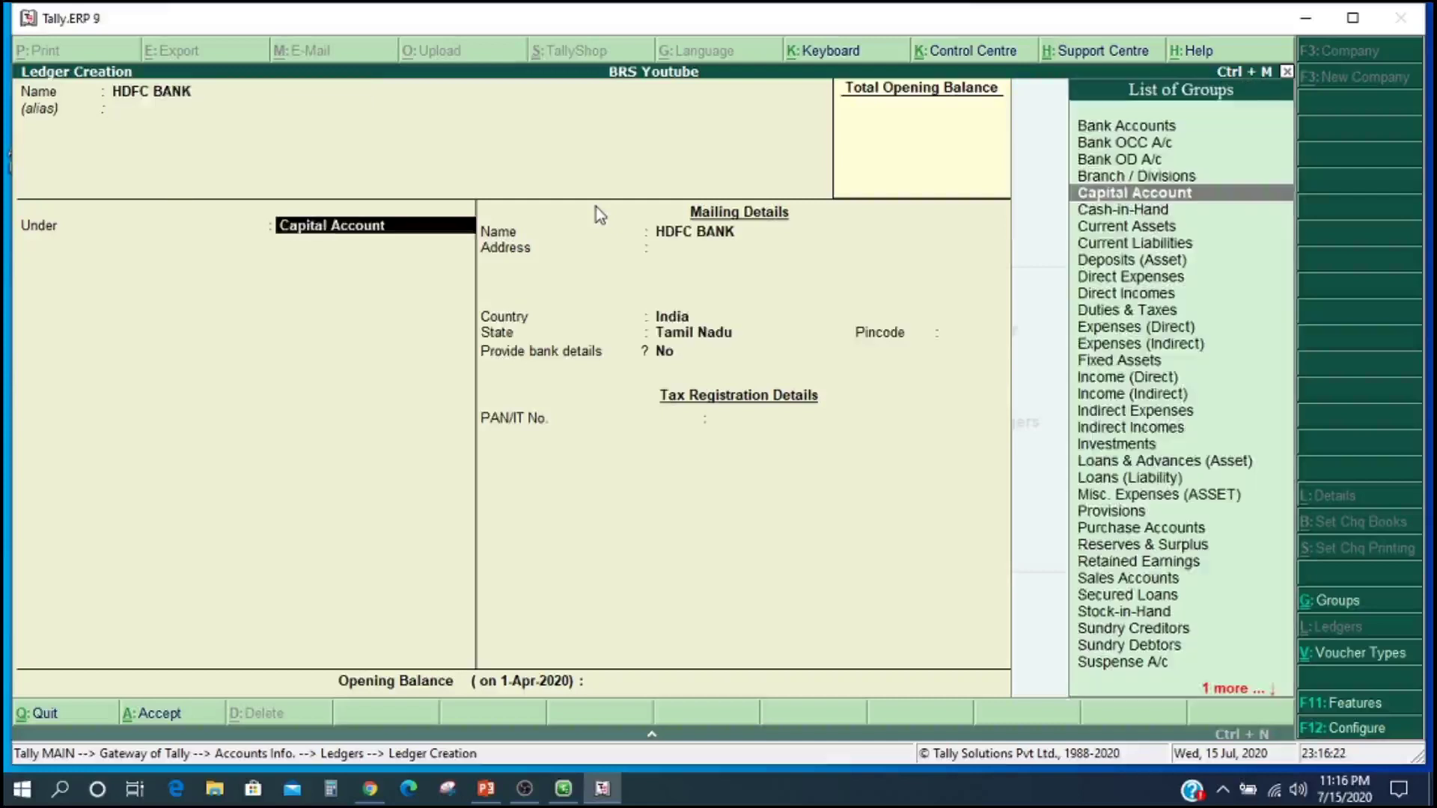
type("B")
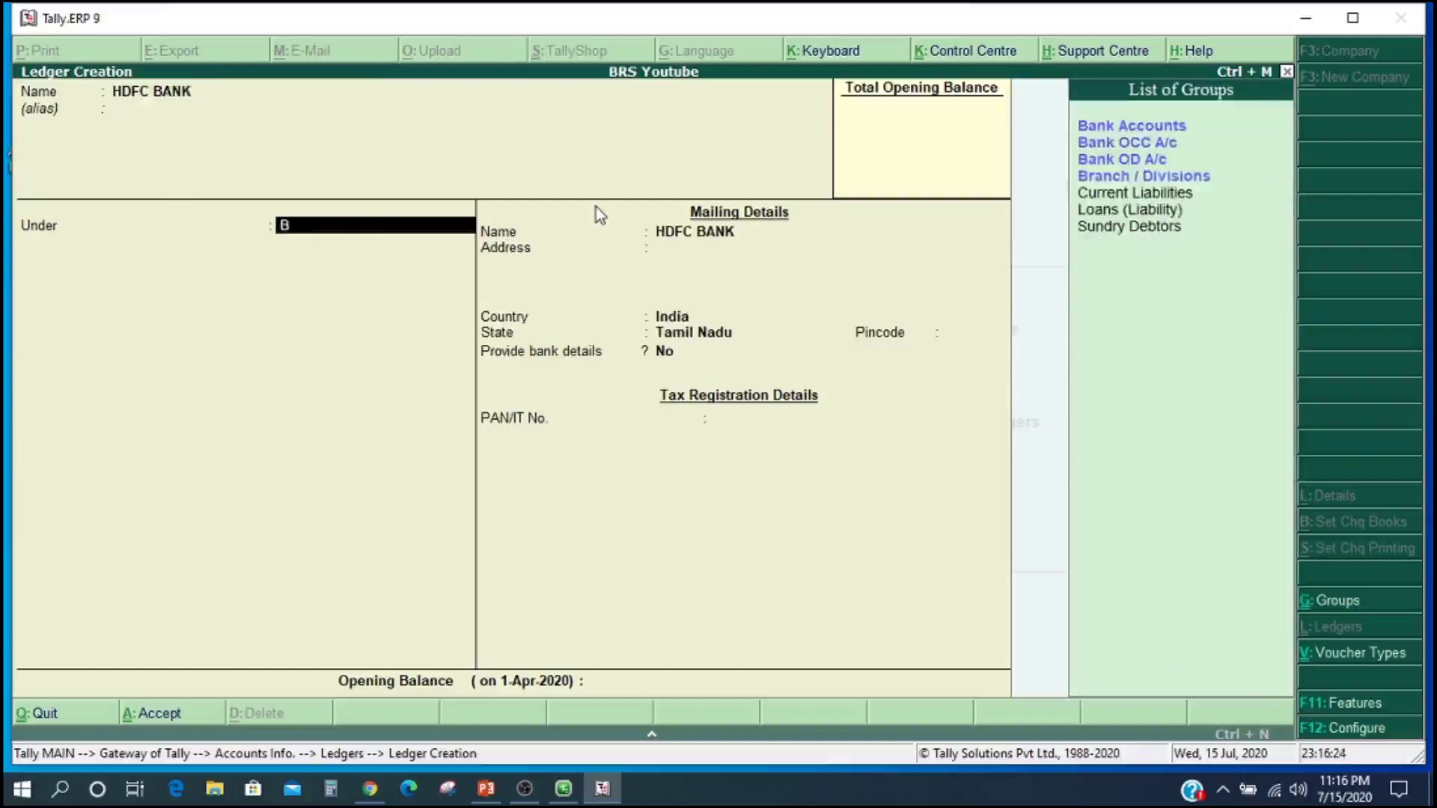
key("Return")
key("Return")
key("Return")
key("Return")
key("Return")
key("Return")
key("Return")
key("Return")
key("Return")
key("Return")
key("Return")
key("Return")
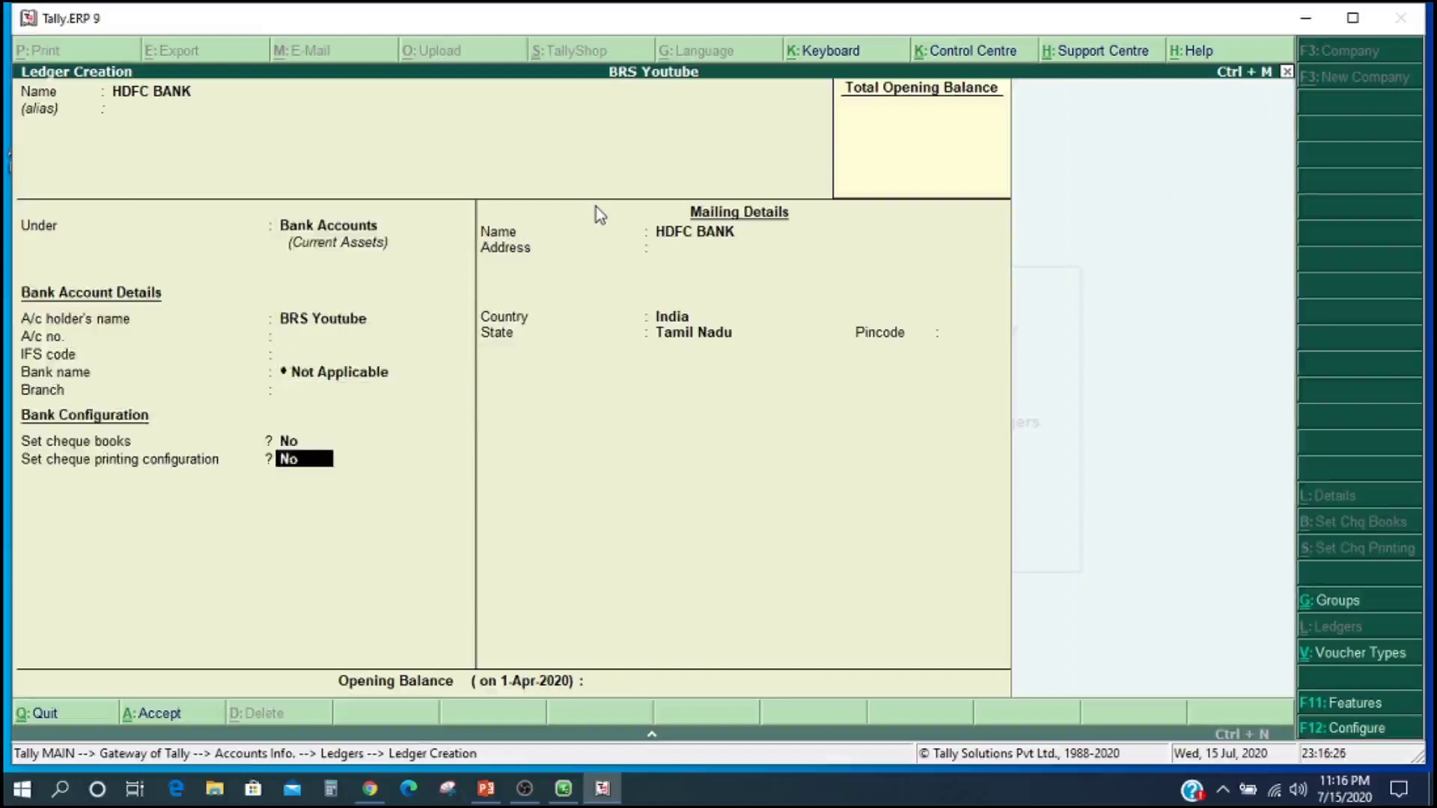
key("Return")
key("Return")
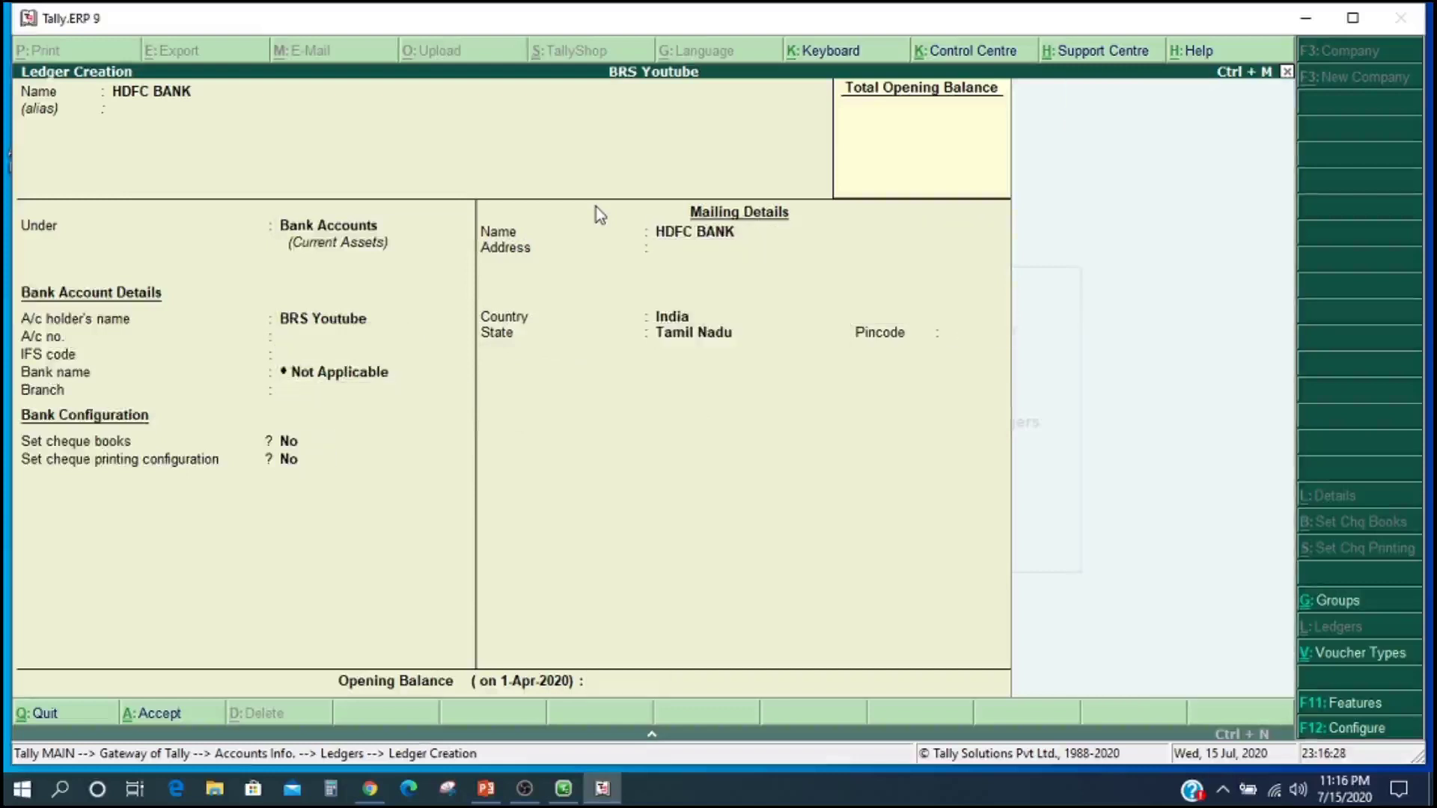
key("Return")
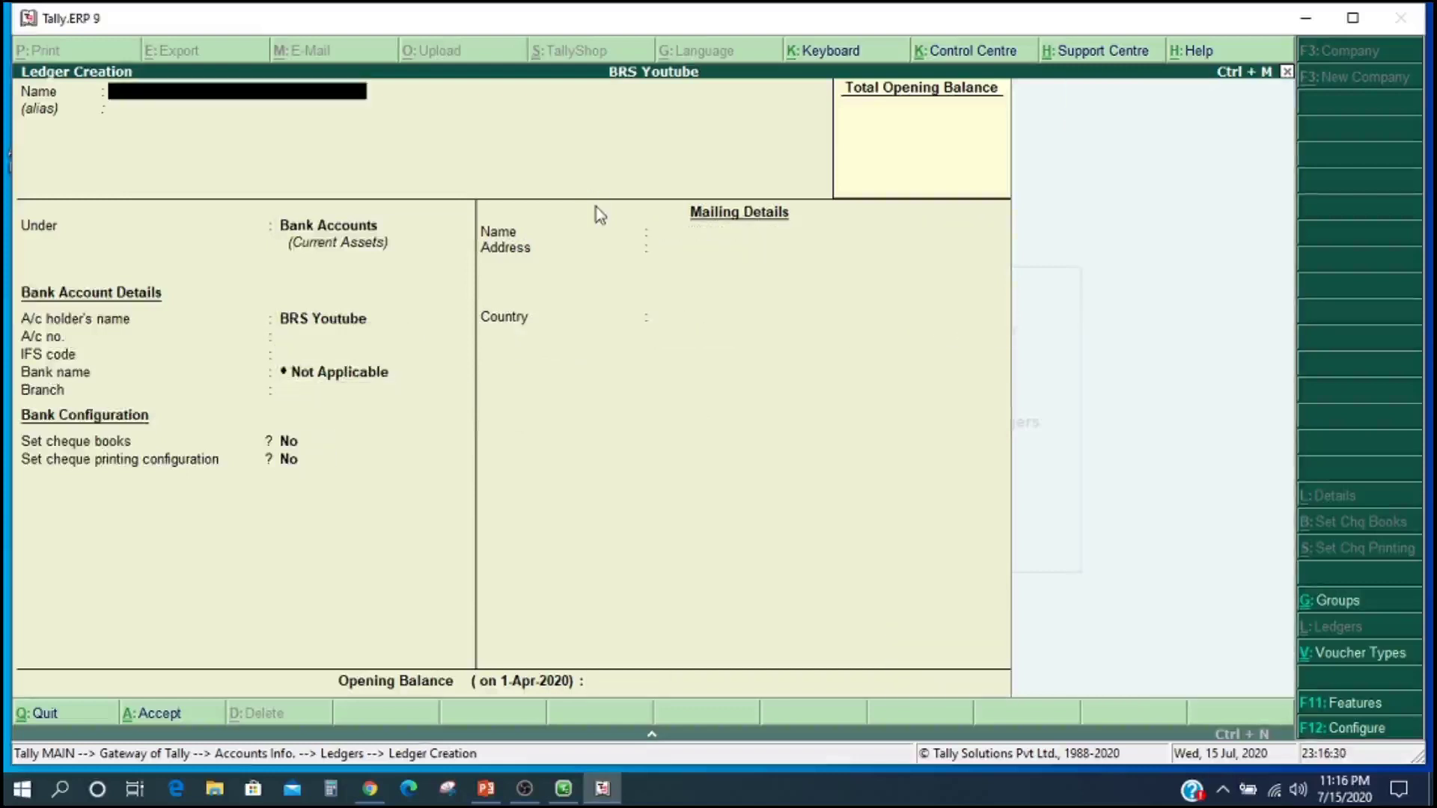
Step: Create a ledger named CUB Bank under Bank Accounts, leaving the account number, IFS code and branch blank
type("CUB Bank")
key("Return")
key("Return")
key("Return")
key("Return")
key("Return")
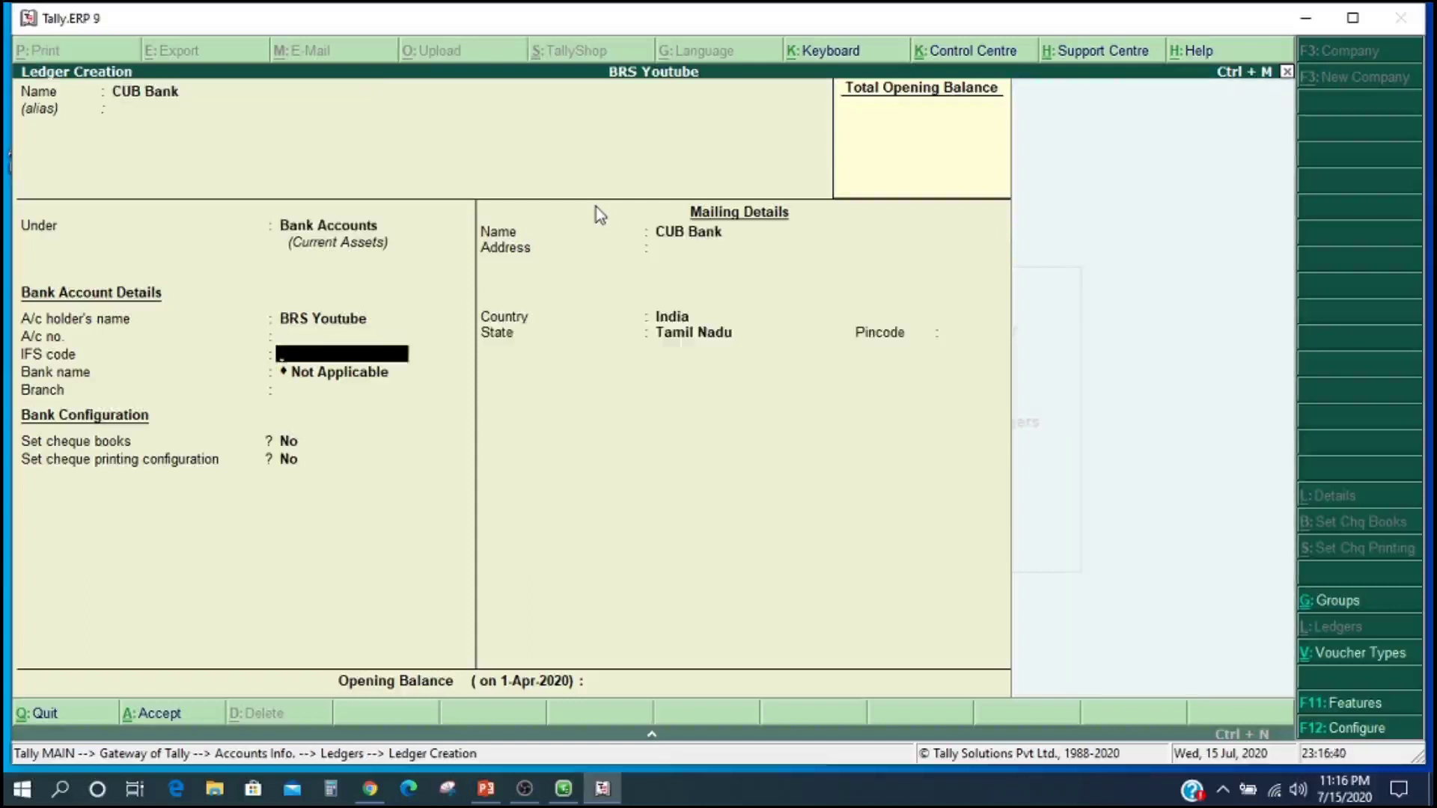
key("Up")
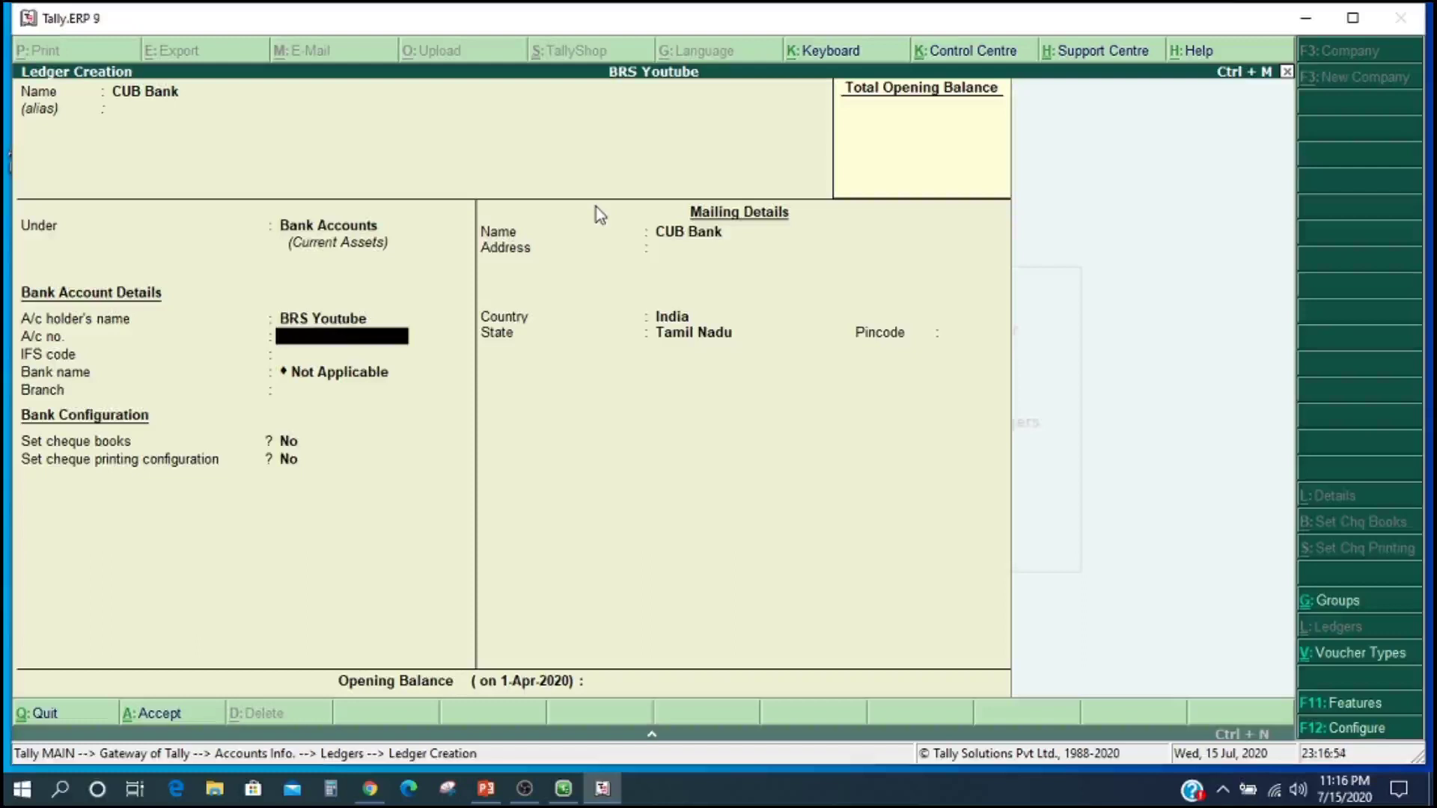
key("Return")
key("Return")
key("Return")
key("Return")
key("Return")
key("Return")
key("Return")
key("Return")
key("Return")
key("Return")
key("Return")
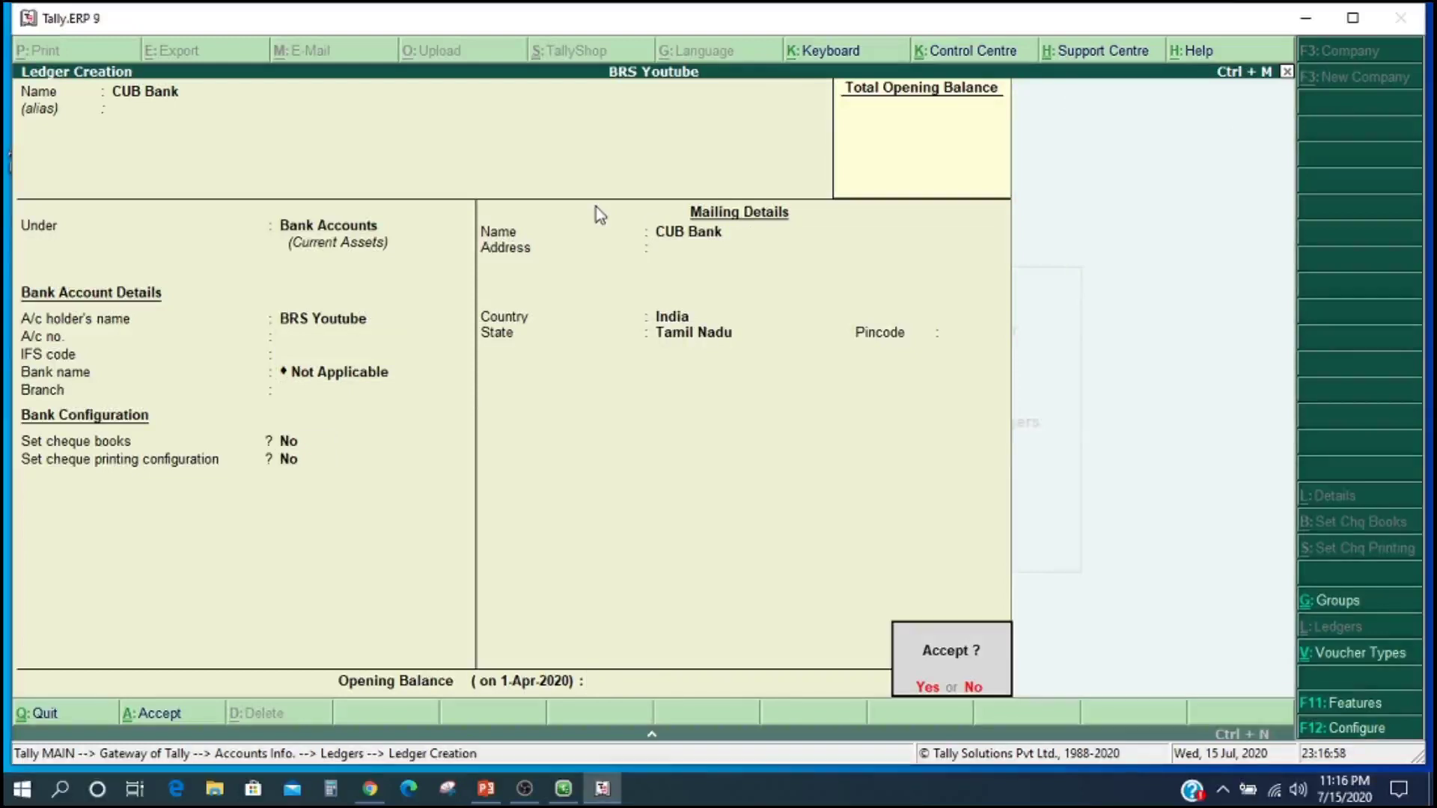
key("Return")
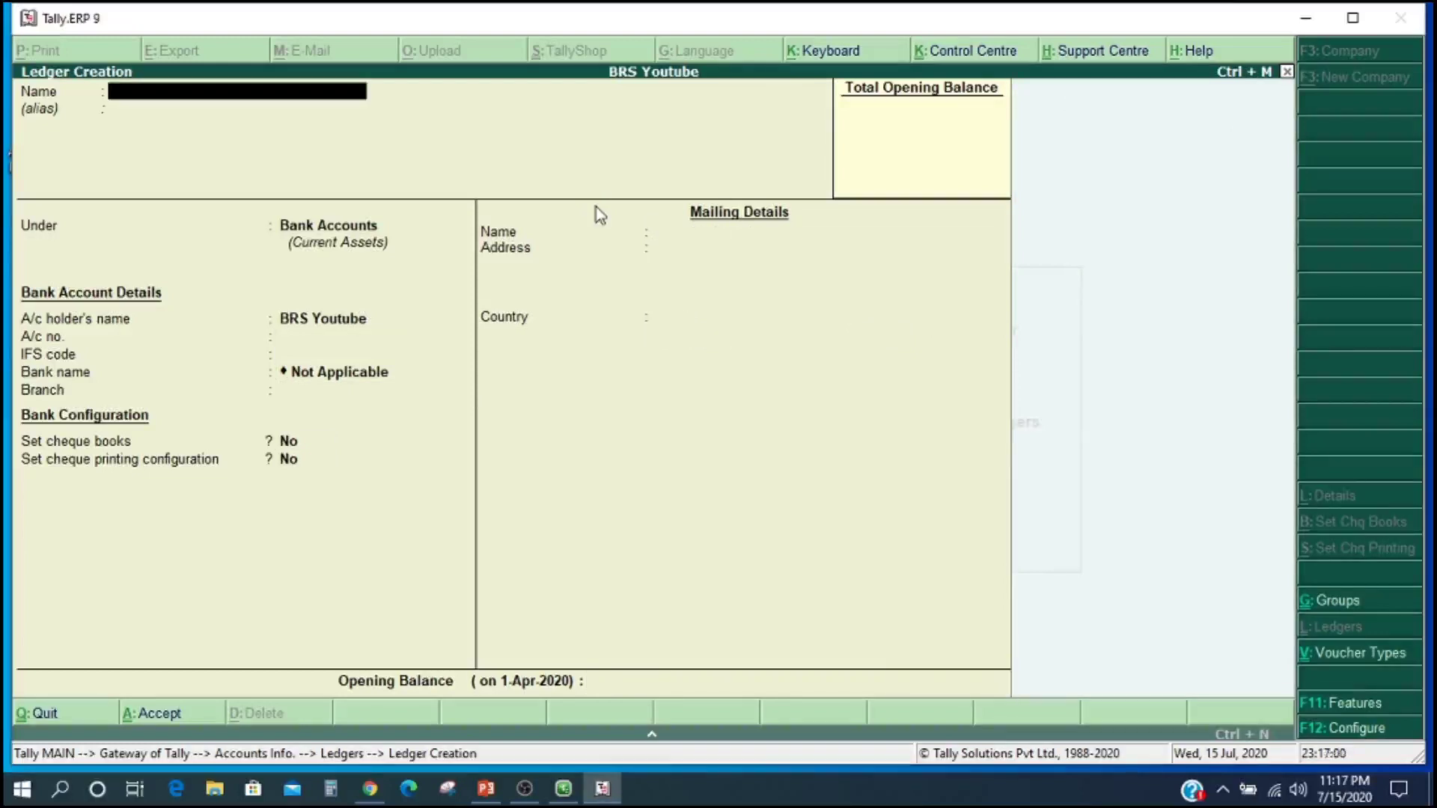
Step: Create a ledger named Purchase under the Purchase Accounts group with the ledger type Not Applicable
type("Purchase")
key("Return")
key("Return")
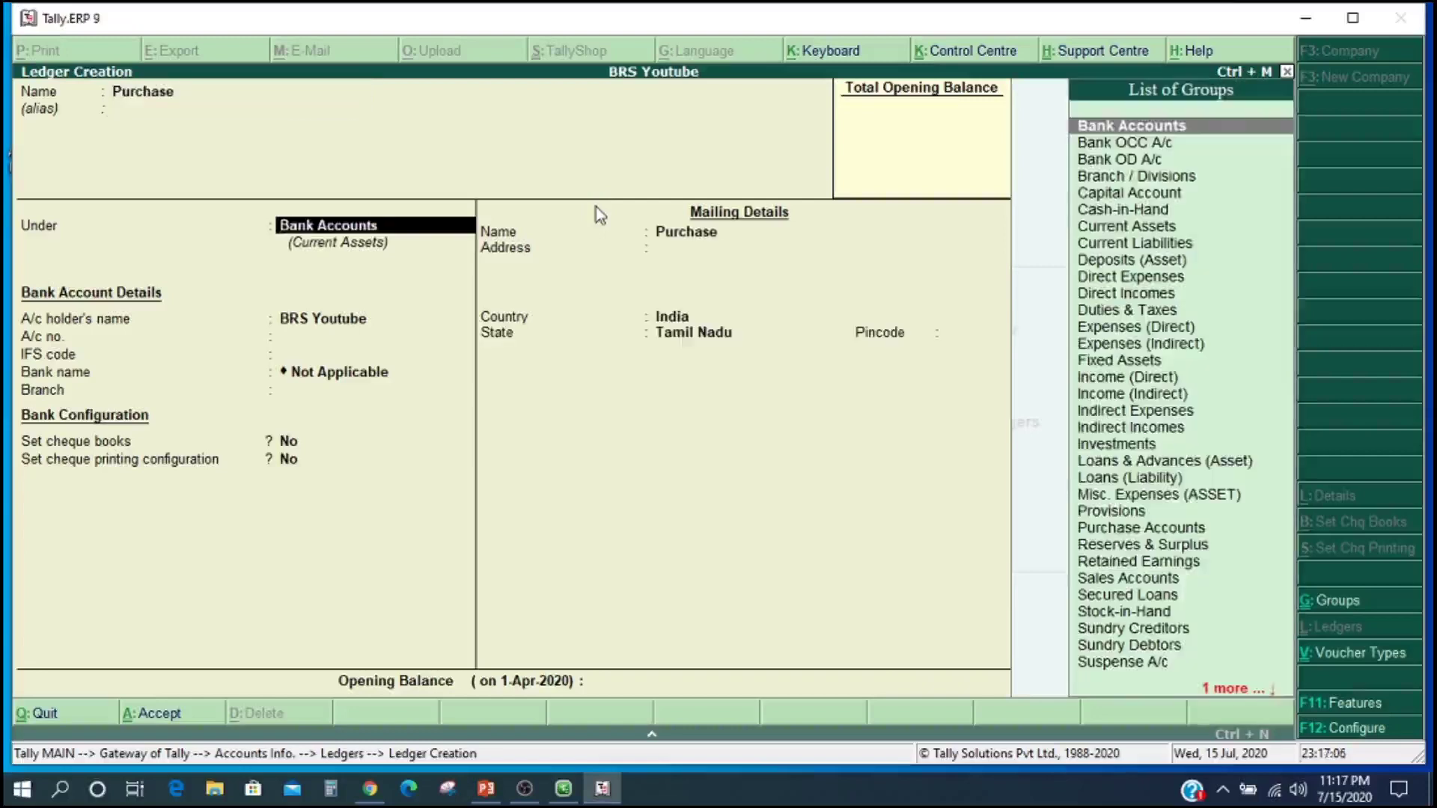
type("P")
key("Down")
key("Return")
key("Return")
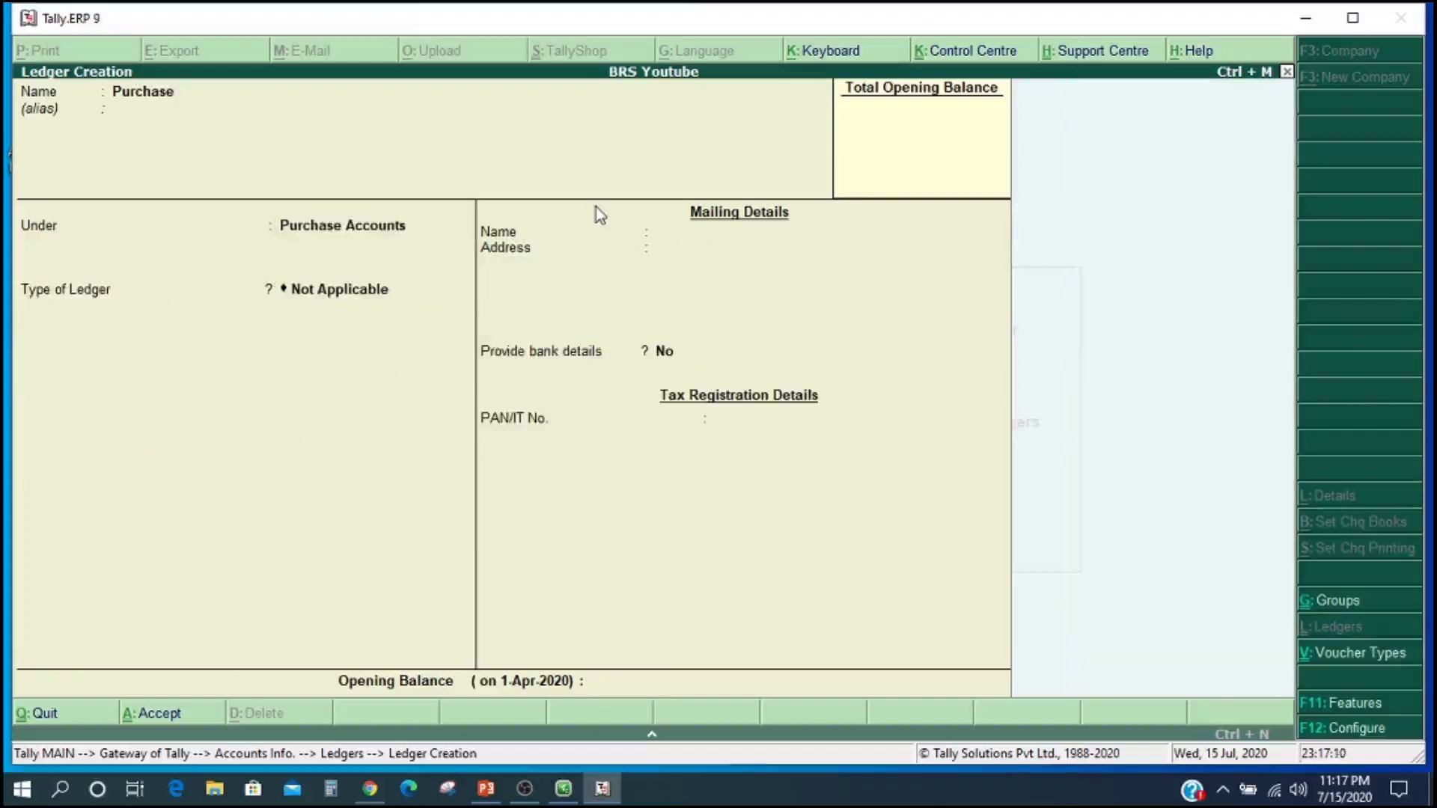
key("Return")
key("Return")
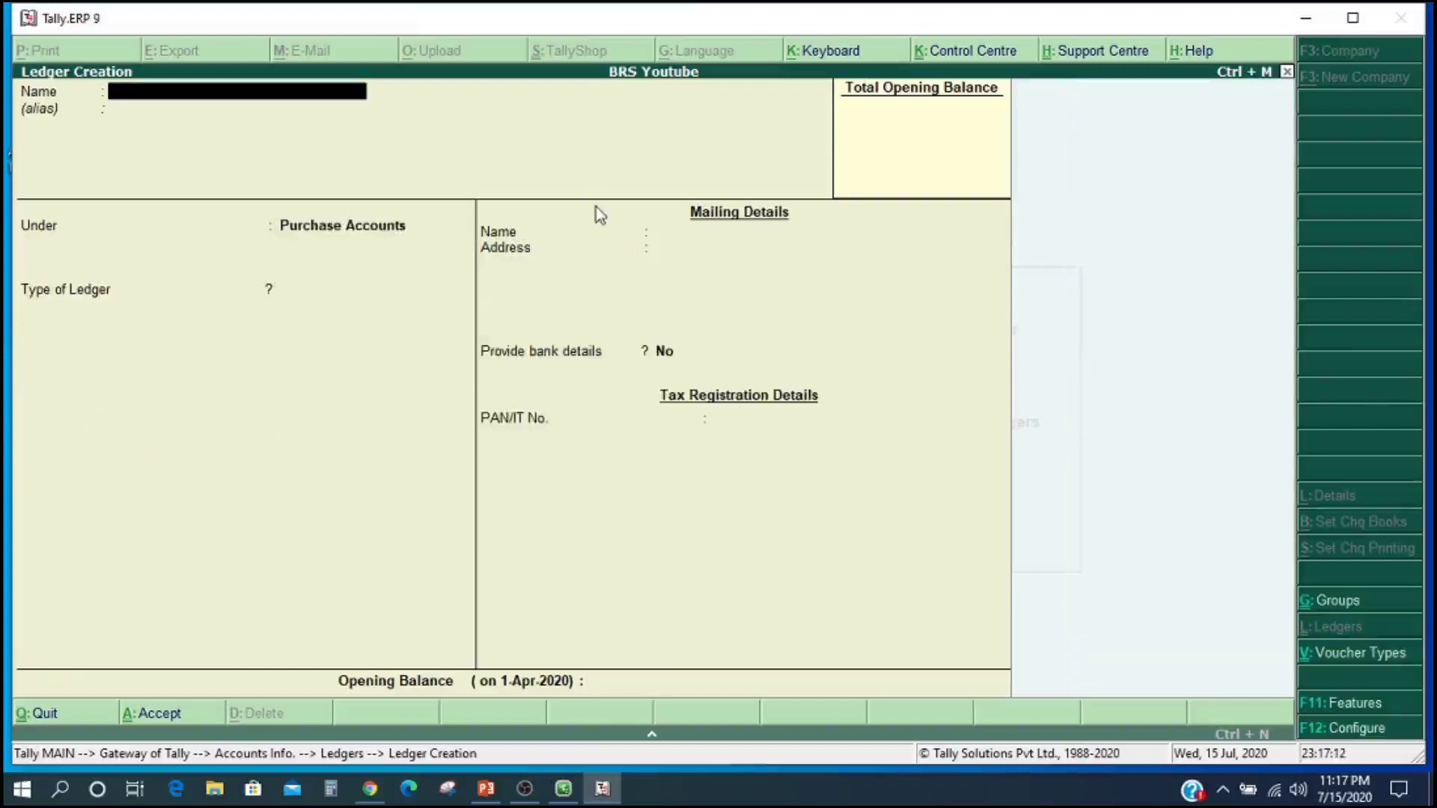
Step: Start a new ledger named Supplier and place it under the Sundry Creditors group
type("Supplier")
key("Return")
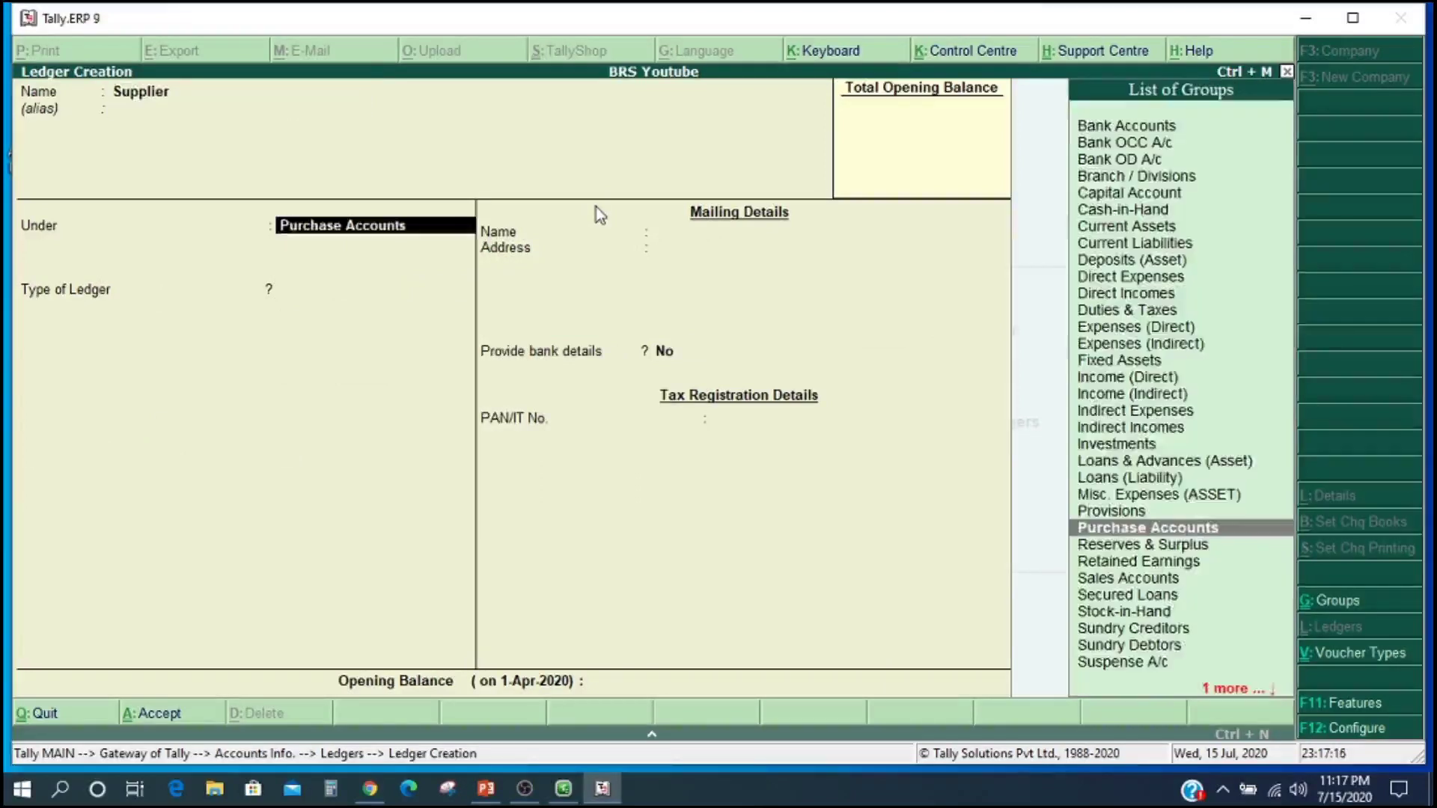
type("S")
key("Down")
key("Down")
key("Down")
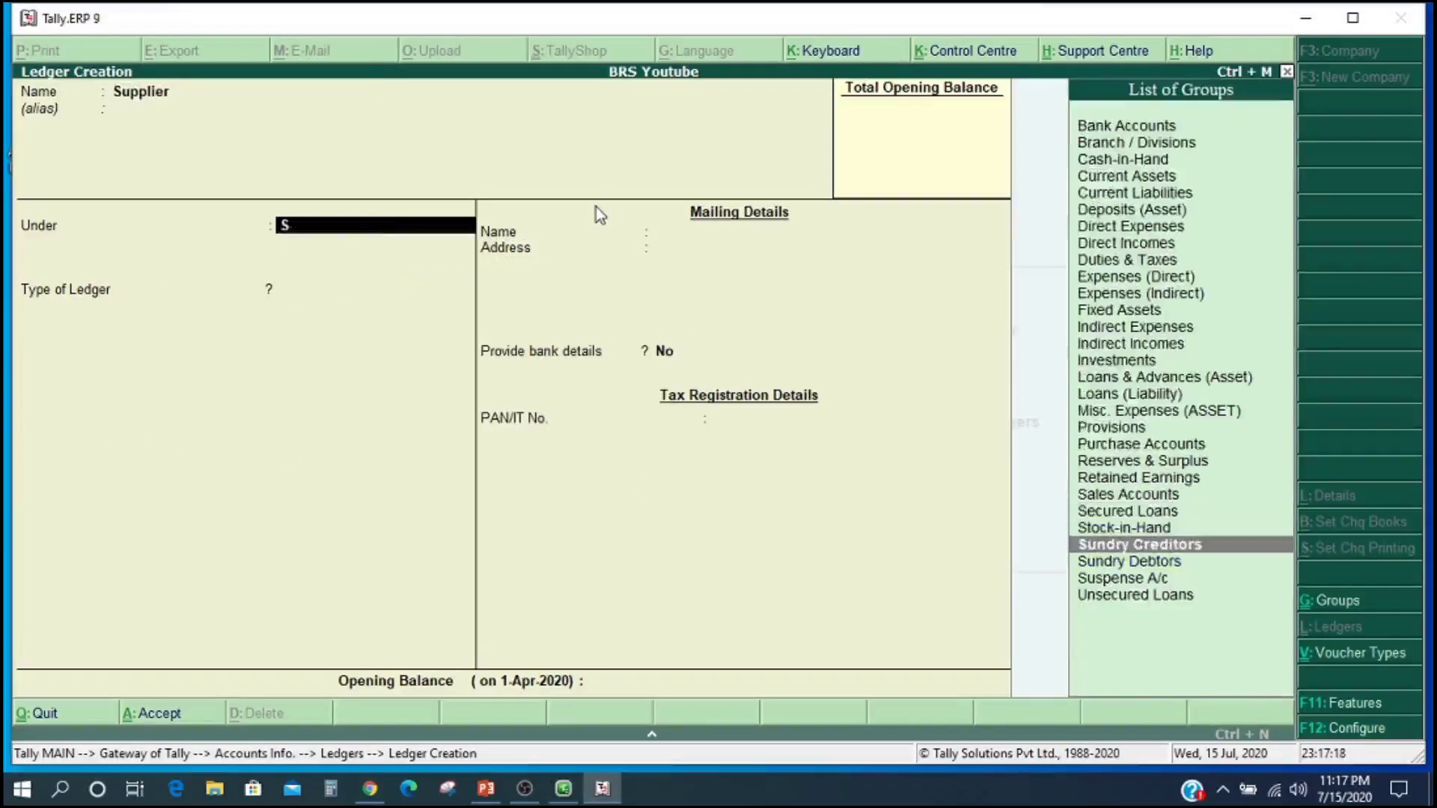
key("Return")
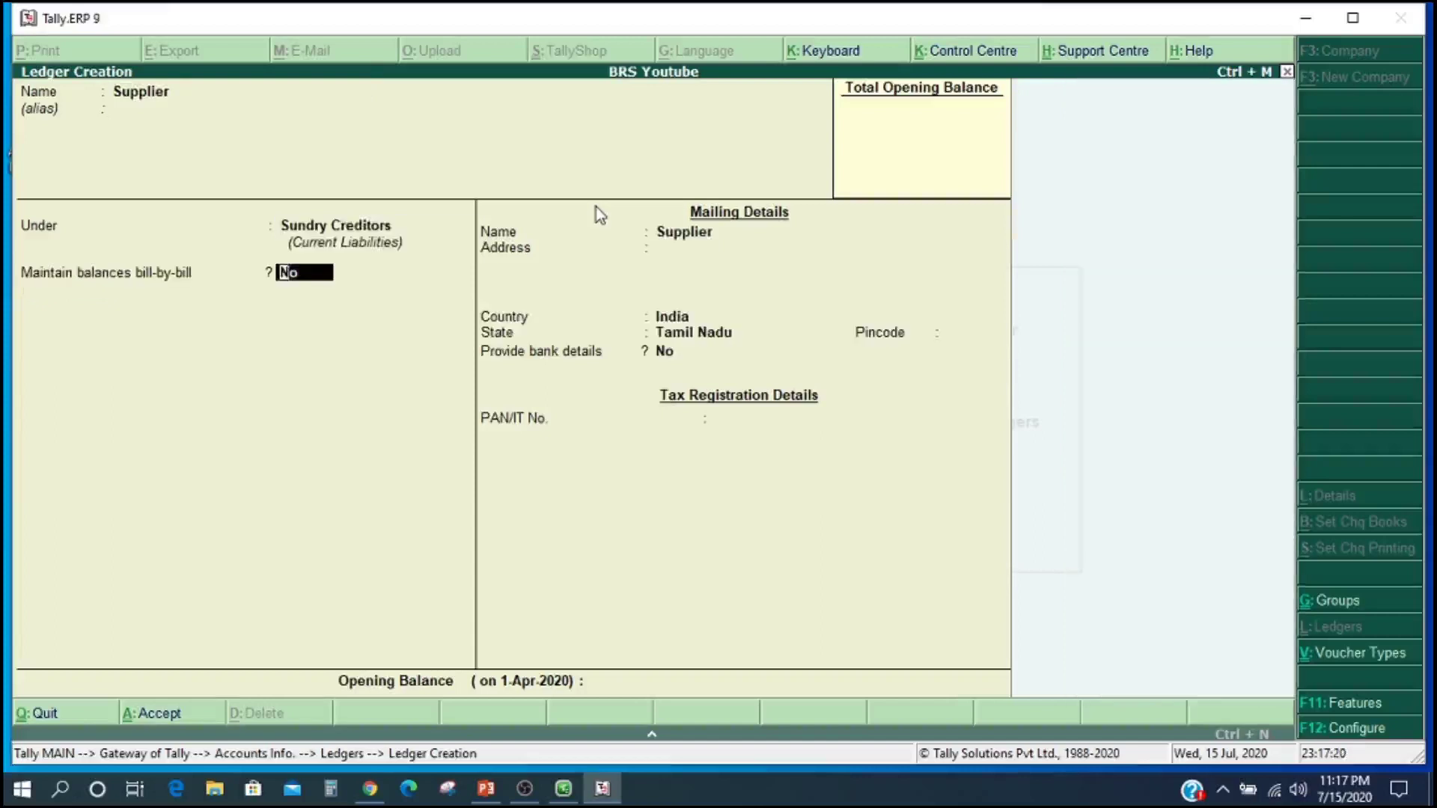
Step: Enable bill-by-bill balances for the Supplier ledger and save it with the default credit, mailing and tax details
type("y")
key("Return")
key("Return")
key("Return")
key("Return")
key("Return")
key("Return")
key("Return")
key("Return")
key("Return")
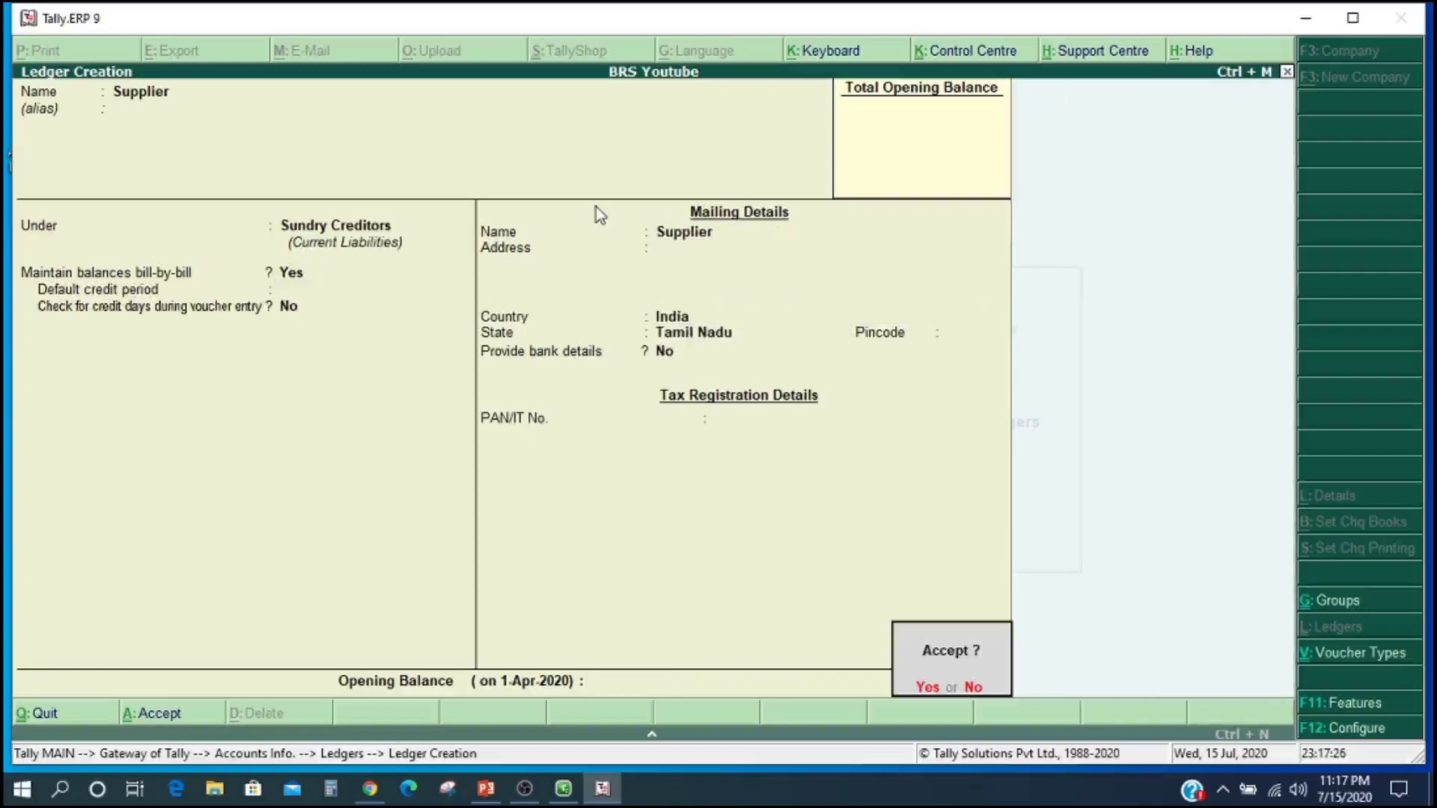
key("Return")
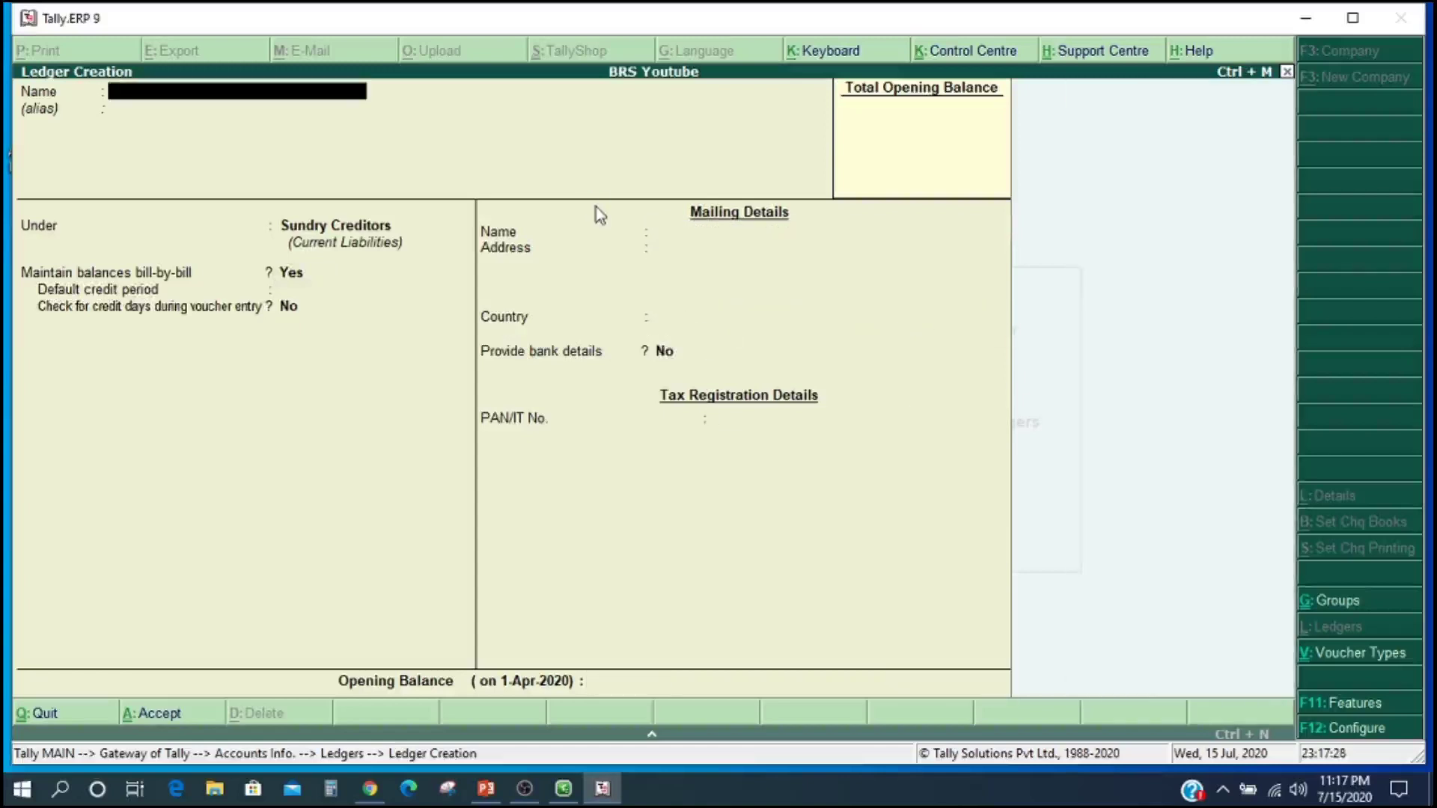
Step: Create a ledger named Sales under the Sales Accounts group, leaving its remaining details at their defaults
type("Sales")
key("Return")
key("Return")
type("a")
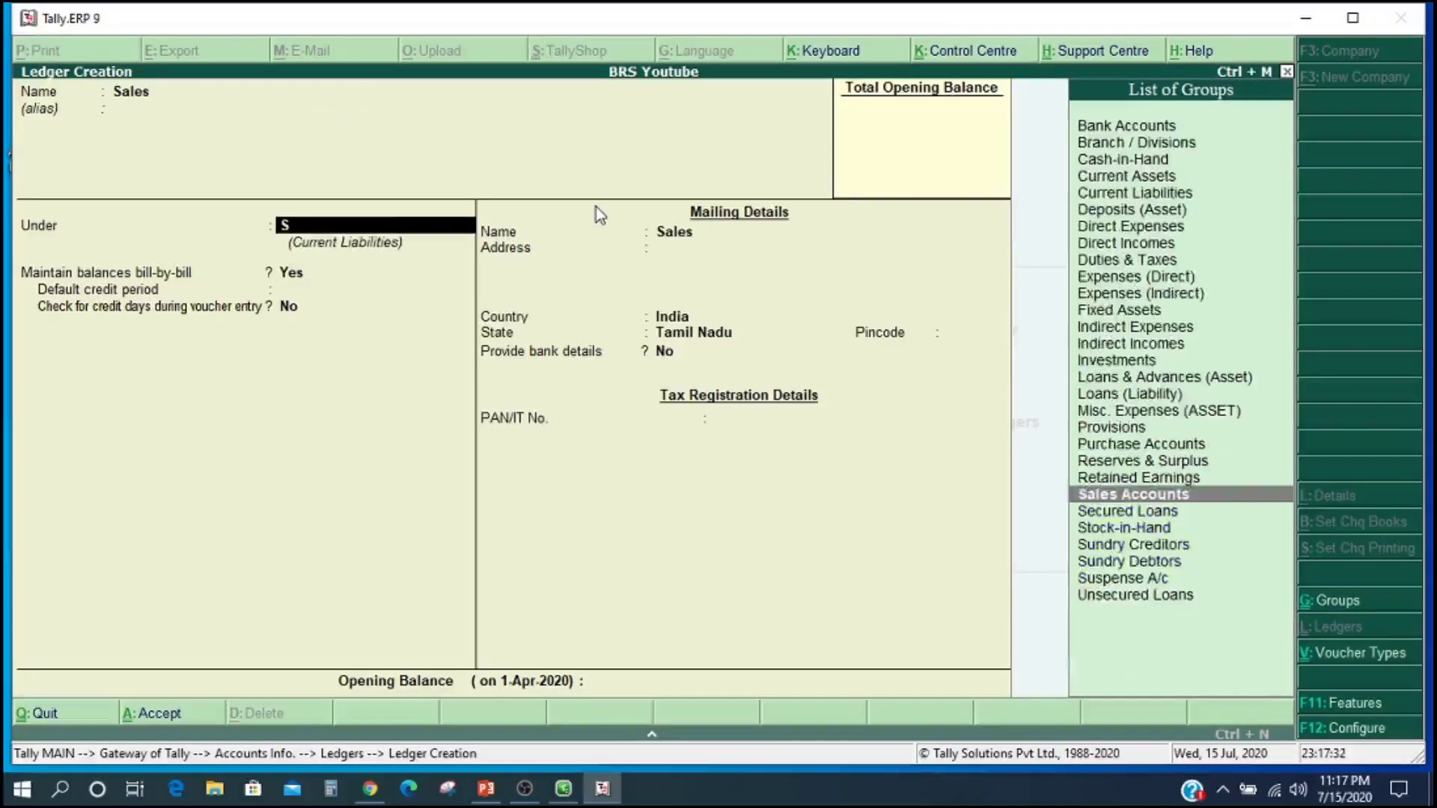
key("Return")
key("Return")
key("Return")
key("Return")
key("Return")
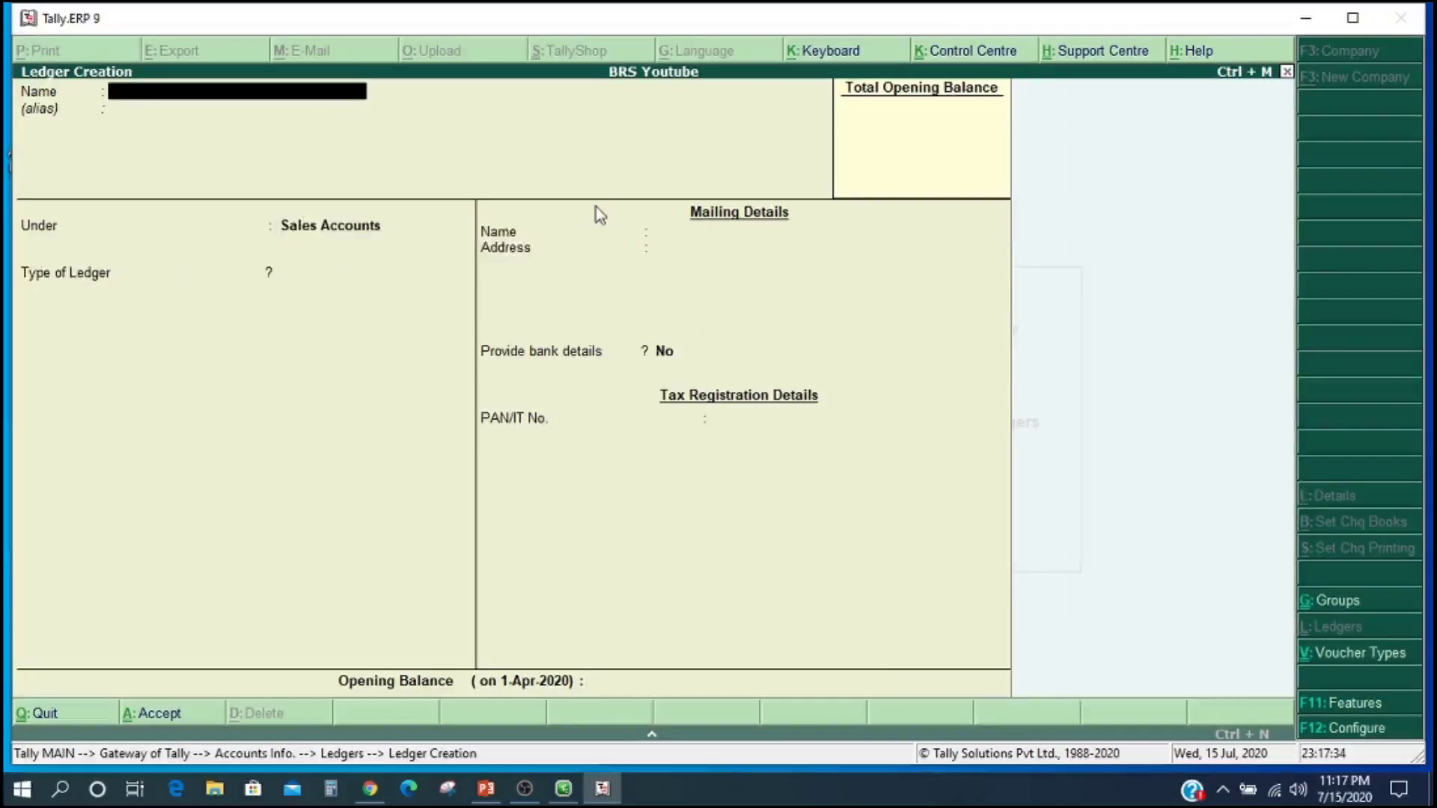
Step: Start a new ledger named Customer and place it under the Sundry Debtors group
type("Customer")
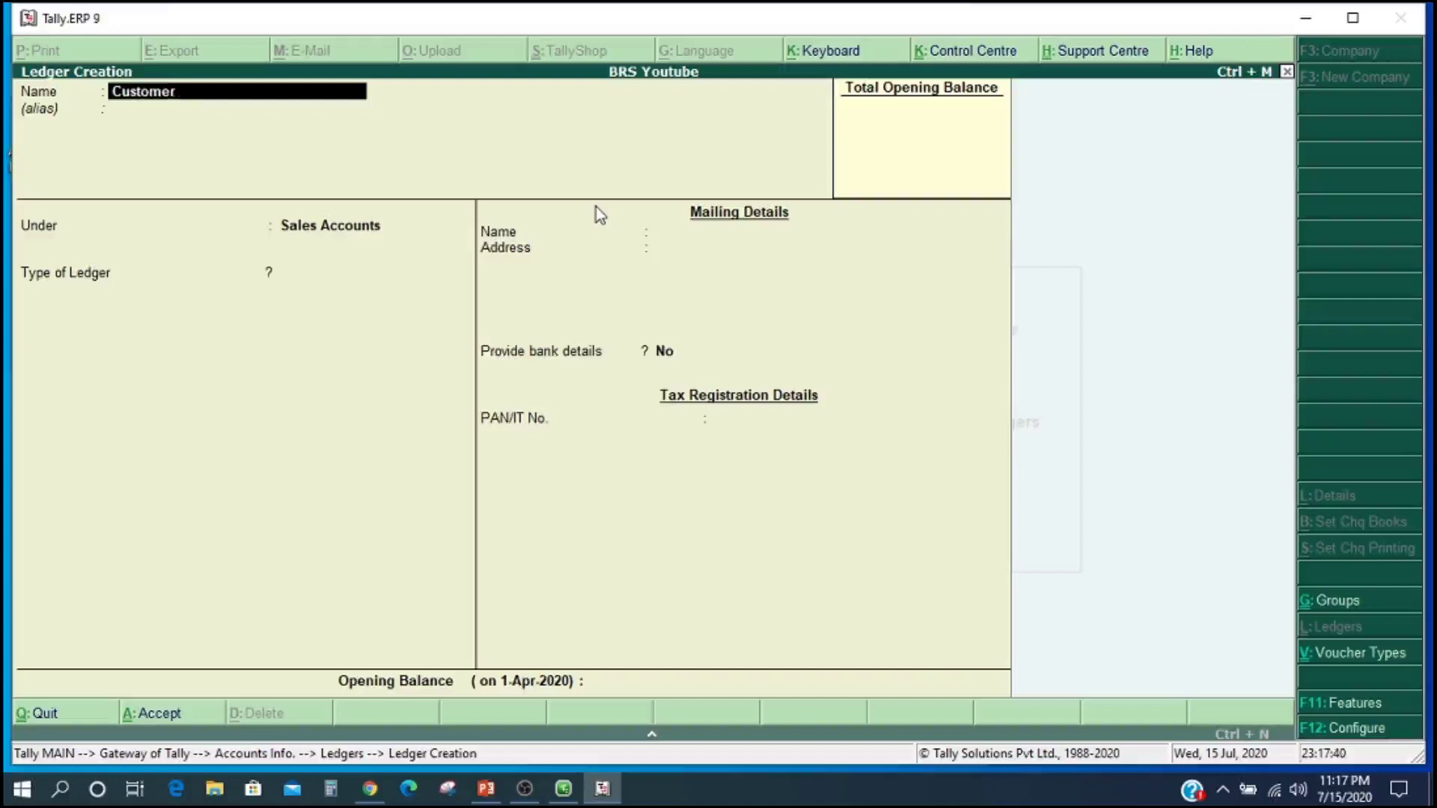
key("Return")
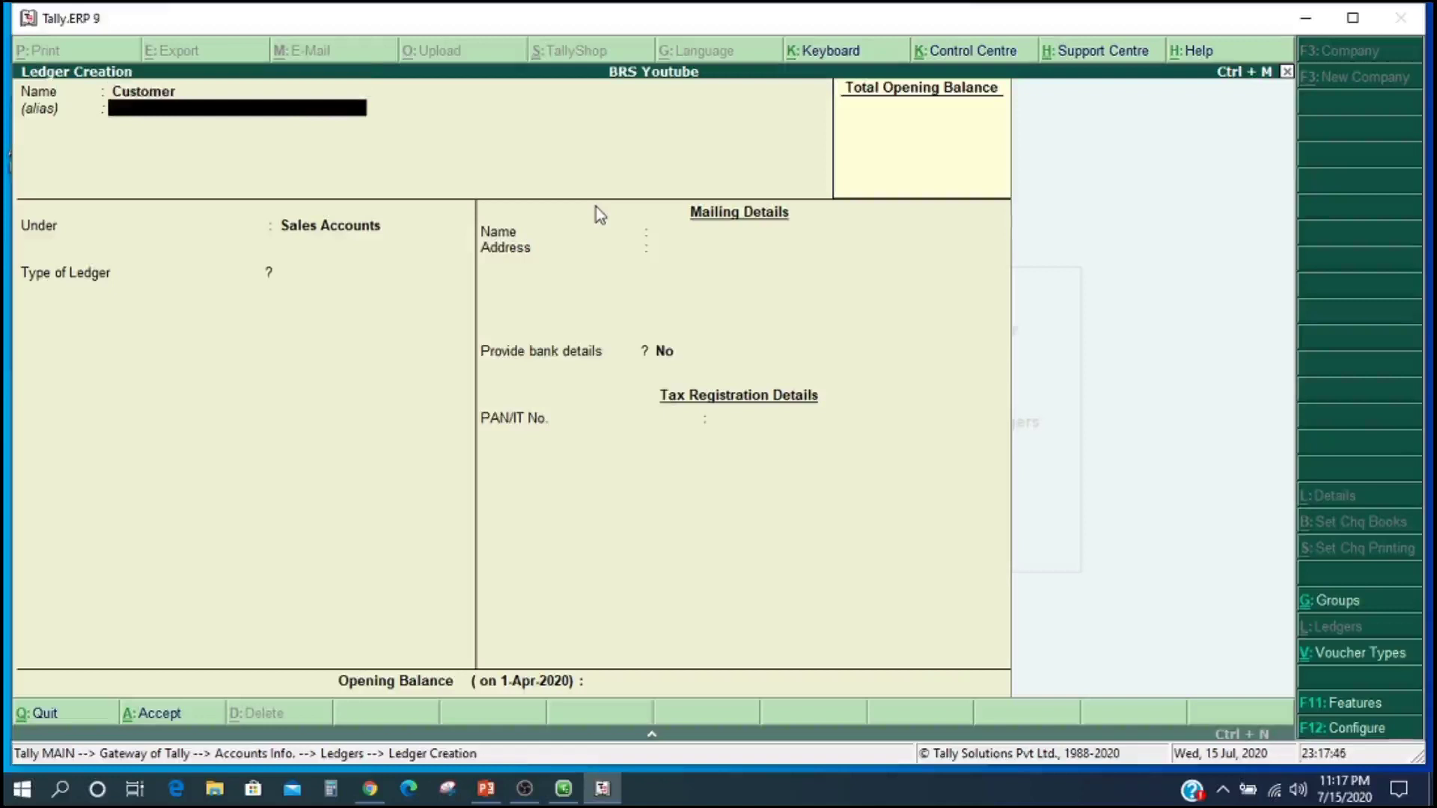
key("Return")
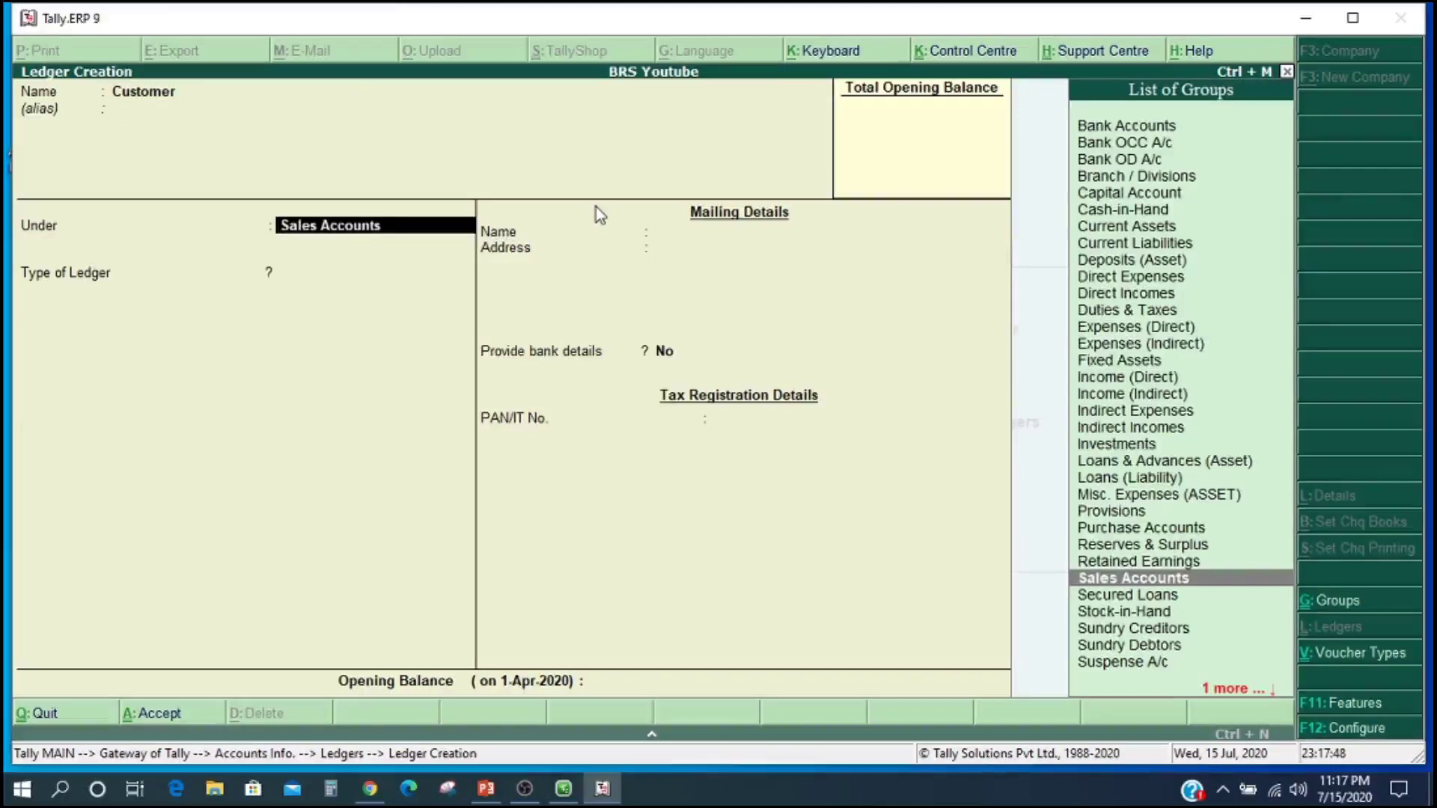
type("S")
key("Down")
key("Down")
key("Down")
key("Down")
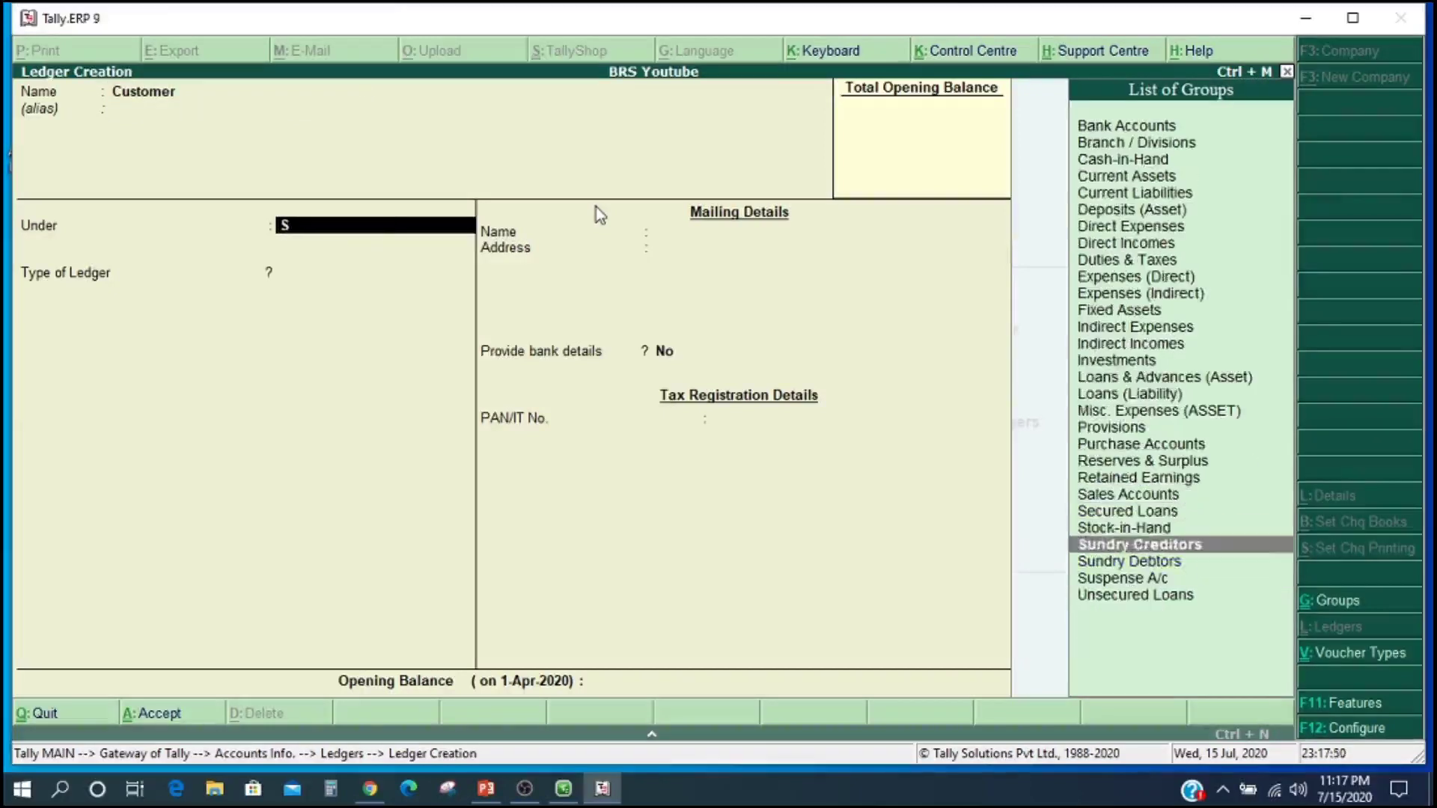
key("Return")
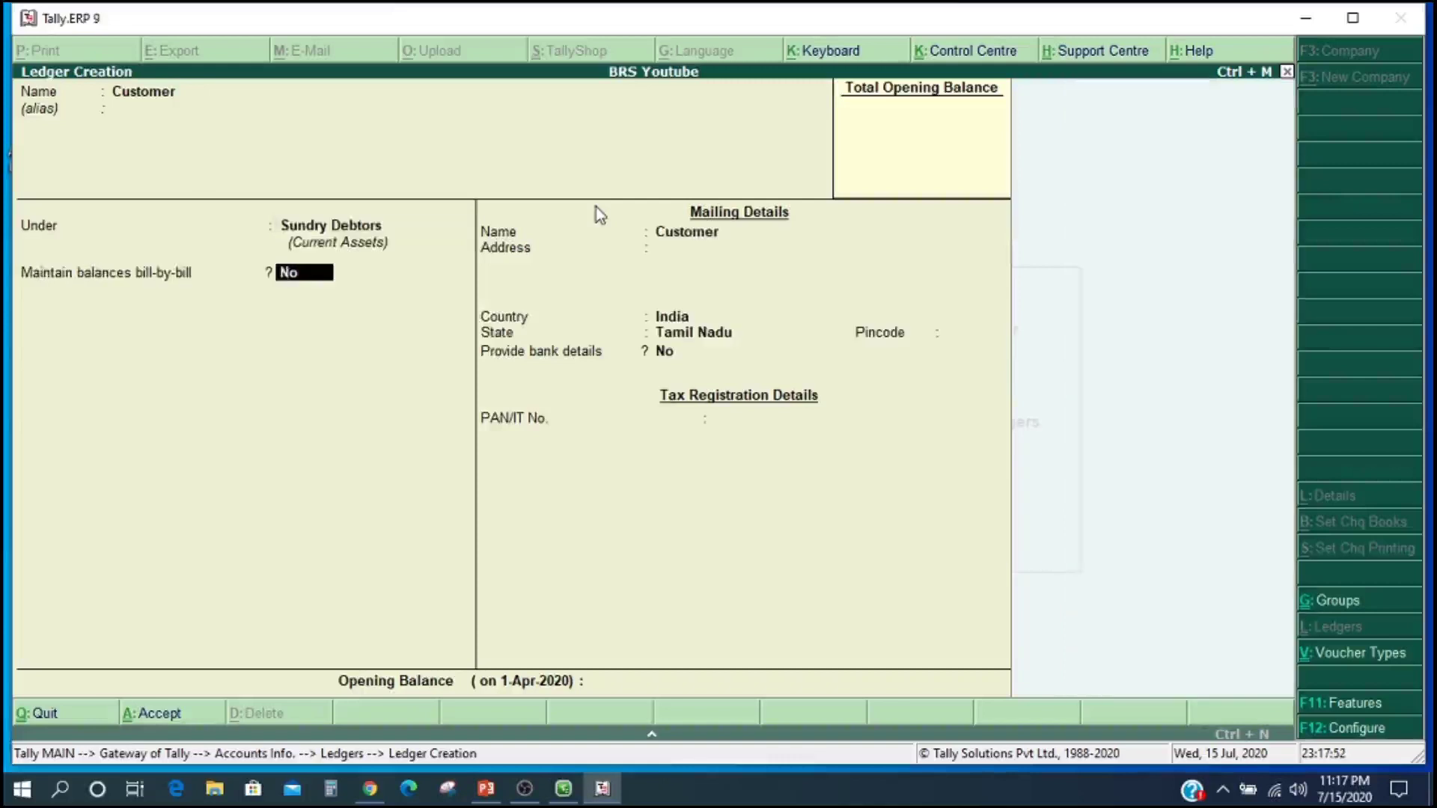
Step: Enable bill-by-bill balances for the Customer ledger and save it with no credit period or opening balance
type("y")
key("Return")
key("Return")
key("Return")
key("Return")
key("Return")
key("Return")
key("Return")
key("Return")
key("Return")
key("Return")
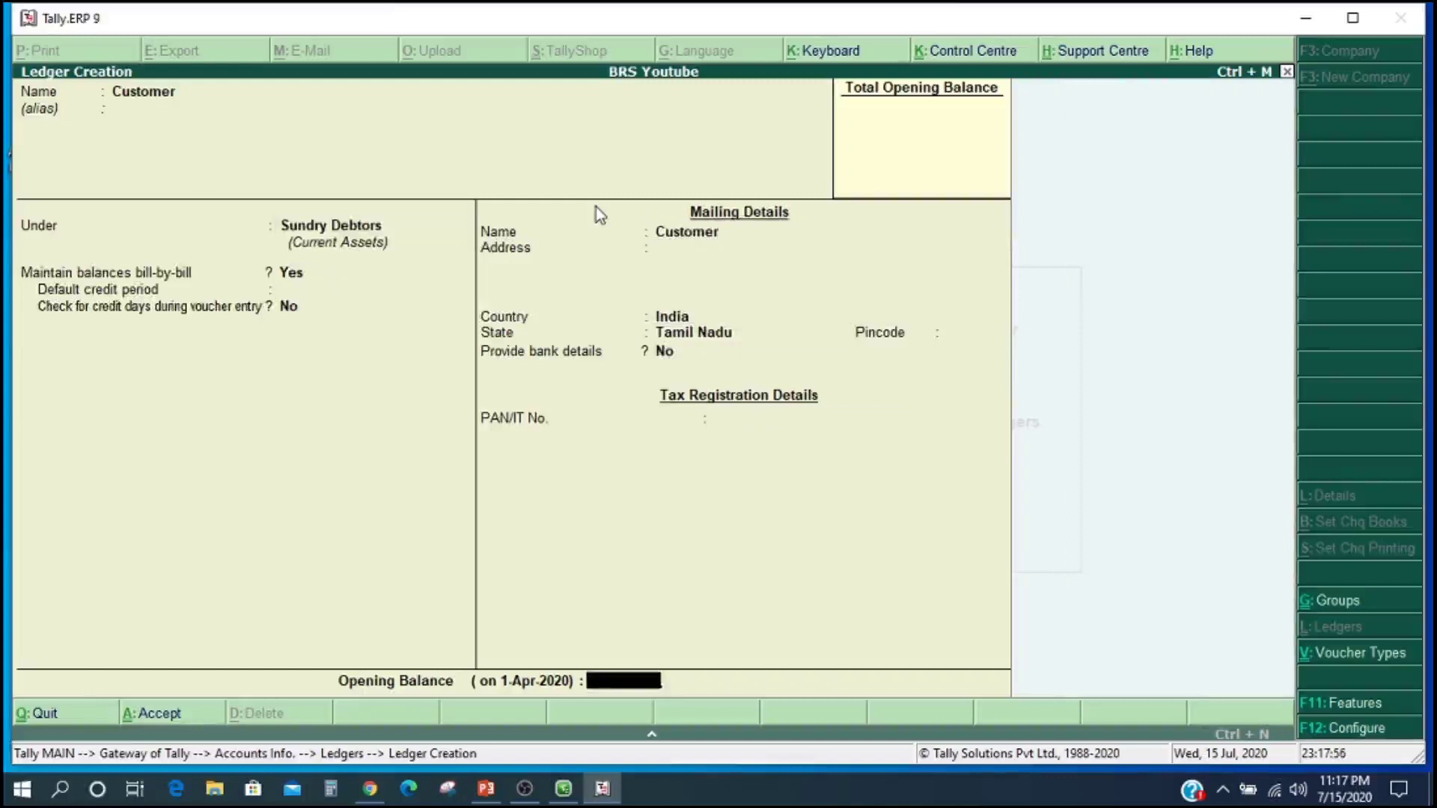
key("Return")
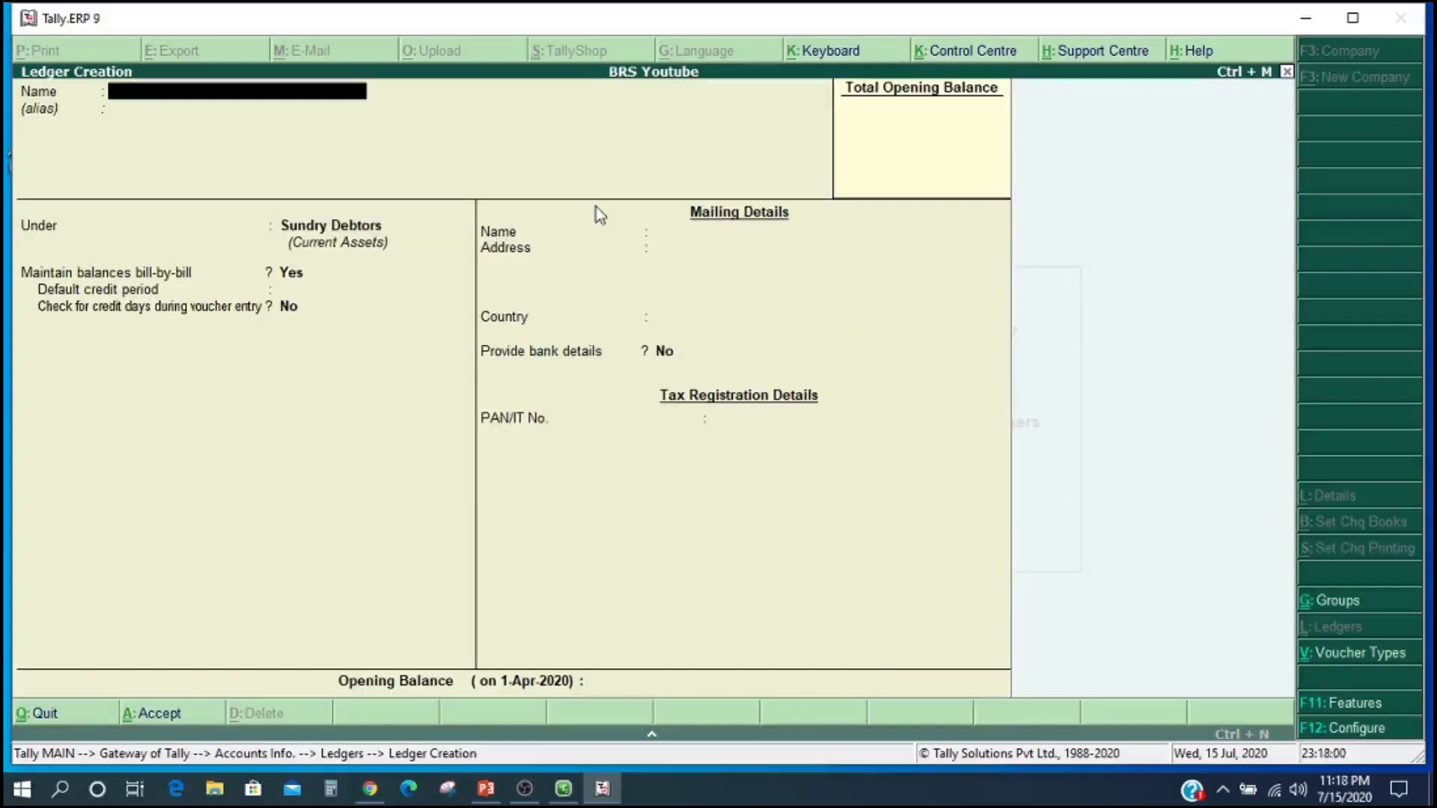
Step: Create a ledger named Bank Charges Paid under Indirect Expenses with the ledger type Not Applicable
type("Bank charges Paid")
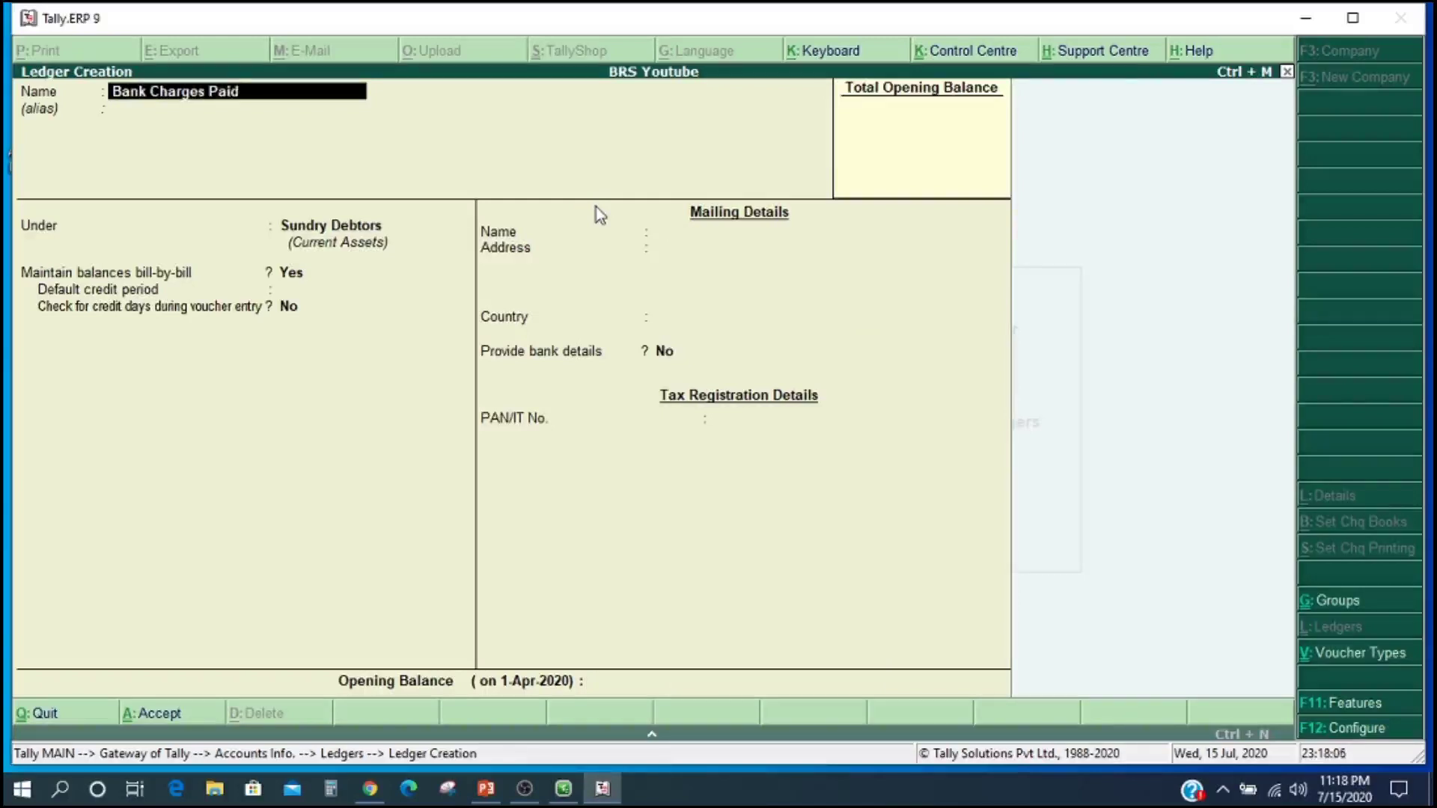
key("Return")
key("Return")
type("I")
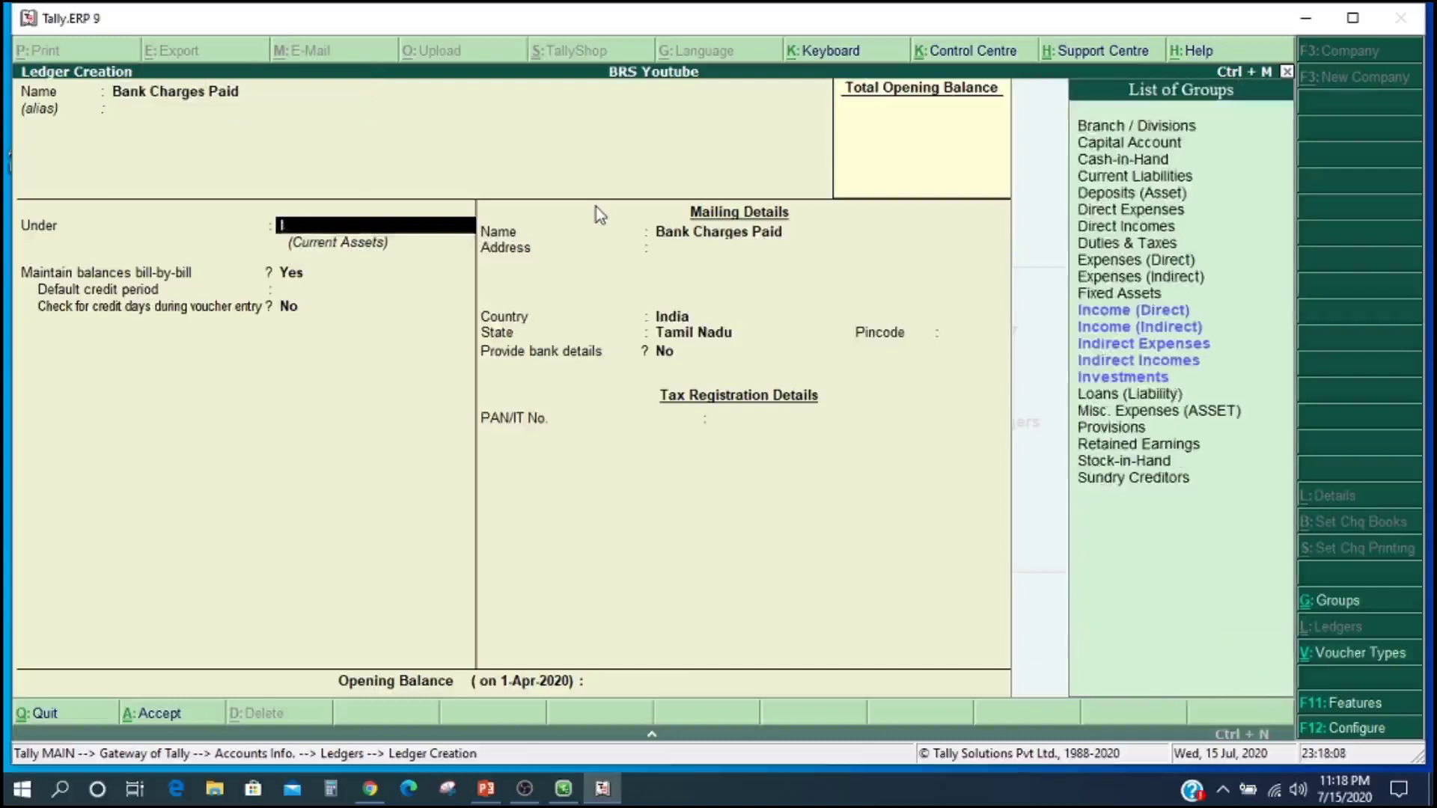
type("nd")
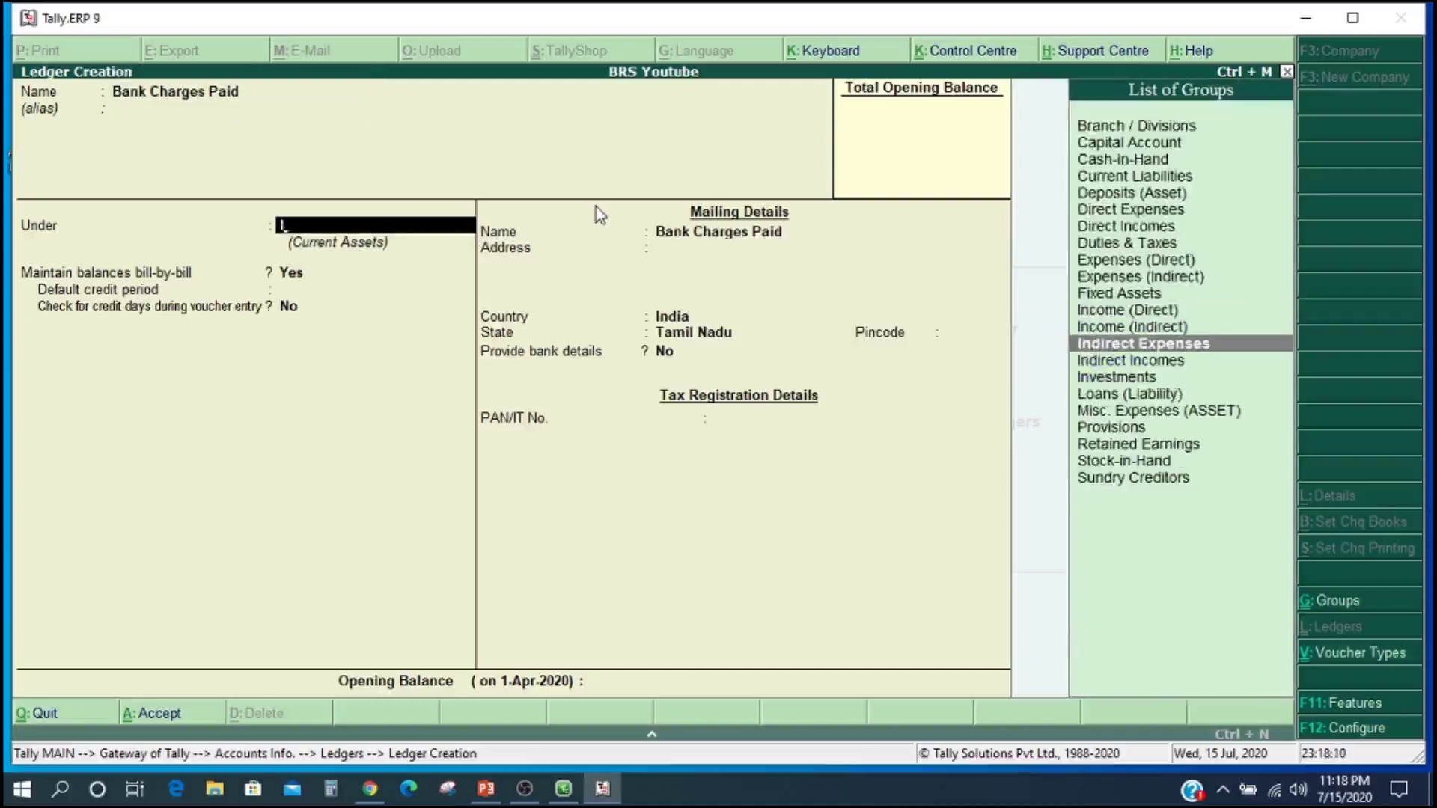
key("Return")
key("Return")
key("Return")
key("Return")
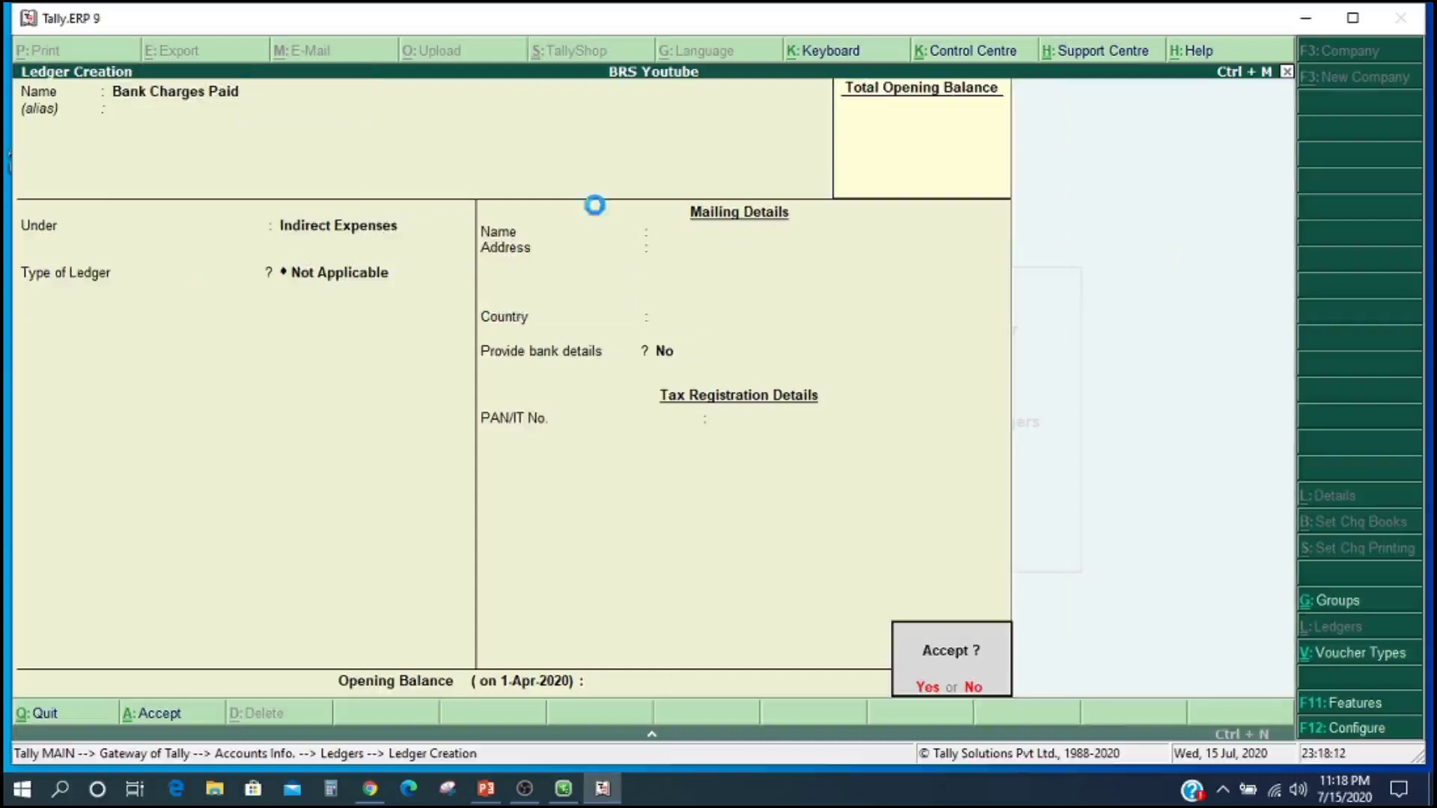
key("Return")
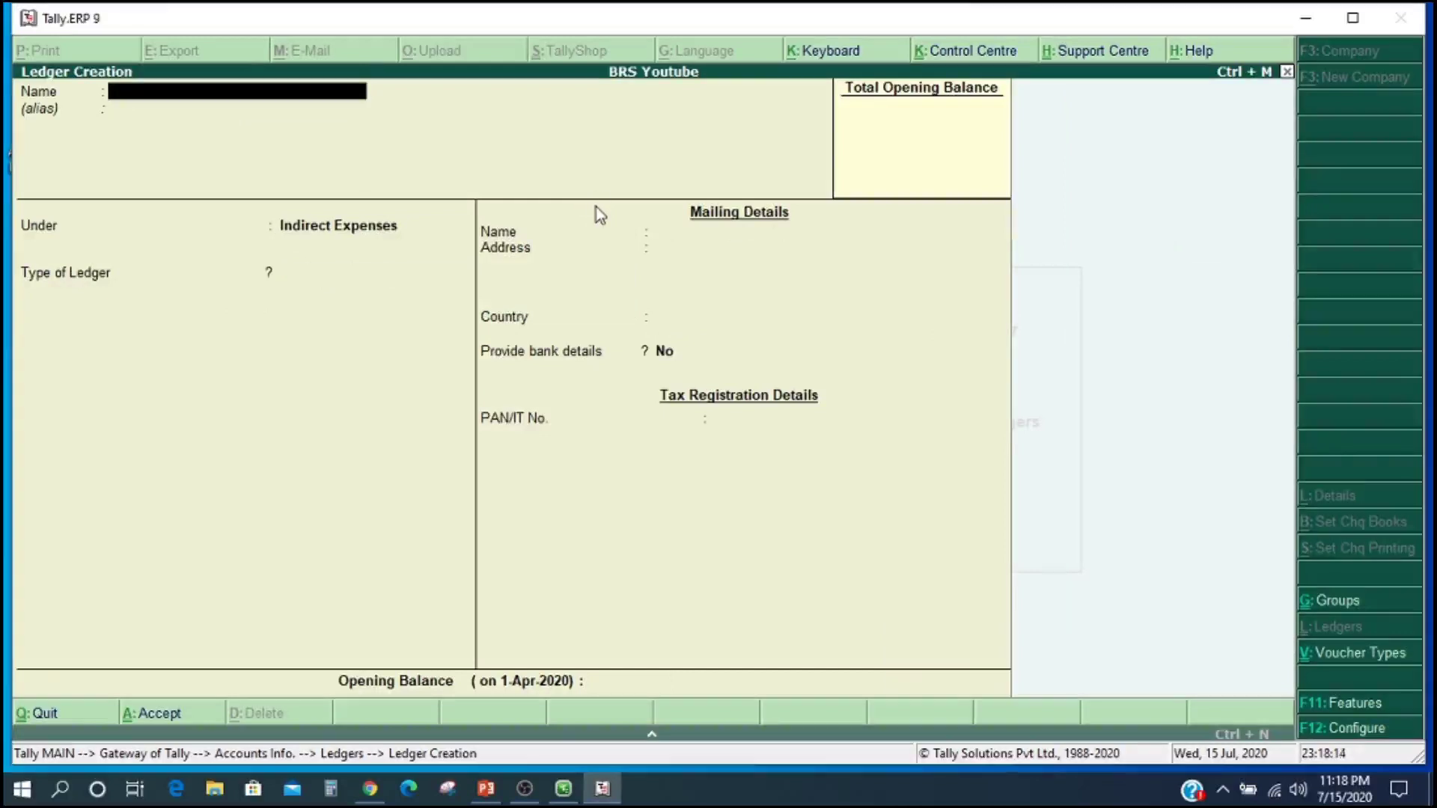
Step: Create a ledger named Bank Charges Received under Indirect Incomes with the ledger type Not Applicable and no opening balance
type("Bank Charges Rece")
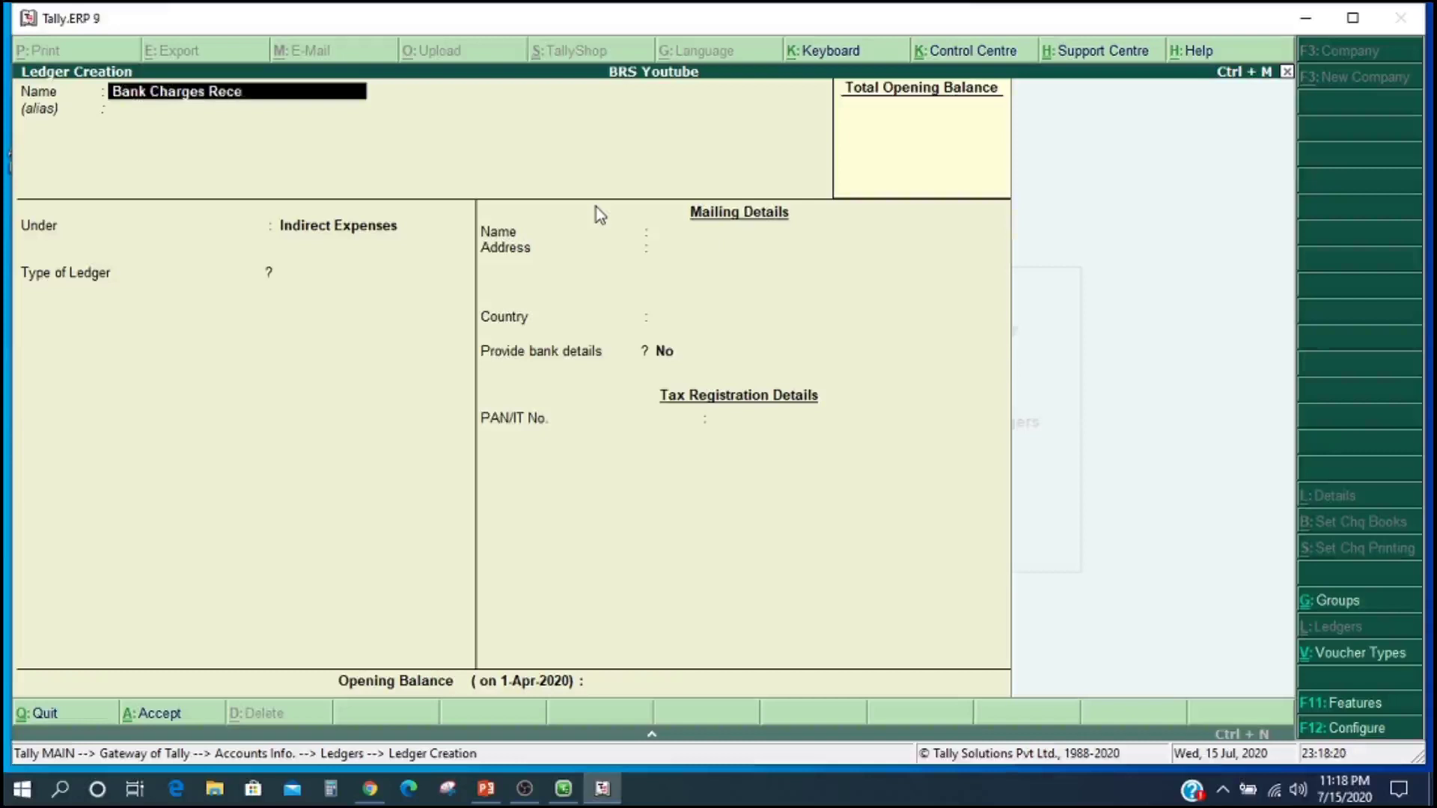
type("ived")
key("Return")
key("Return")
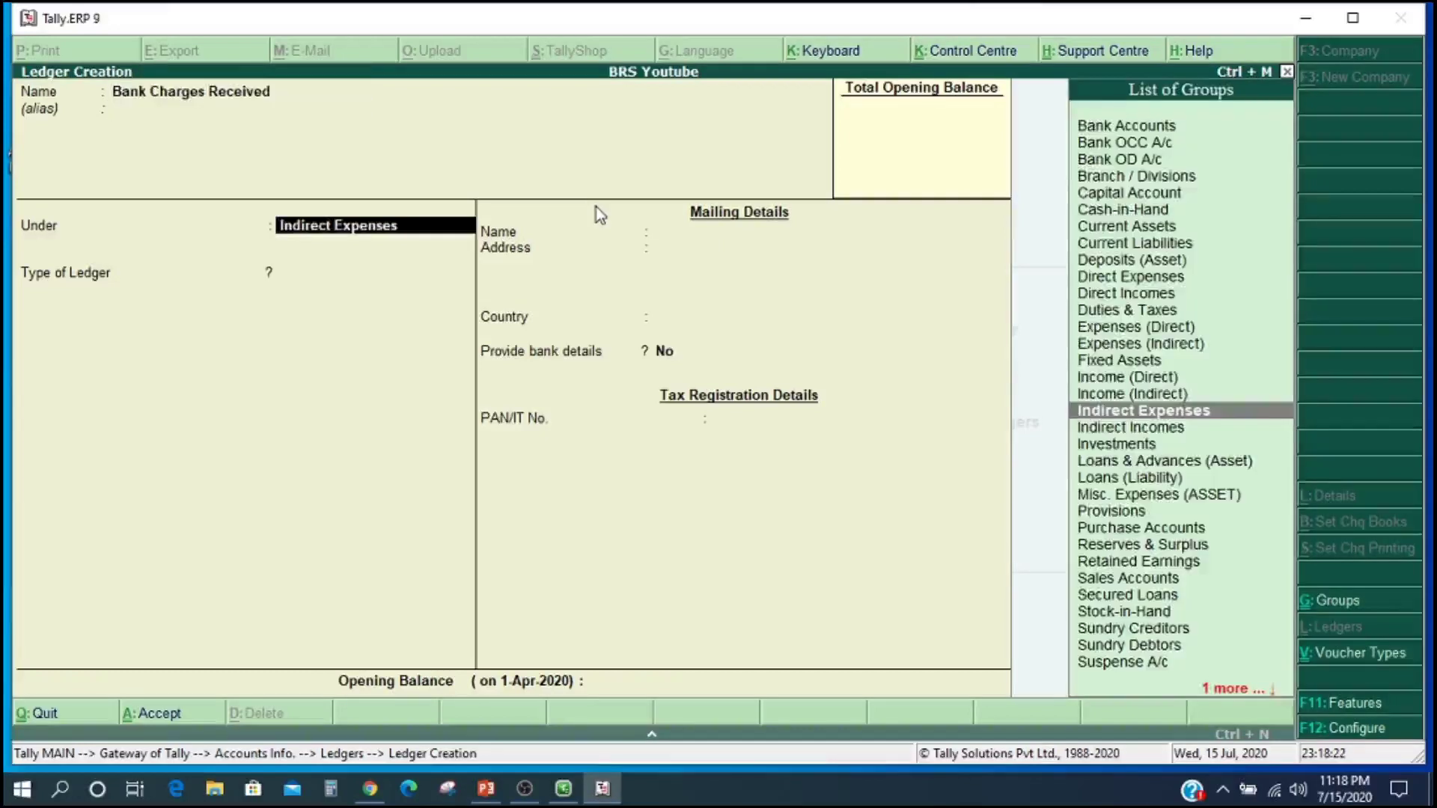
key("Down")
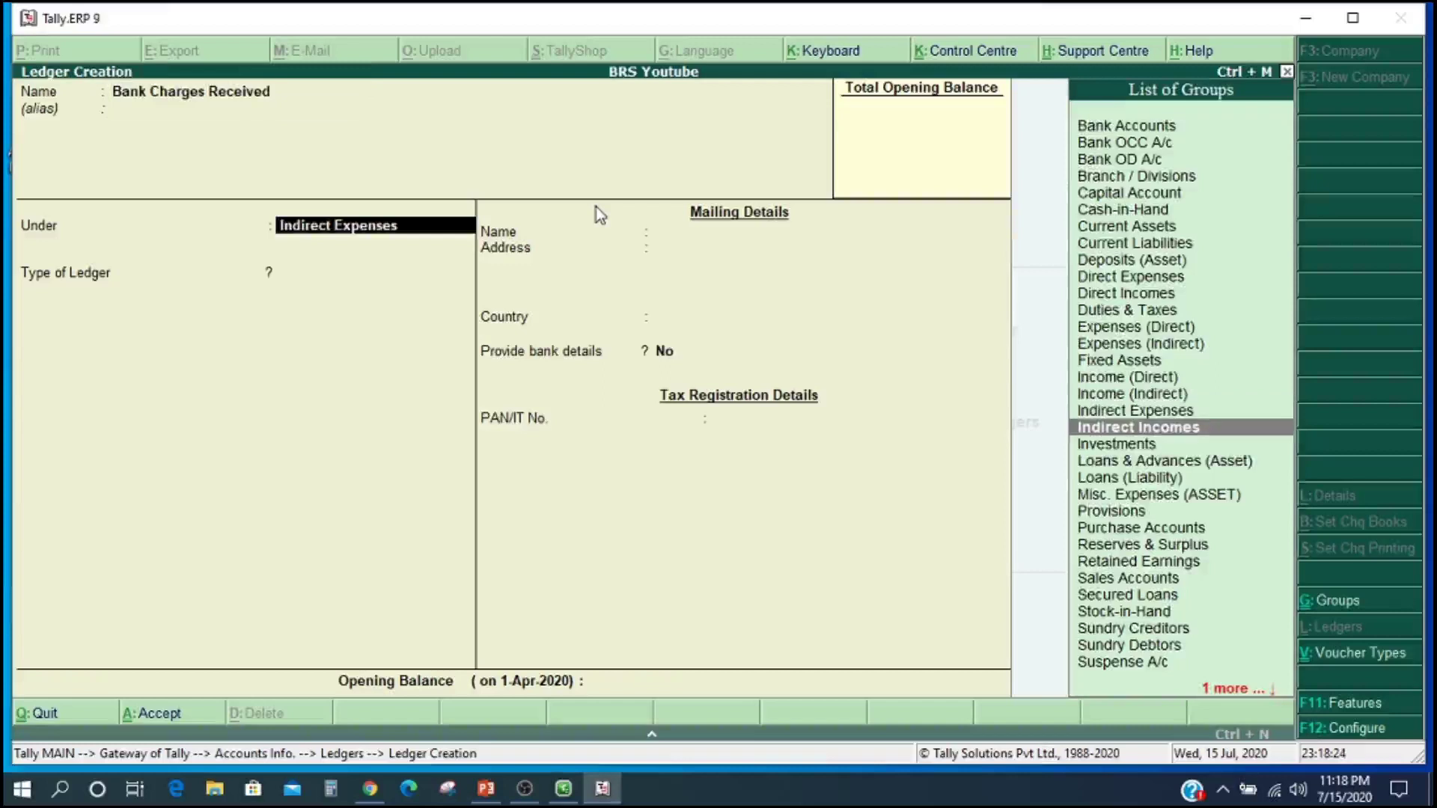
key("Return")
key("Return")
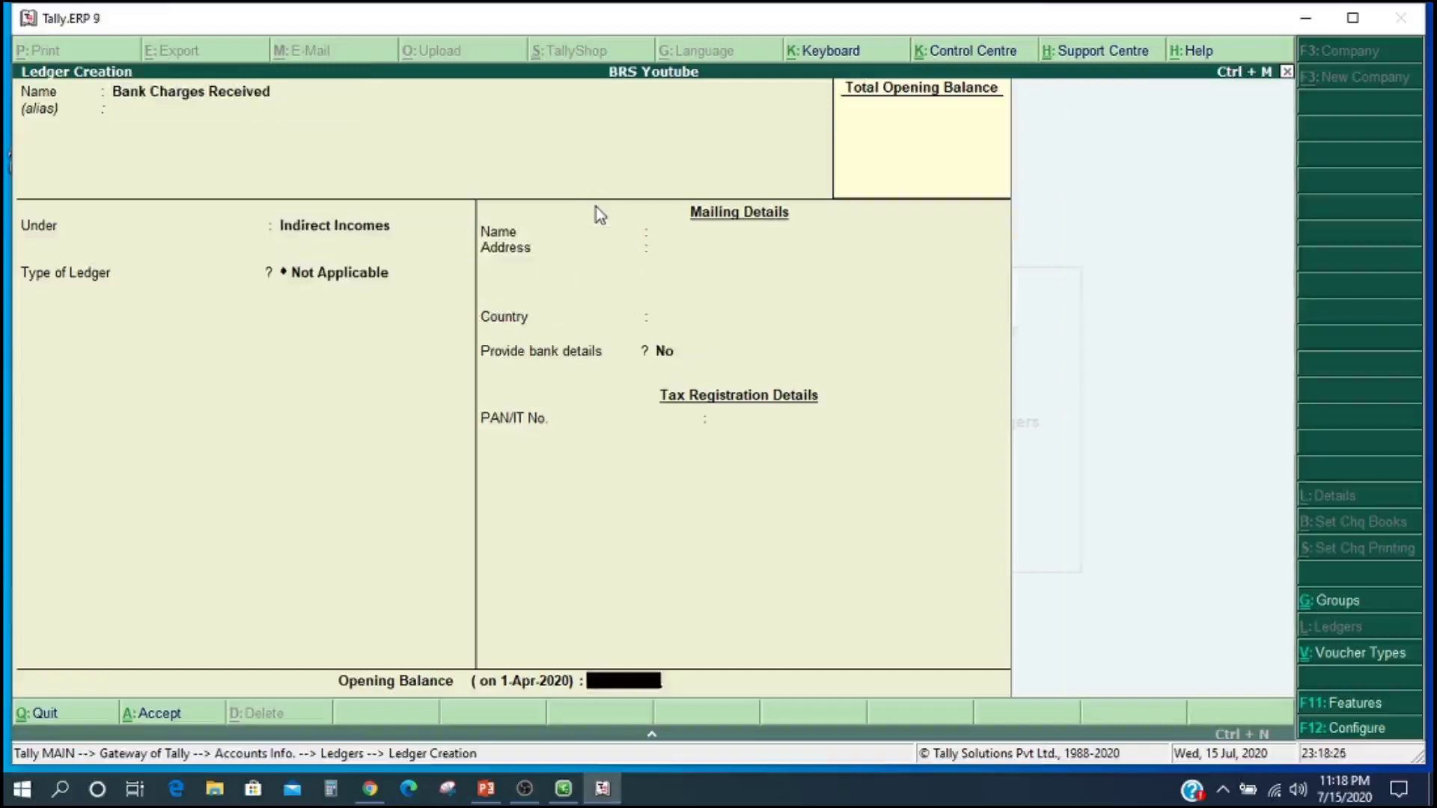
key("Return")
key("Return")
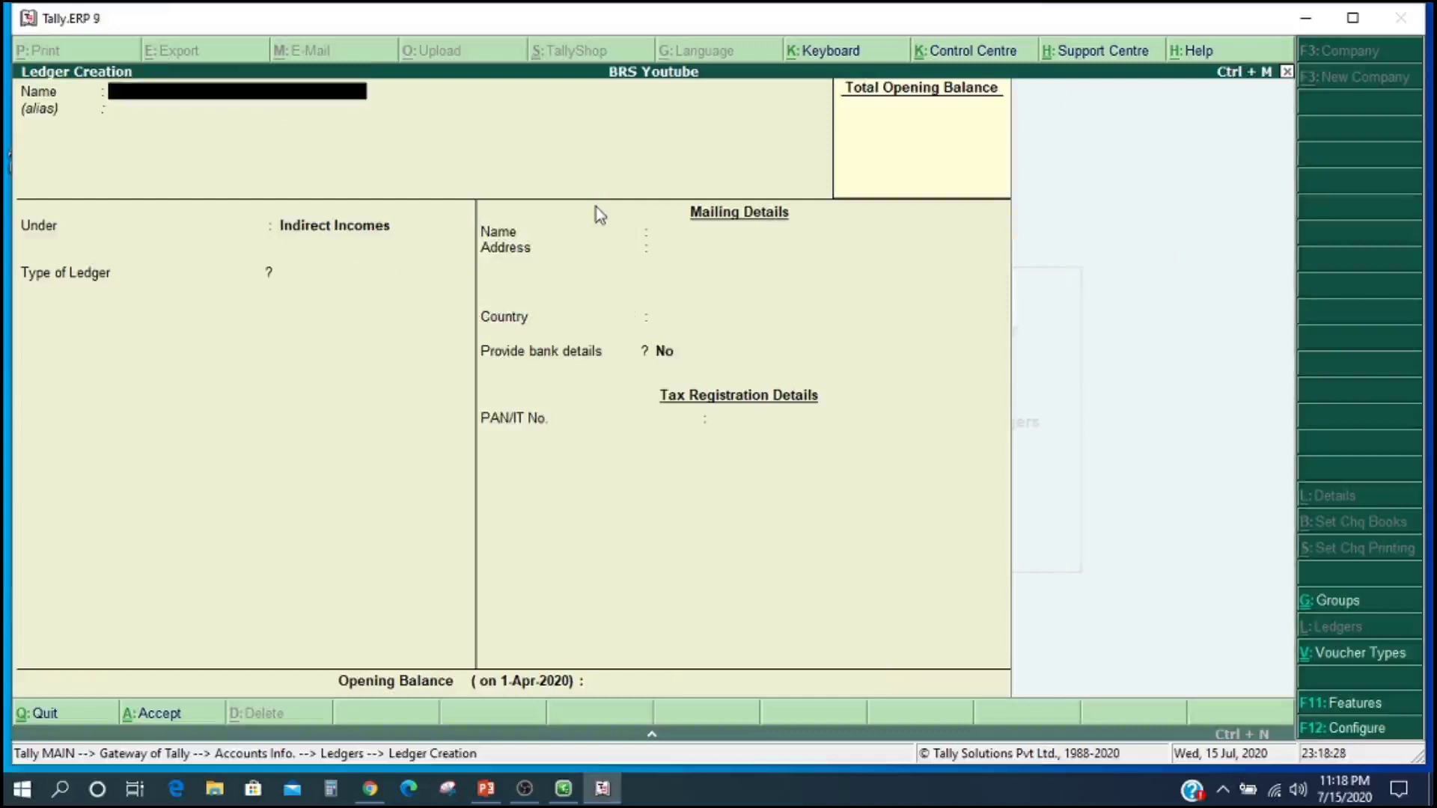
Step: Start a new ledger named Bank Od and place it under the Bank OD A/c group
type("Bank o")
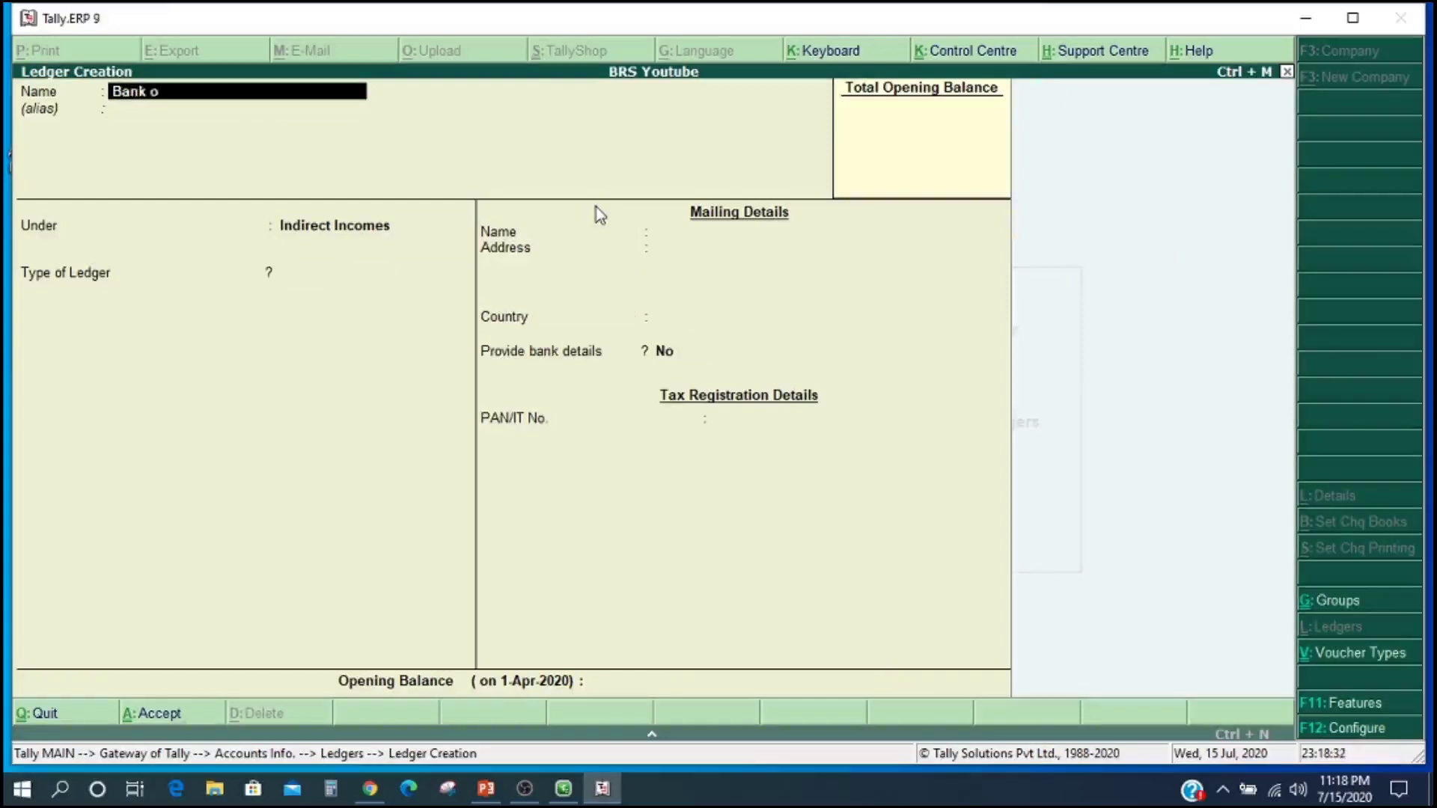
type("d")
key("Return")
type("B")
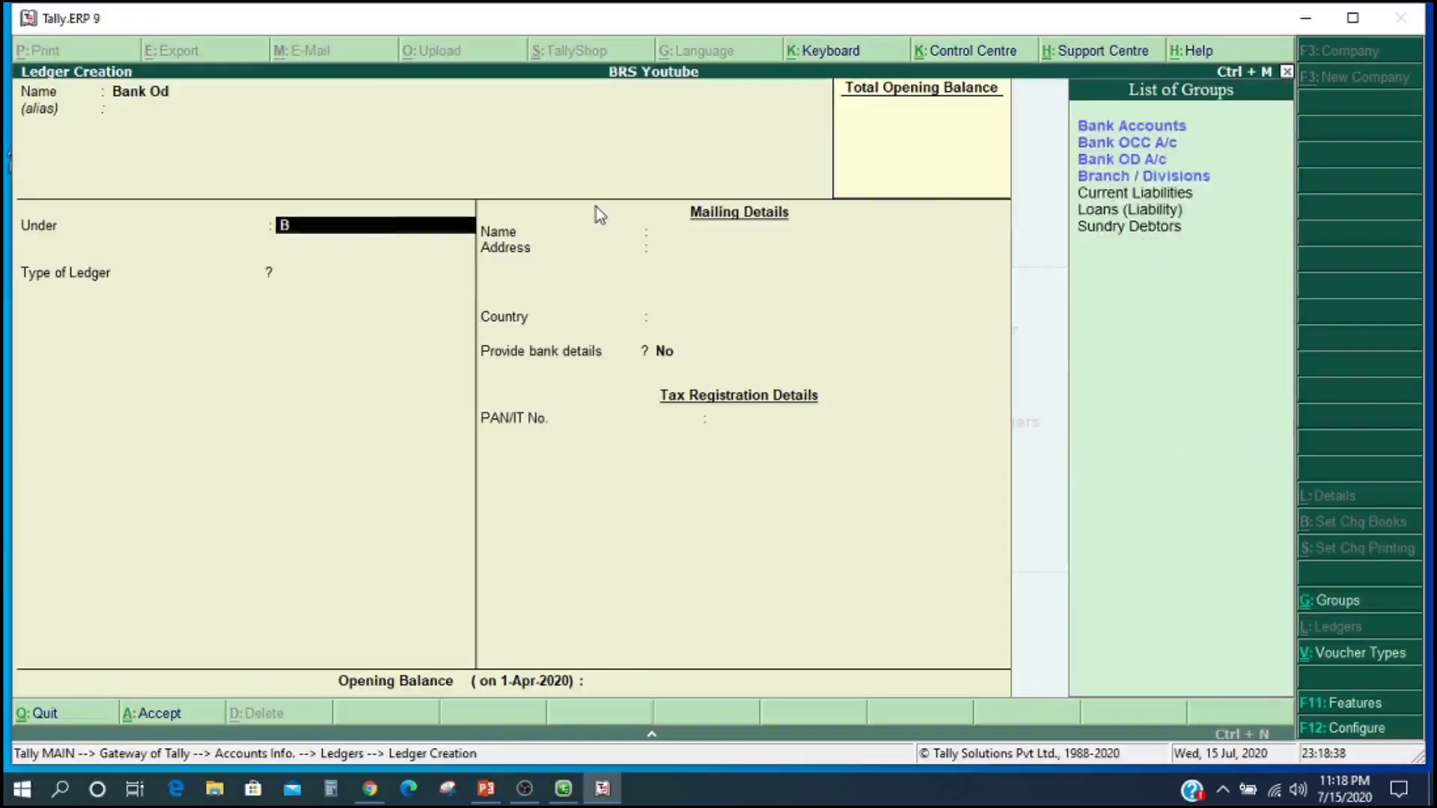
key("Down")
key("Down")
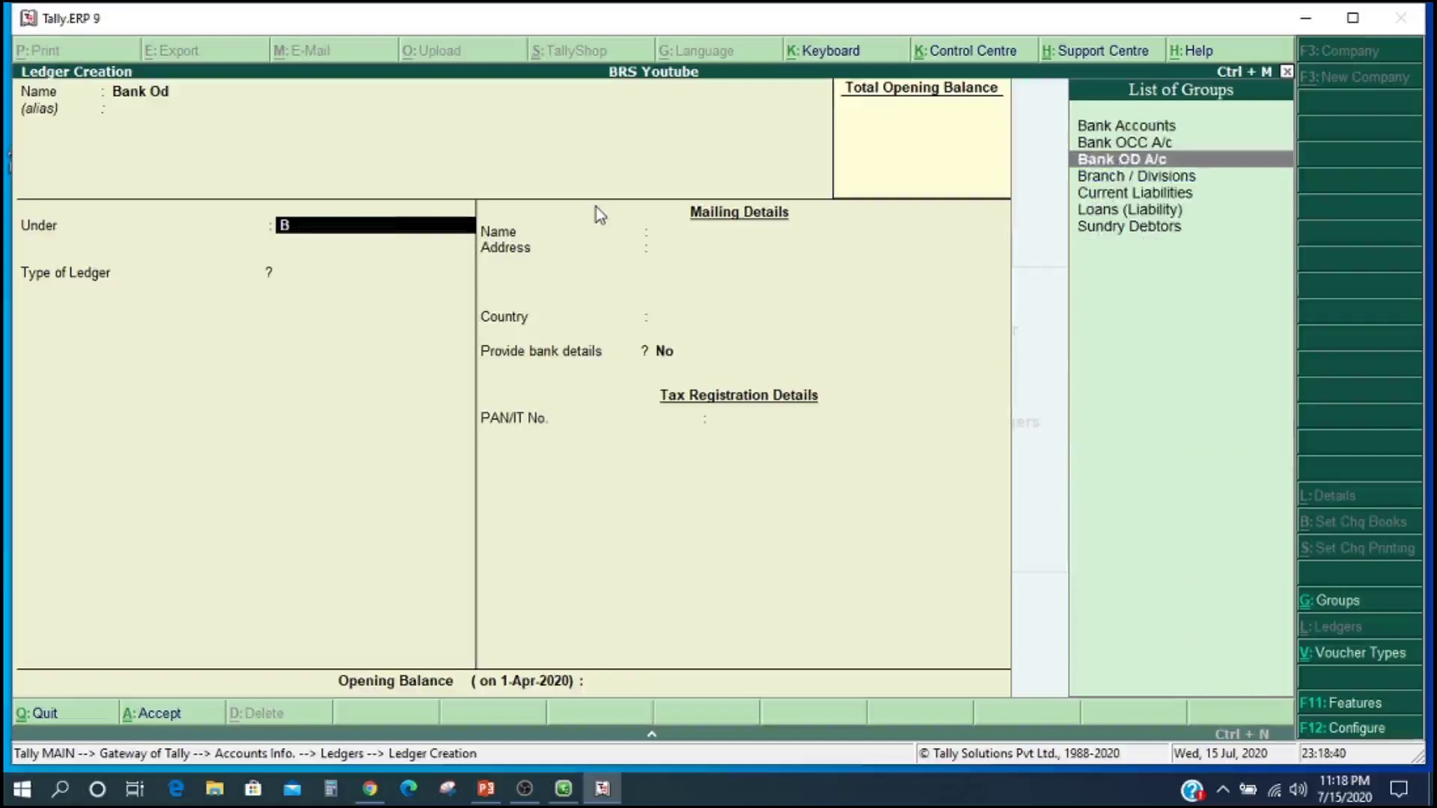
key("Return")
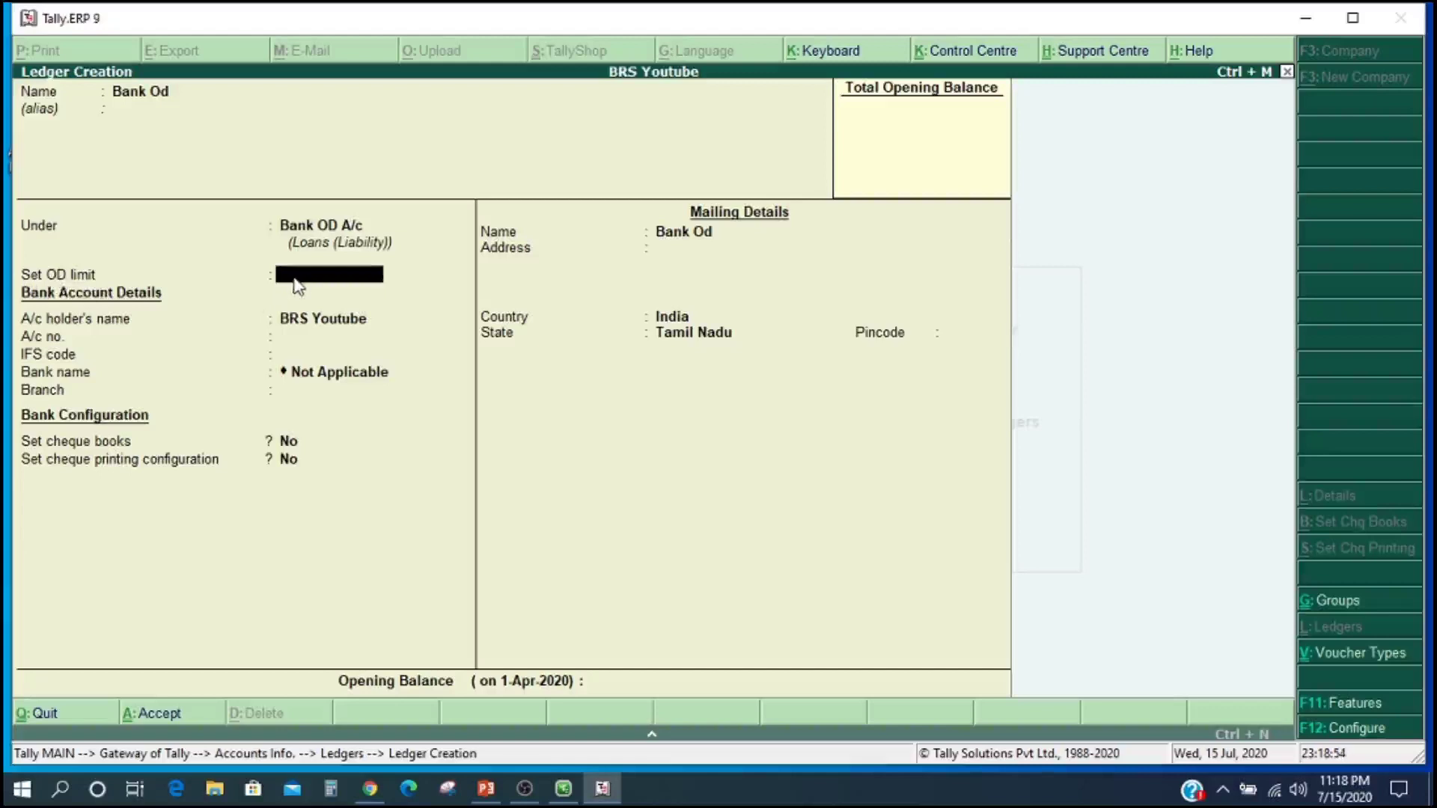
Step: Set the Bank Od ledger's OD limit to 100000 and save it with the default bank and mailing details
type("100000")
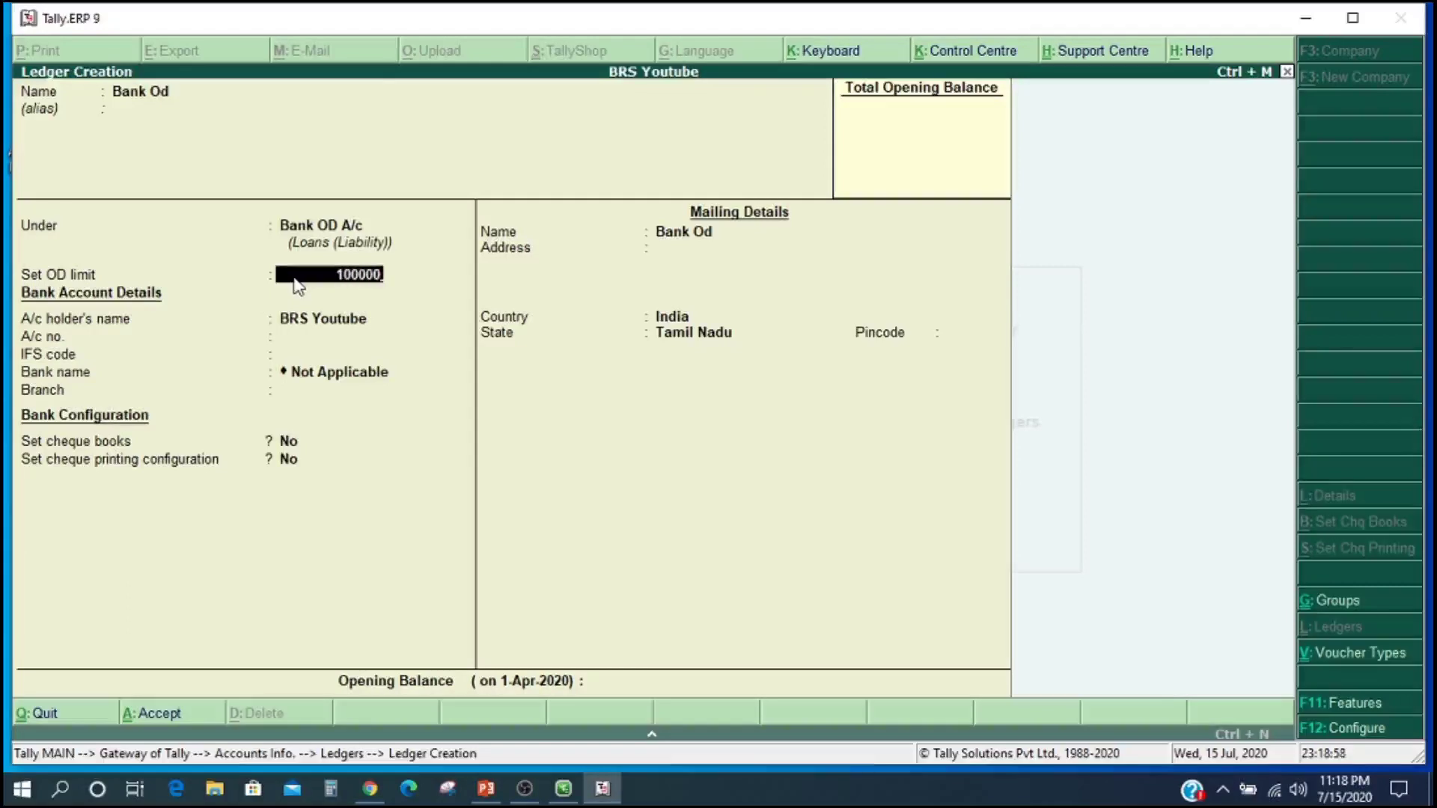
key("Return")
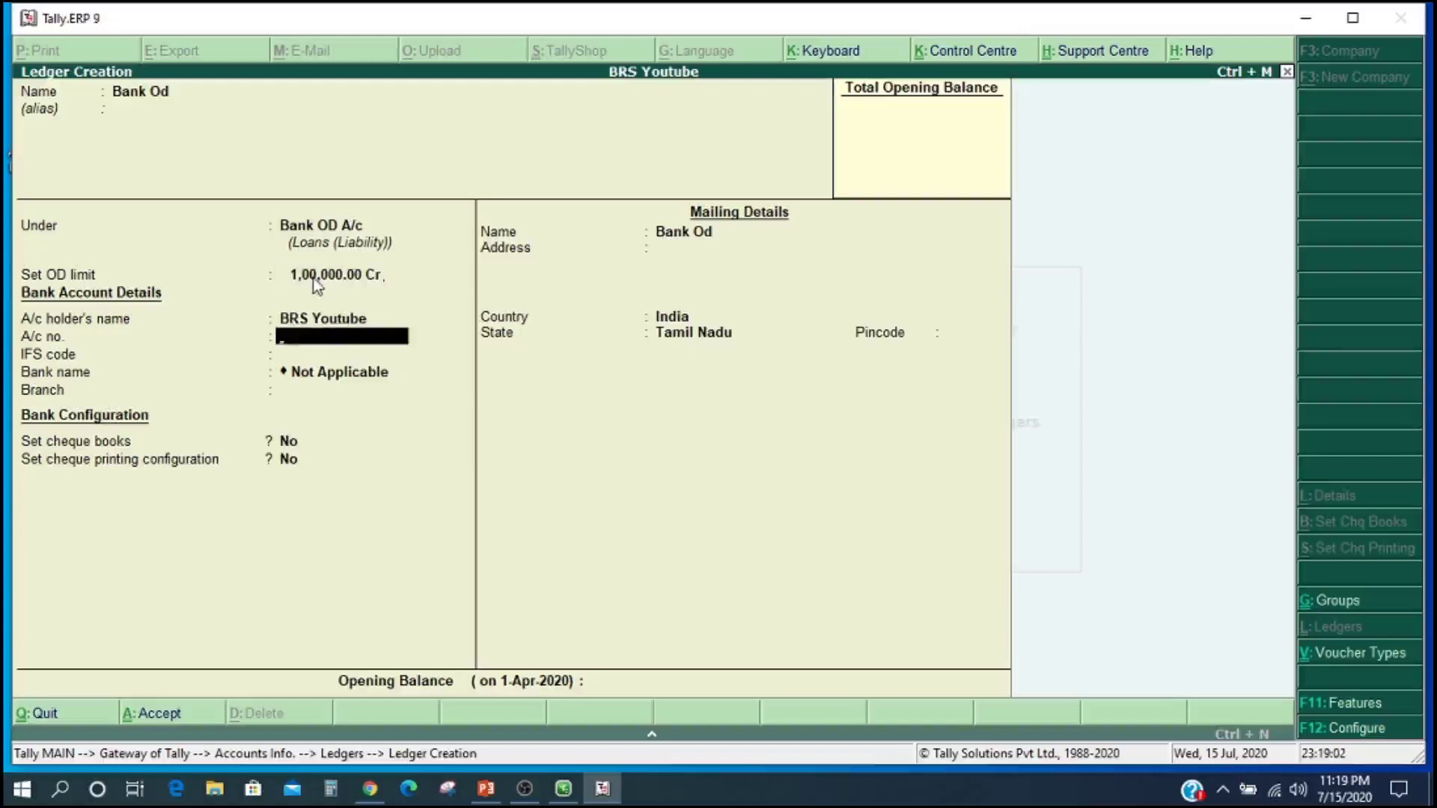
key("Return")
key("Return")
key("Return")
key("Return")
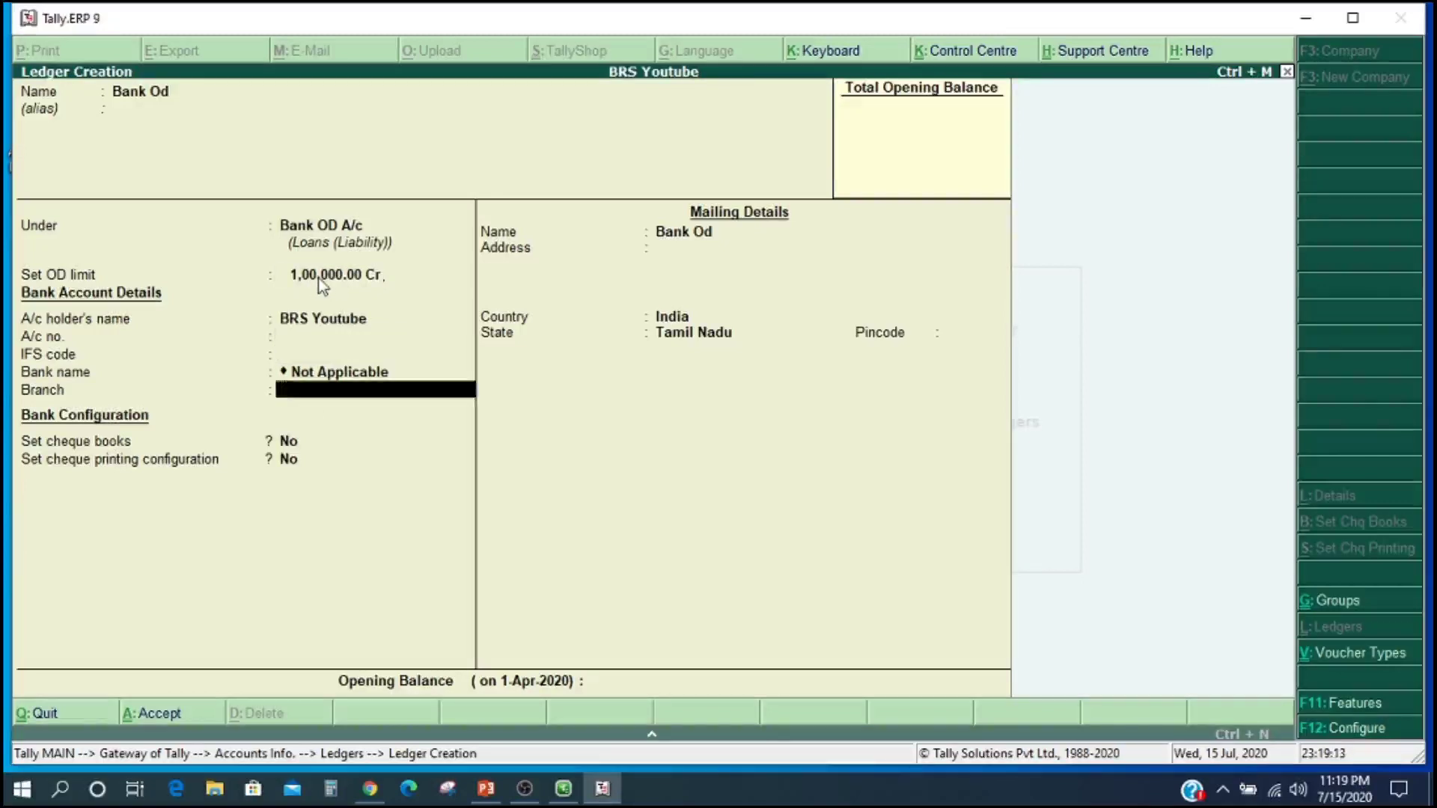
key("Return")
key("Return")
key("Return")
key("Return")
key("Return")
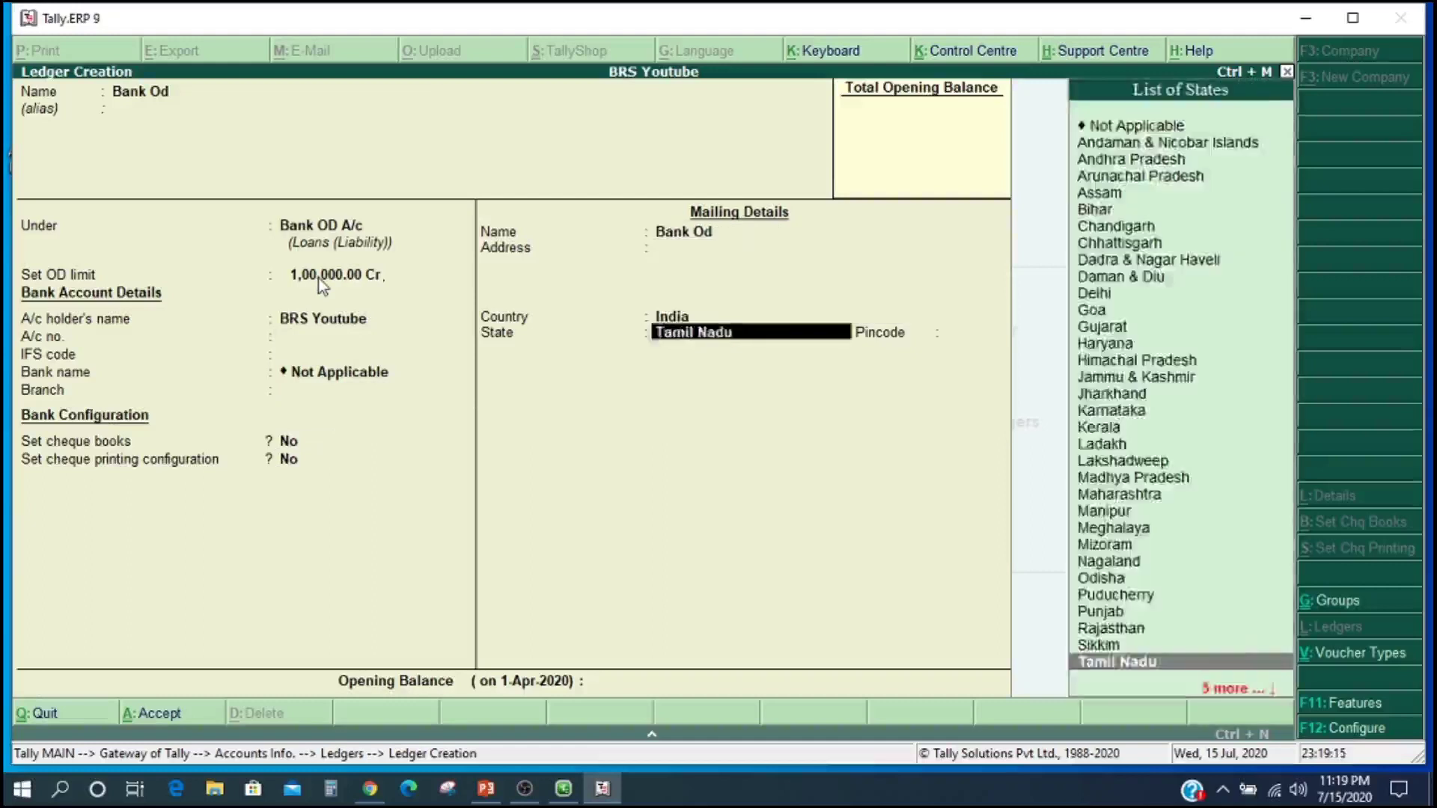
key("Return")
key("Return")
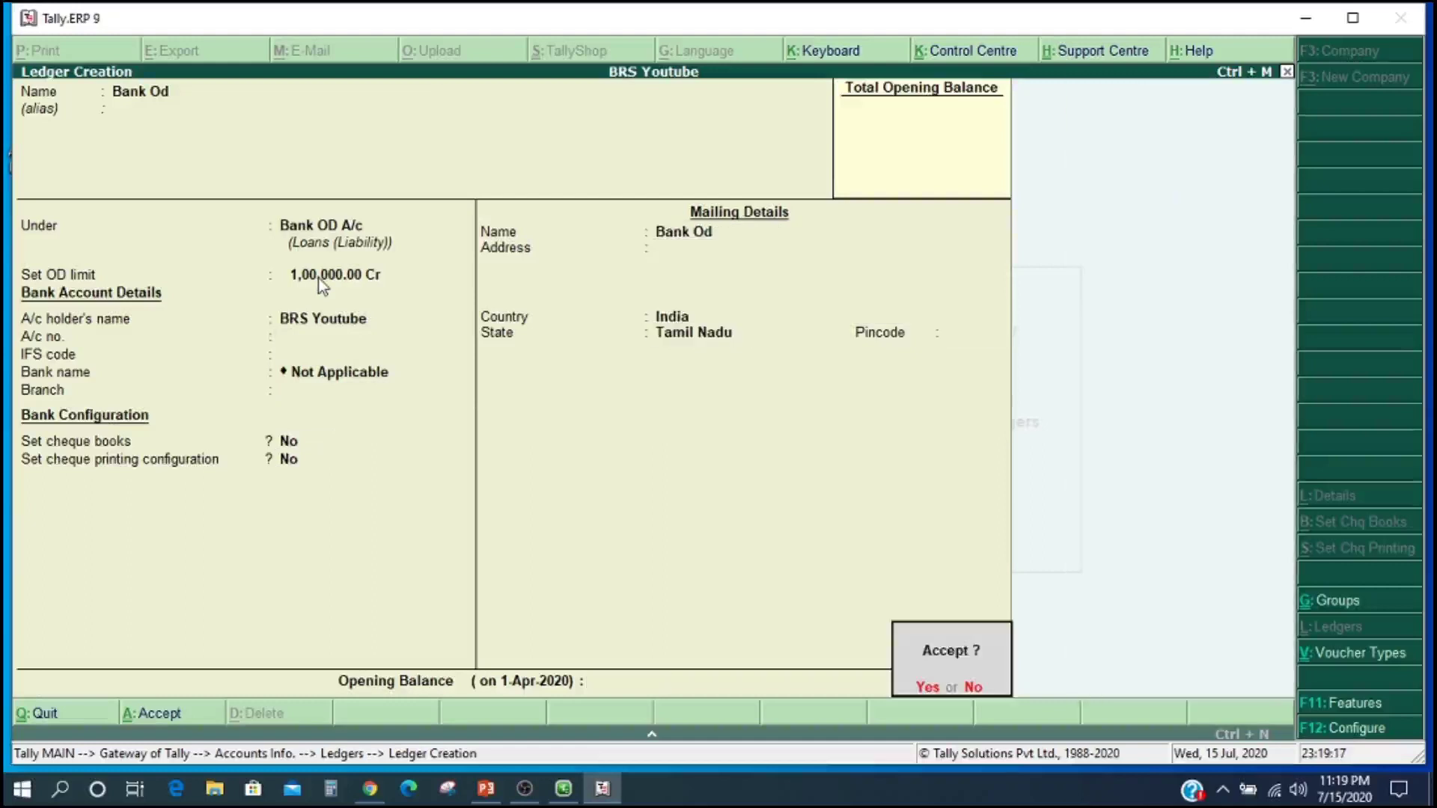
key("Return")
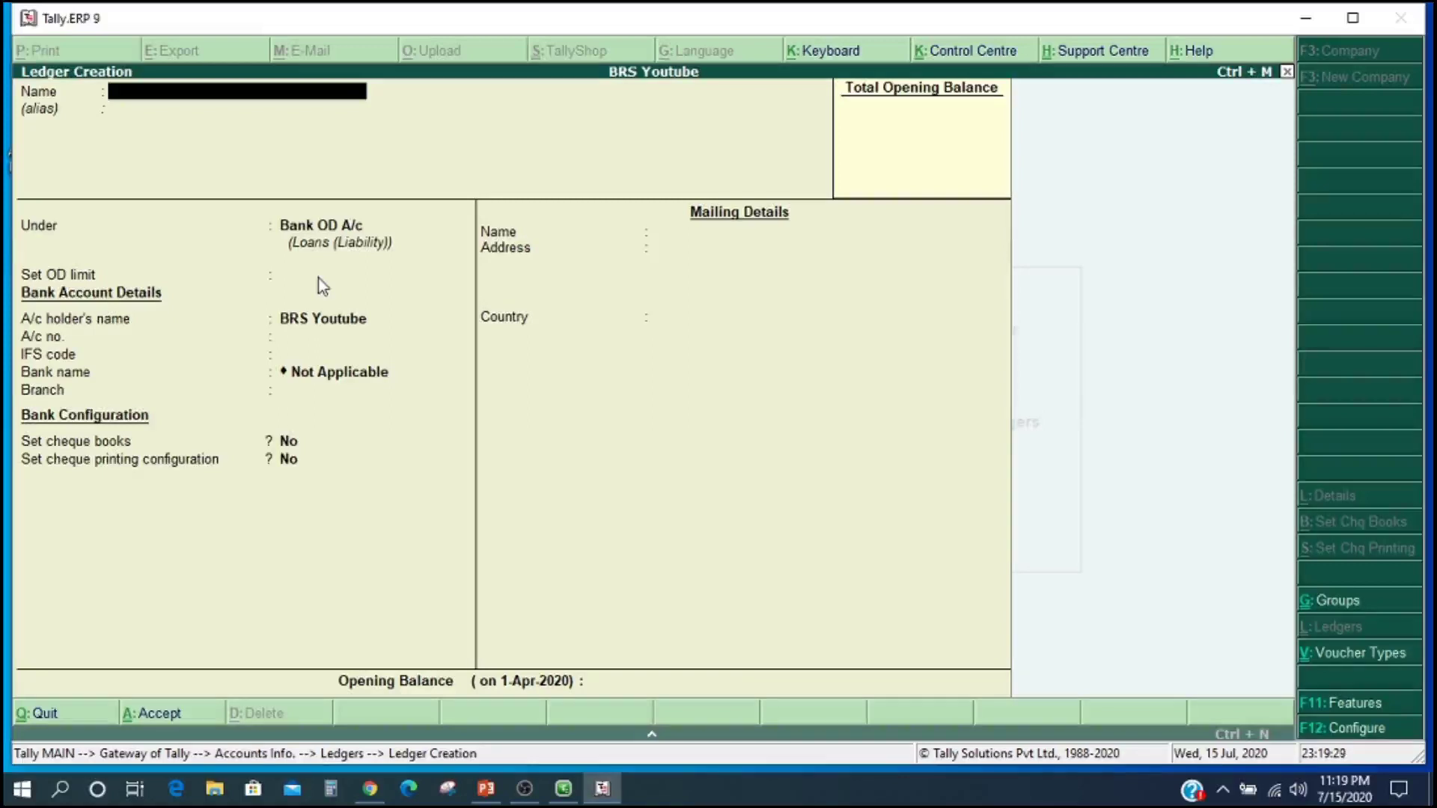
Step: Create a ledger named Personal Loan under Unsecured Loans, keeping the default mailing and bank details
type("Personal Loan")
key("Return")
key("Return")
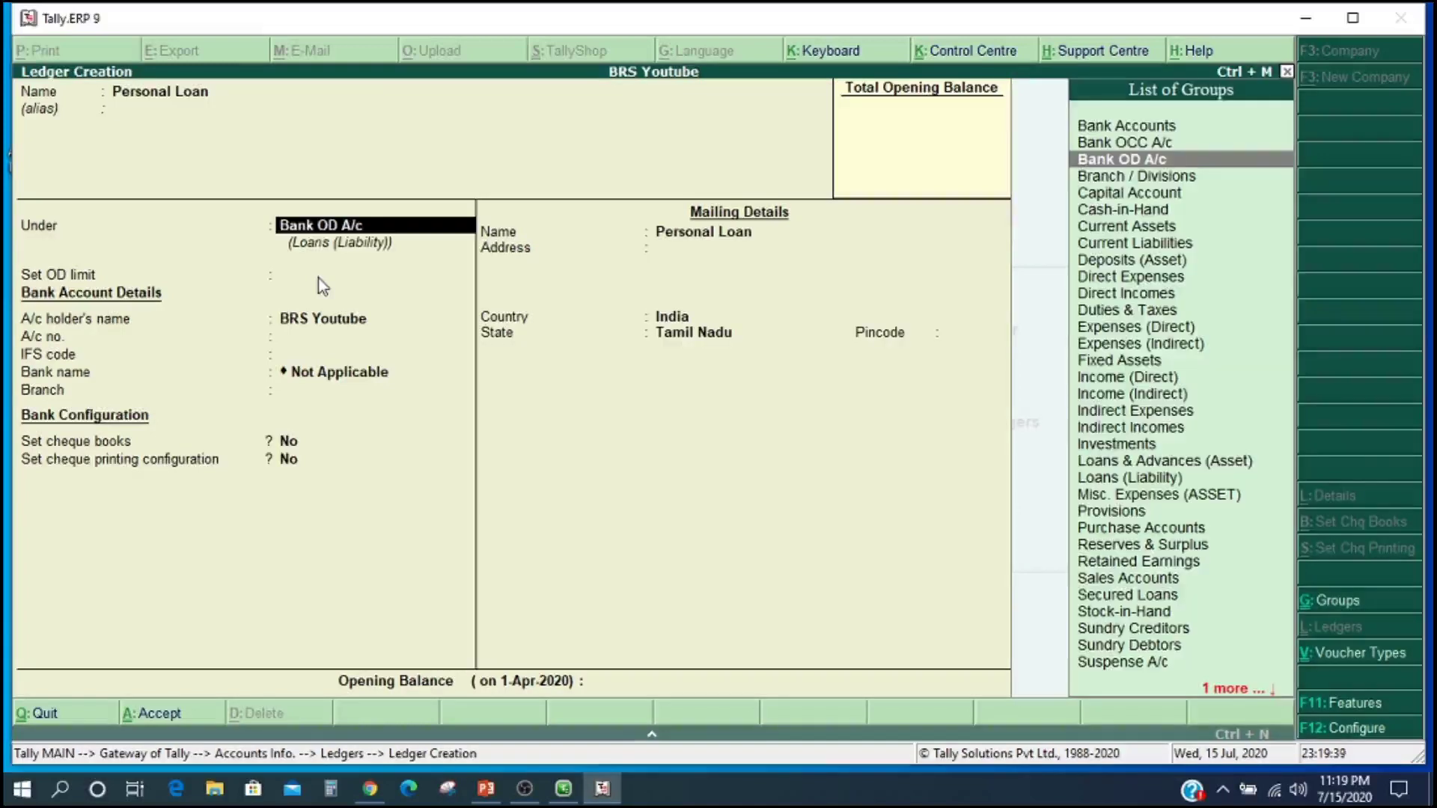
type("u")
key("Return")
key("Return")
key("Return")
key("Return")
key("Return")
key("Return")
key("Return")
key("Return")
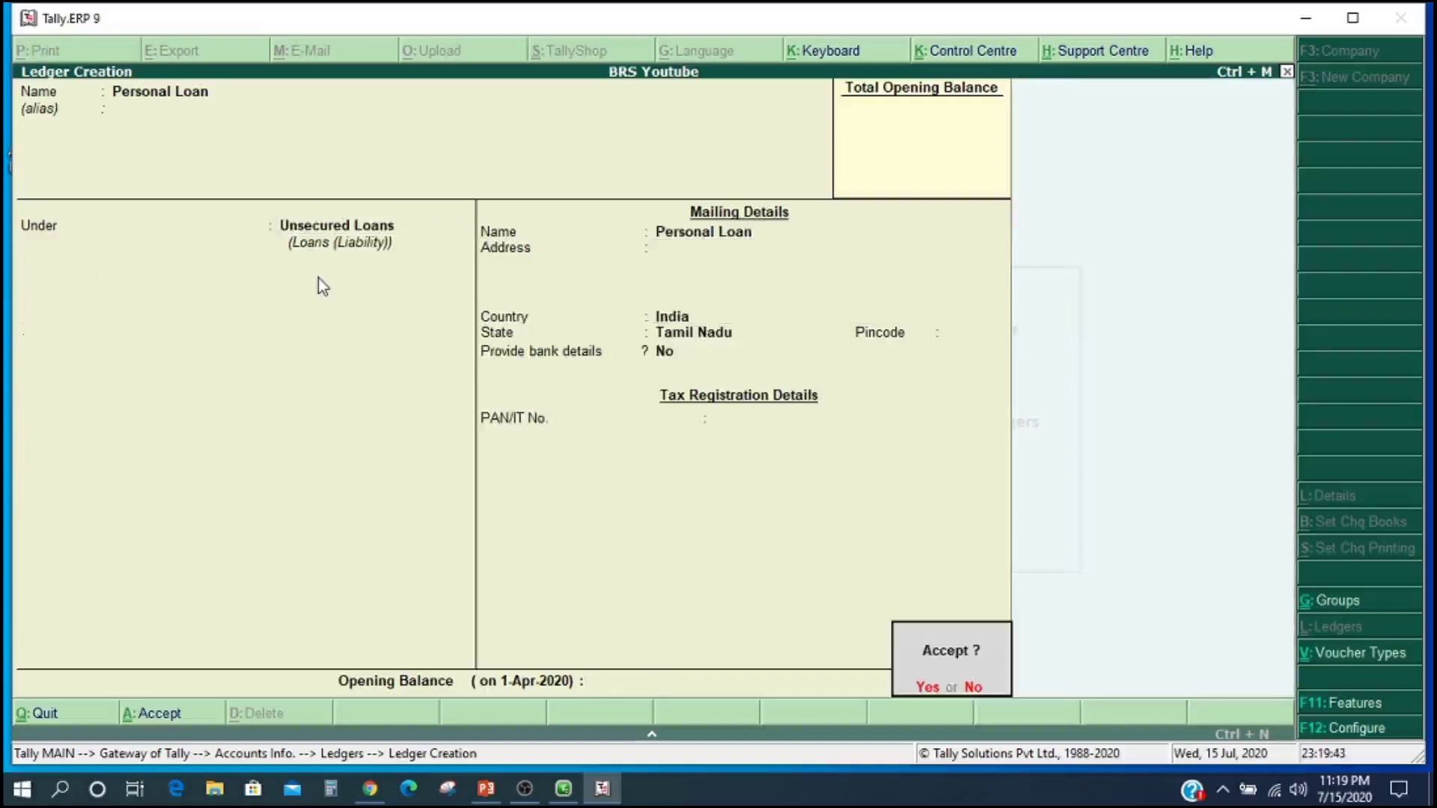
key("Return")
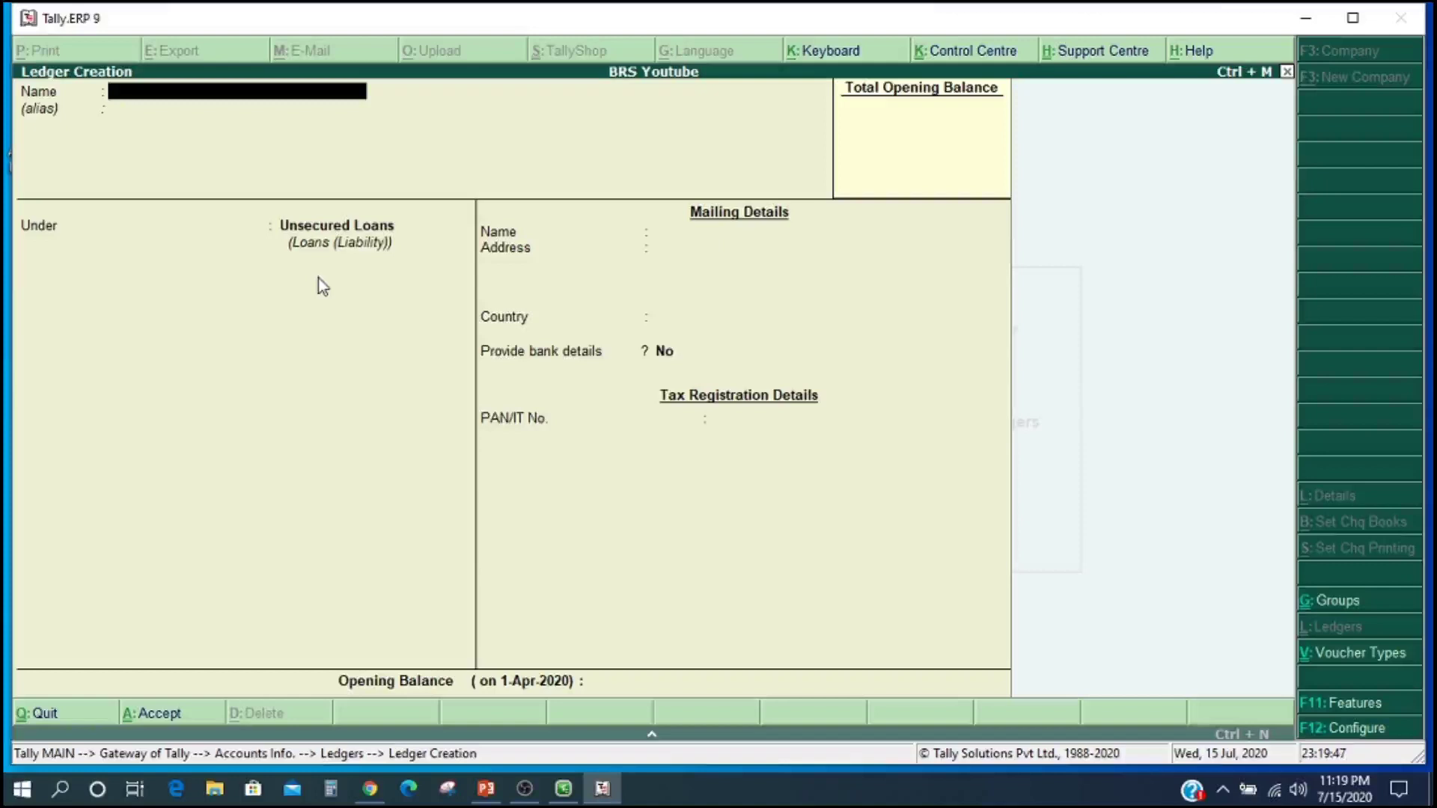
Step: Create a ledger named Processing Fee on P/L under the Indirect Expenses group with the default ledger settings
type("Processing Fee on")
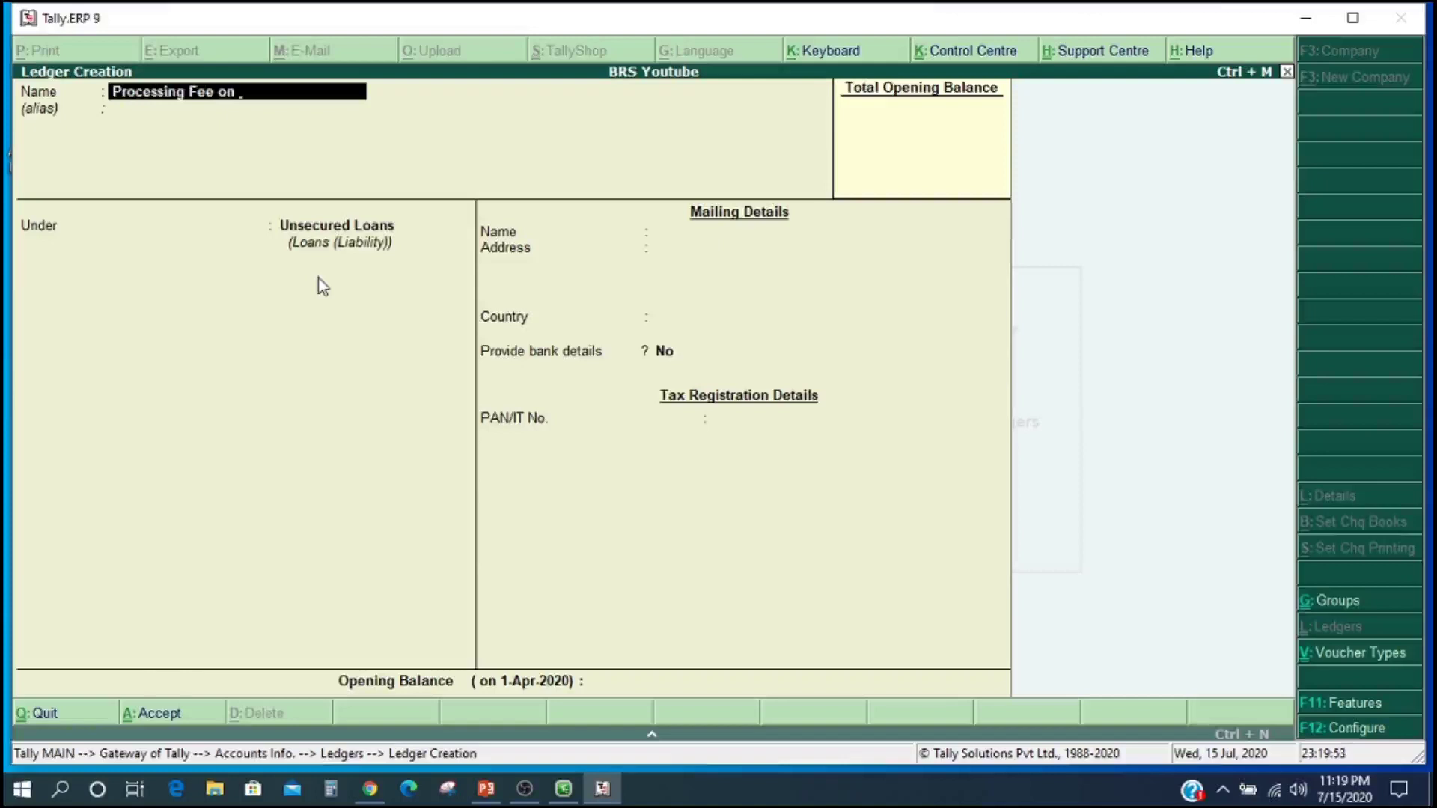
type(" P/")
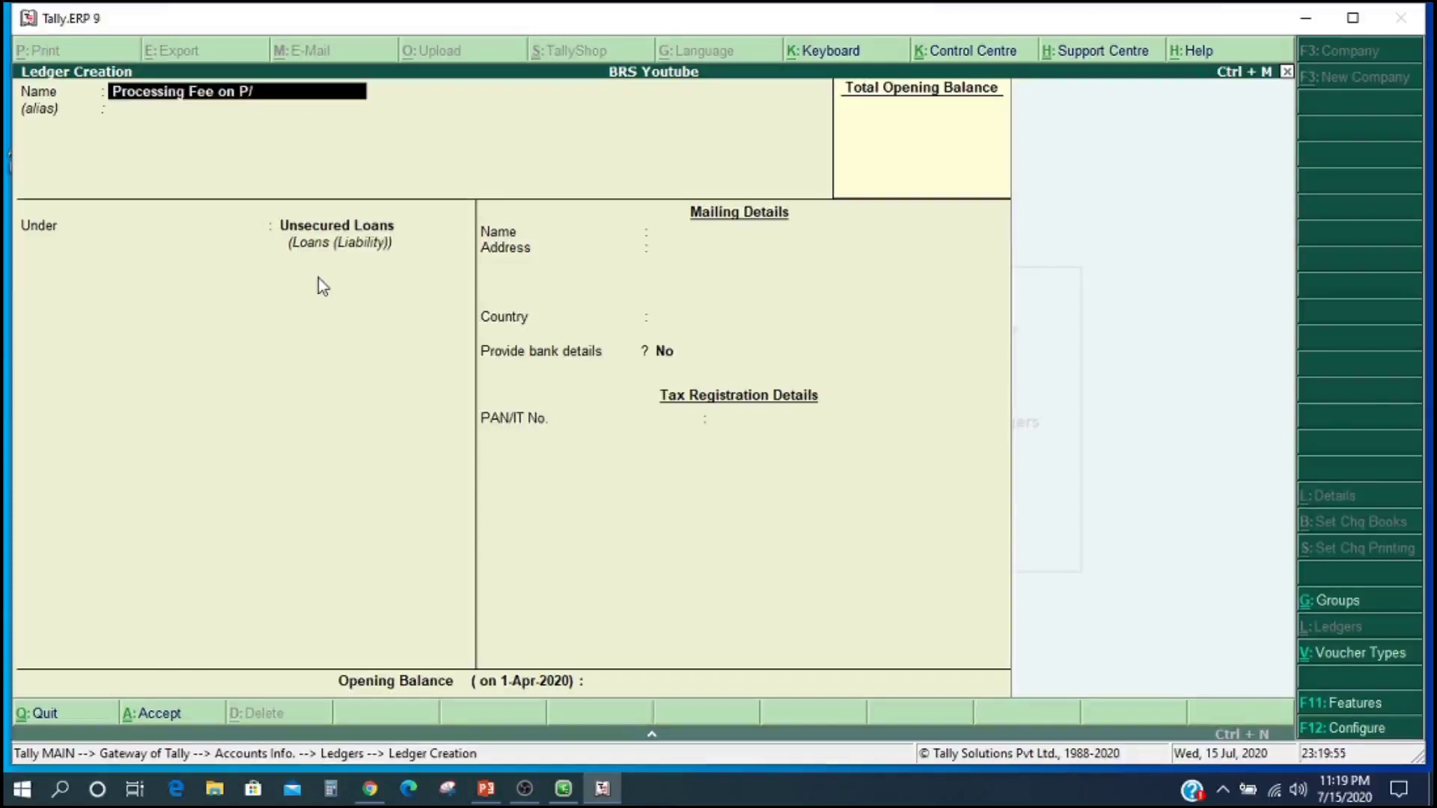
type("L")
key("Return")
key("Return")
type("In")
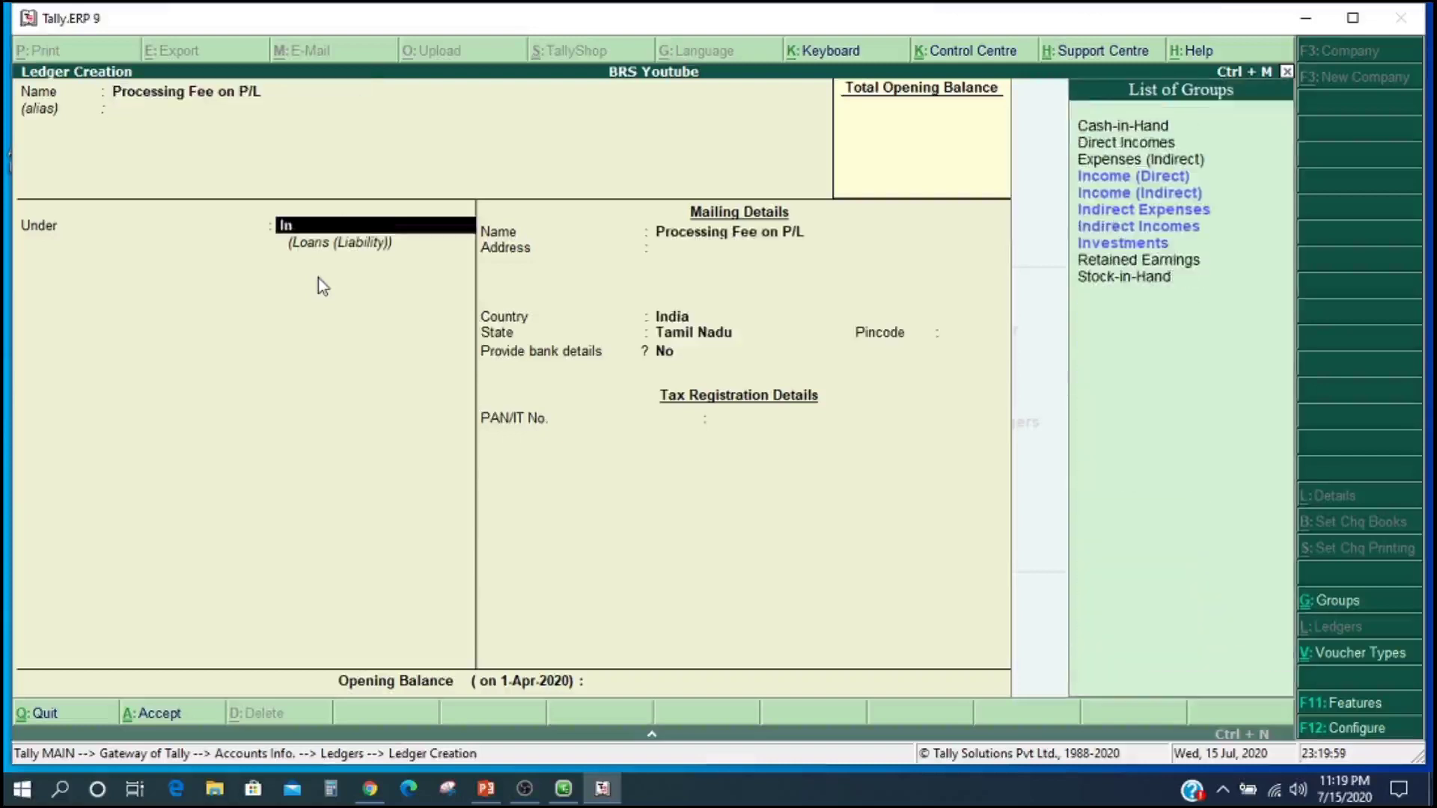
key("Down")
key("Down")
key("Down")
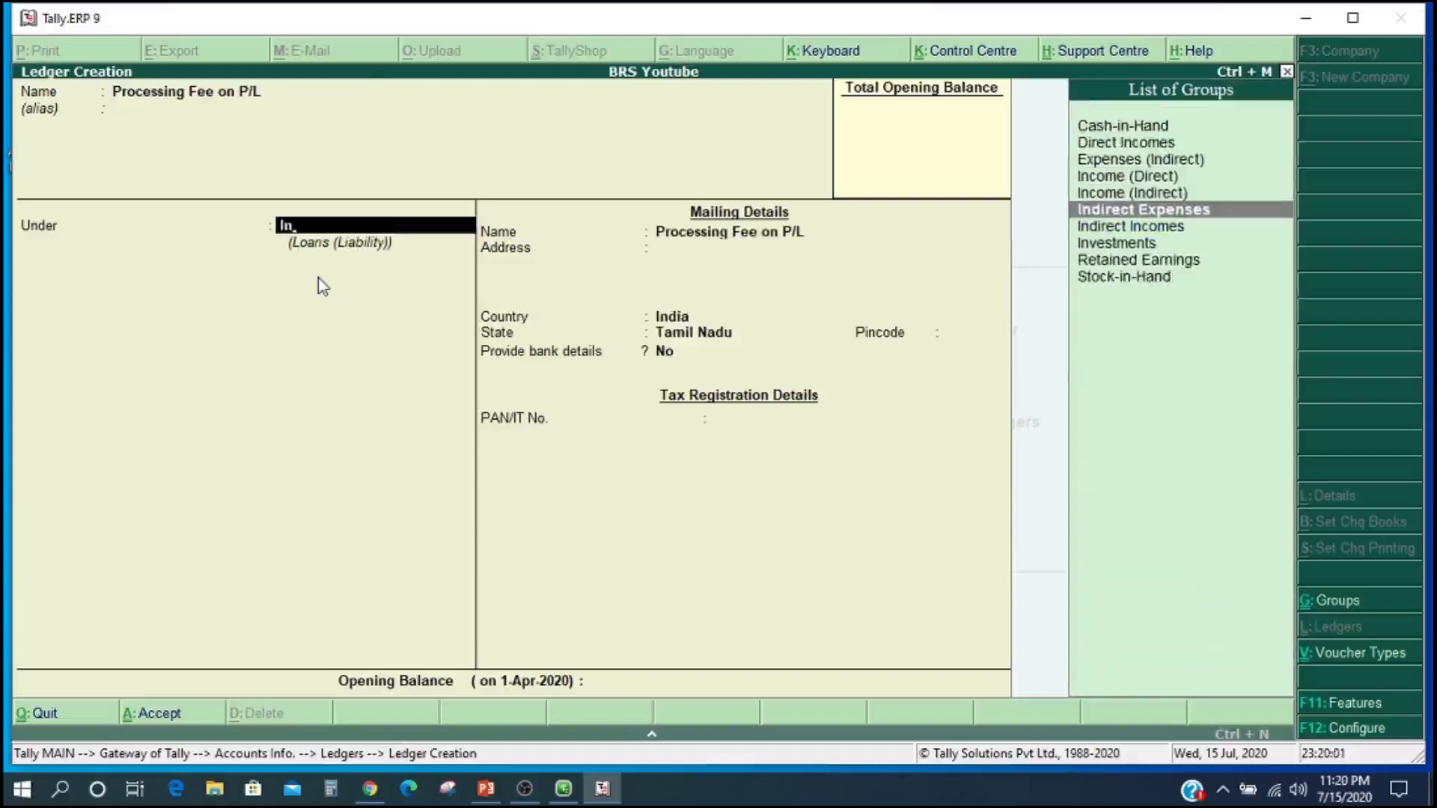
key("Return")
key("Return")
key("Return")
key("Return")
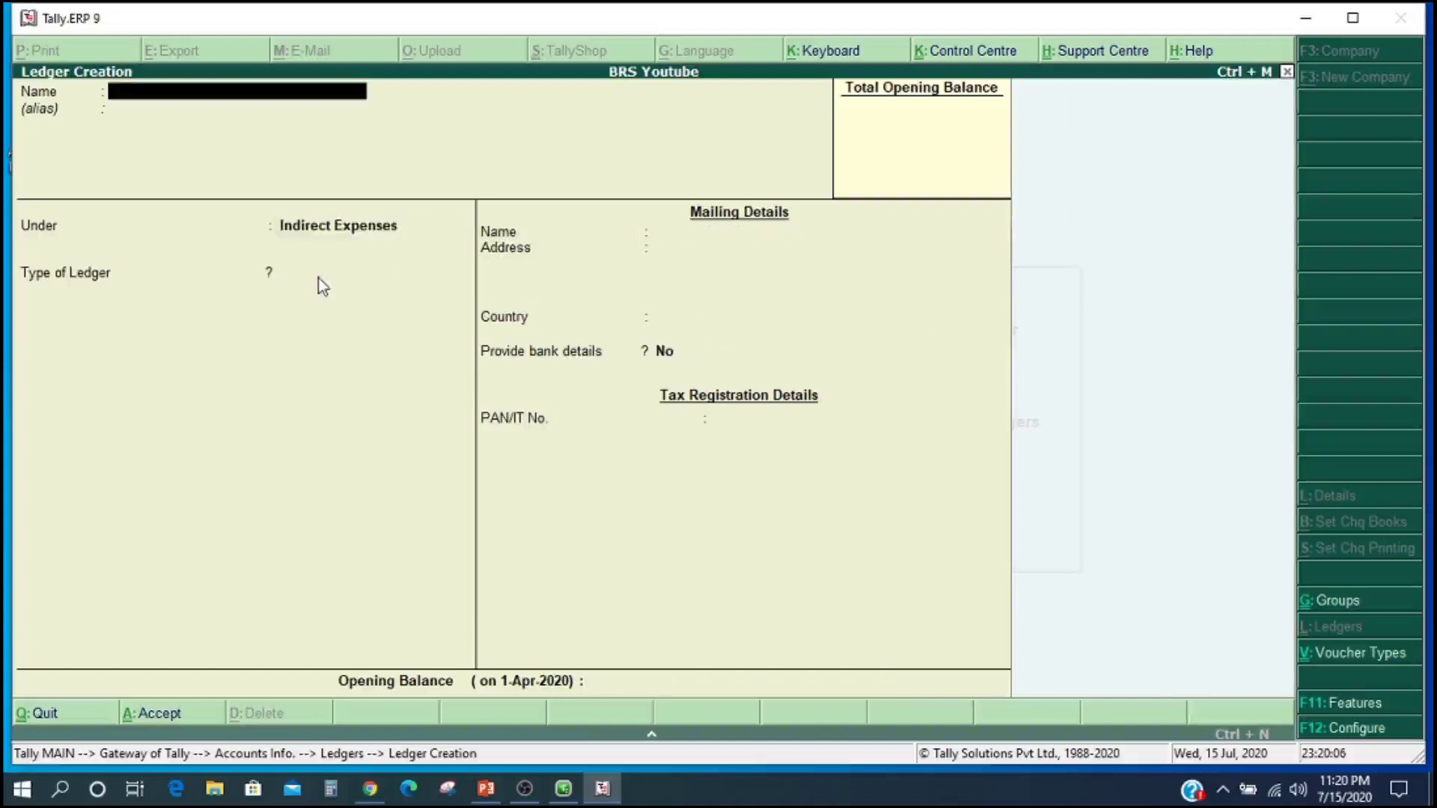
Step: Create a ledger named Interest on P/L under Indirect Expenses with the ledger type Not Applicable and no opening balance
type("Interest on")
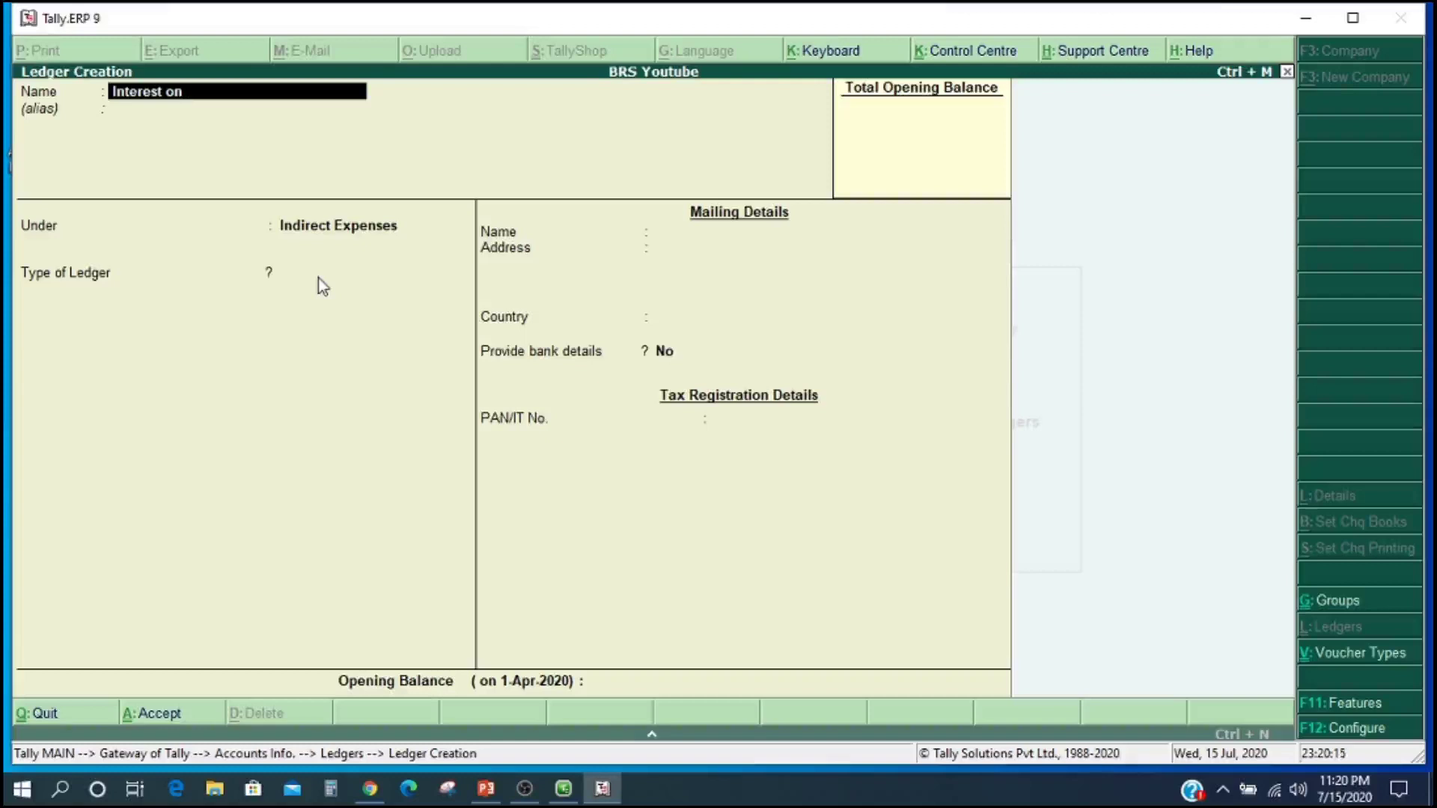
type(" P/L")
key("Return")
key("Return")
key("Return")
key("Return")
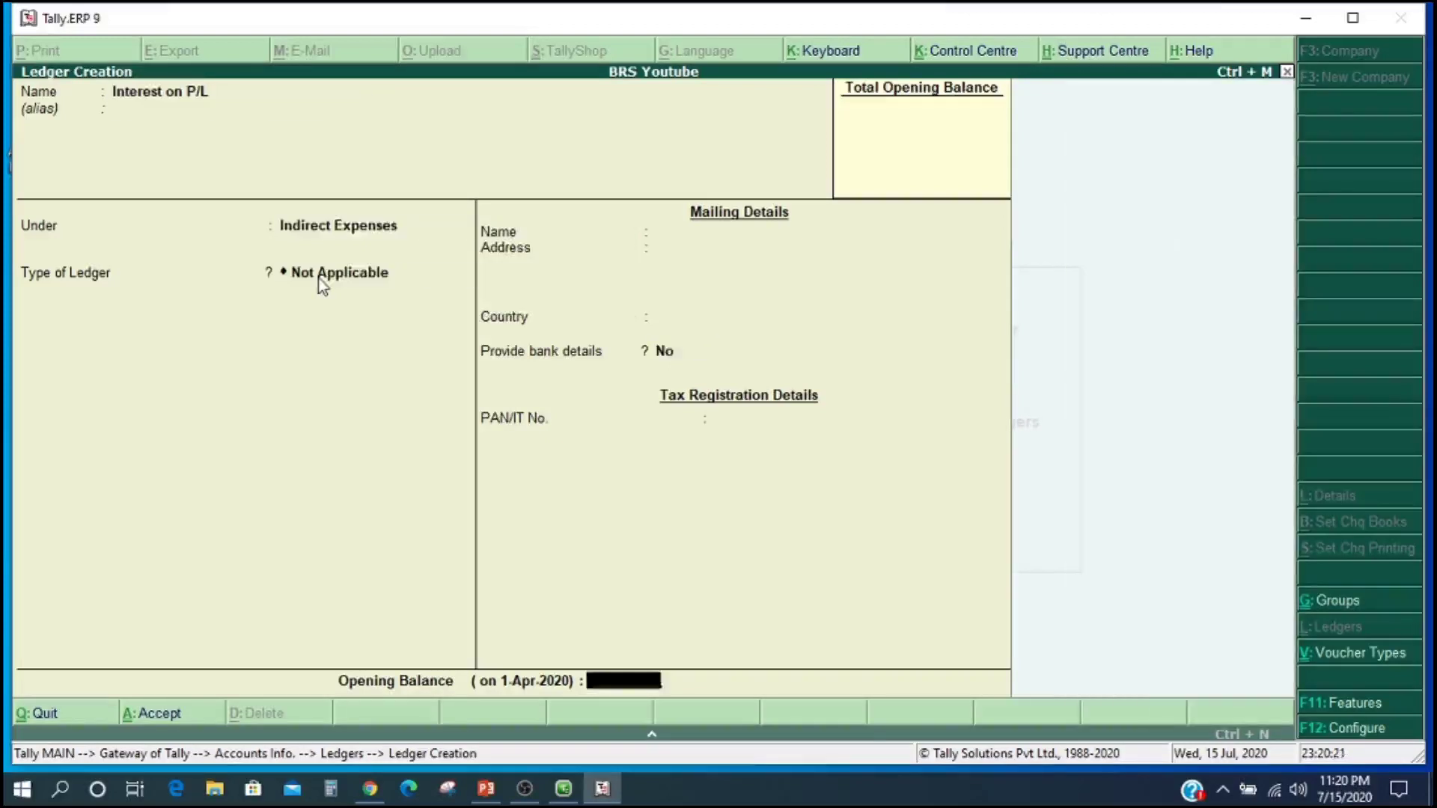
key("Return")
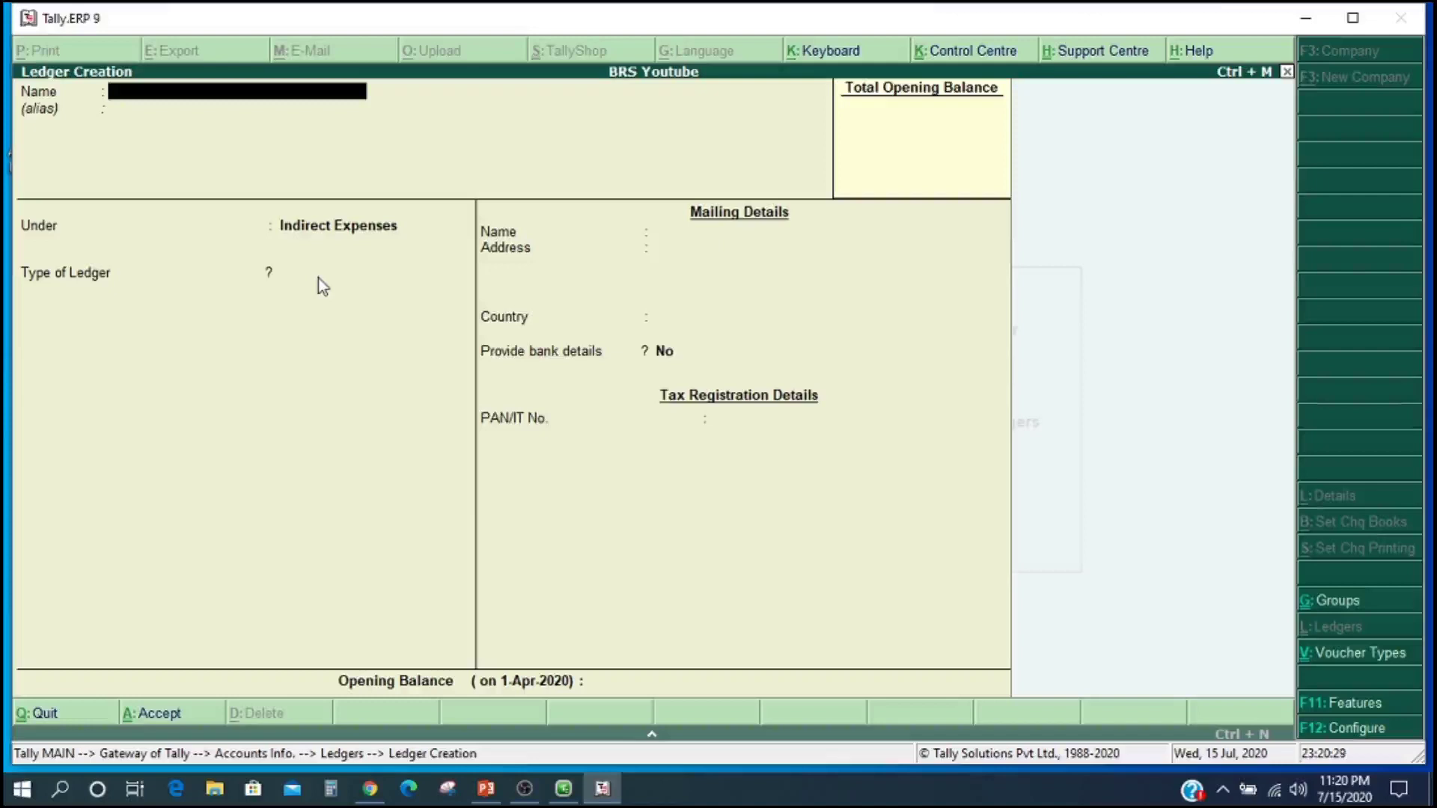
Step: Leave ledger creation and start a receipt voucher dated 1-Apr-2020
key("Escape")
key("Return")
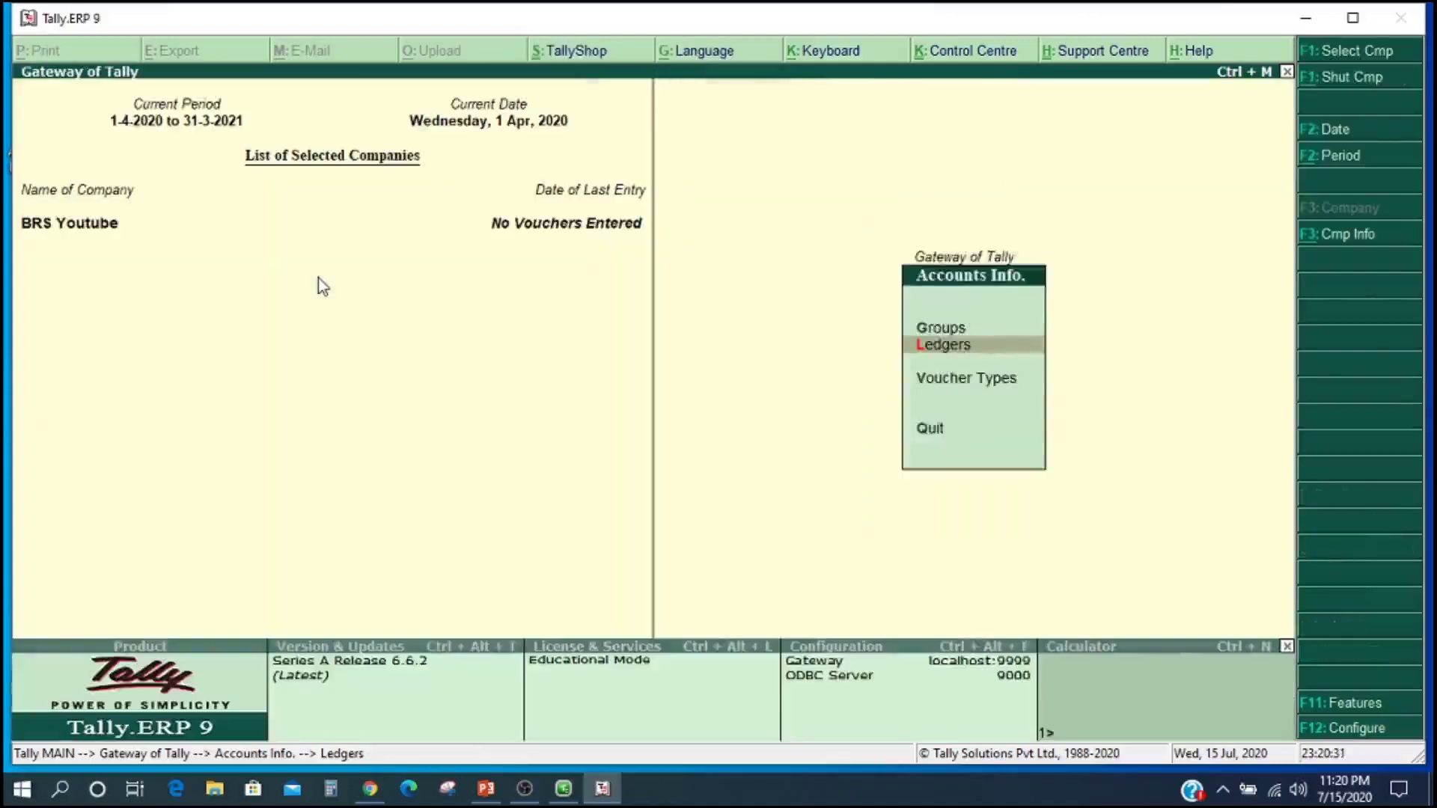
key("Escape")
key("Down")
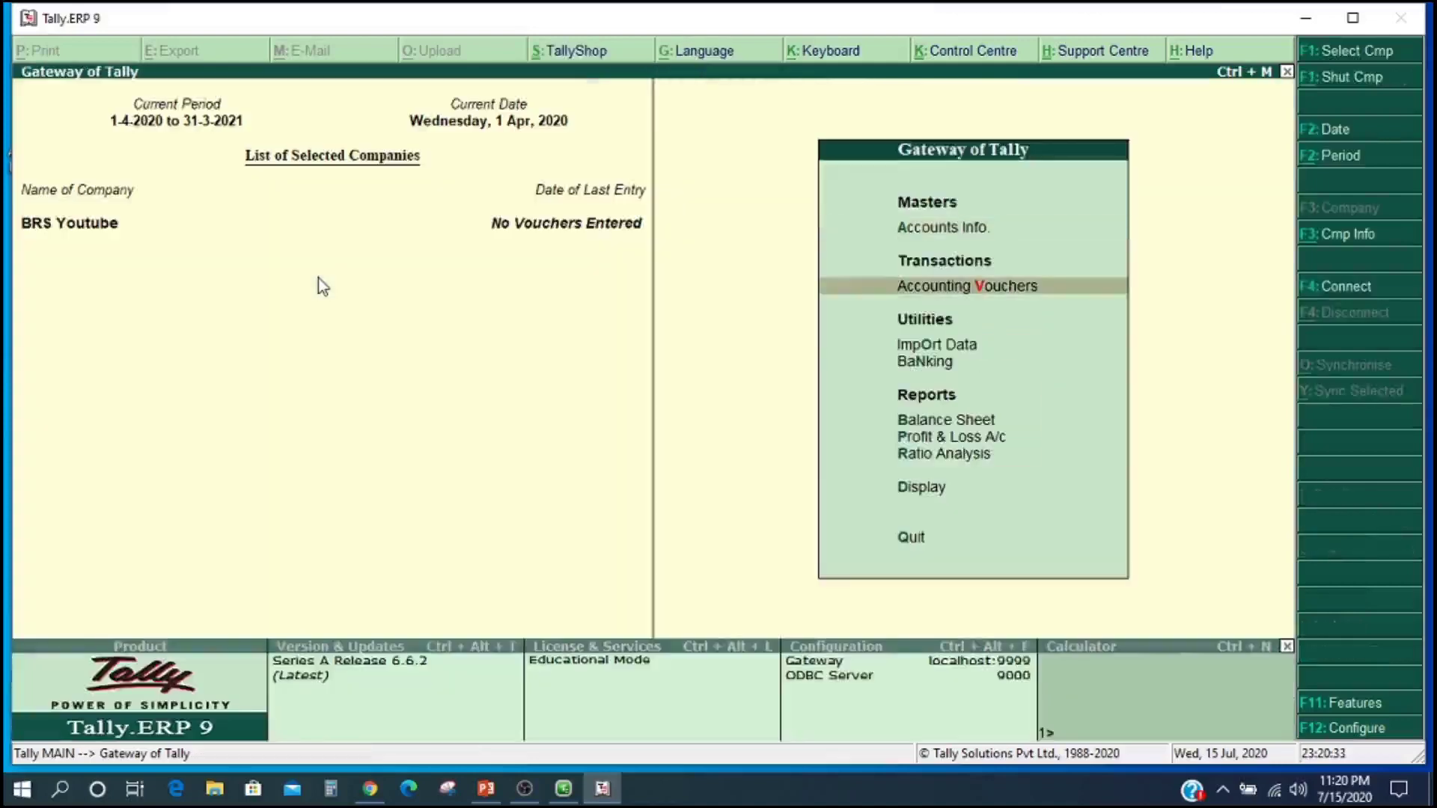
key("Return")
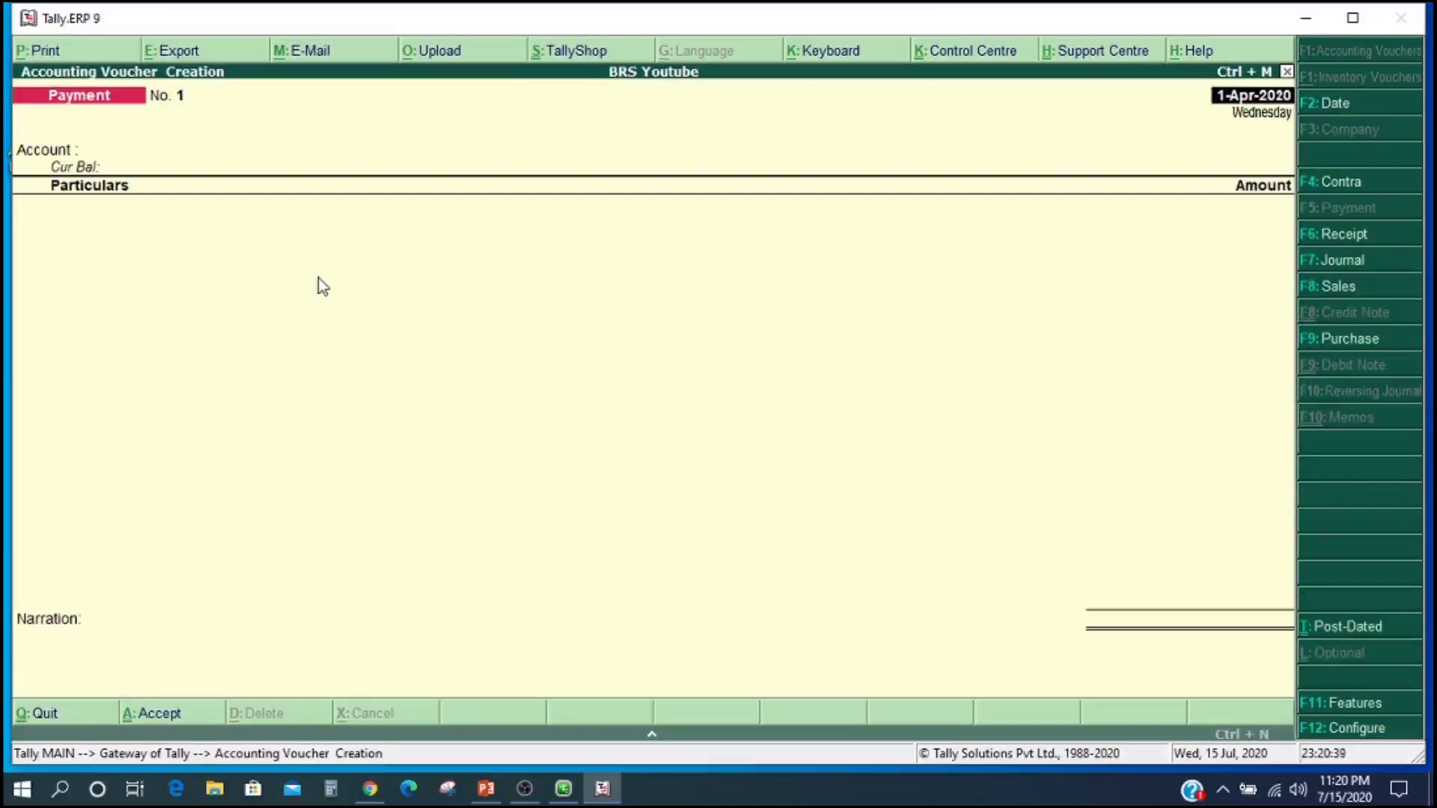
key("F6")
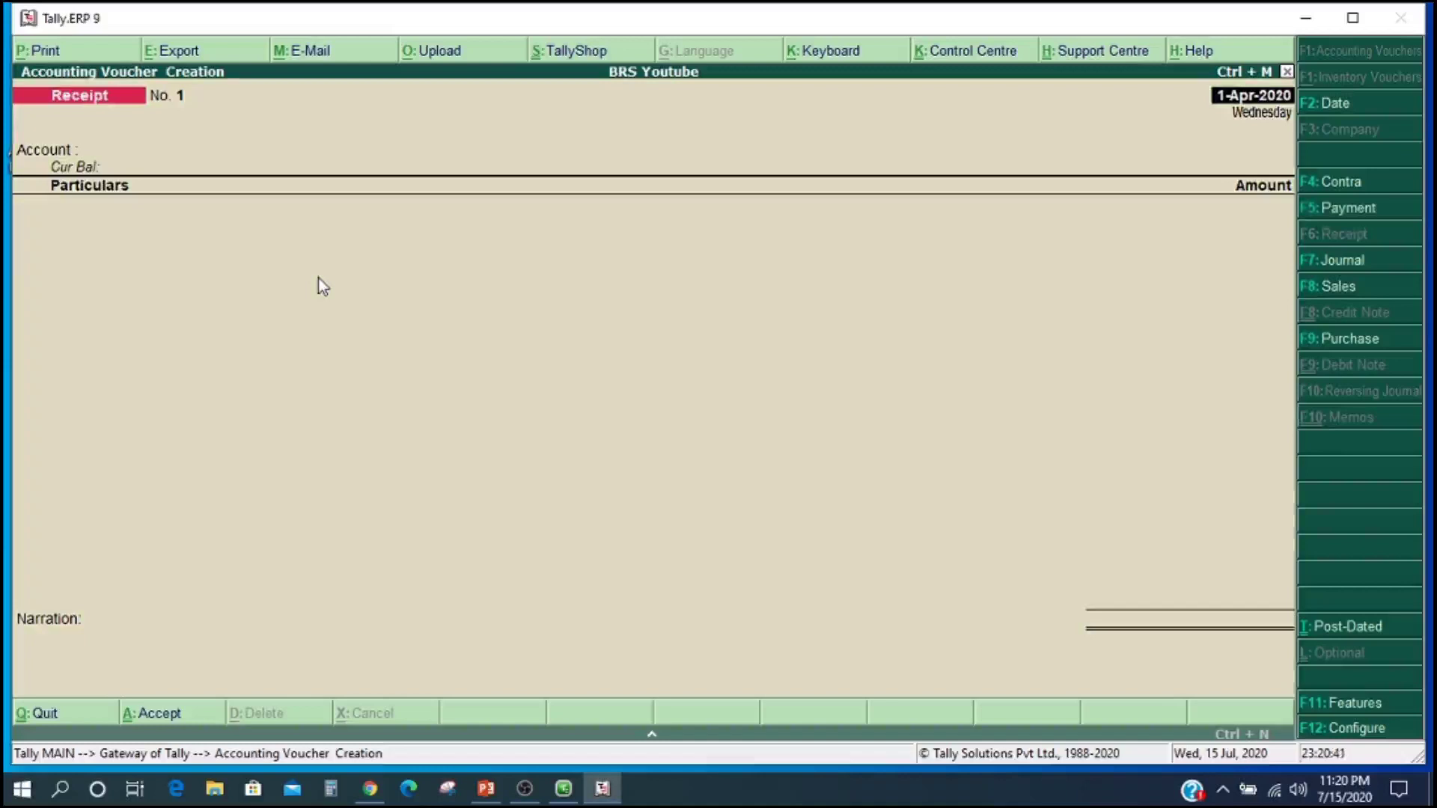
key("Return")
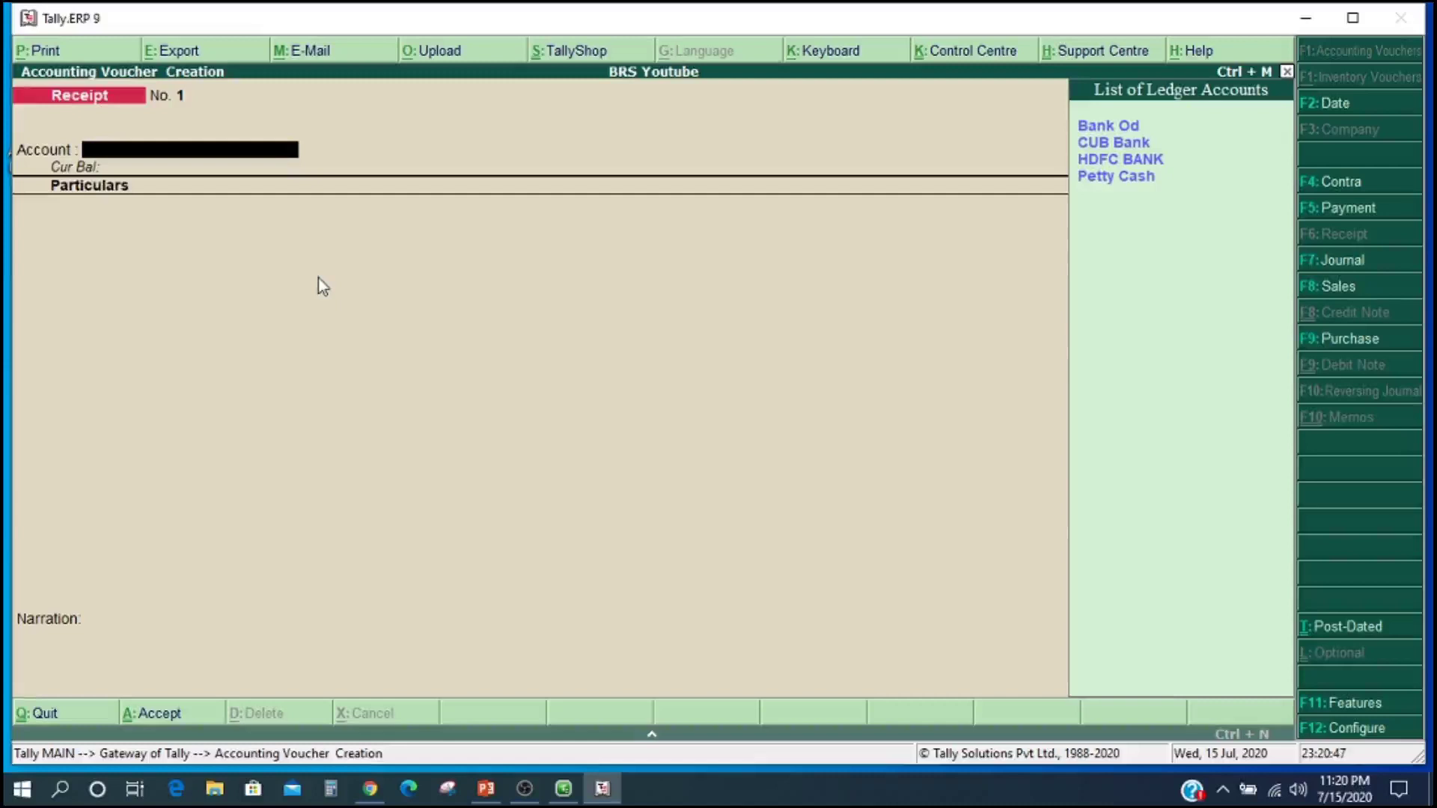
Step: Set HDFC BANK as the receipt's account and credit the Capital ledger with 300000
key("Down")
key("Down")
key("Down")
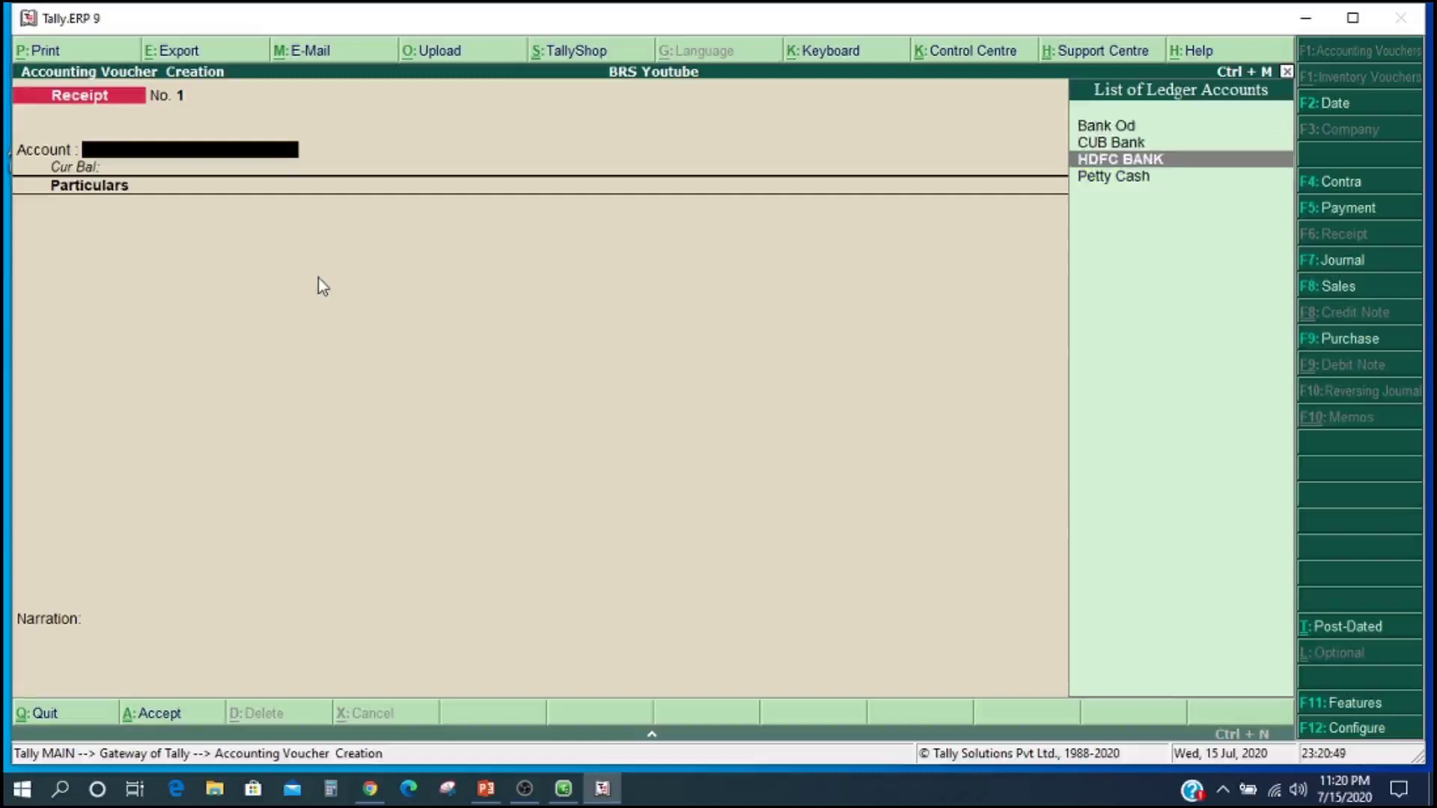
key("Return")
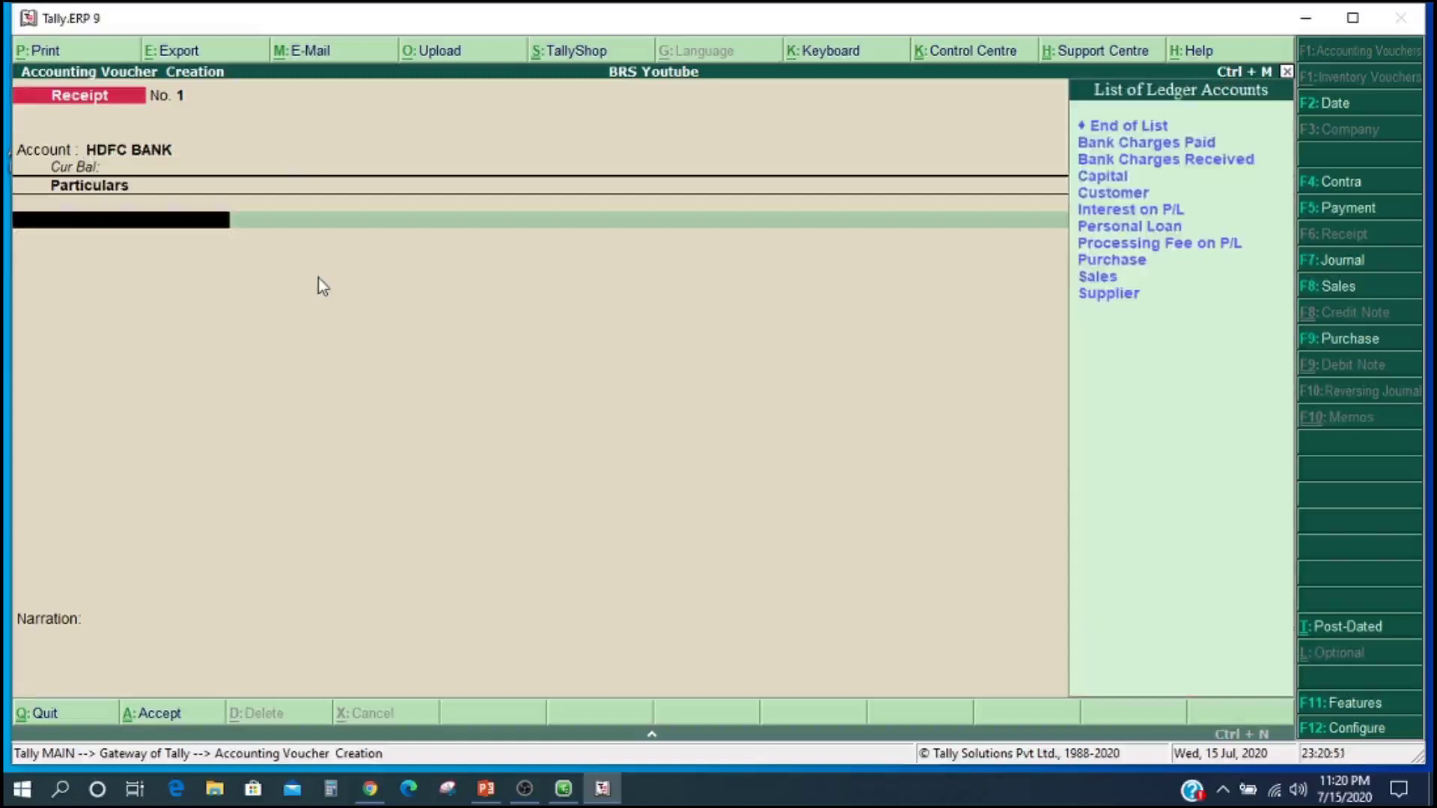
key("Down")
key("Down")
key("Down")
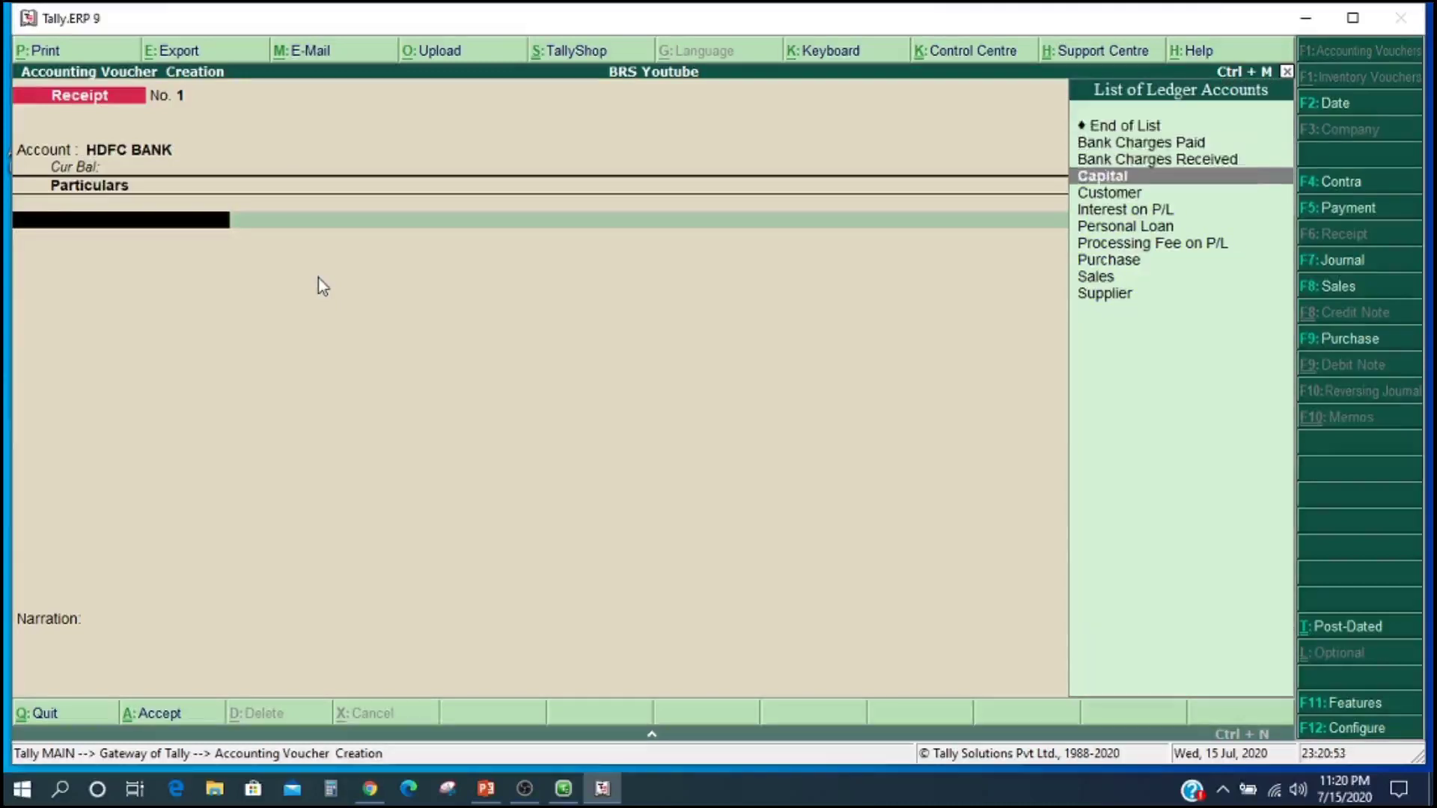
key("Return")
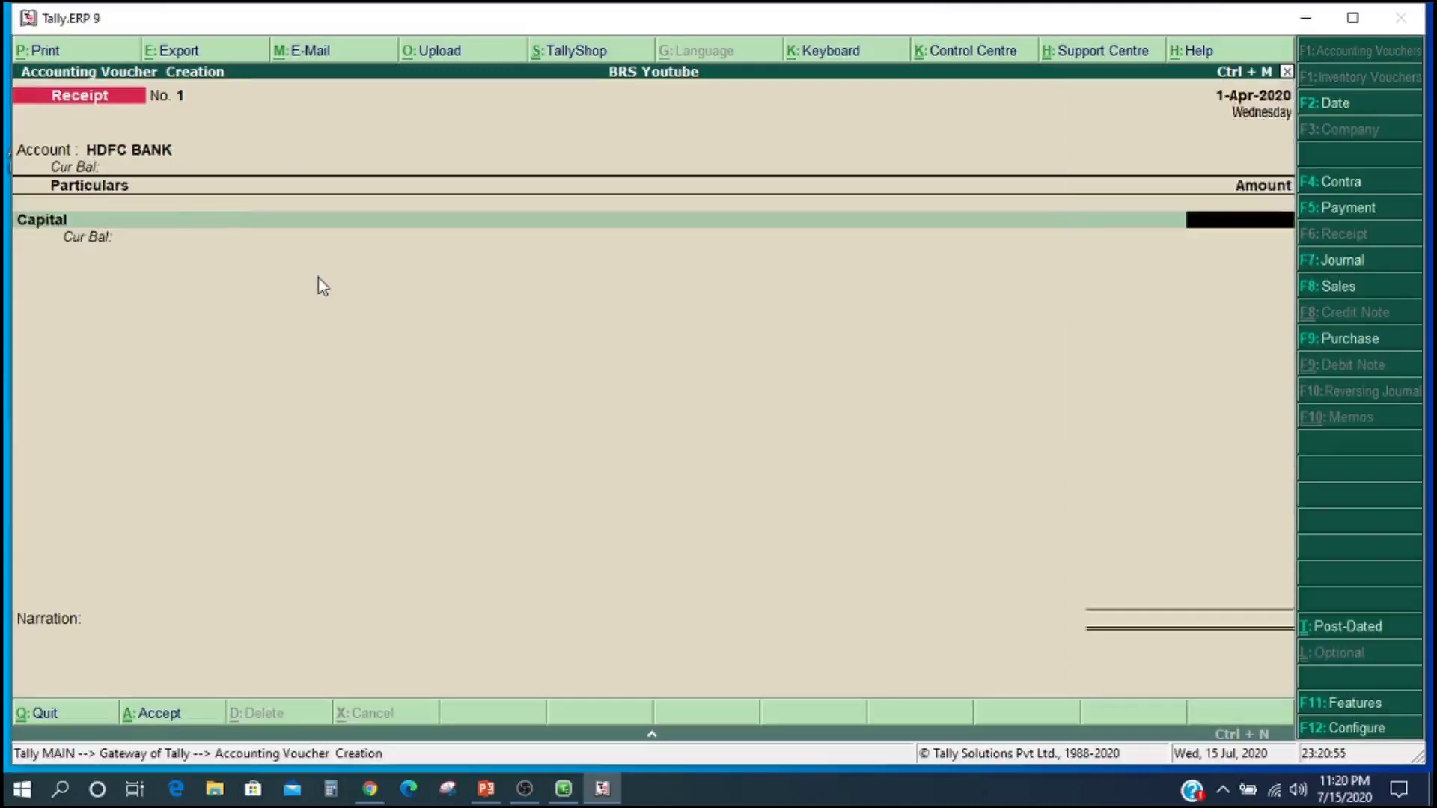
type("300000")
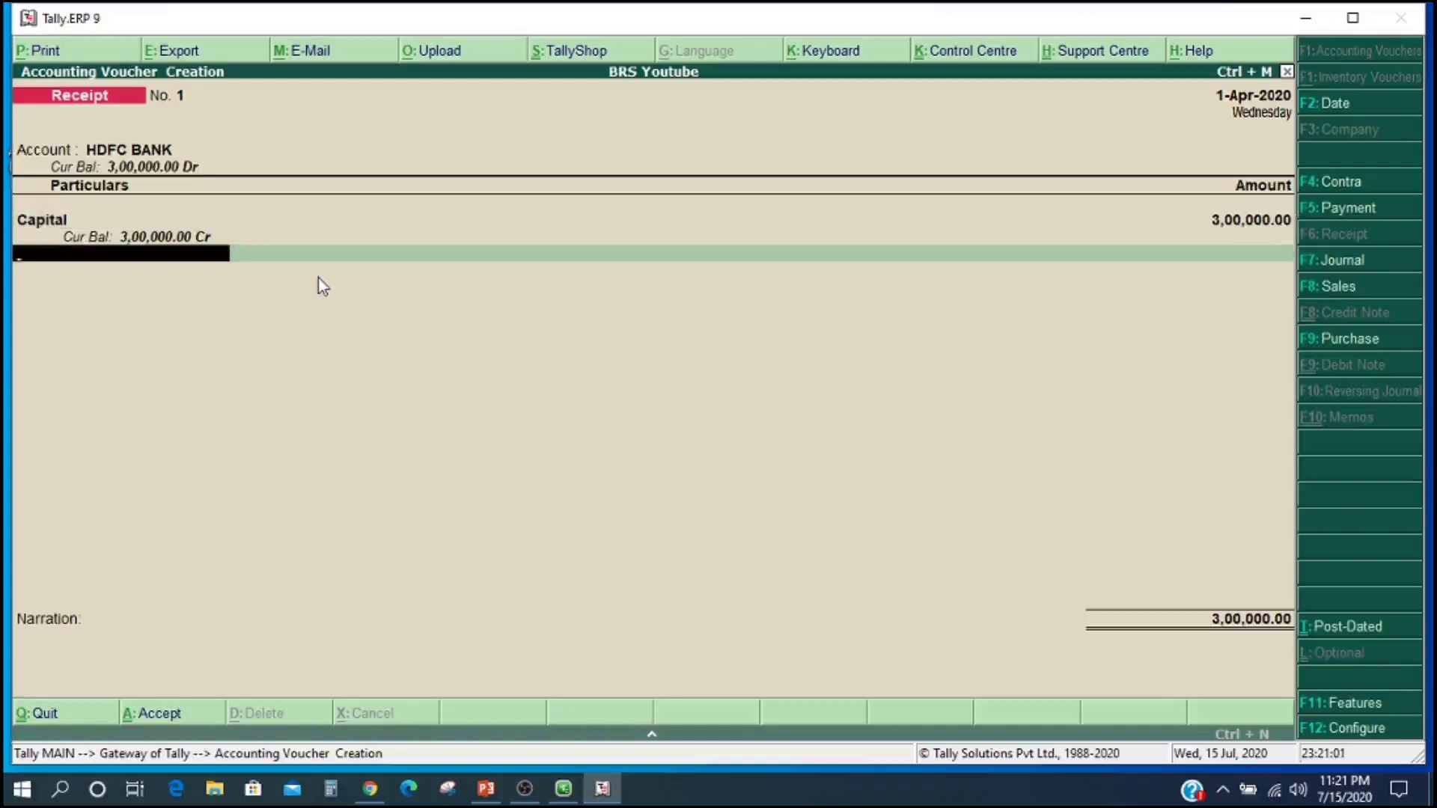
Step: Allocate the HDFC BANK receipt as Cheque/DD with instrument number 123456 and save the voucher
key("Return")
key("Return")
key("Return")
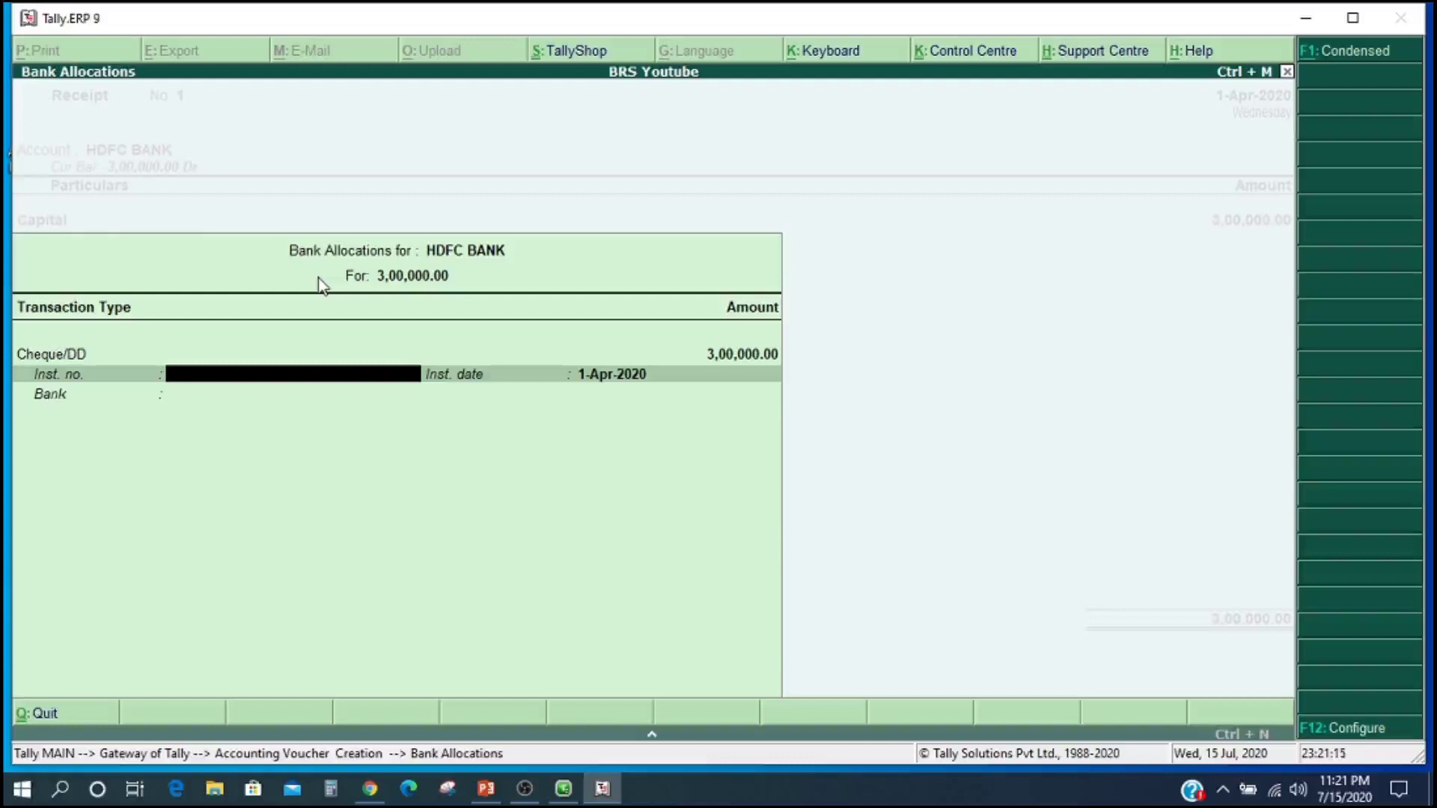
type("123456")
key("Return")
key("Return")
key("Return")
key("Return")
key("Return")
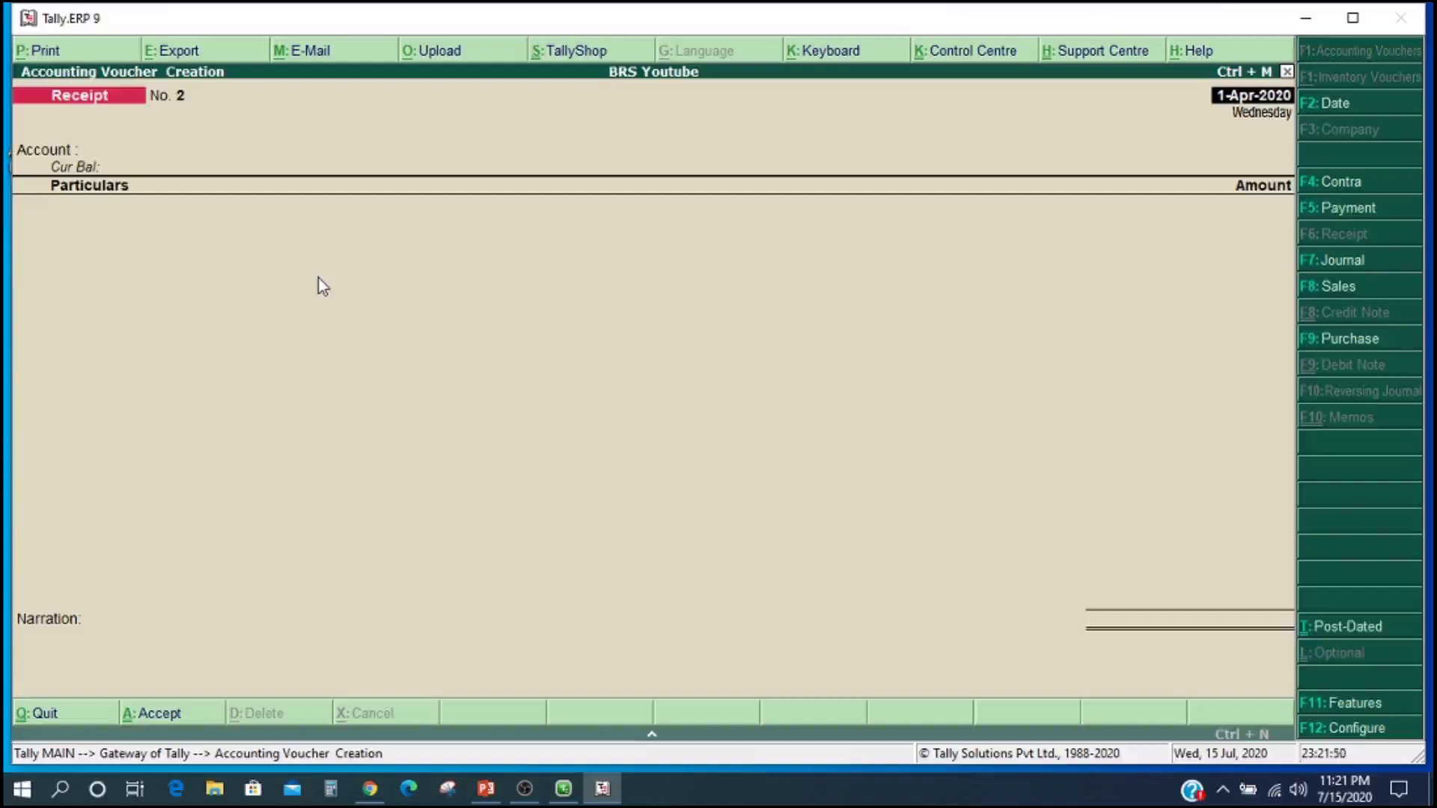
Step: Start a contra voucher dated 2-Apr-2020 with Petty Cash as the receiving account
key("F4")
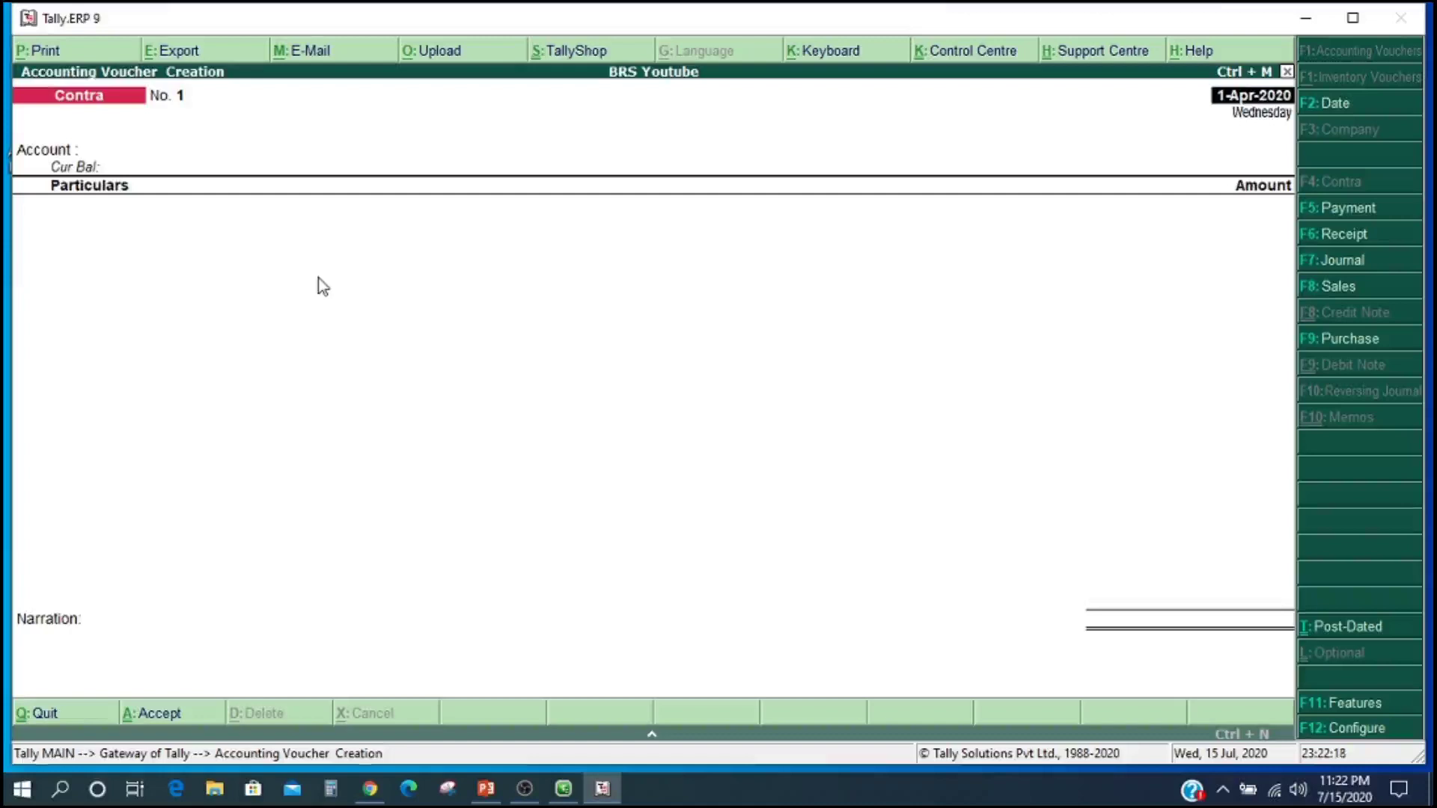
type("2.4")
key("Return")
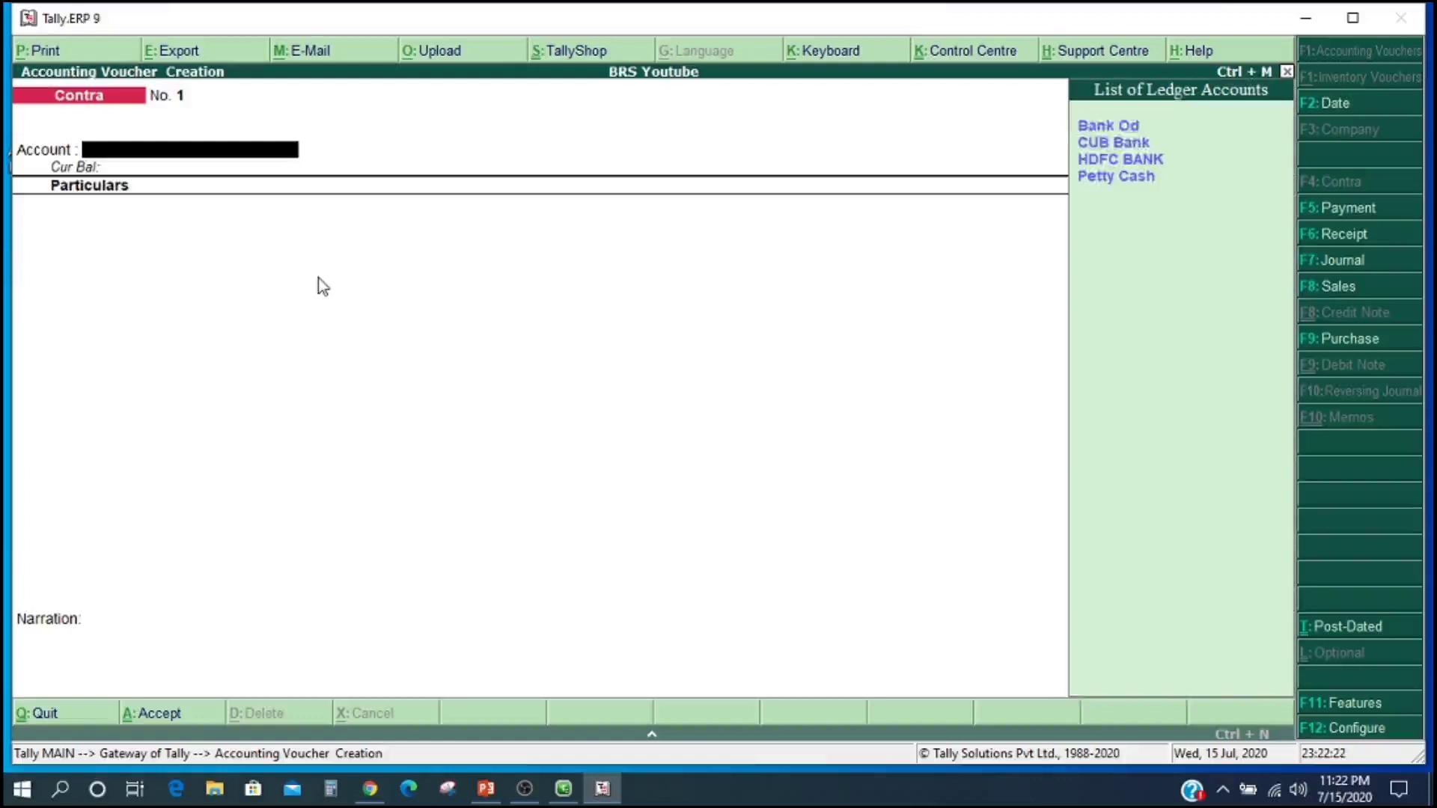
key("Down")
key("Down")
key("Down")
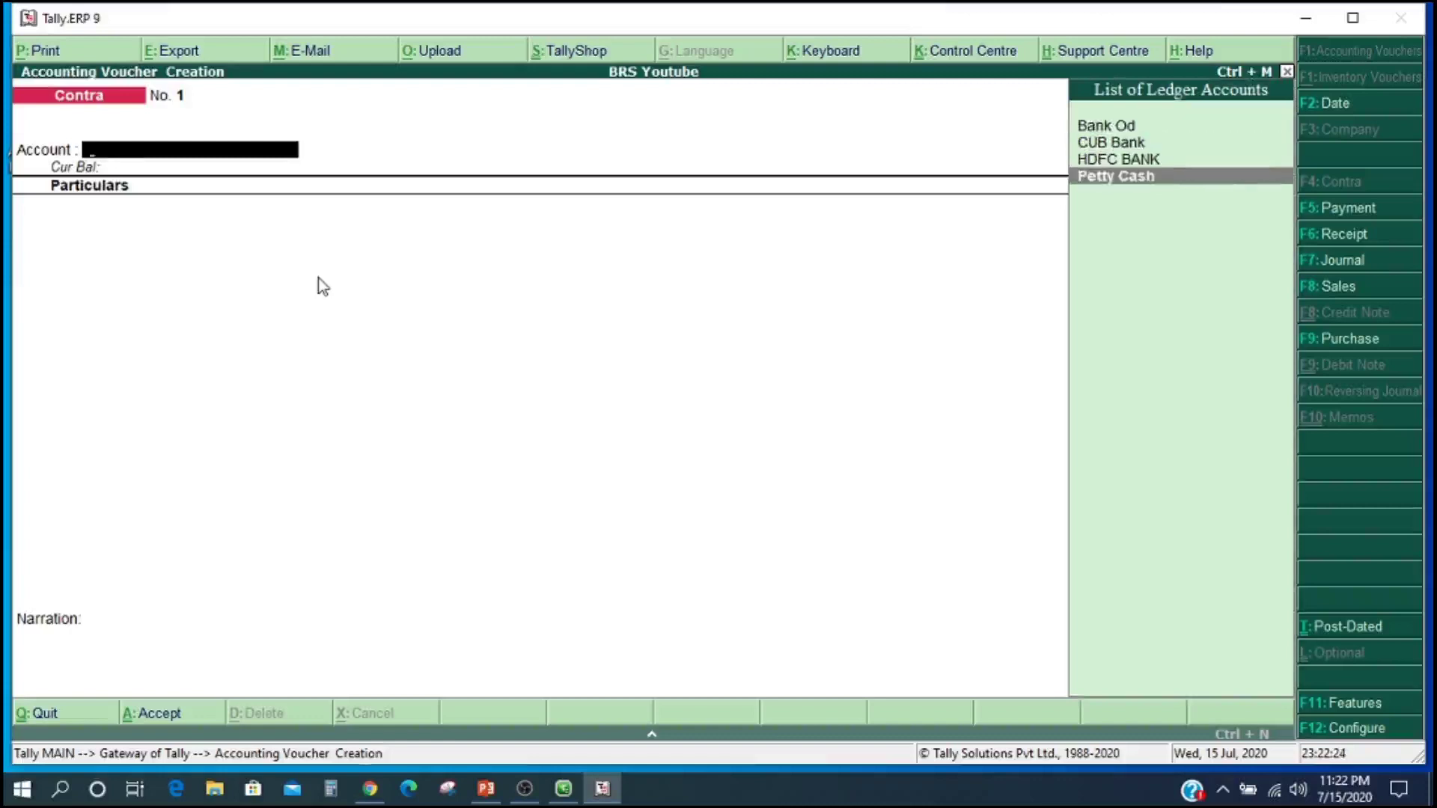
key("Return")
Step: Add HDFC BANK to the contra voucher's particulars with an amount of 25000
key("Down")
key("Down")
key("Down")
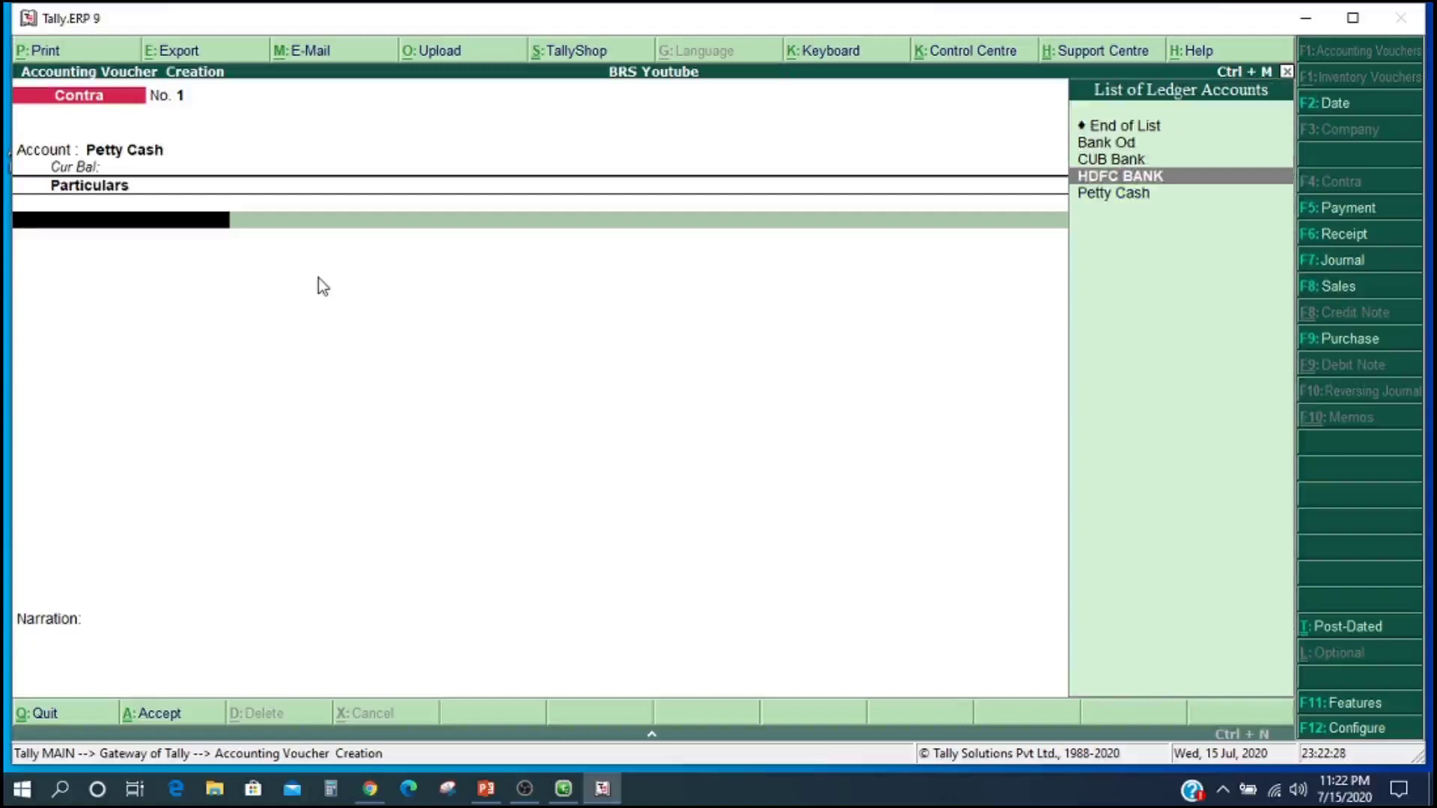
key("Return")
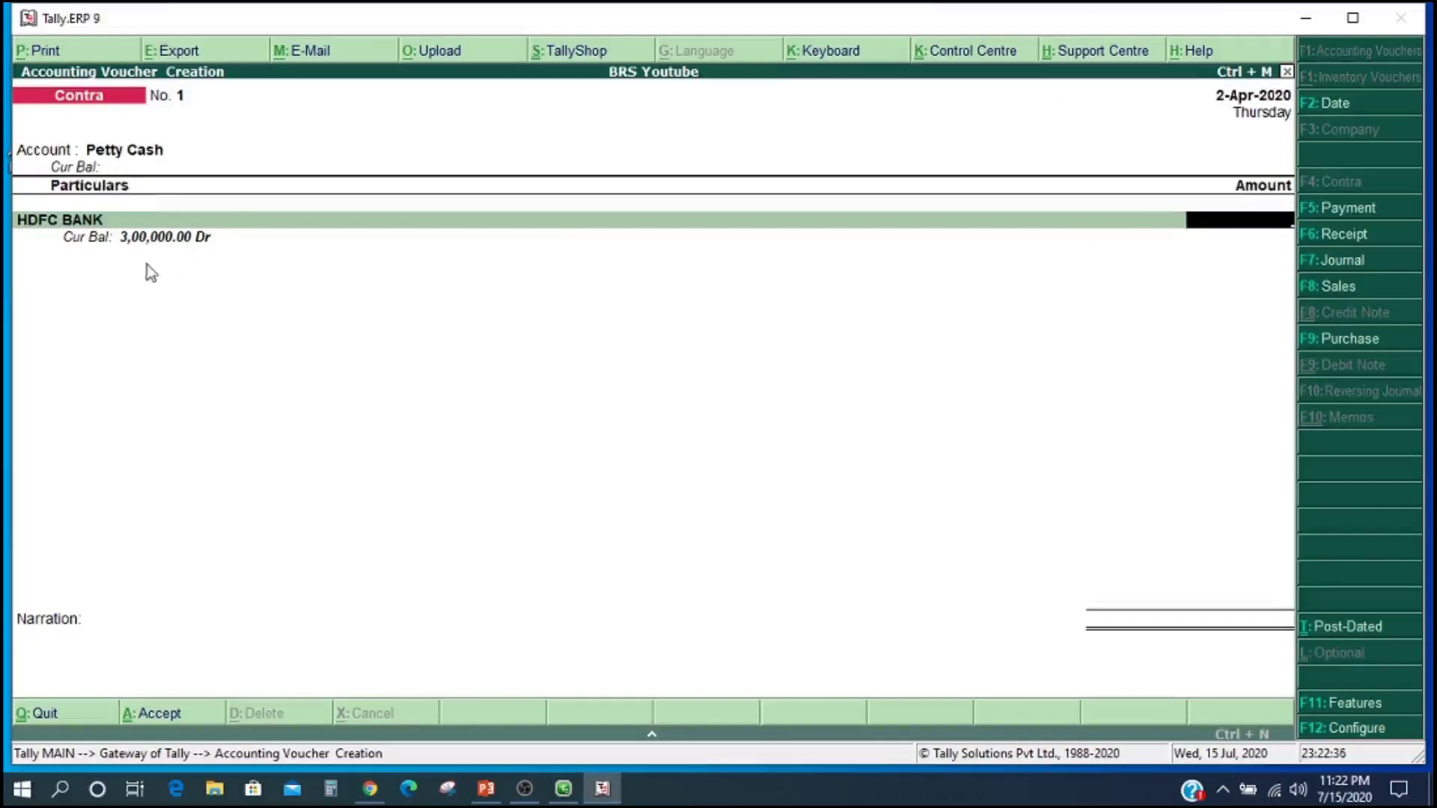
type("25")
type("000")
key("Return")
Step: Allocate the withdrawal as a cheque with instrument number 123123 and save the contra voucher without a narration
key("Return")
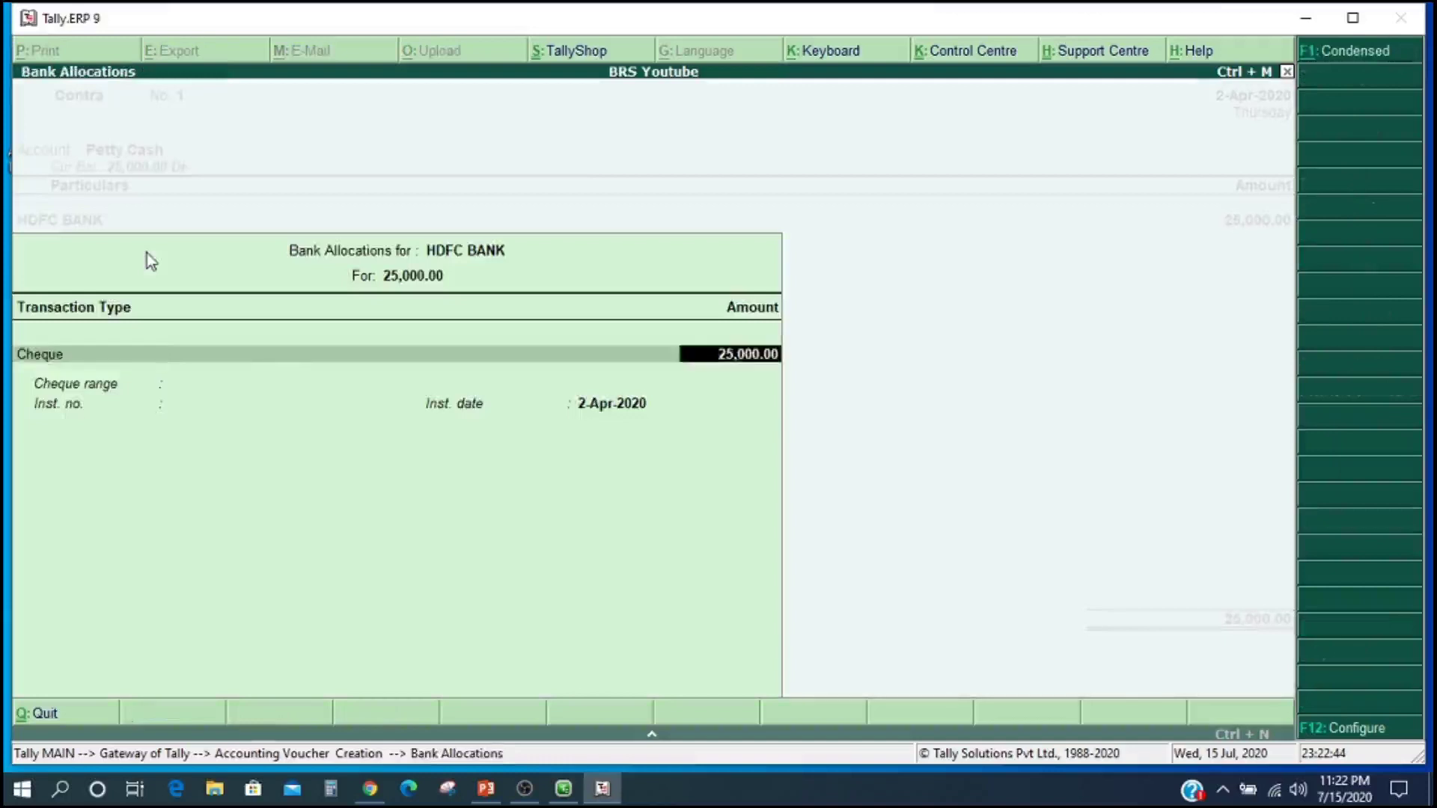
key("Return")
type("12")
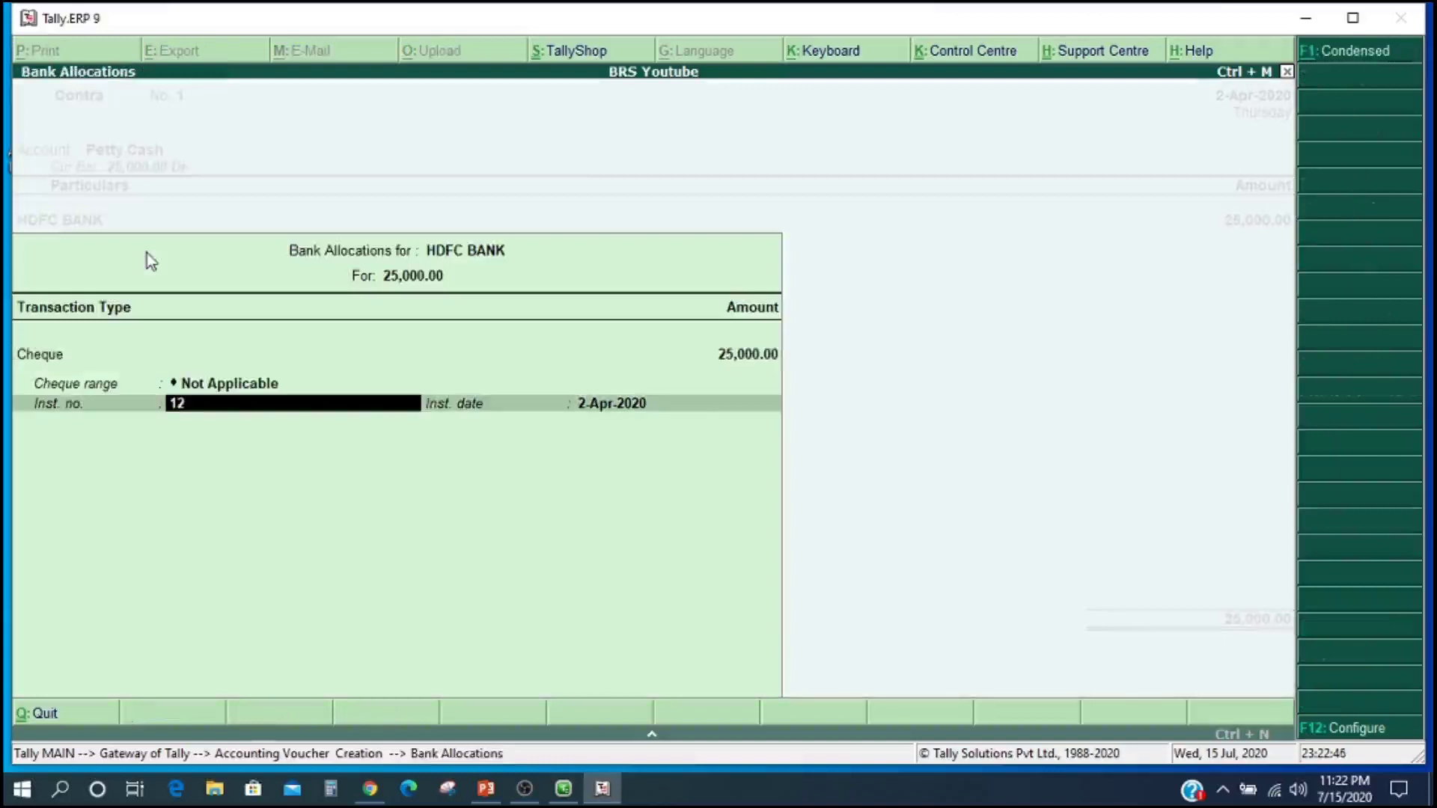
type("3123")
key("Return")
key("Return")
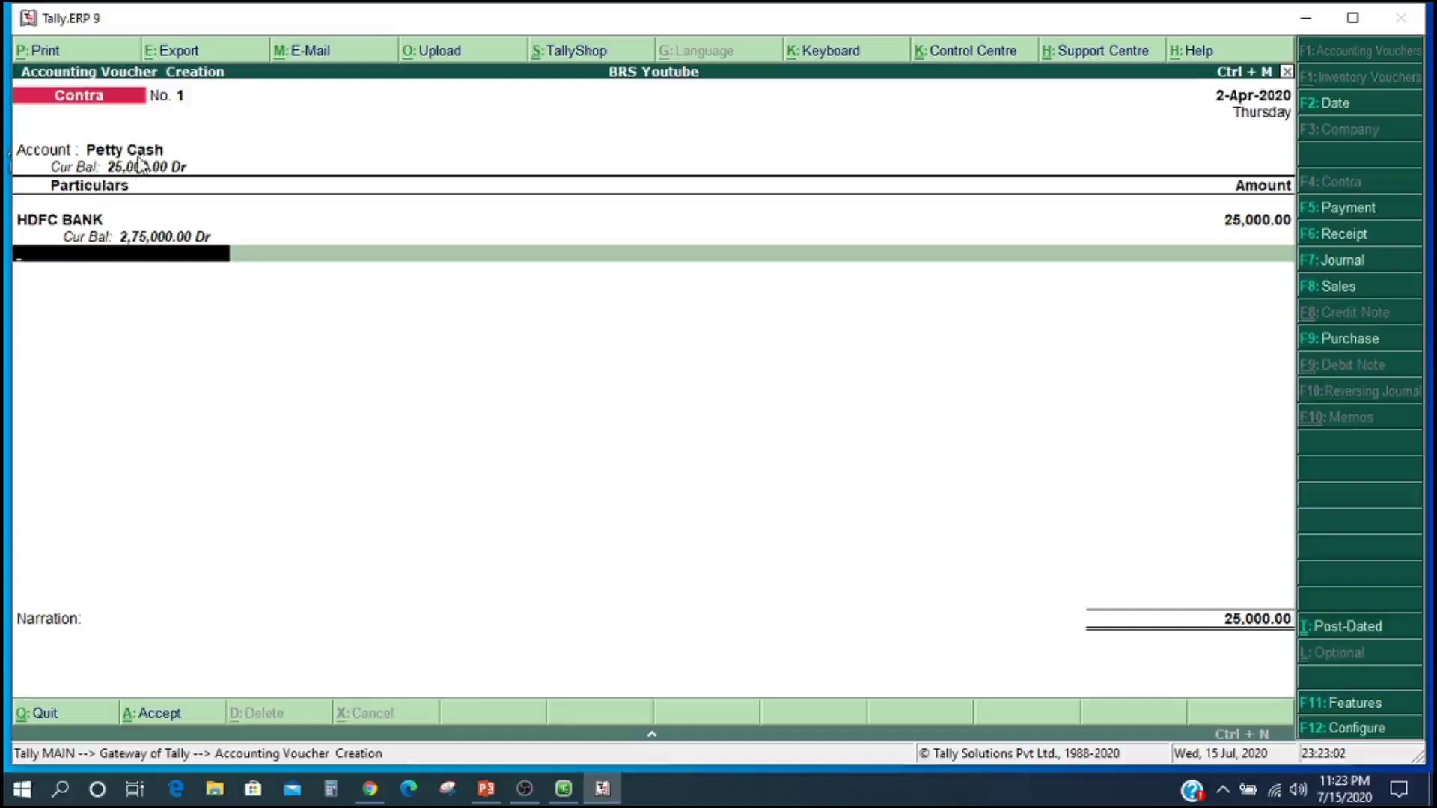
key("Return")
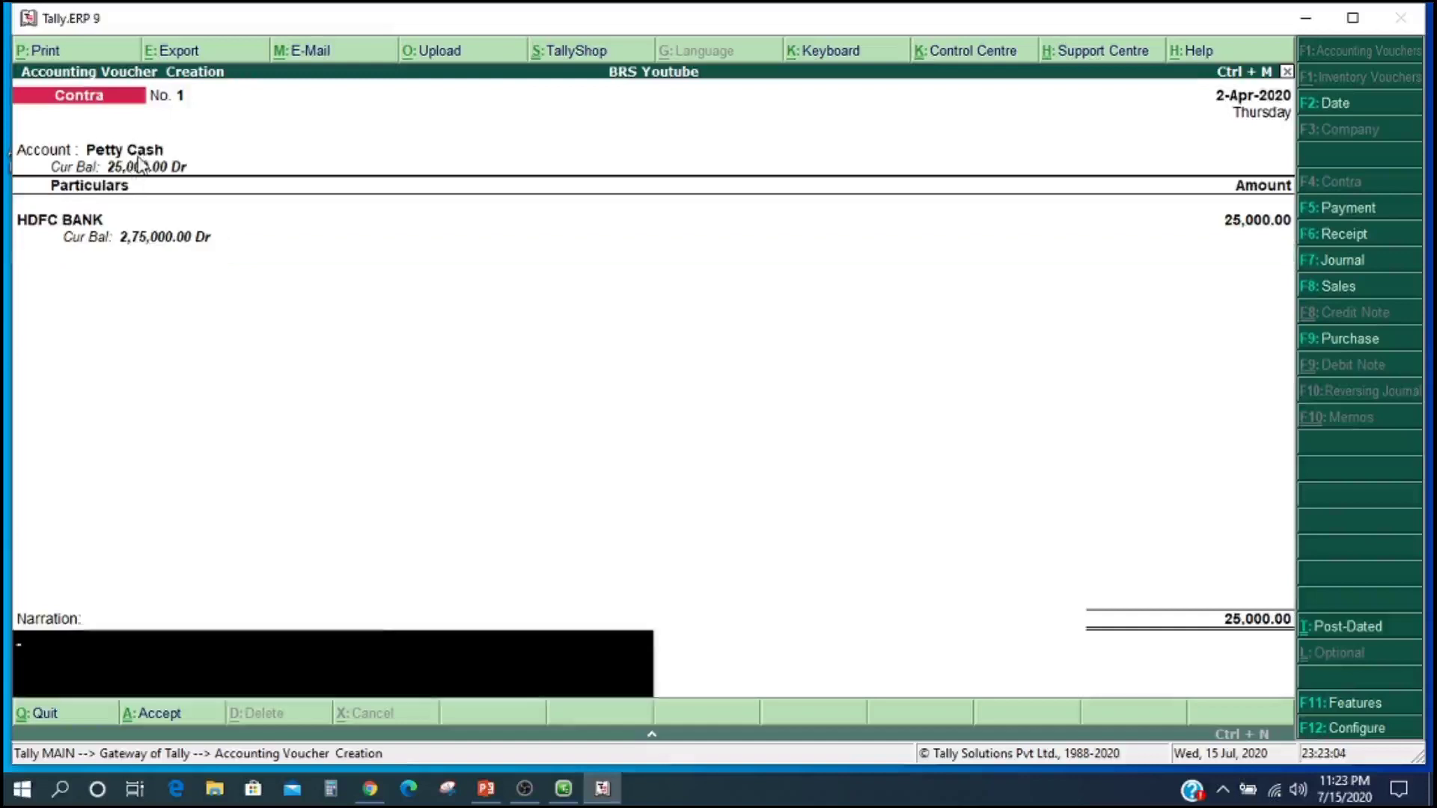
key("Return")
key("Return")
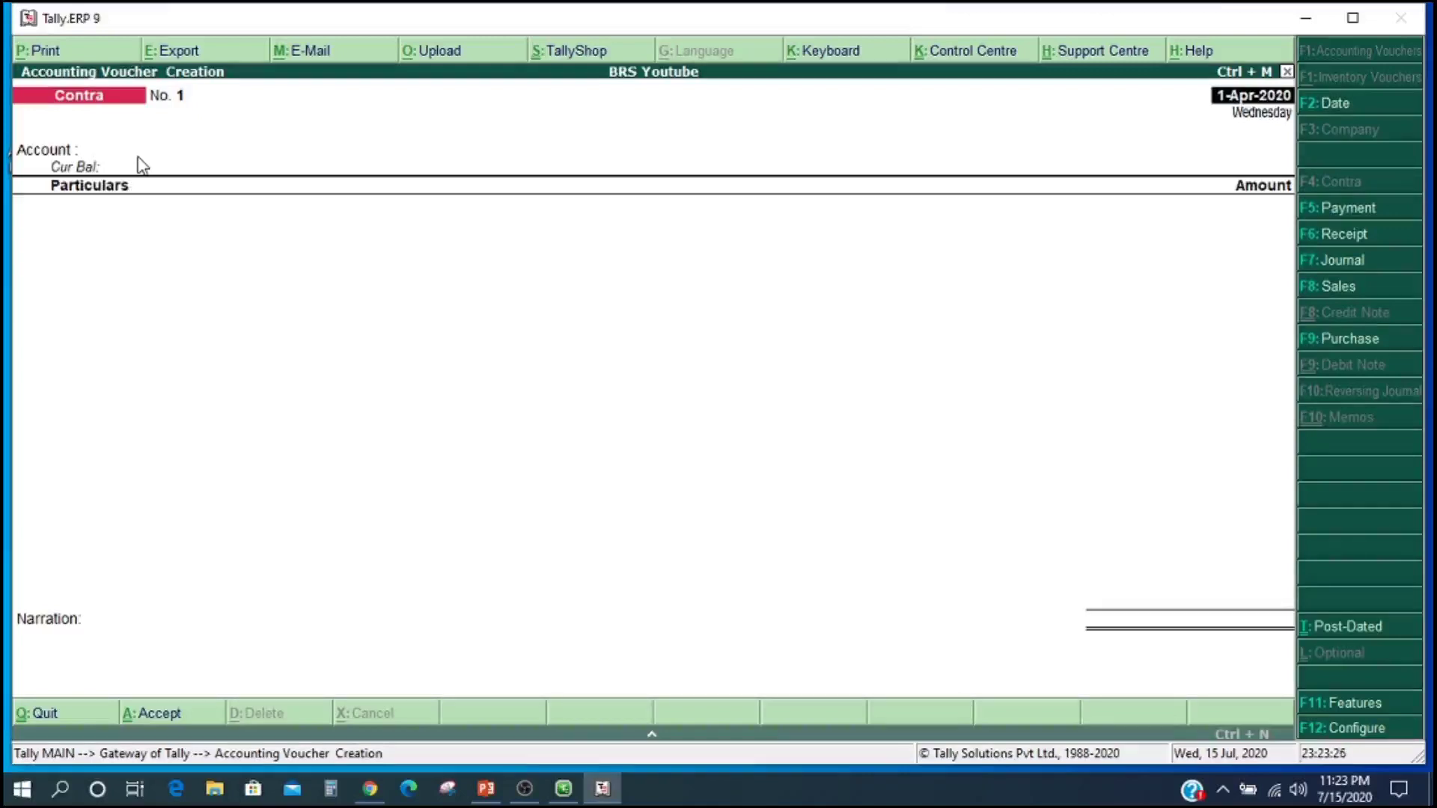
Step: Start a purchase voucher dated 1-May-2020 with supplier invoice number 1234 and the same invoice date
key("F9")
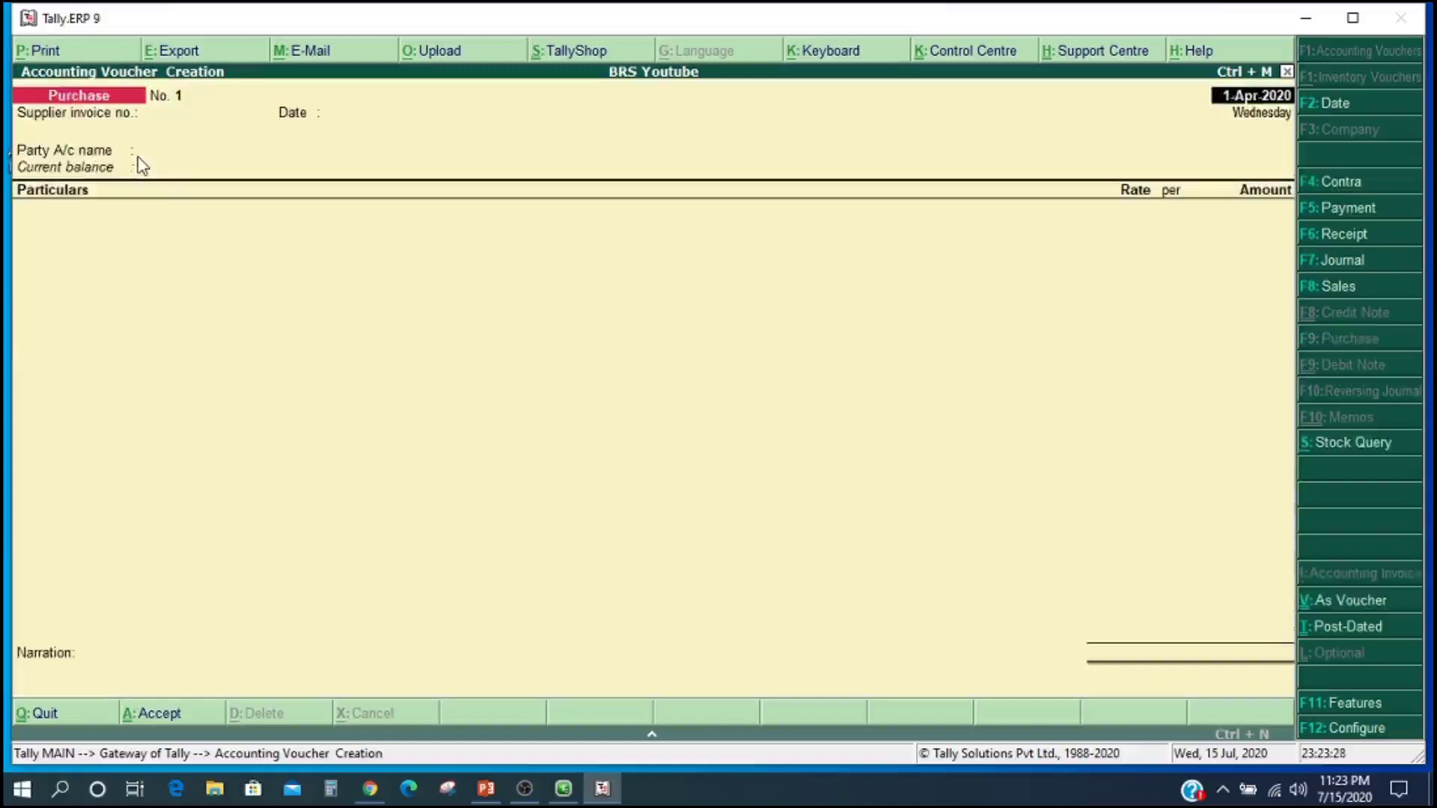
type("1.5")
key("Return")
type("1234")
key("Return")
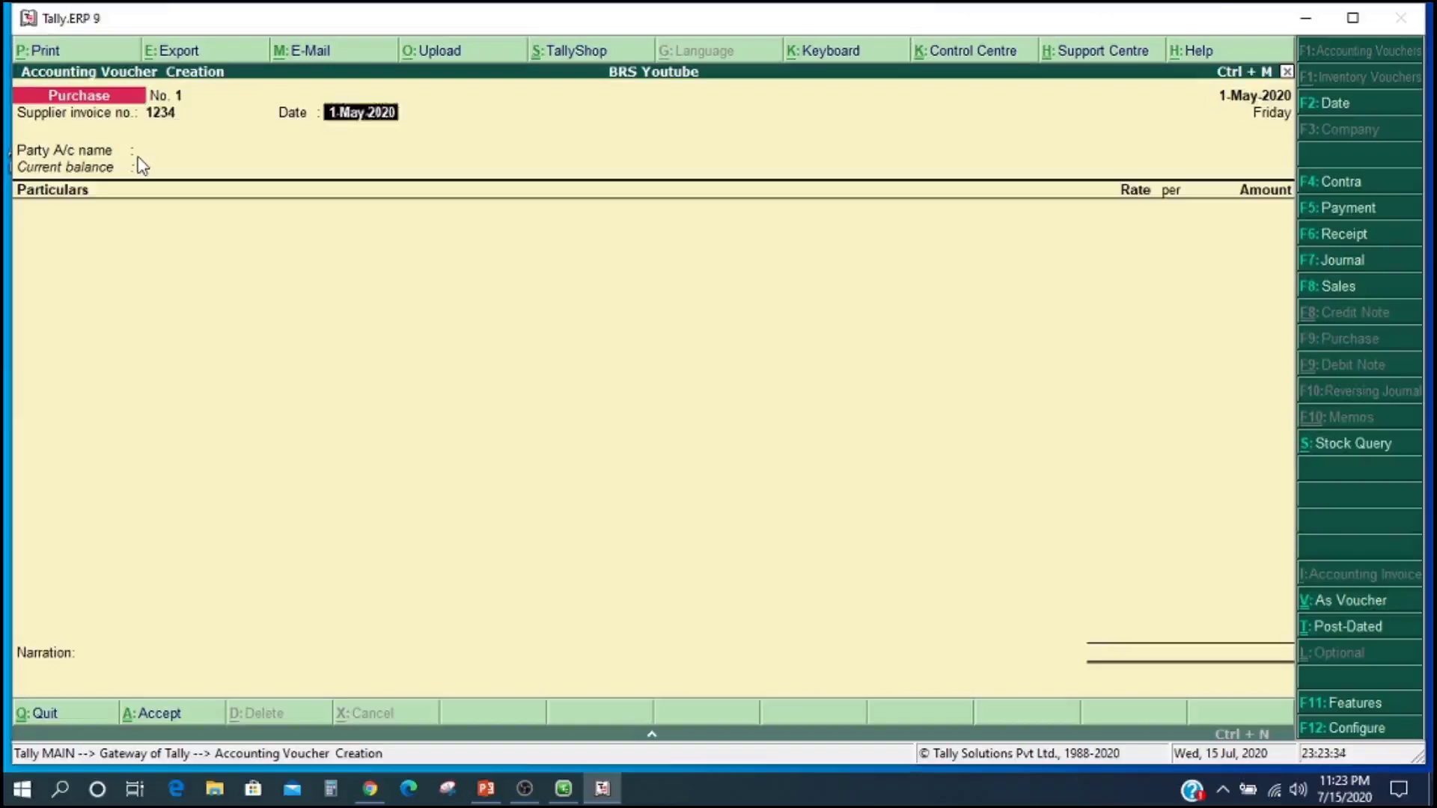
key("Return")
Step: Set Supplier as the purchase voucher's party account and accept the default party details
key("Down")
key("Down")
key("Down")
key("Down")
key("Down")
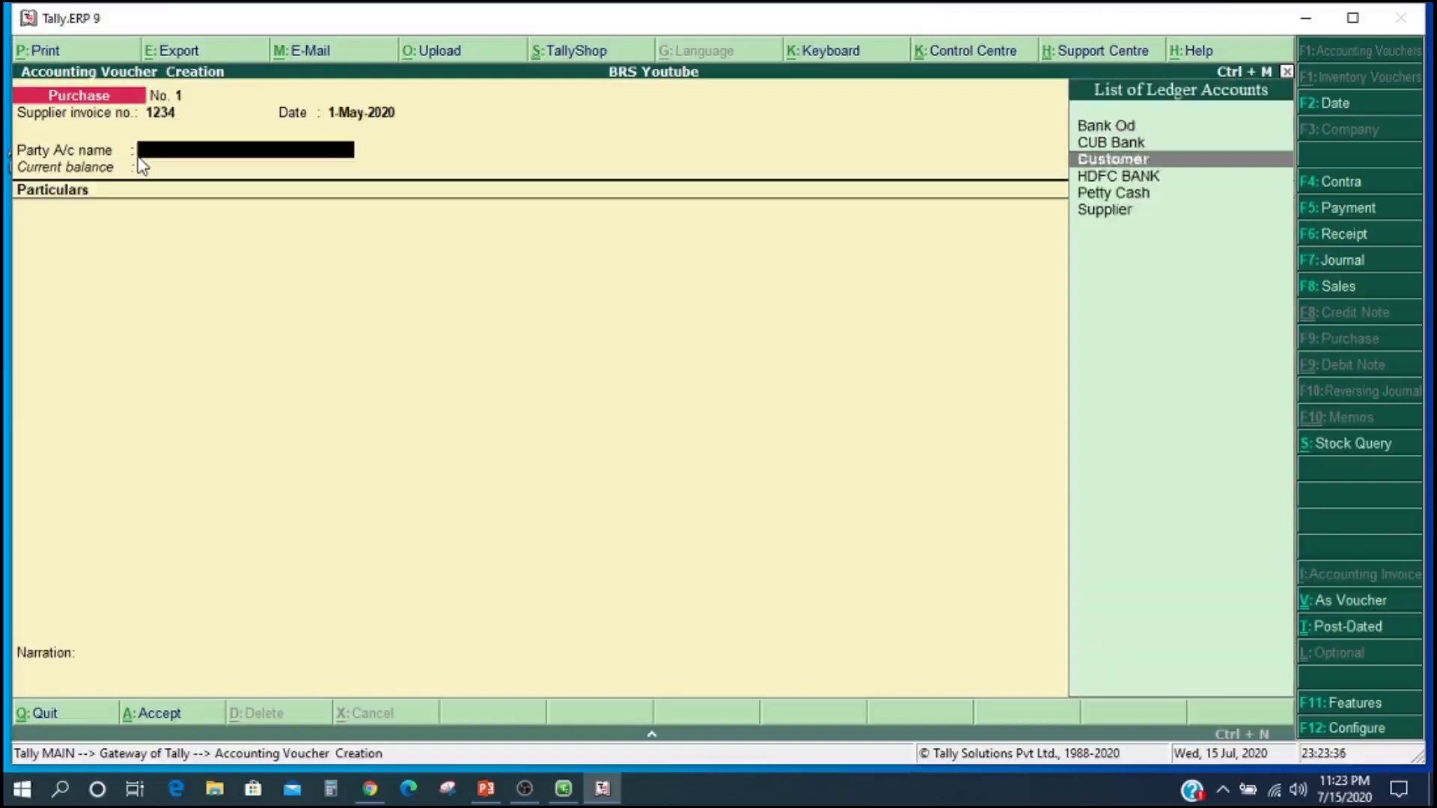
key("Return")
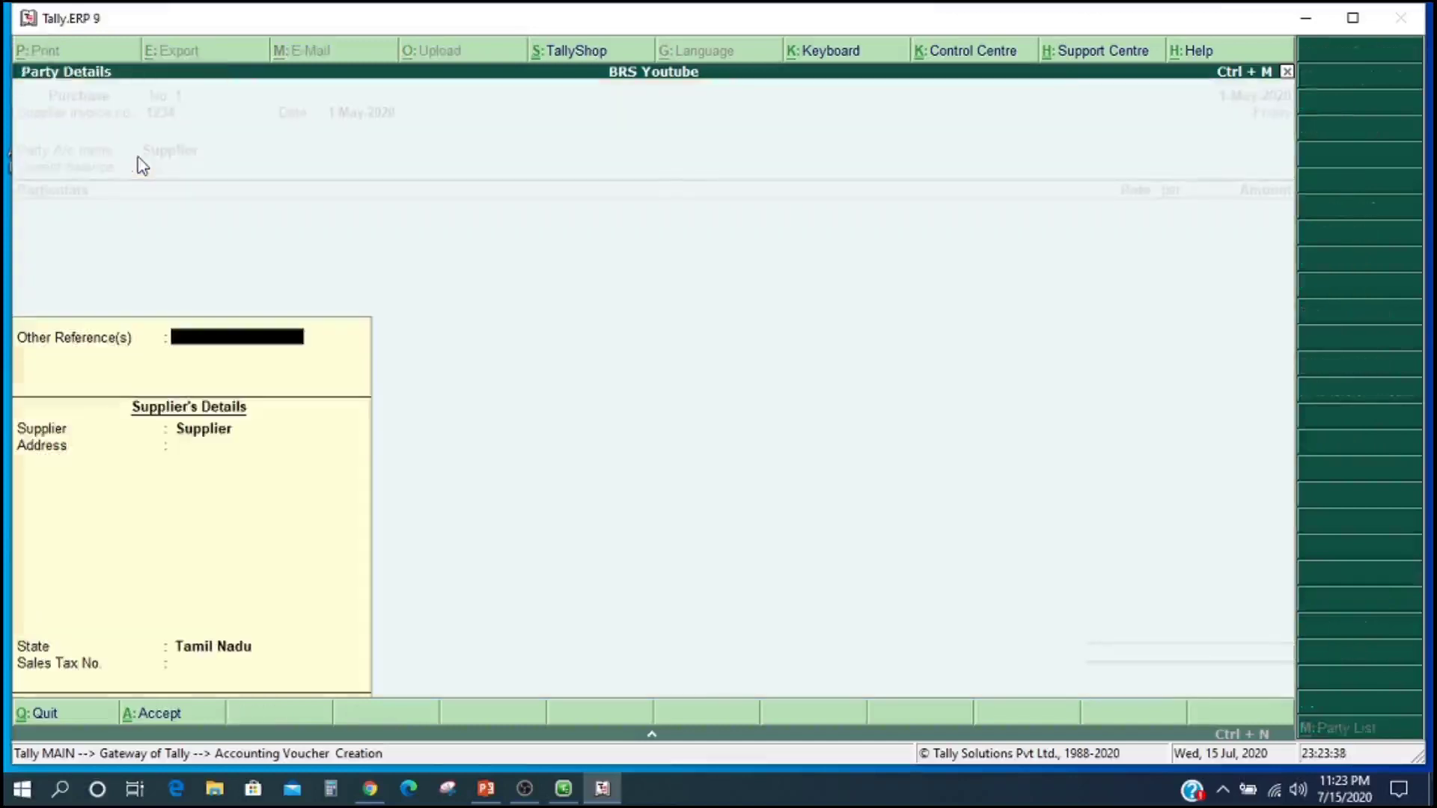
key("Return")
Step: Add the Purchase ledger to the voucher's particulars with an amount of 10000
key("Down")
key("Down")
key("Down")
key("Down")
key("Down")
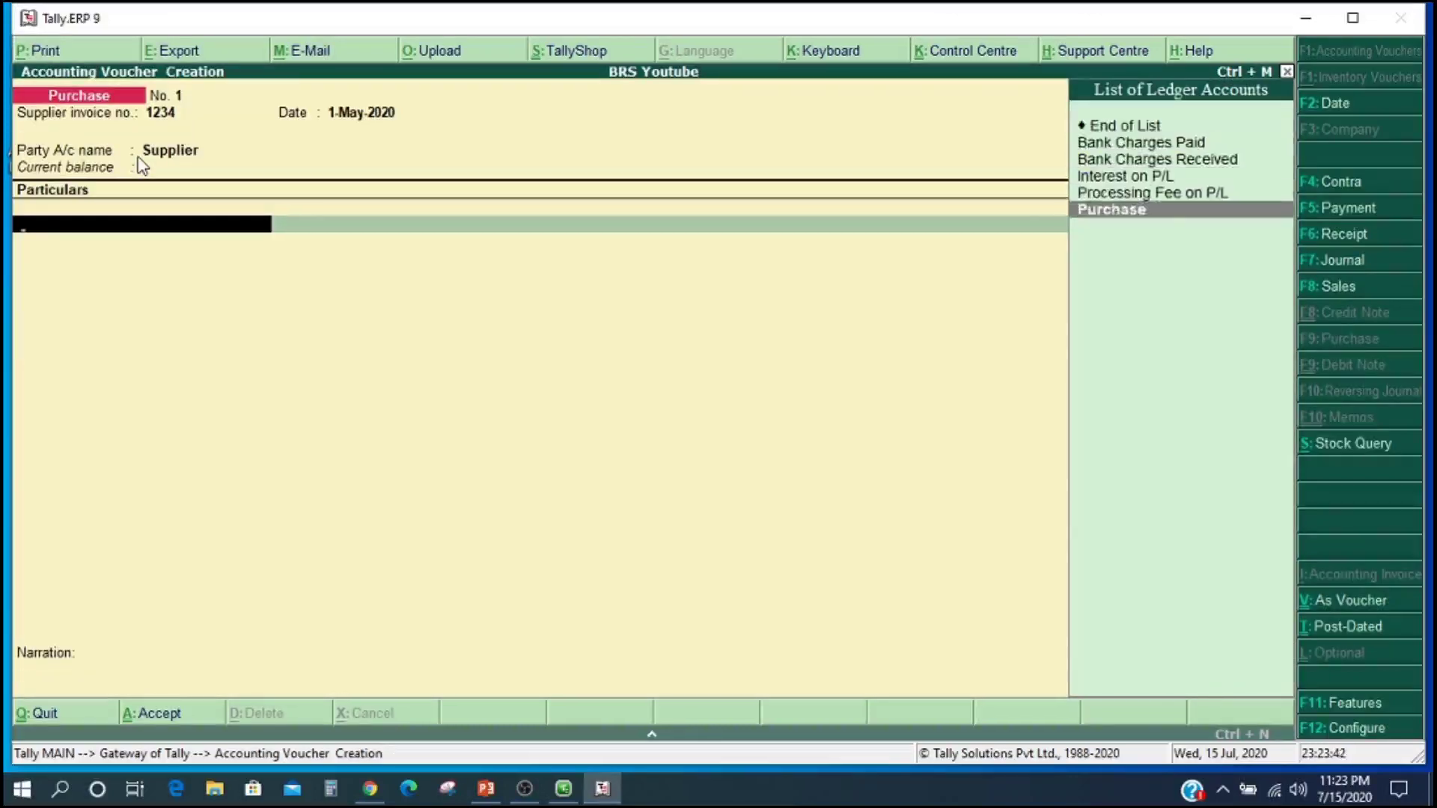
key("Return")
type("10000")
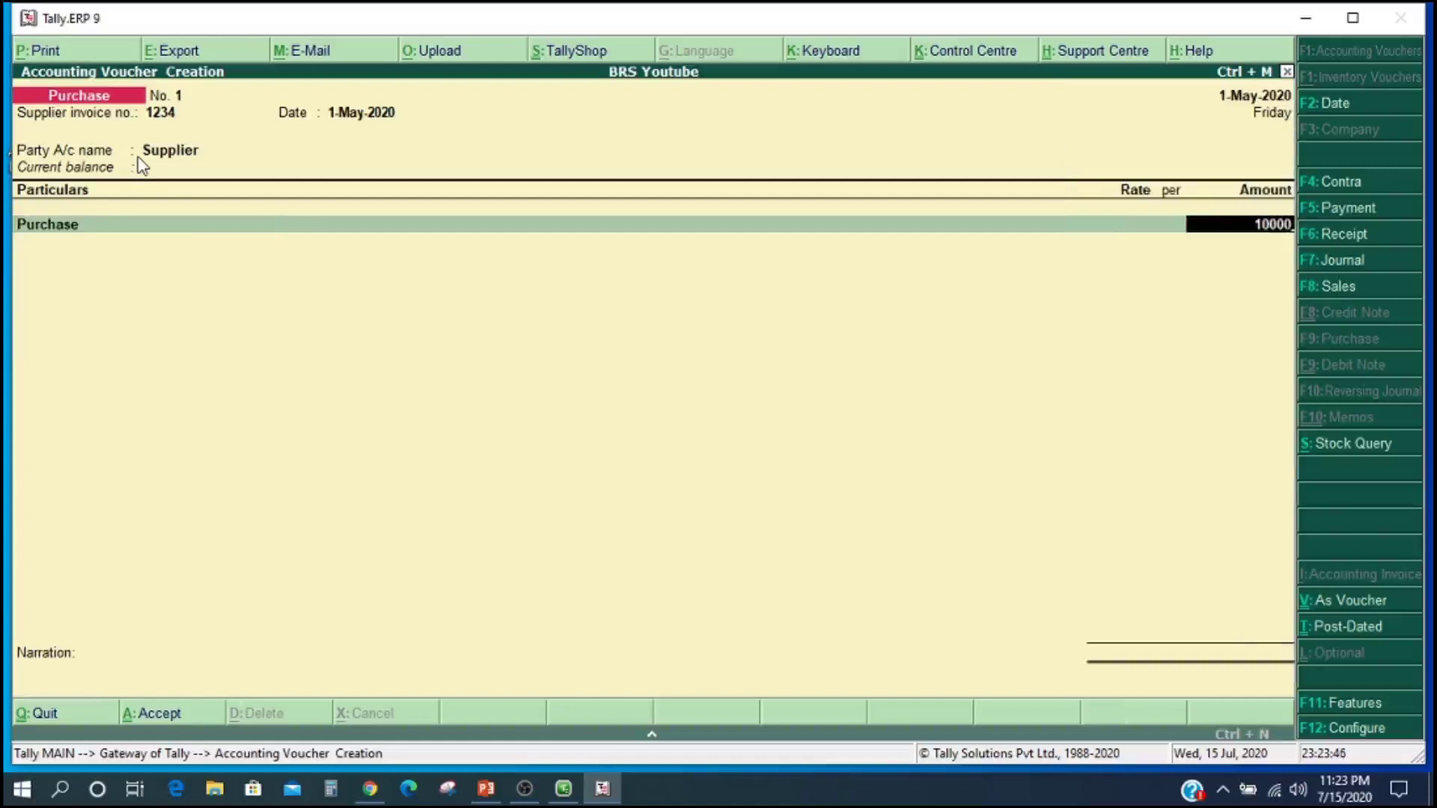
key("Return")
Step: Allocate the full purchase amount to New Ref 1234 and save the voucher without a narration
key("Return")
key("Return")
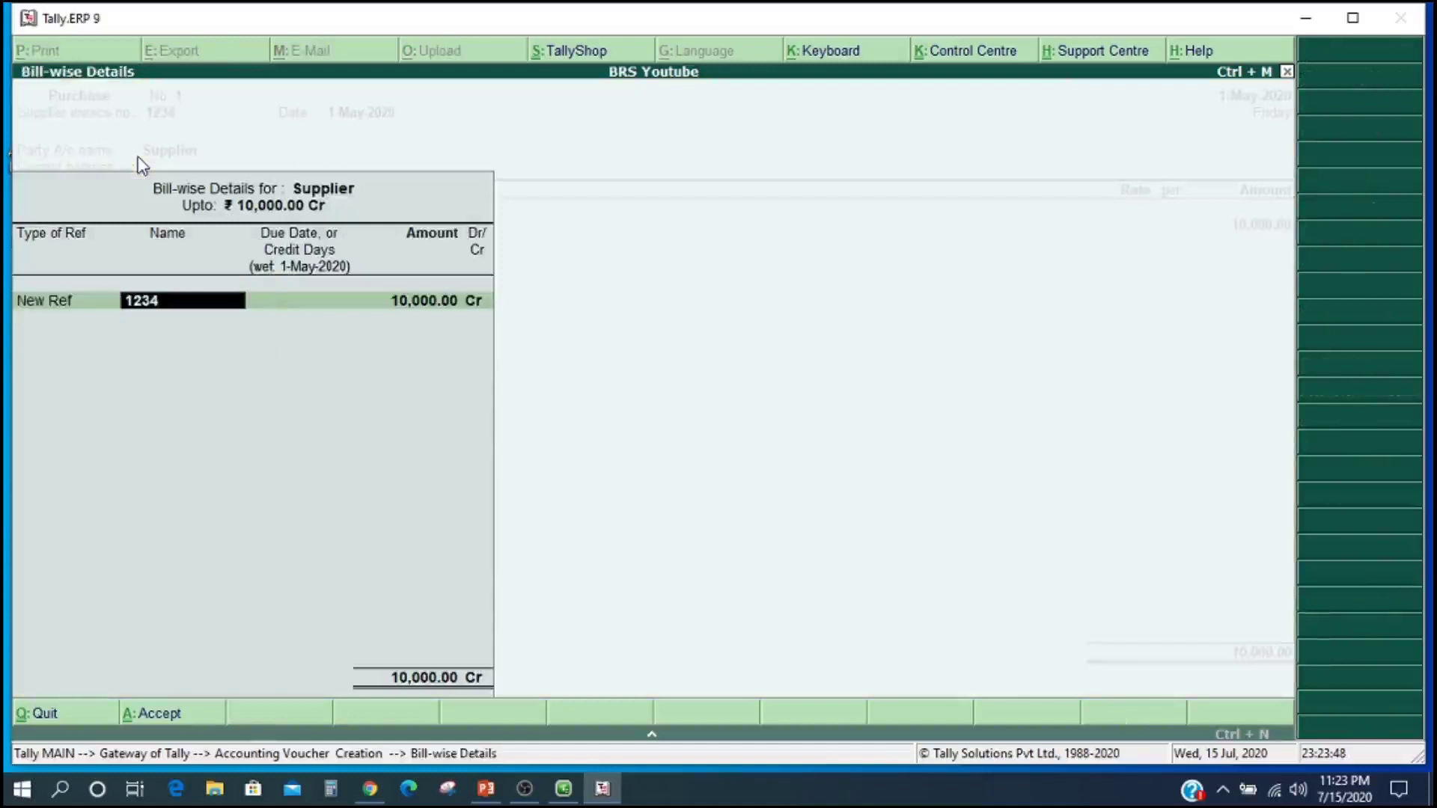
key("Return")
key("Return")
key("Return")
key("Return")
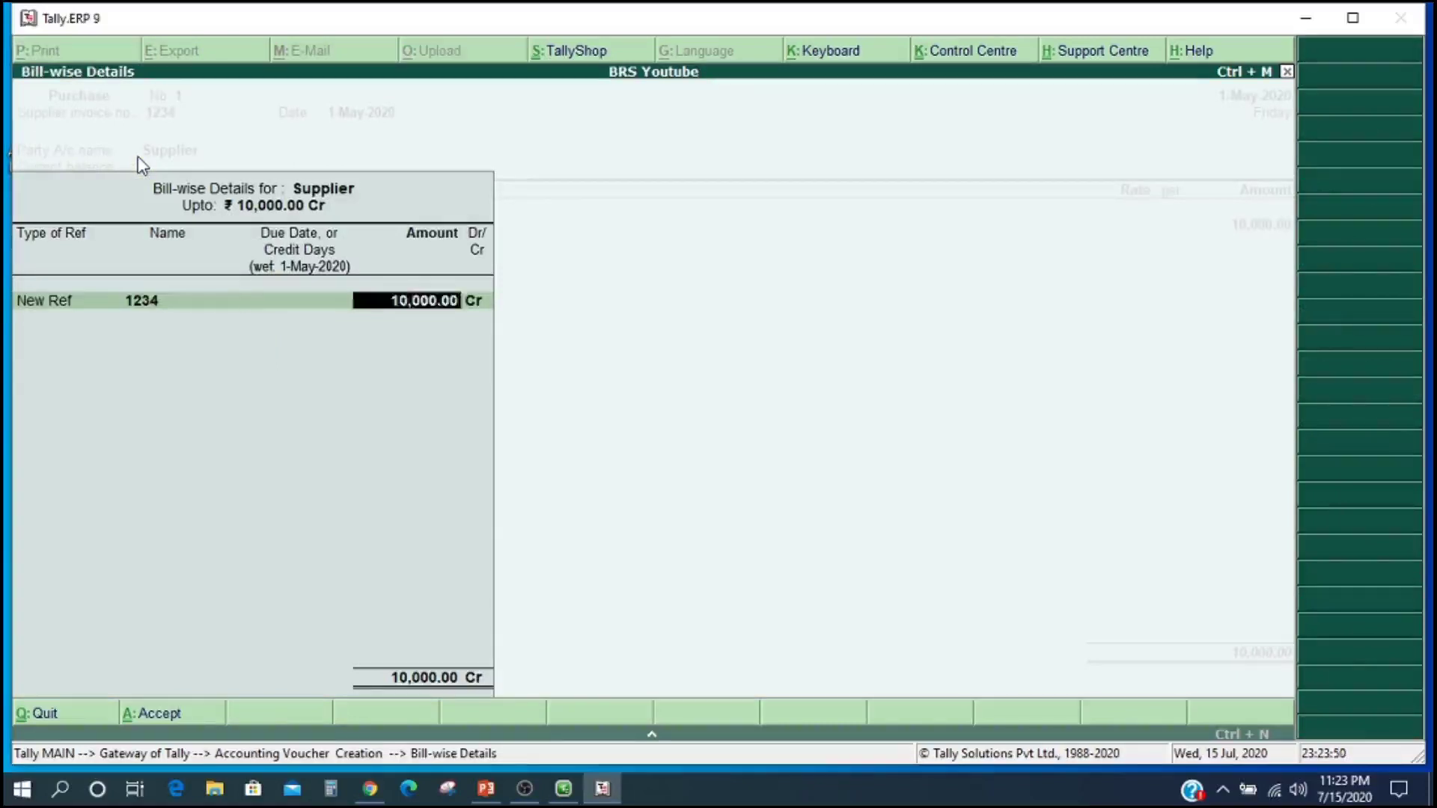
key("Return")
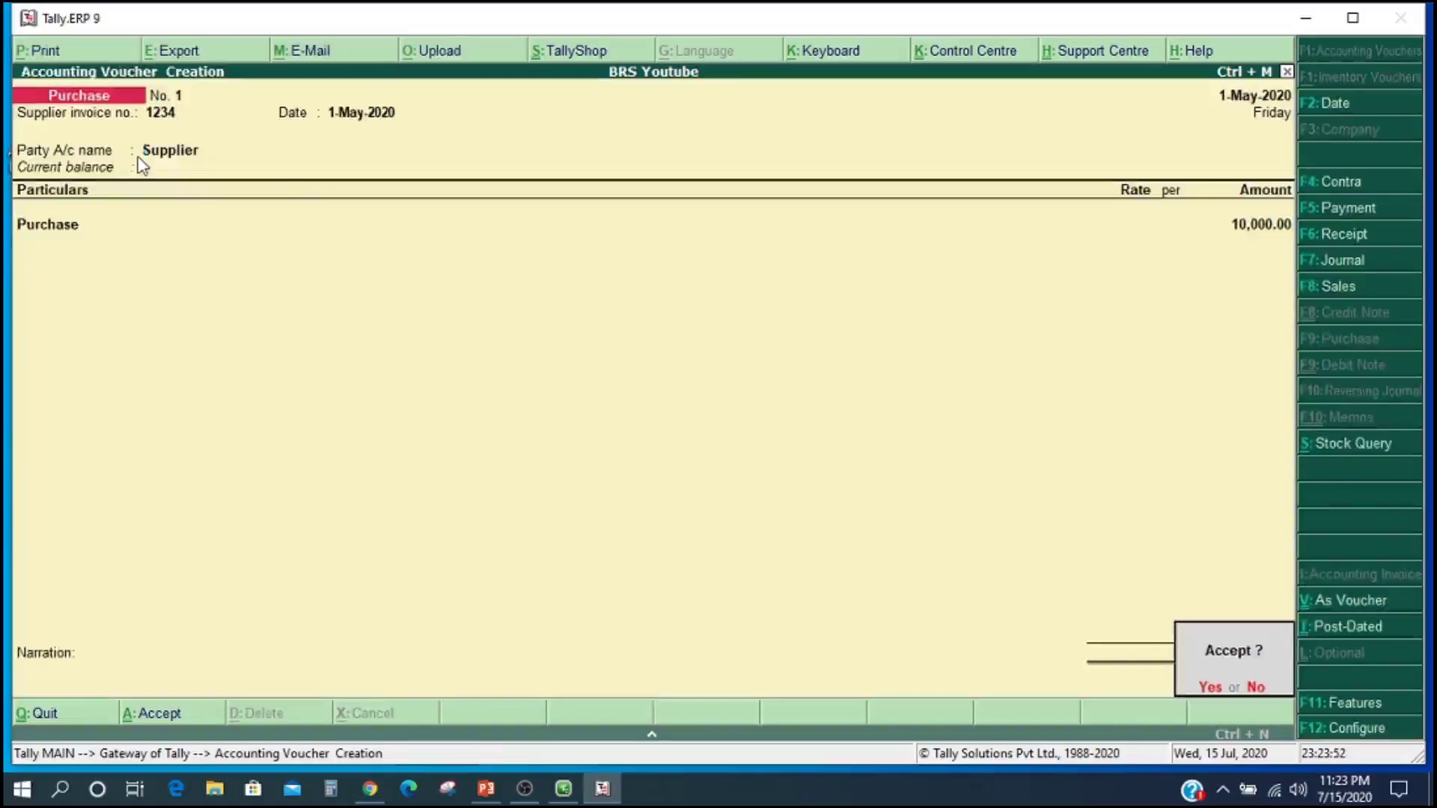
key("Return")
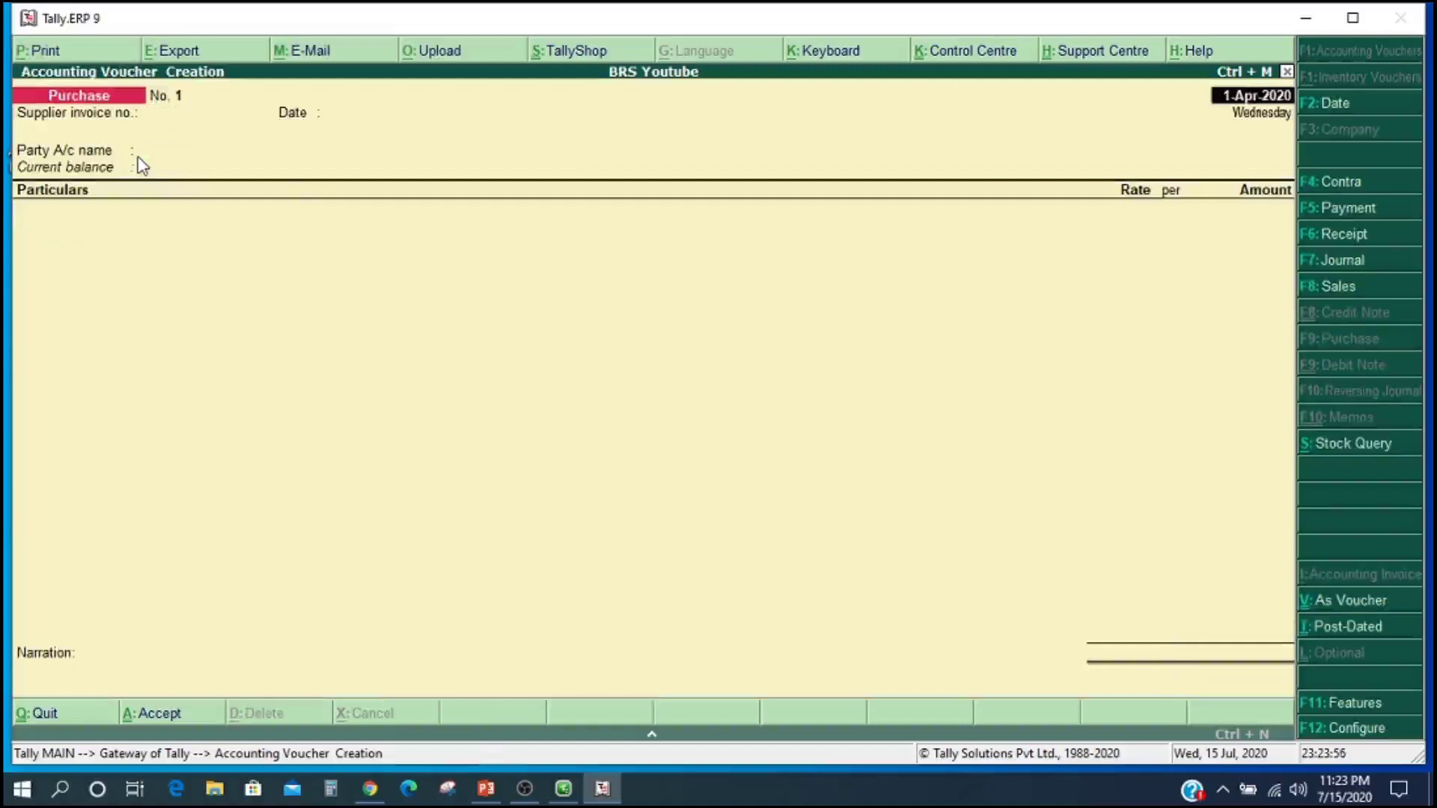
Step: Start a payment voucher dated 2-May-2020 with HDFC BANK as the paying account
key("F5")
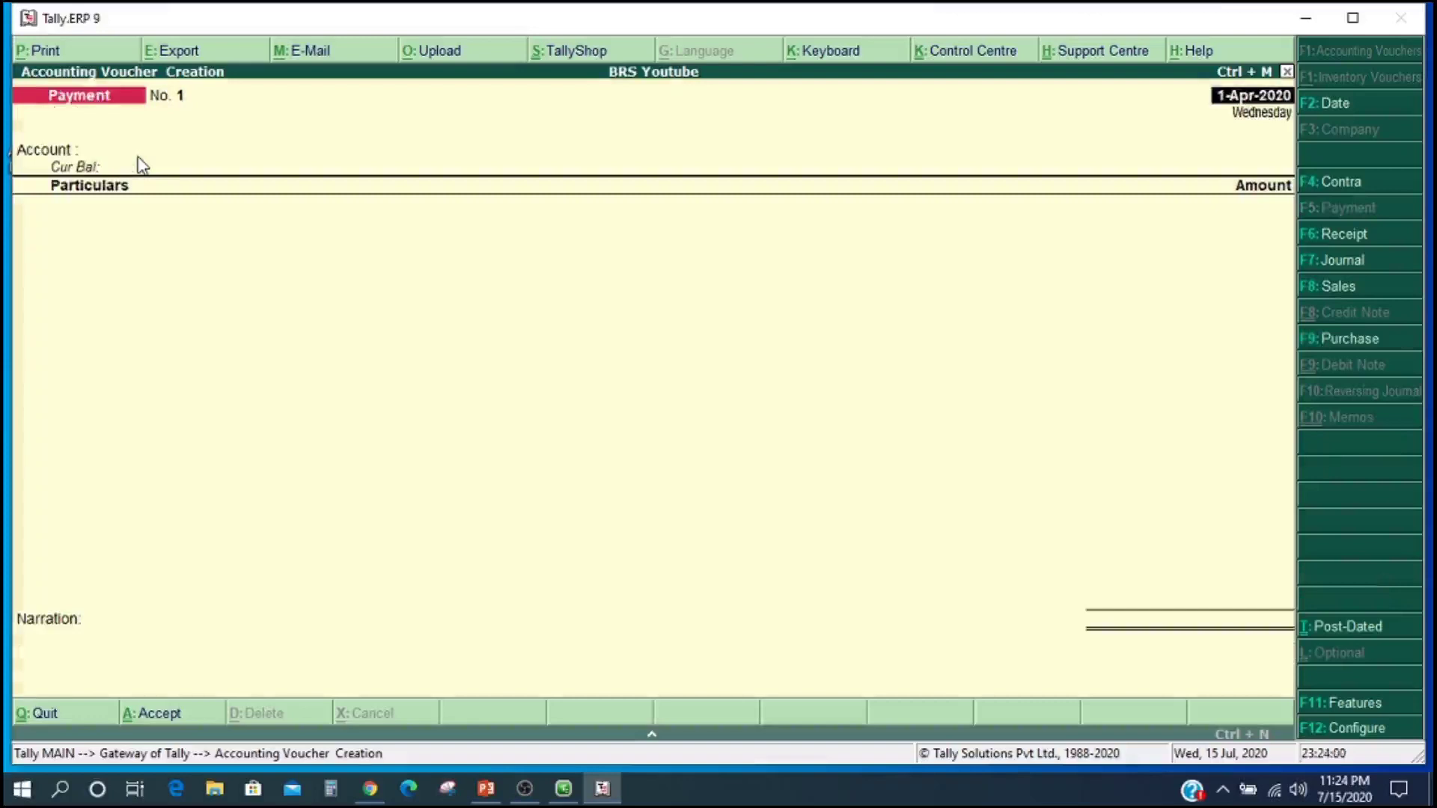
type("2.5")
key("Return")
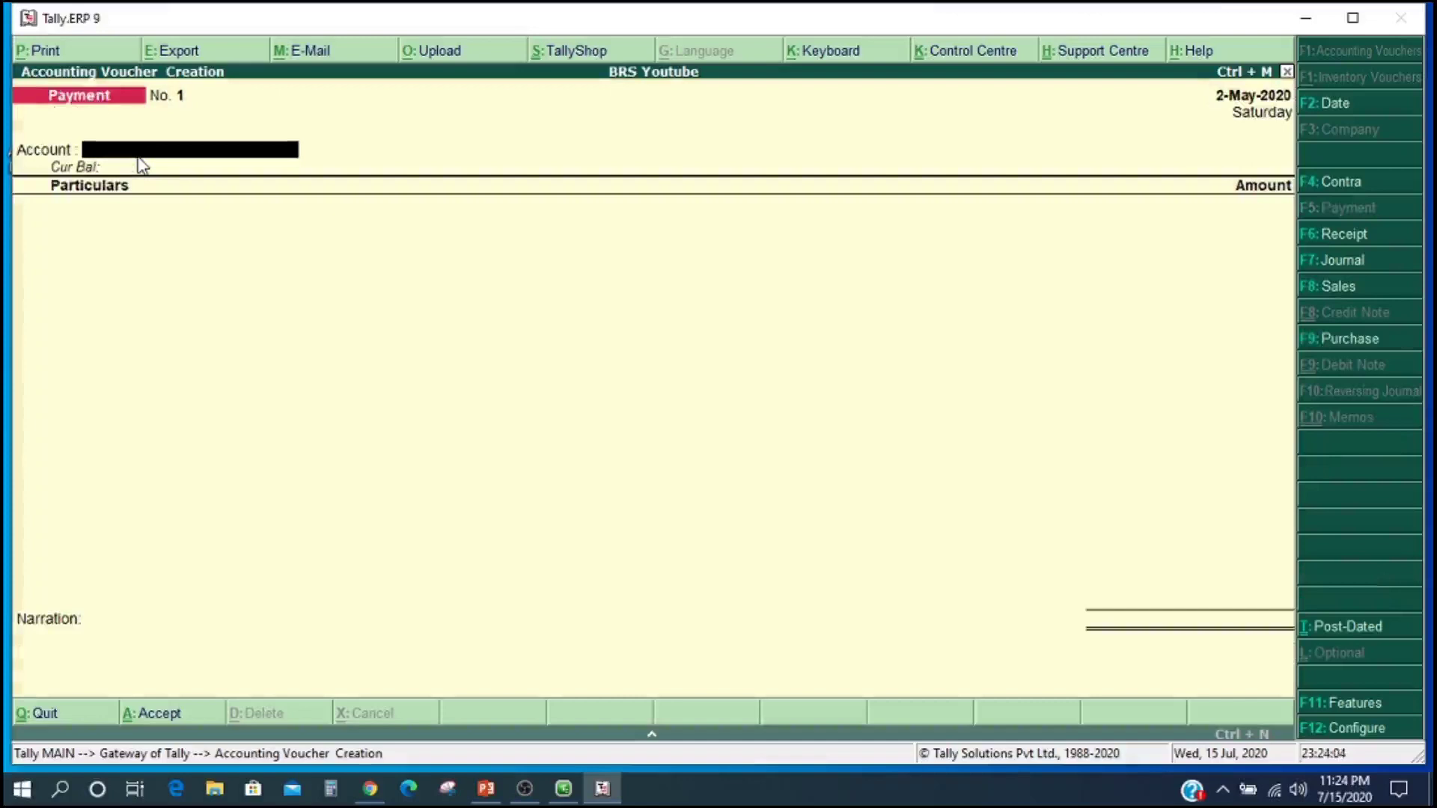
key("Down")
key("Down")
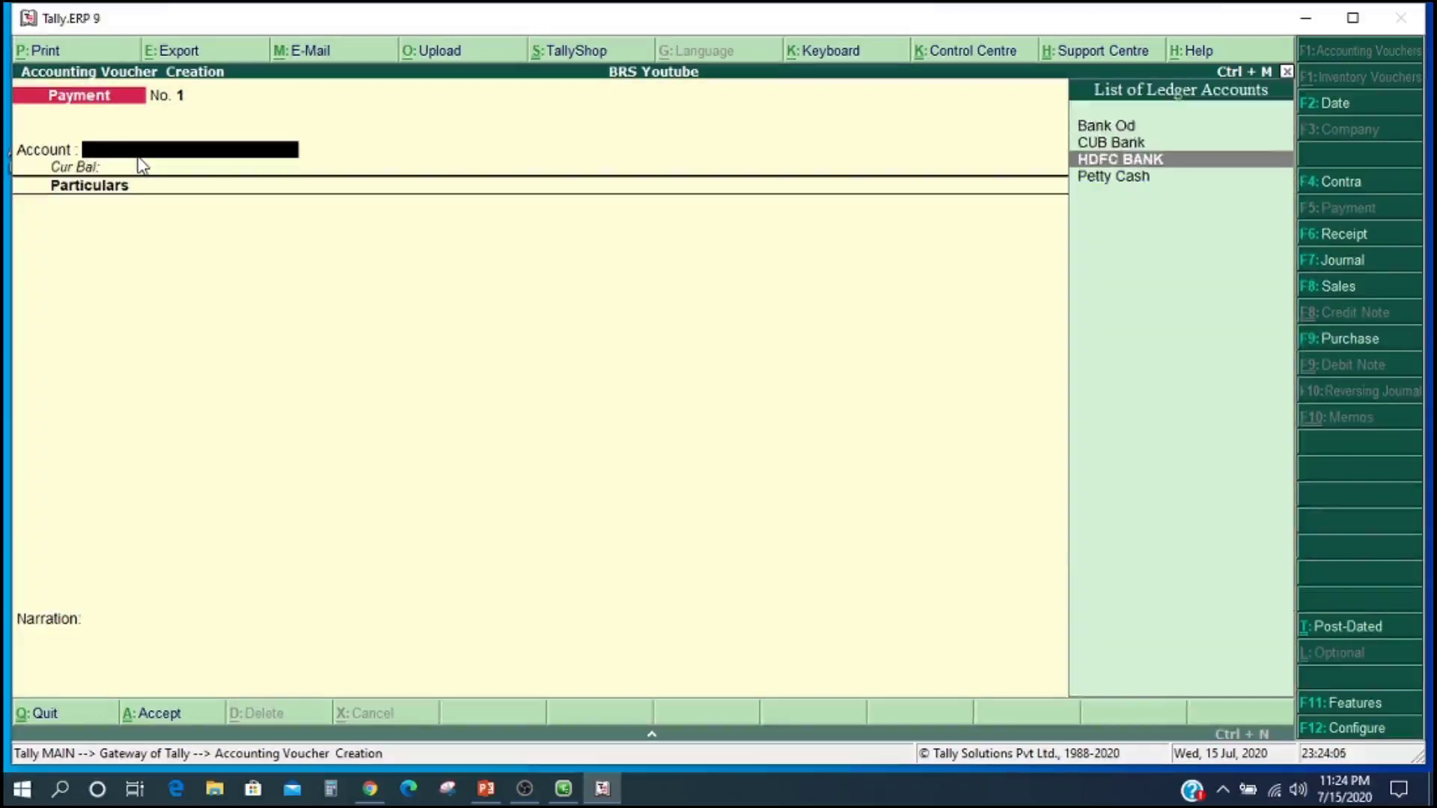
key("Return")
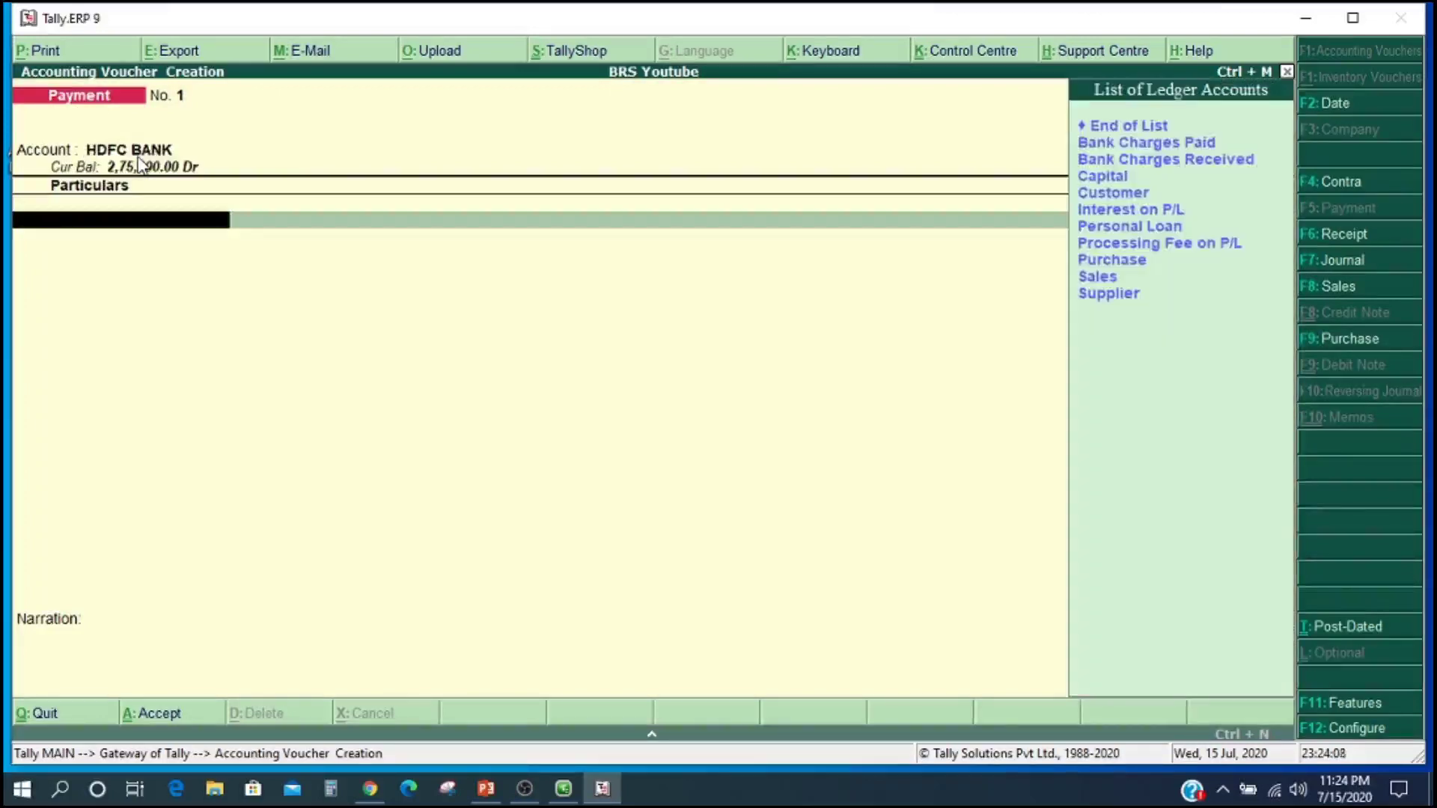
Step: Add Supplier to the payment voucher's particulars with an amount of 5000
key("Down")
key("Down")
key("Down")
key("Down")
key("Down")
key("Down")
key("Down")
key("Down")
key("Down")
key("Down")
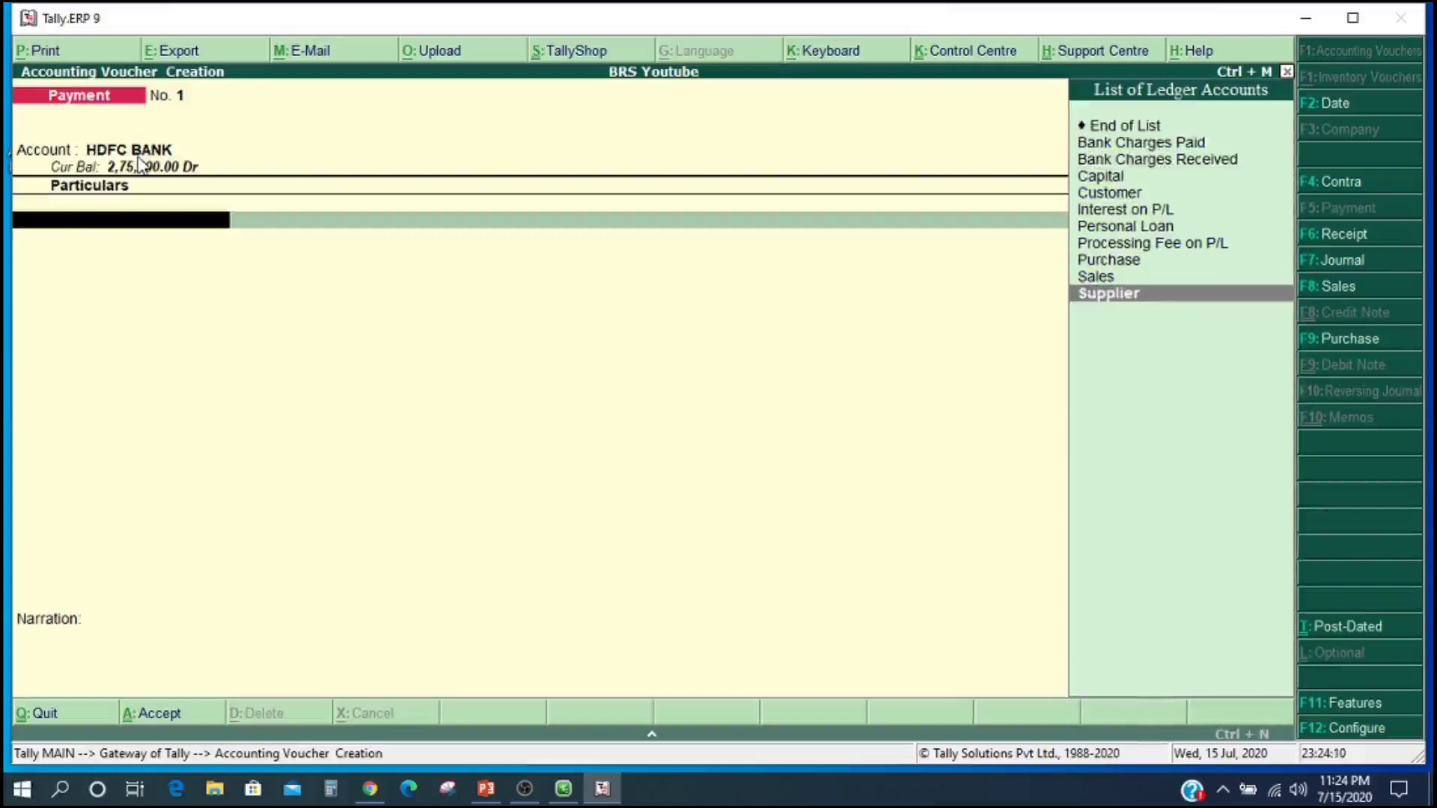
key("Return")
type("5000")
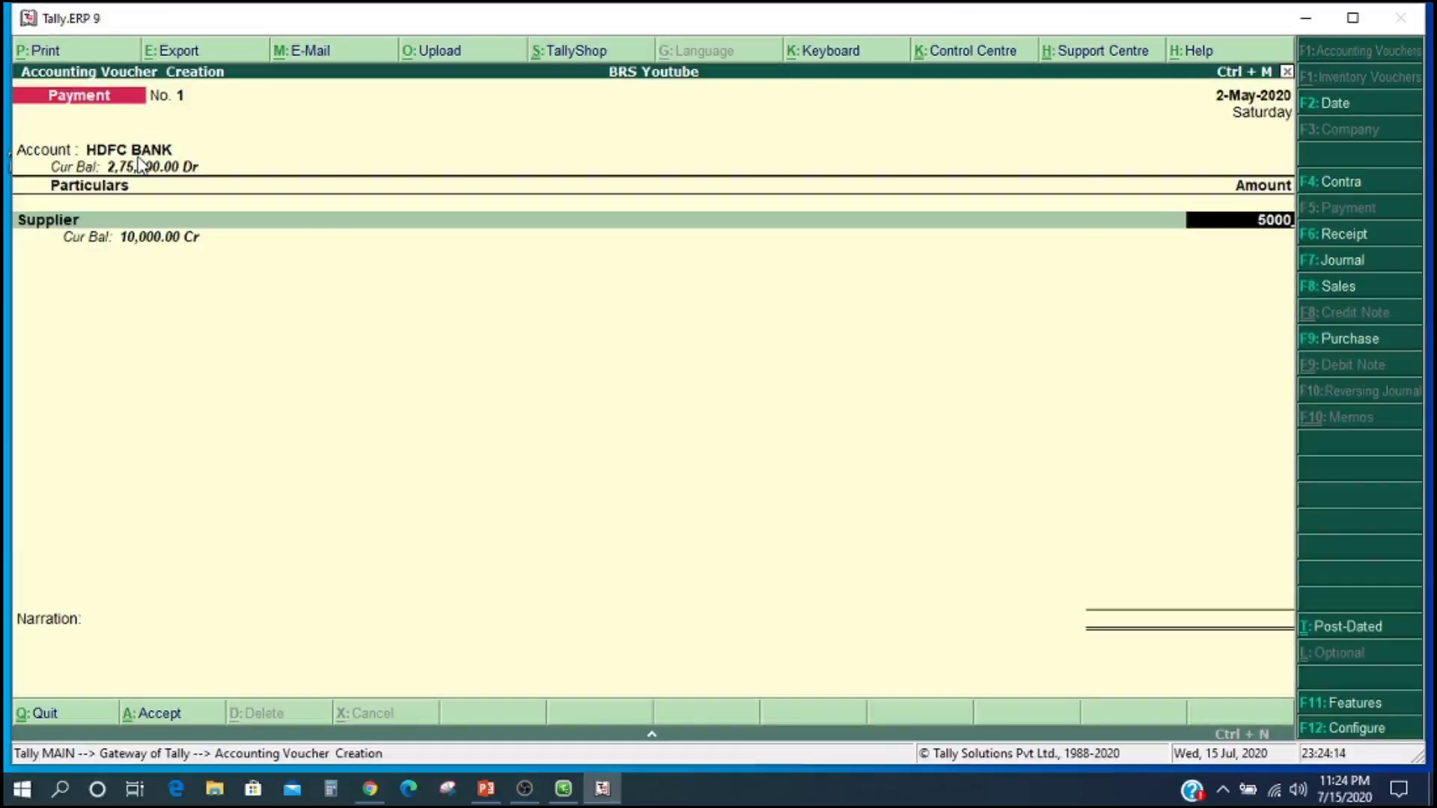
key("Return")
Step: Allocate the supplier payment as Agst Ref to the pending bill 1234
key("Return")
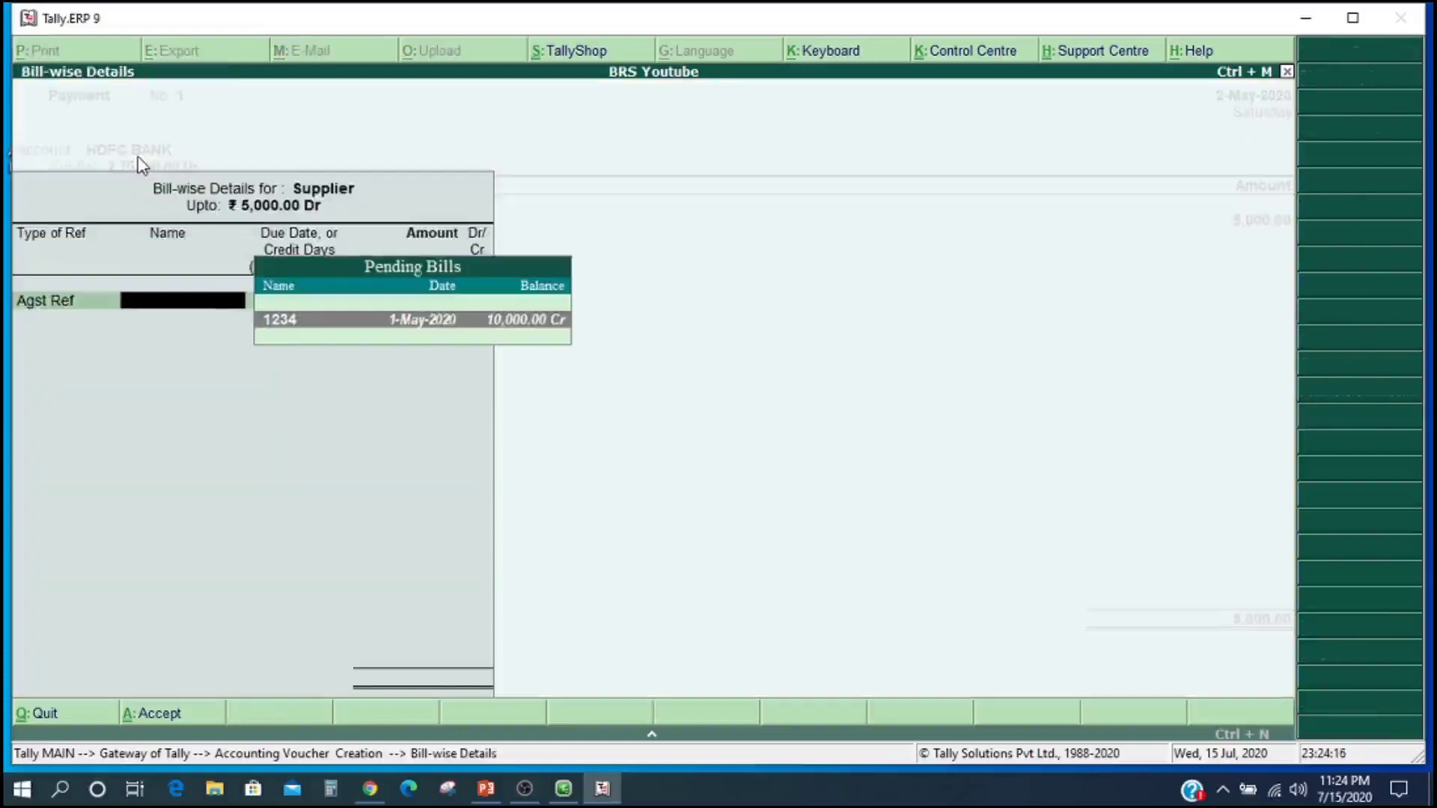
key("Return")
key("Return")
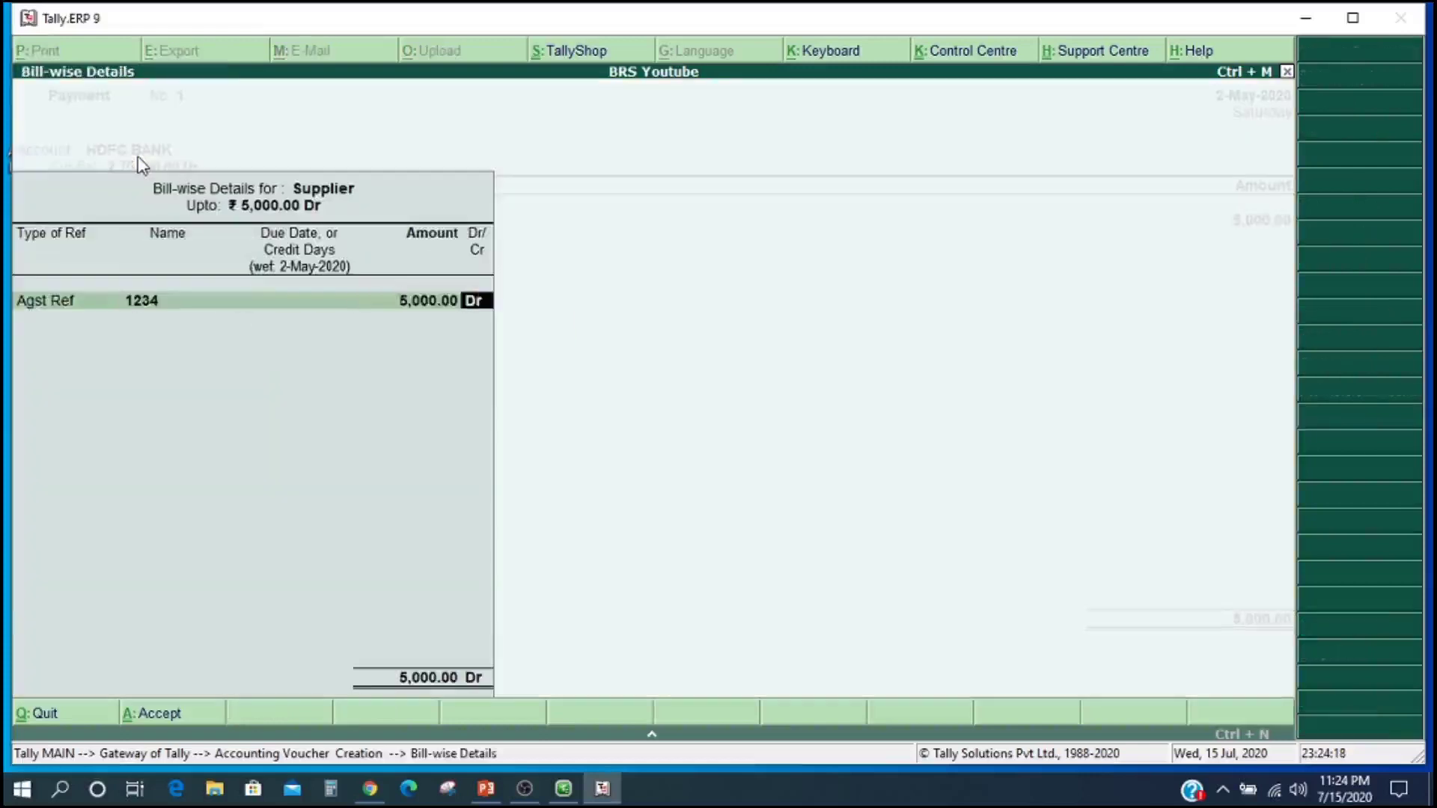
key("Return")
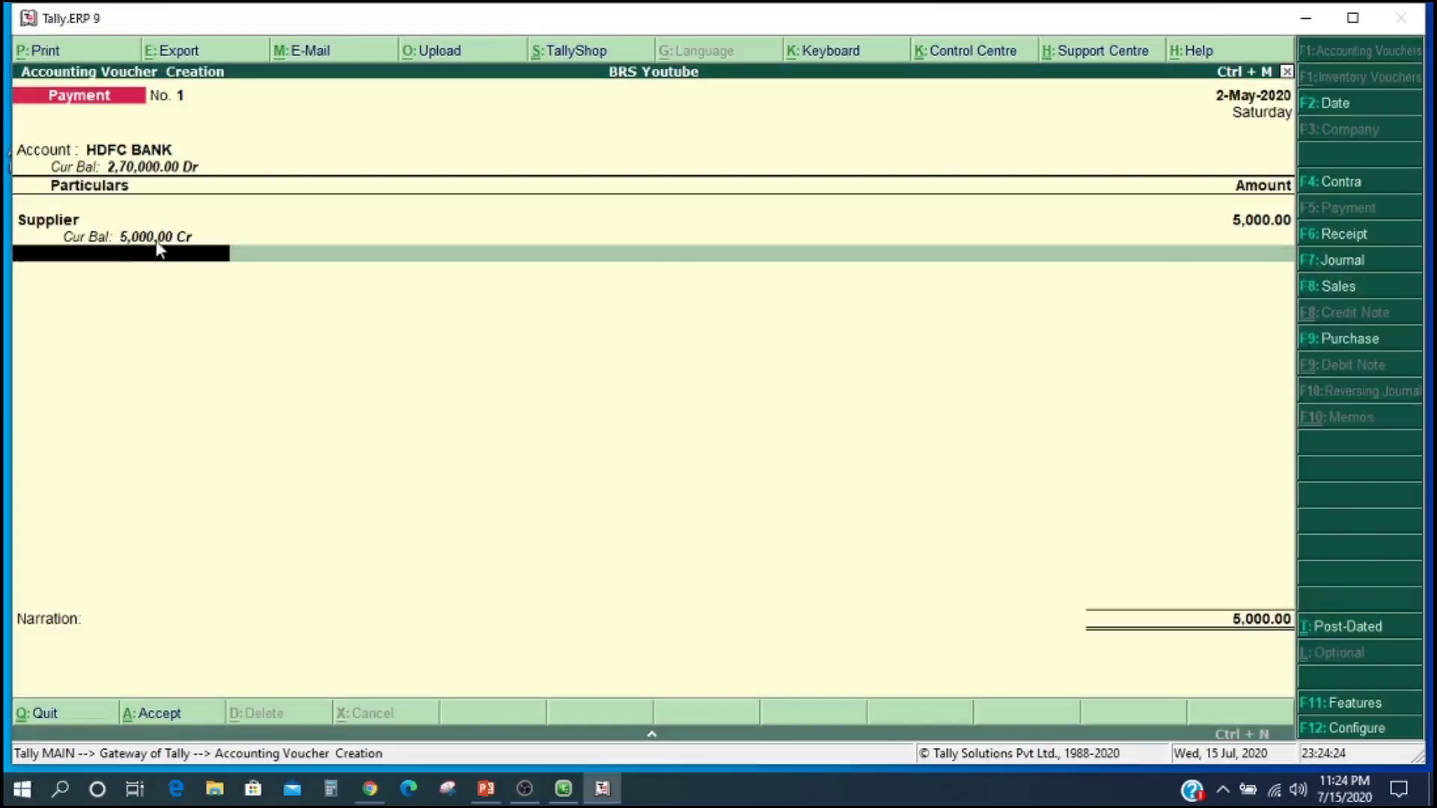
Step: Set the payment's bank instrument number to 123432 and save the voucher without a narration
key("Return")
key("Return")
type("123432")
key("Return")
key("Return")
key("Return")
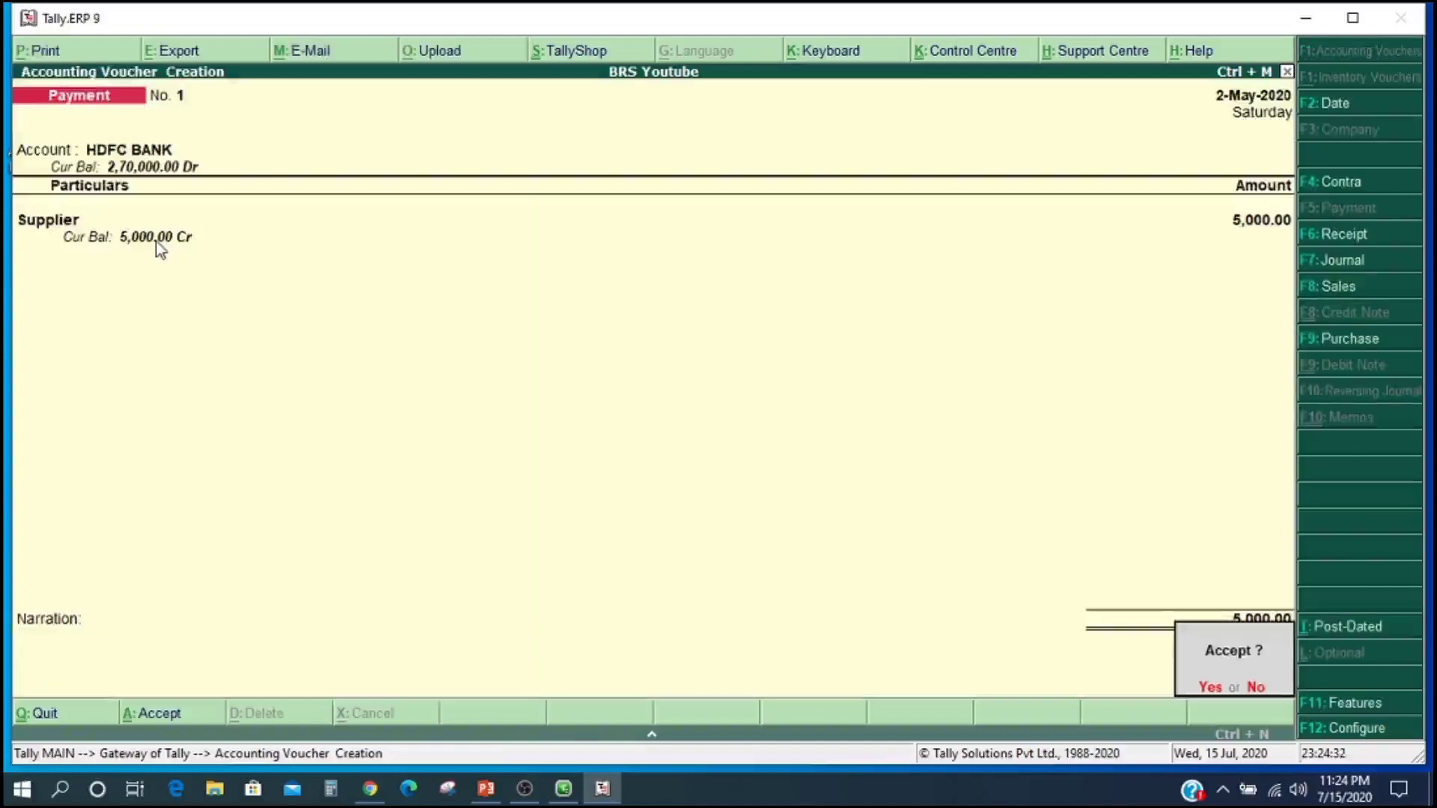
key("Return")
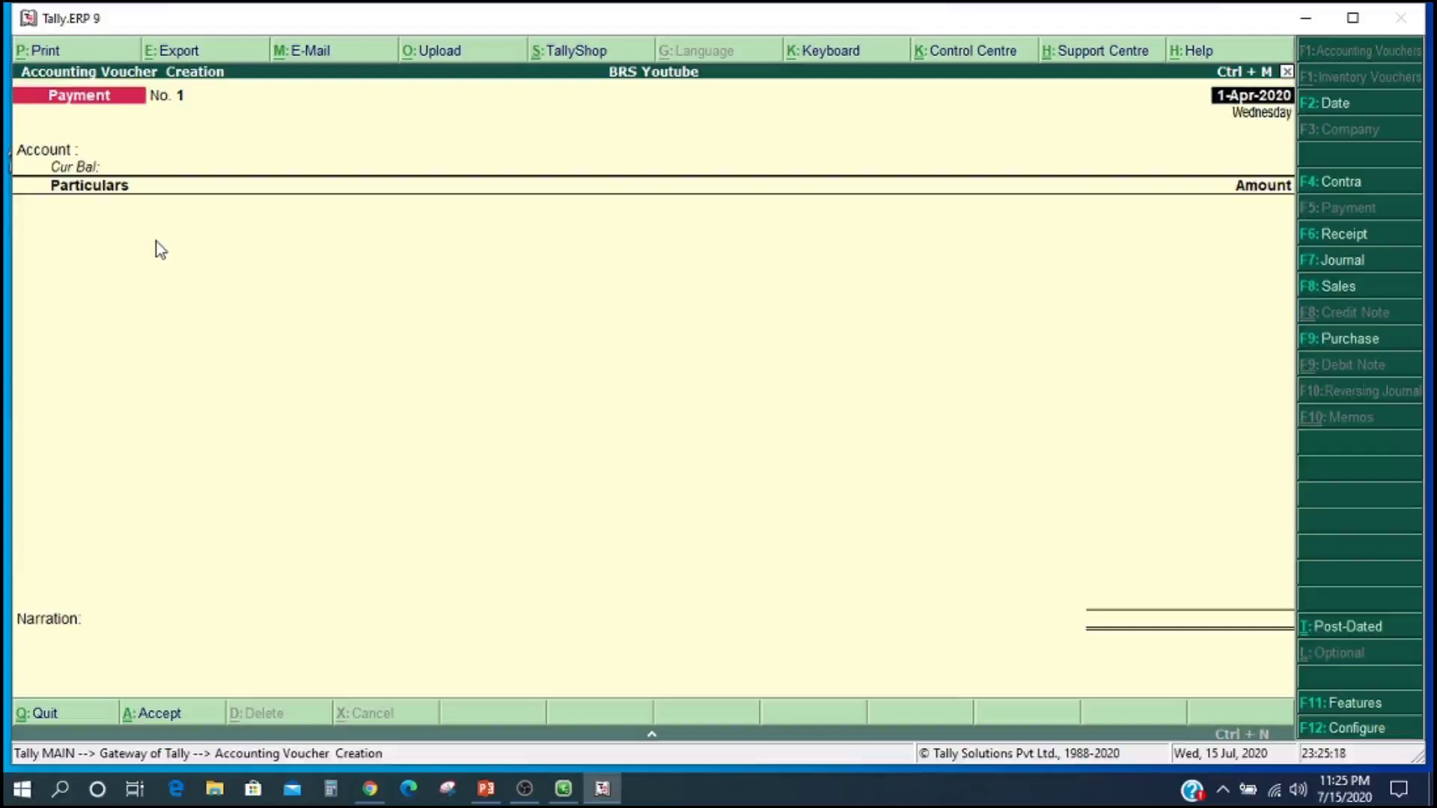
Step: Start a receipt voucher dated 31-May-2020 with HDFC BANK as the receiving account
key("F6")
key("F2")
type("31.5")
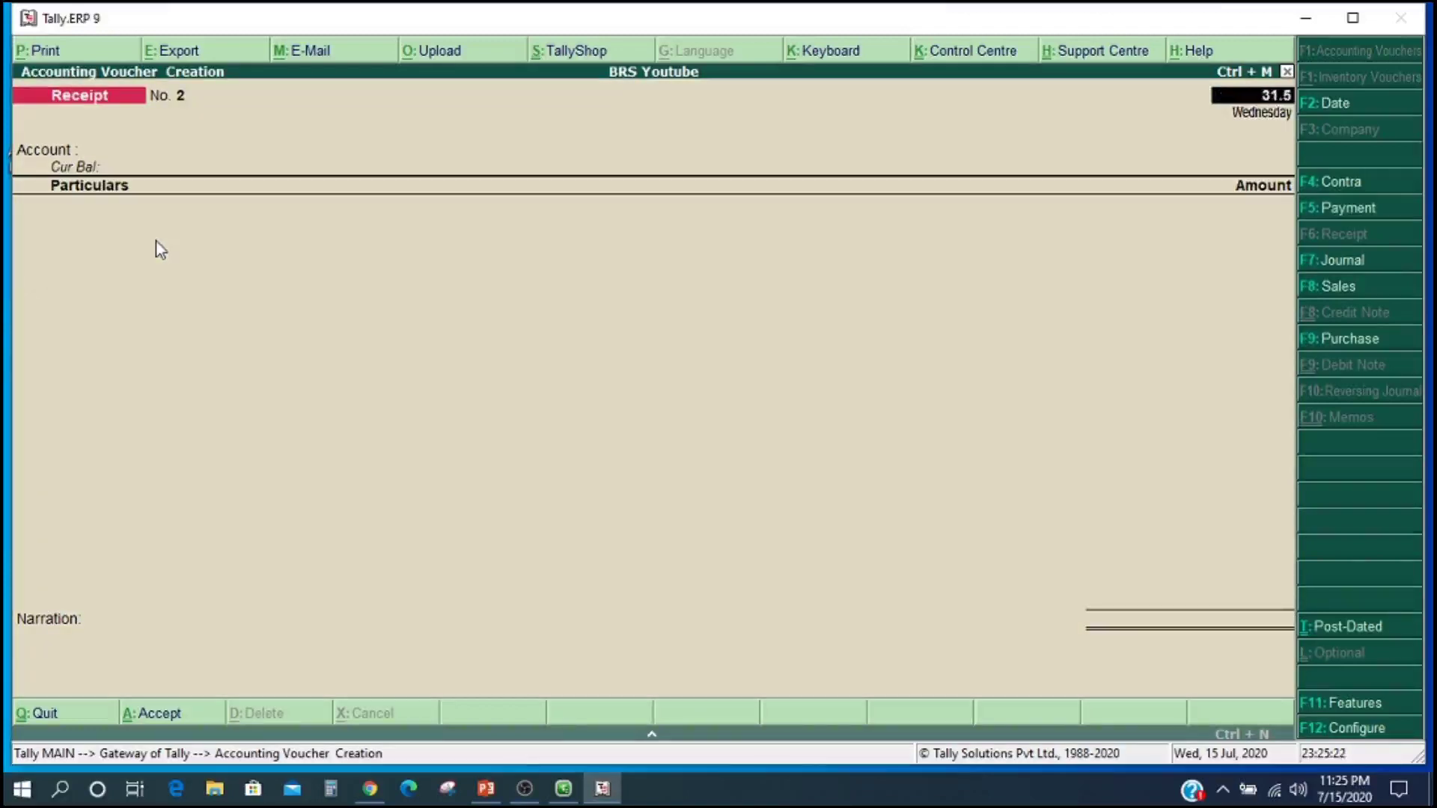
key("Return")
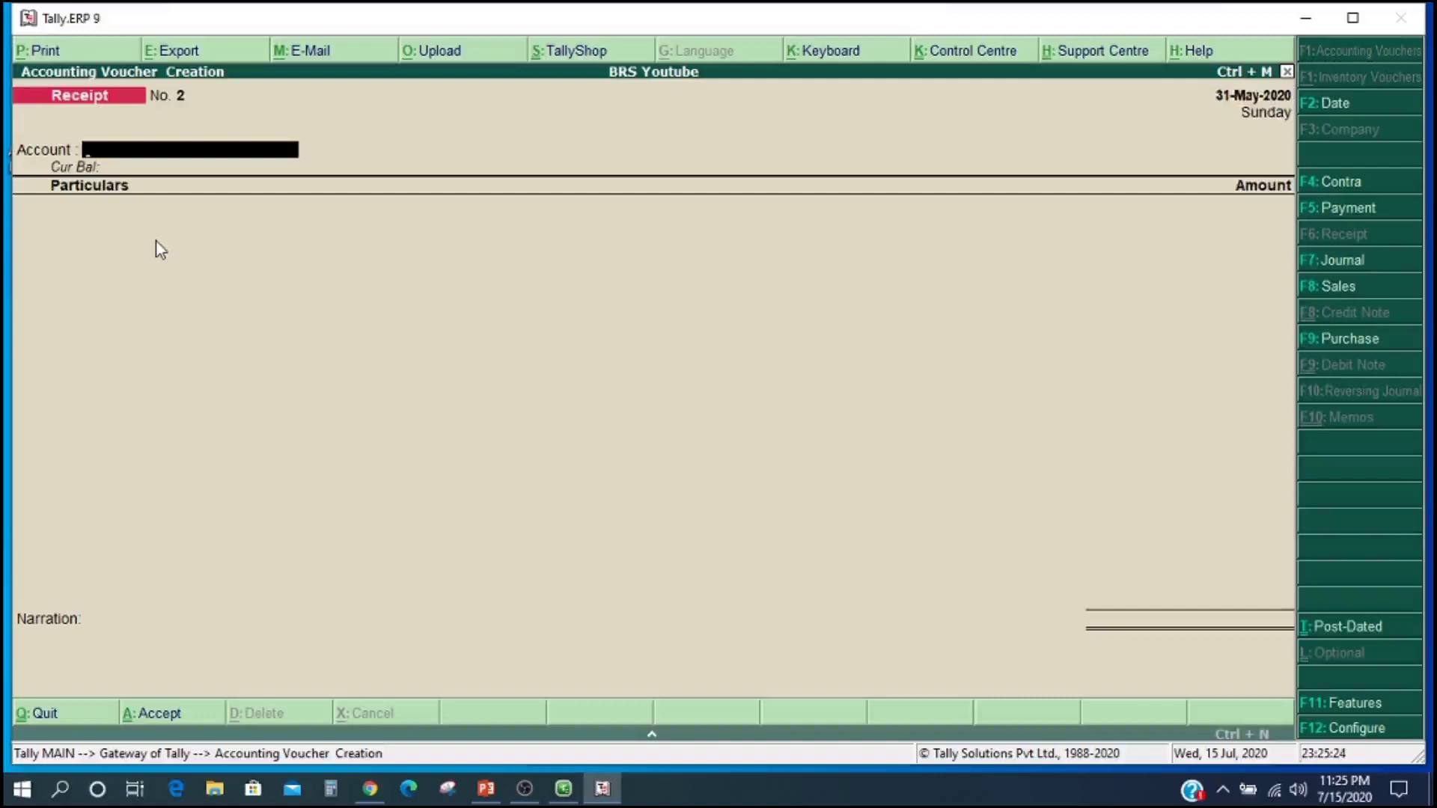
key("Down")
key("Down")
key("Return")
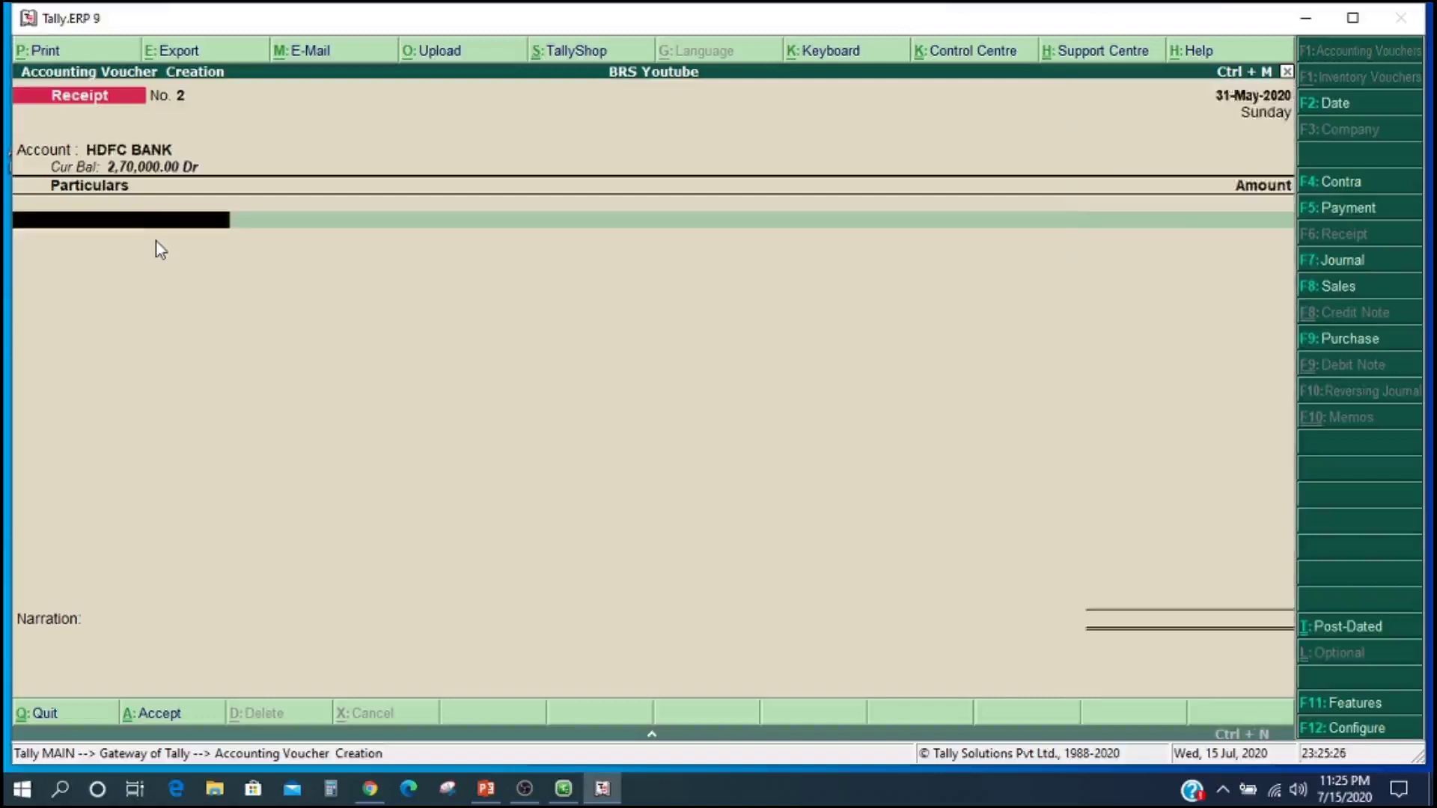
Step: Add Supplier to the receipt voucher's particulars with an amount of 5000
key("Down")
key("Down")
key("Down")
key("Down")
key("Down")
key("Down")
key("Down")
key("Down")
key("Down")
key("Down")
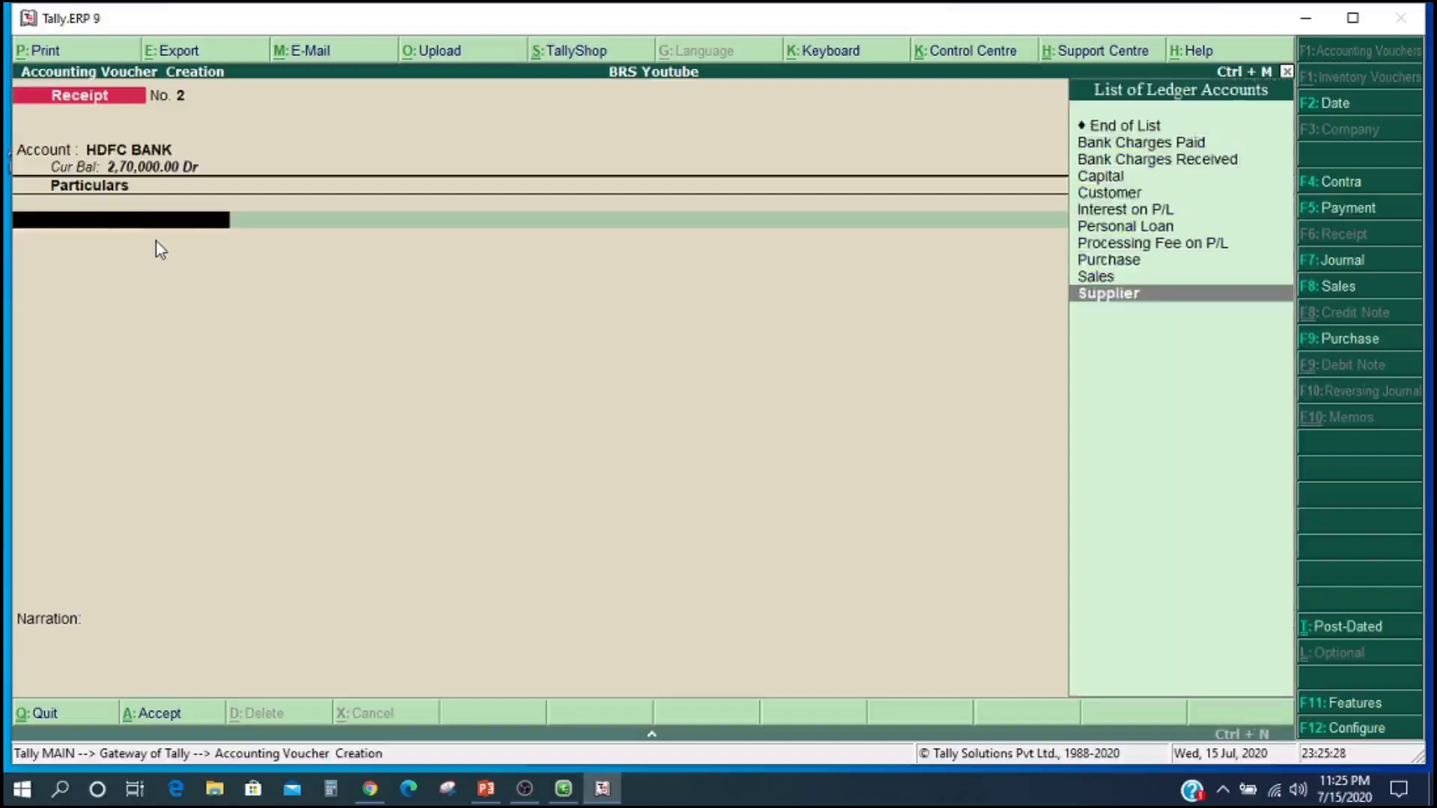
key("Return")
type("5000")
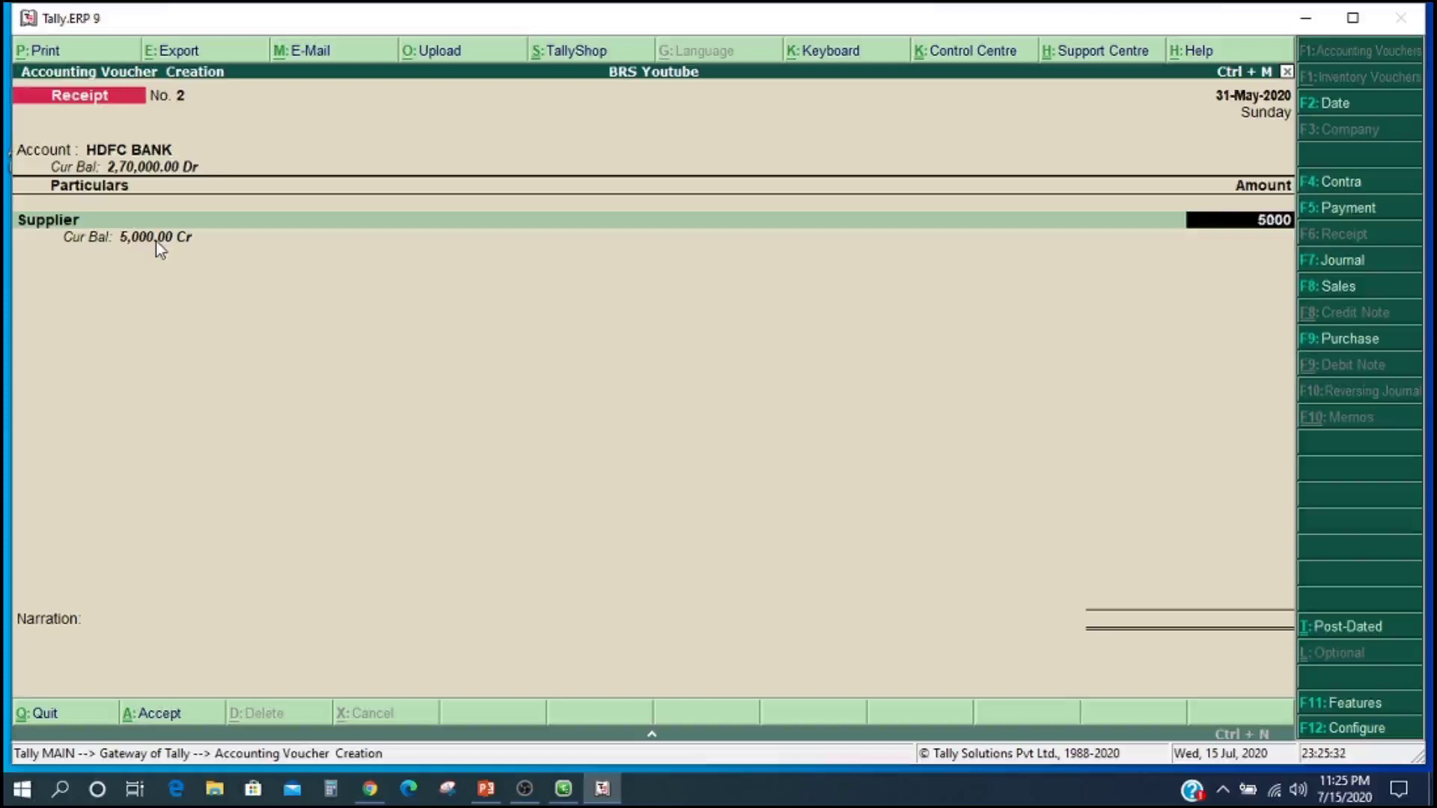
key("Return")
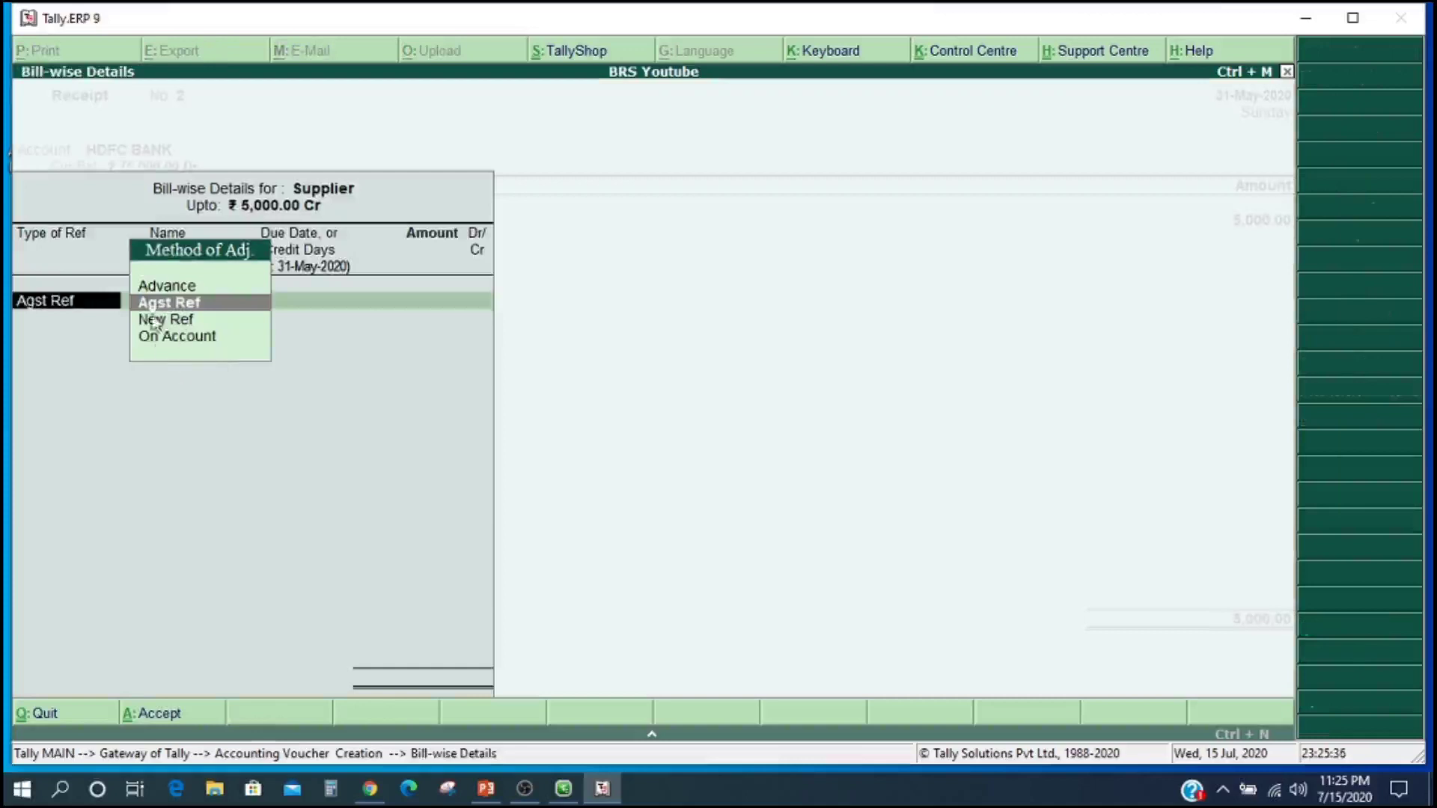
Step: Allocate the supplier receipt's full amount as On Account in the bill-wise details
key("Down")
key("Down")
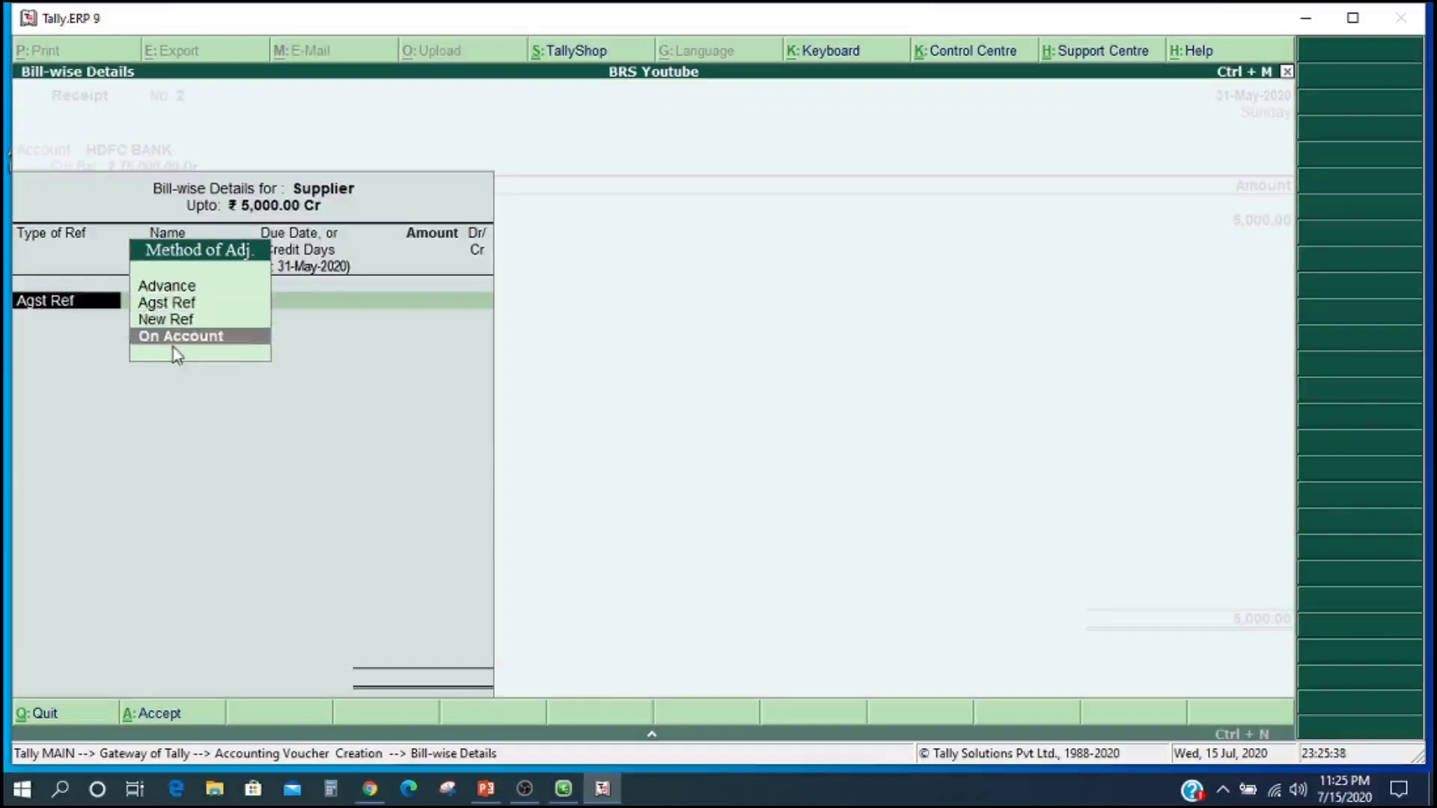
key("Return")
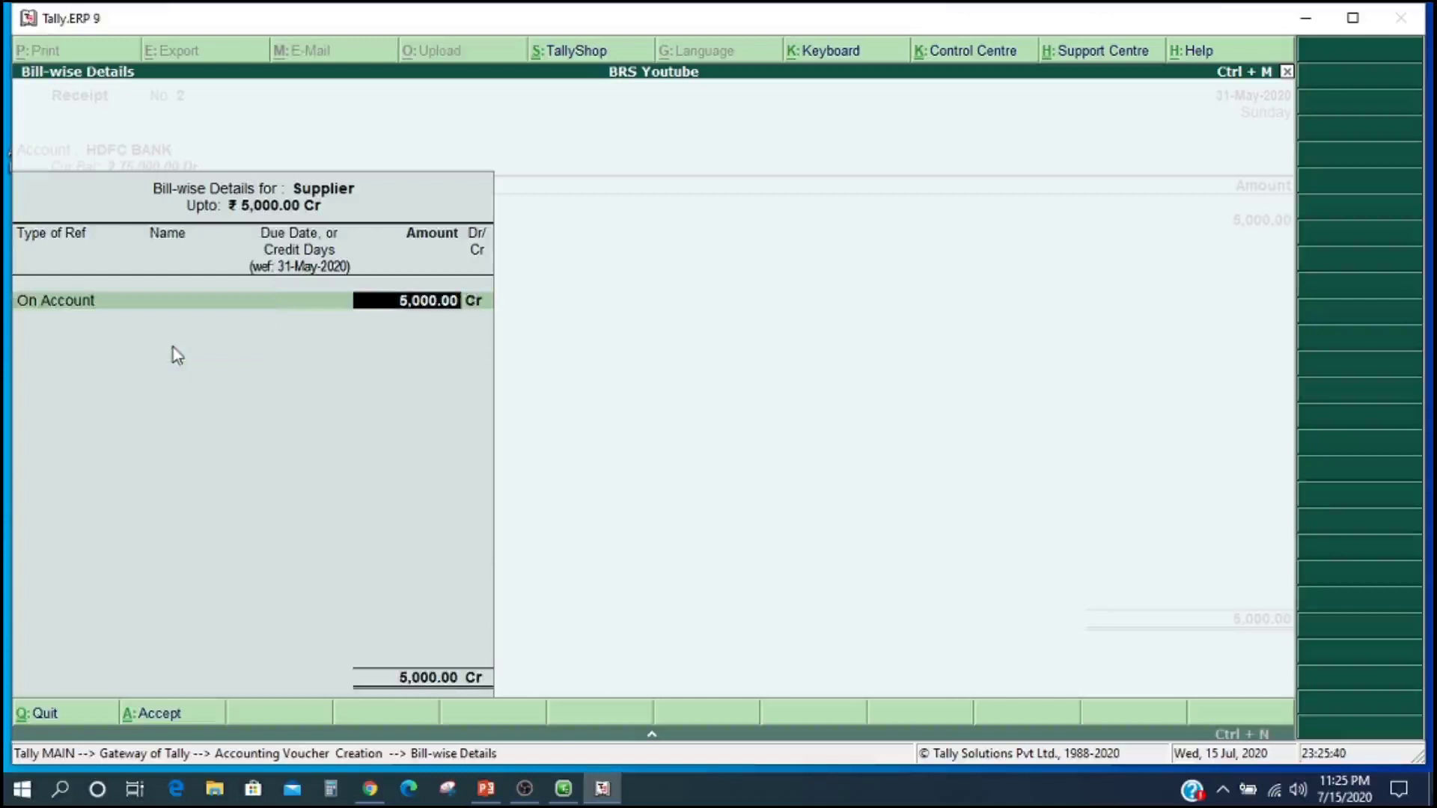
key("Return")
key("Return")
key("Return")
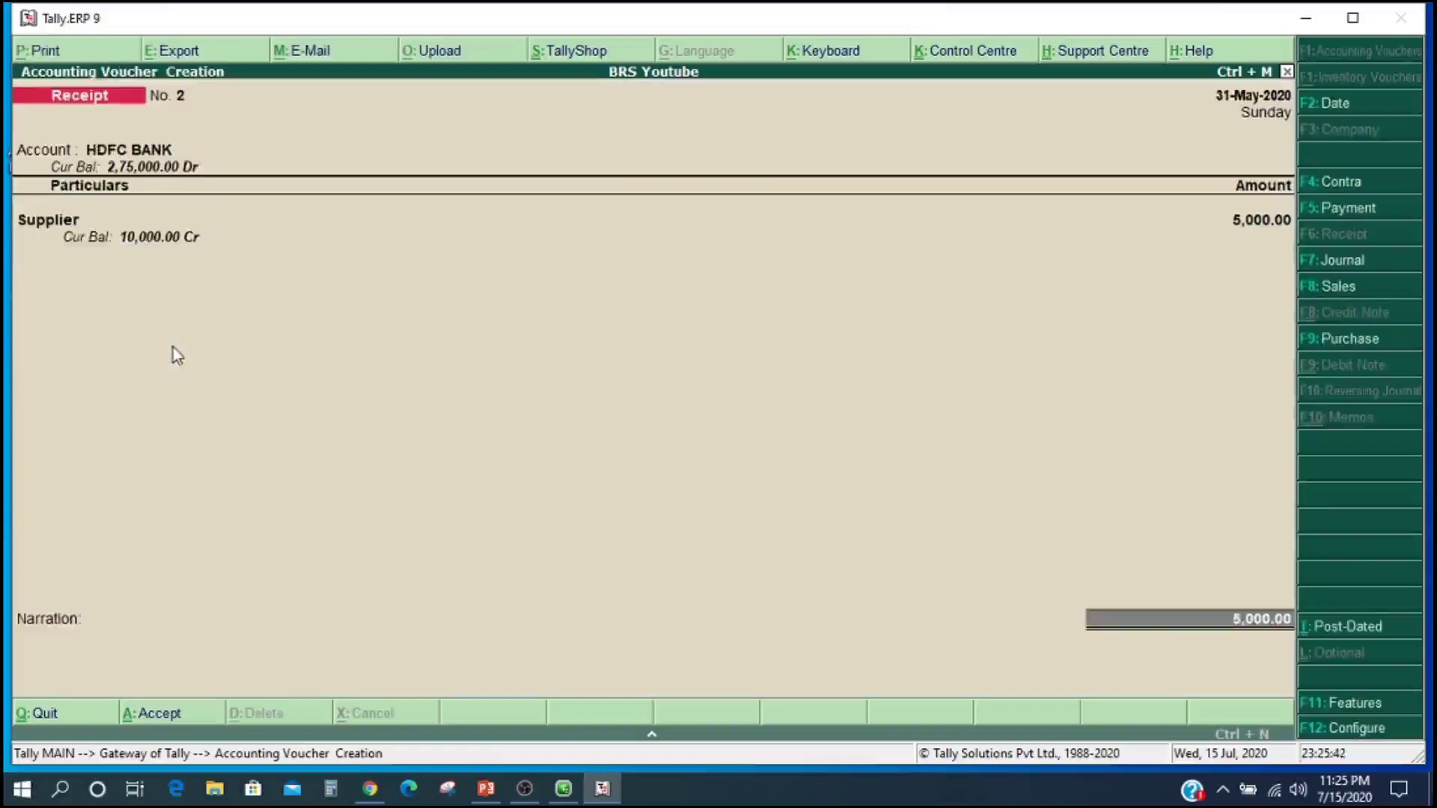
Step: Allocate the receipt as Cheque/DD with instrument number 123453, leave the bank blank and save the voucher
key("Return")
key("Return")
key("Return")
type("12343")
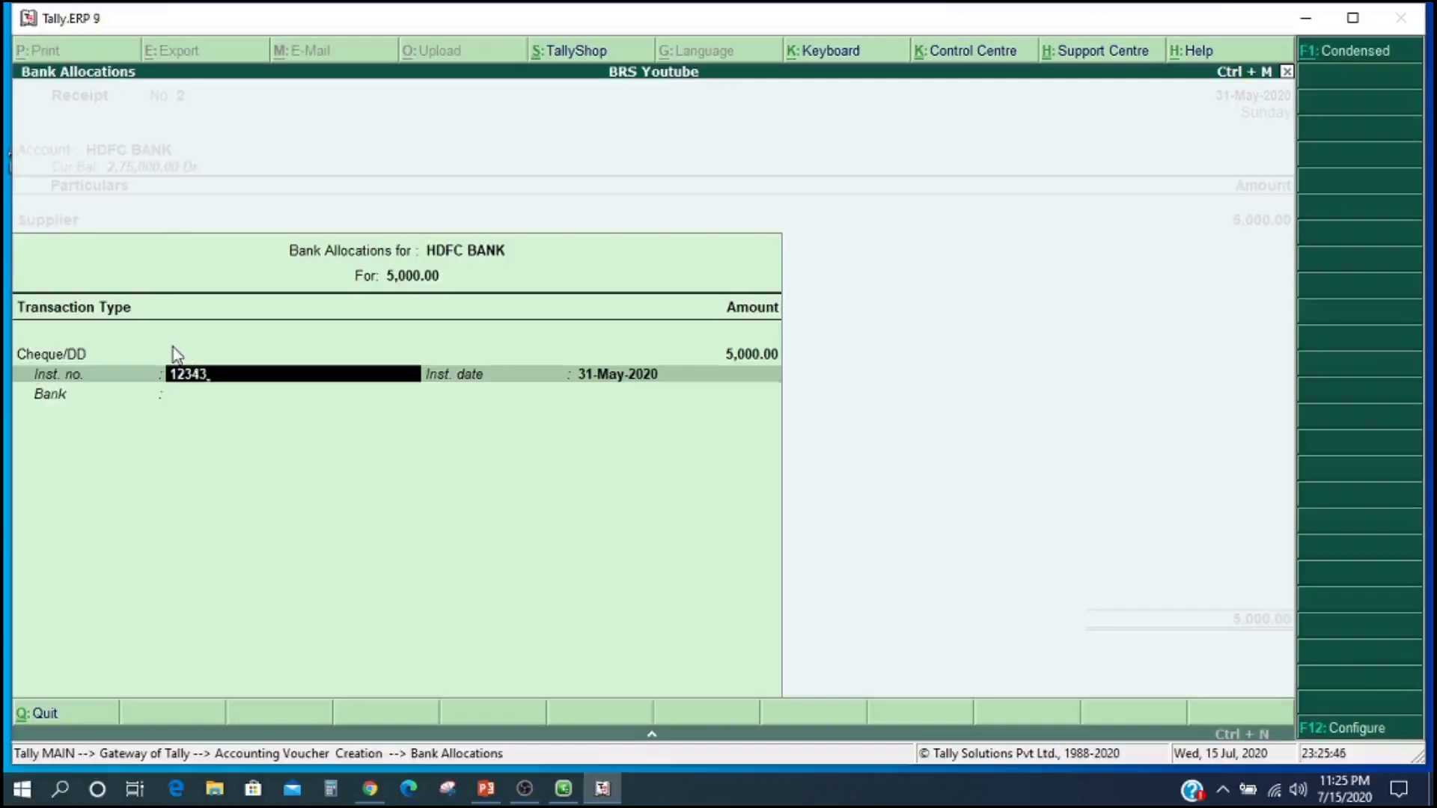
key("BackSpace")
key("BackSpace")
type("4534")
key("BackSpace")
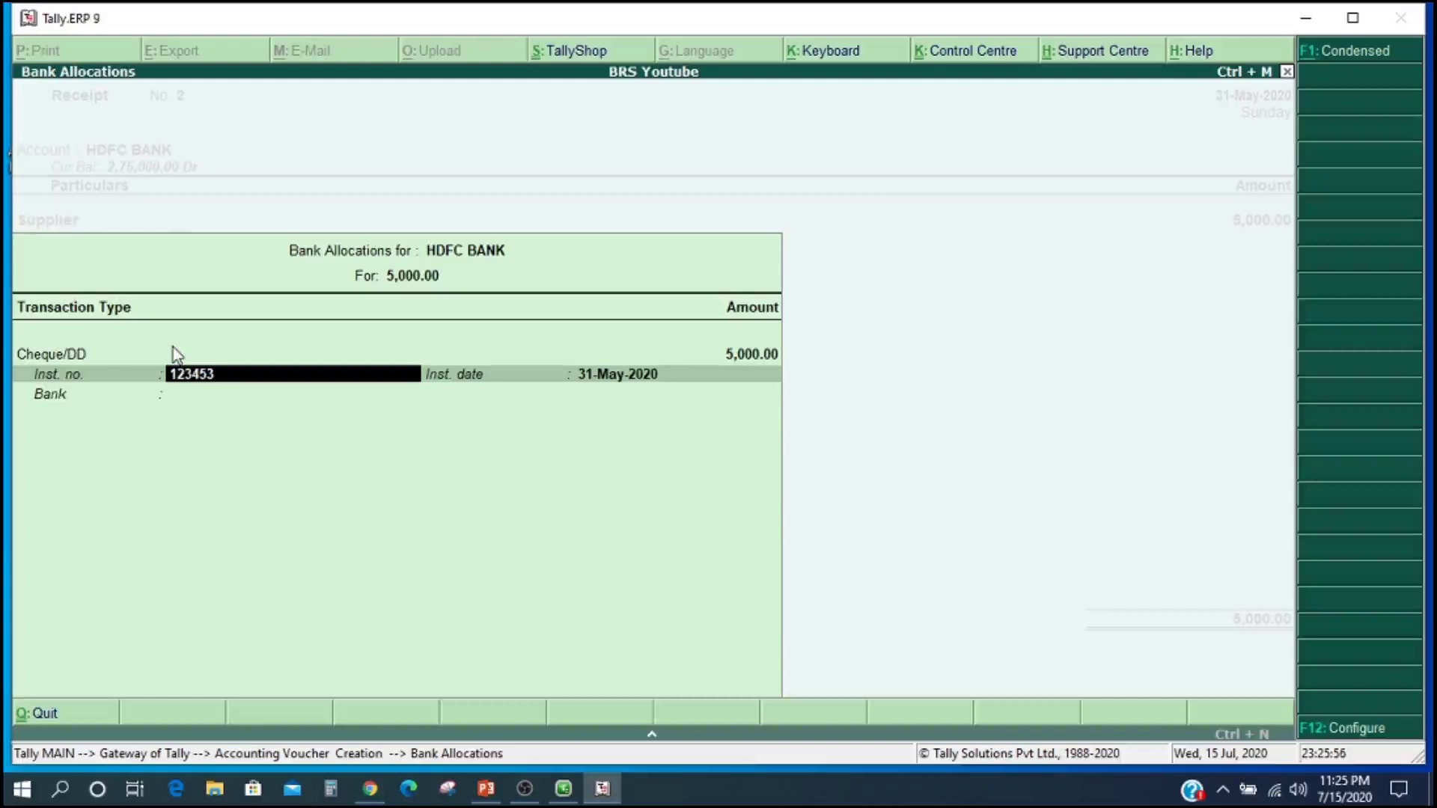
key("Return")
key("Return")
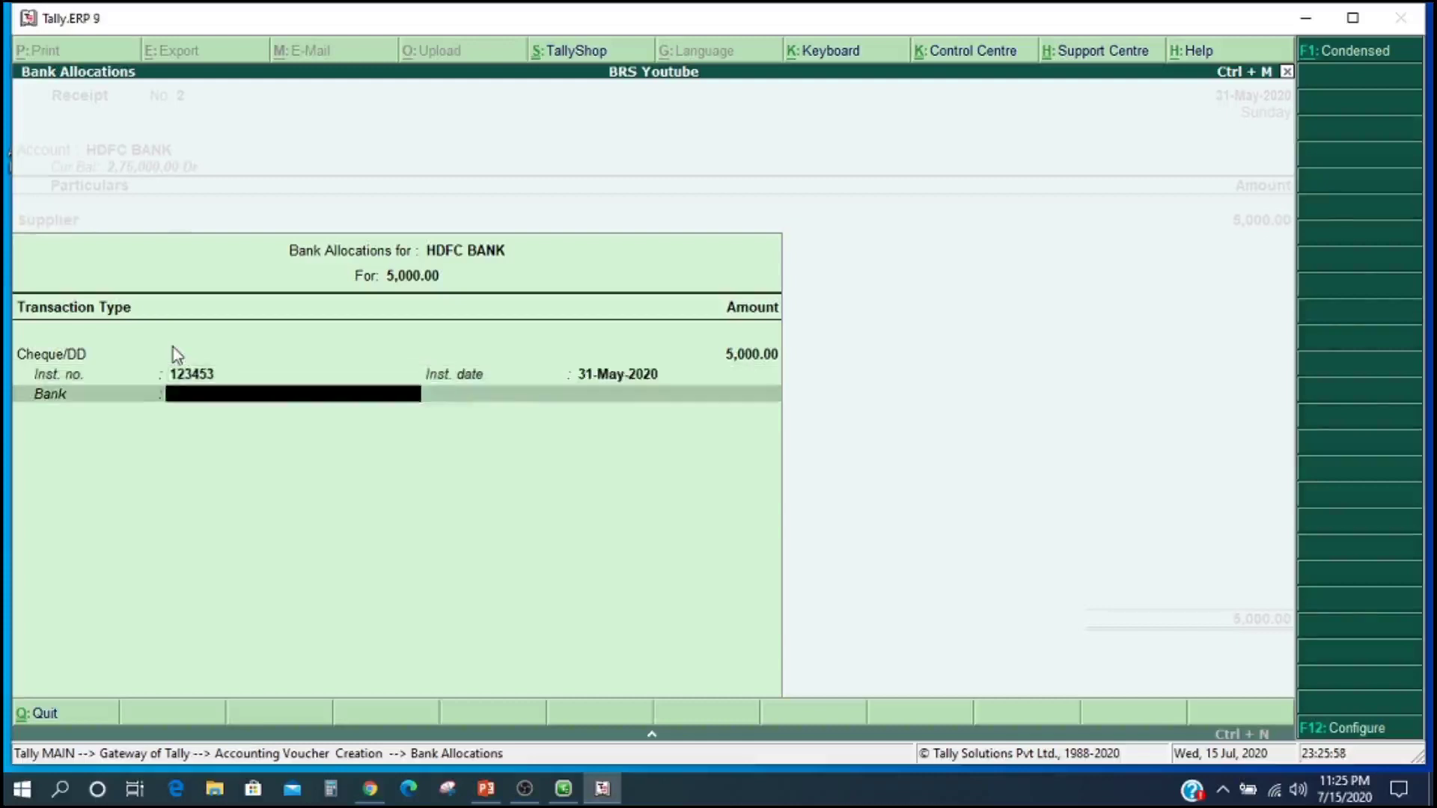
key("Return")
key("Return")
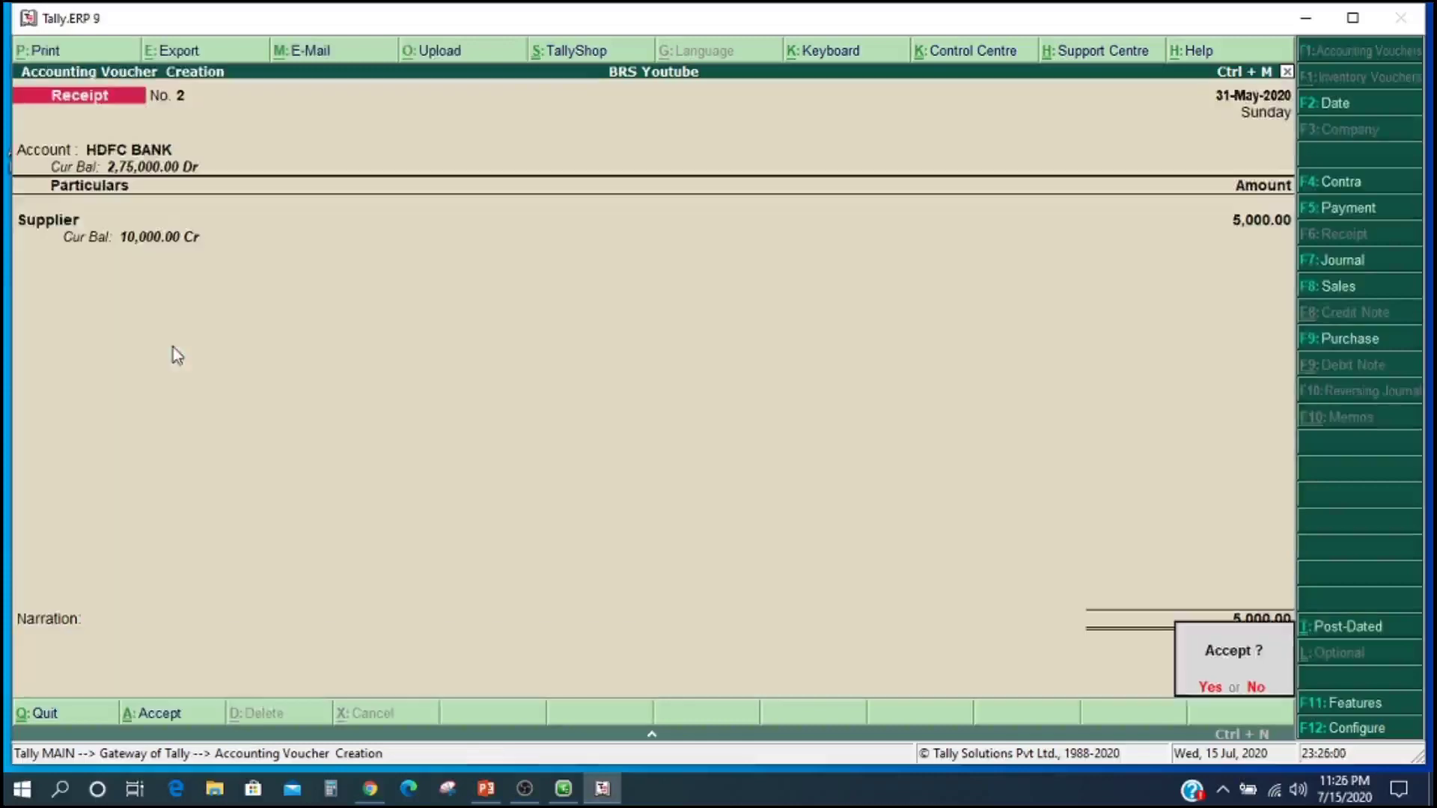
key("Return")
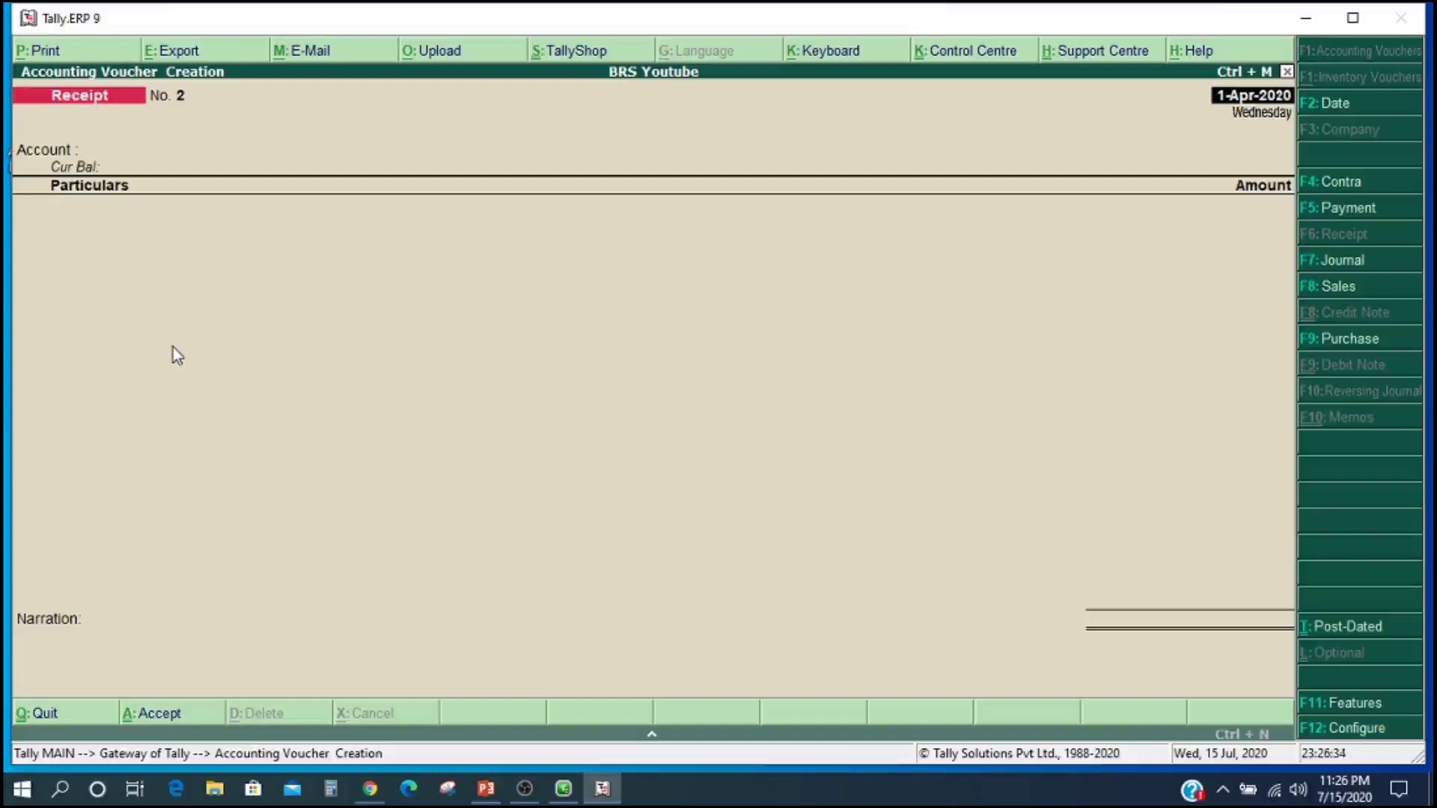
Step: Start a payment voucher dated 31-May-2020 with Petty Cash as the paying account
key("F5")
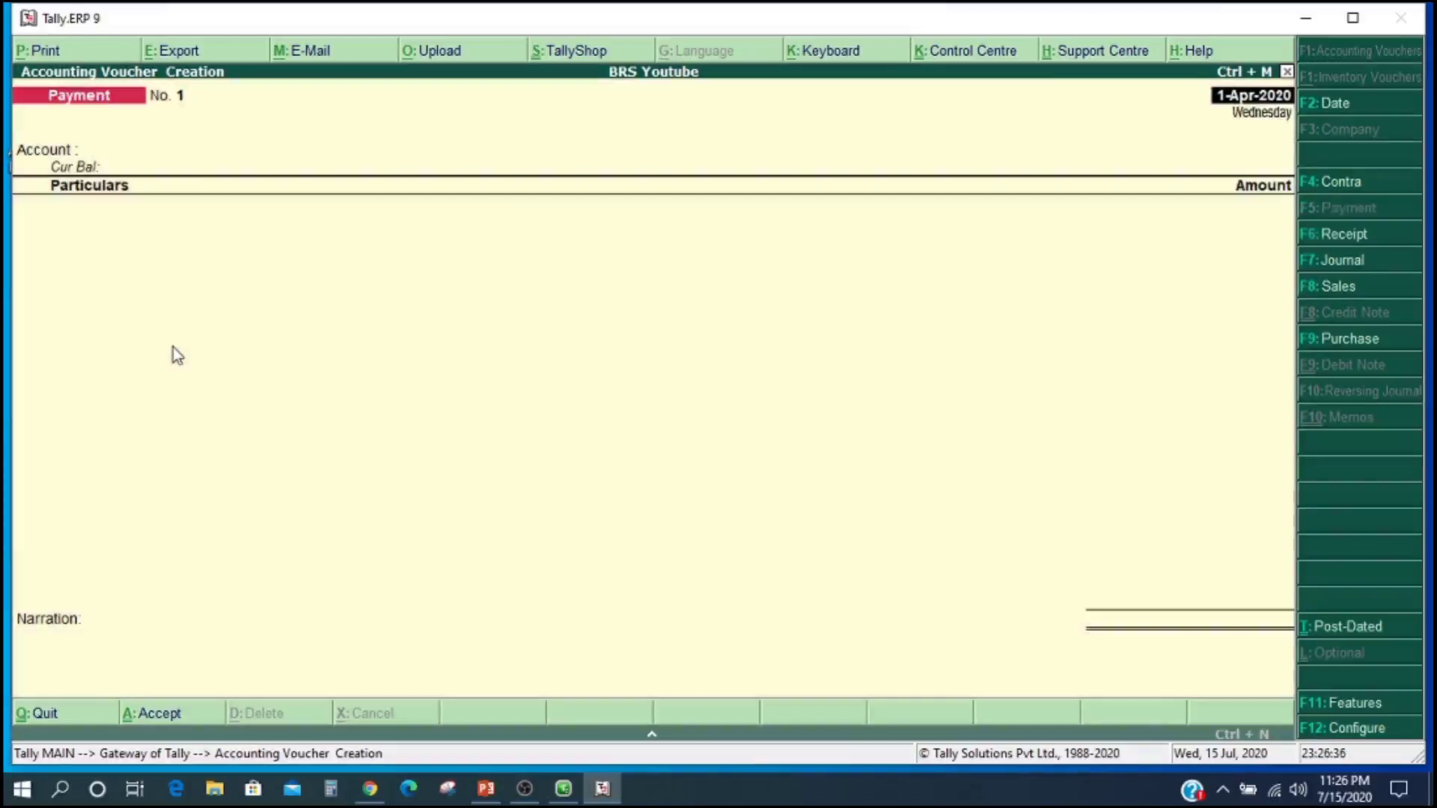
type("31.5")
key("Return")
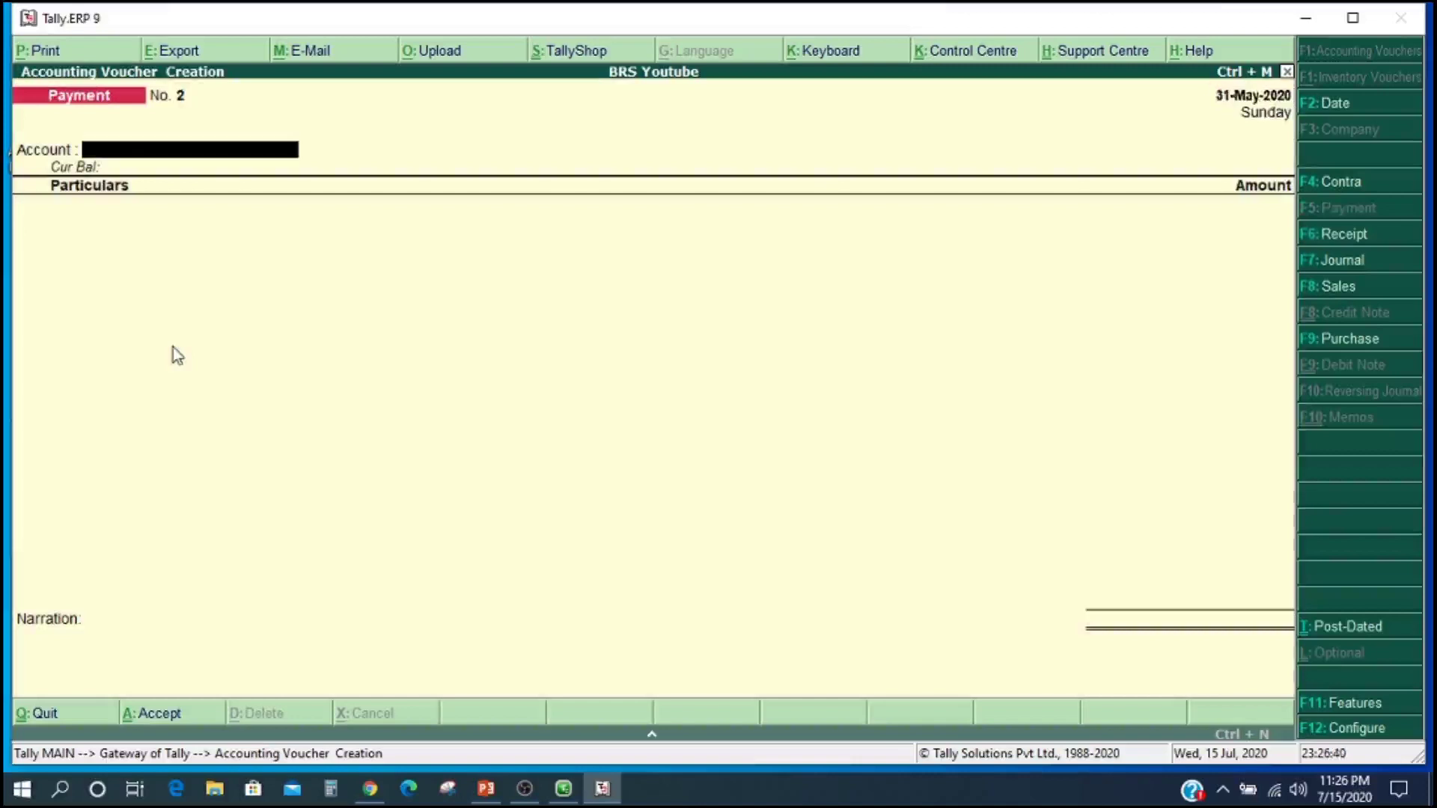
key("Down")
key("Down")
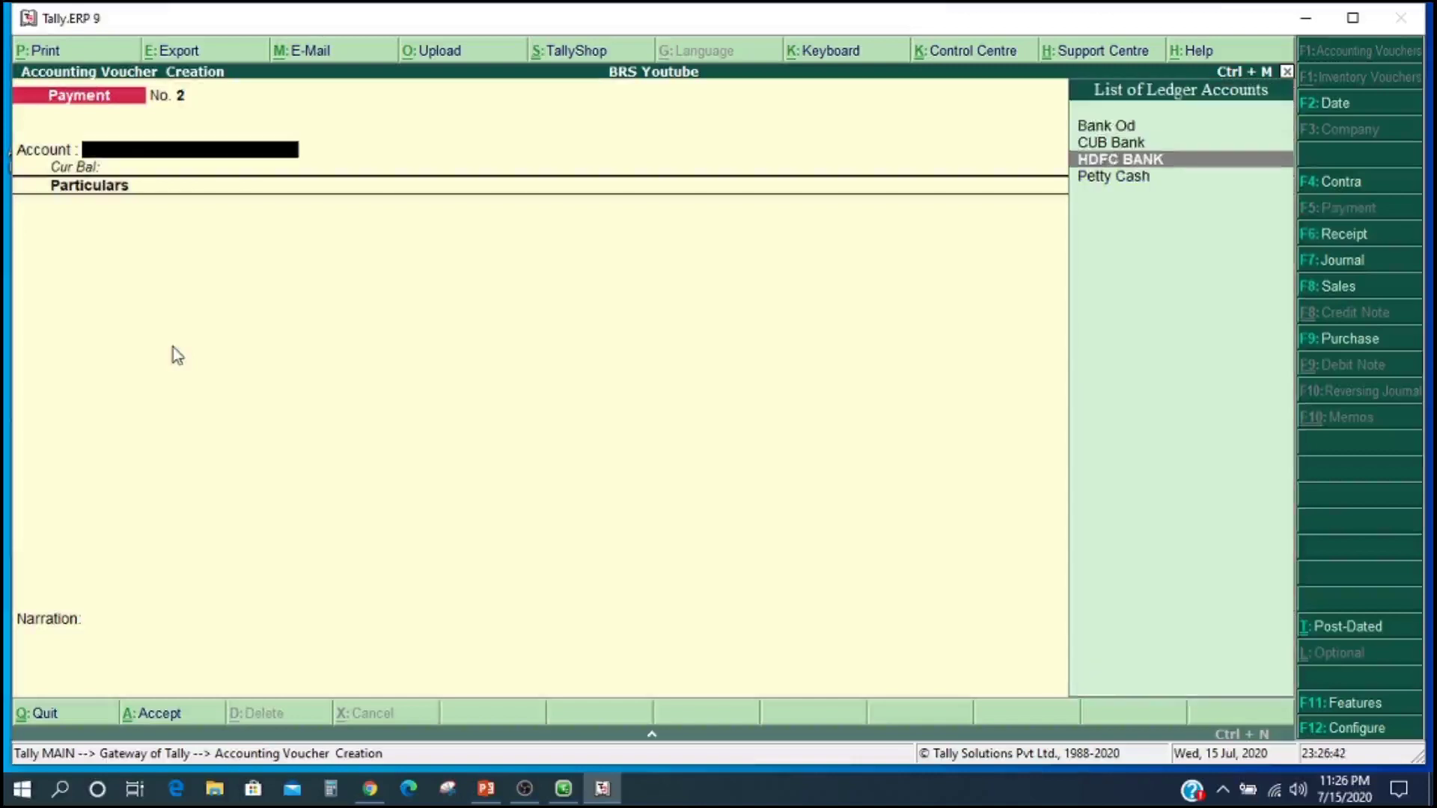
key("Up")
key("Down")
key("Down")
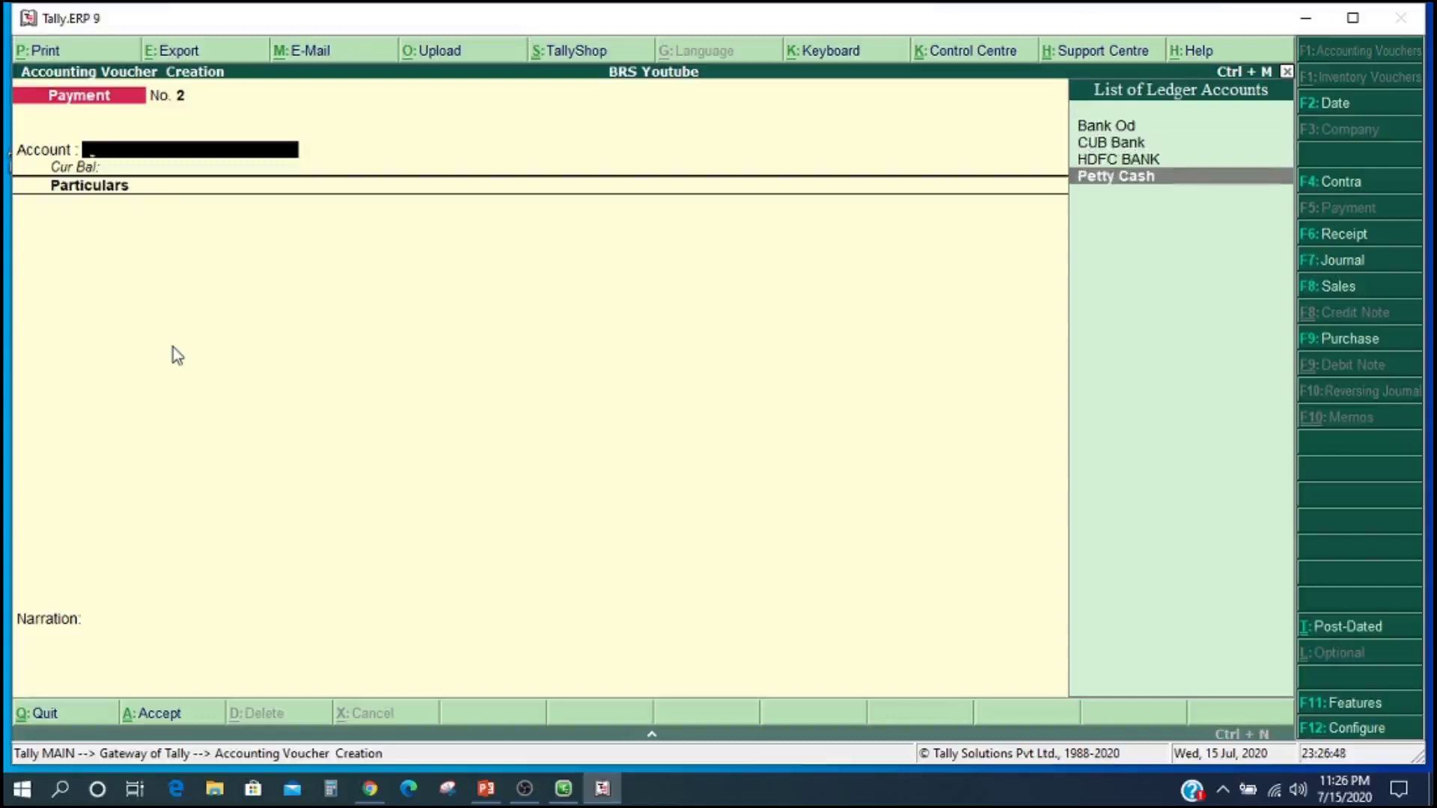
key("Return")
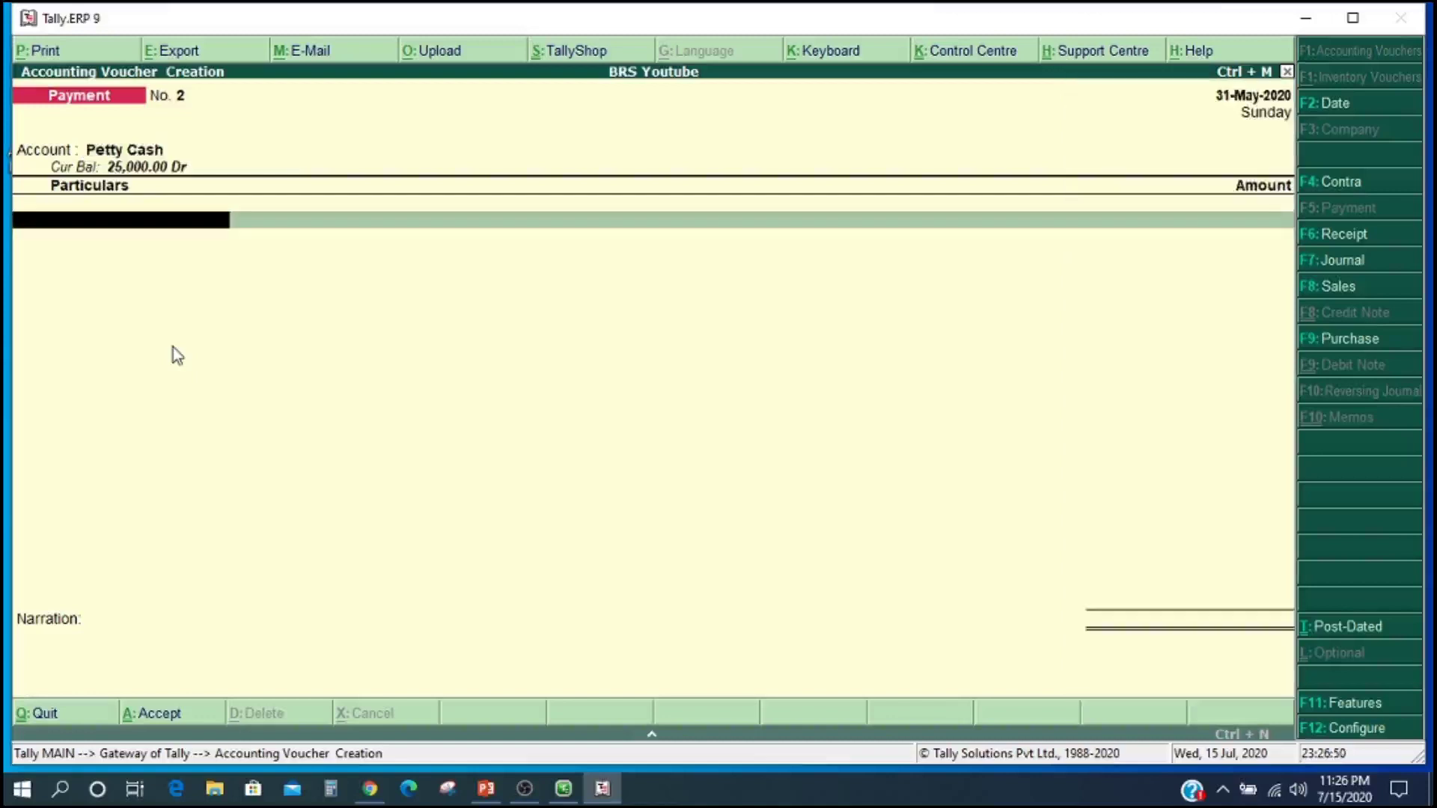
Step: Add Supplier to the payment voucher's particulars with an amount of 5000
key("Down")
key("Down")
key("Down")
key("Down")
key("Down")
key("Down")
key("Down")
key("Down")
key("Down")
key("Down")
key("Down")
key("Down")
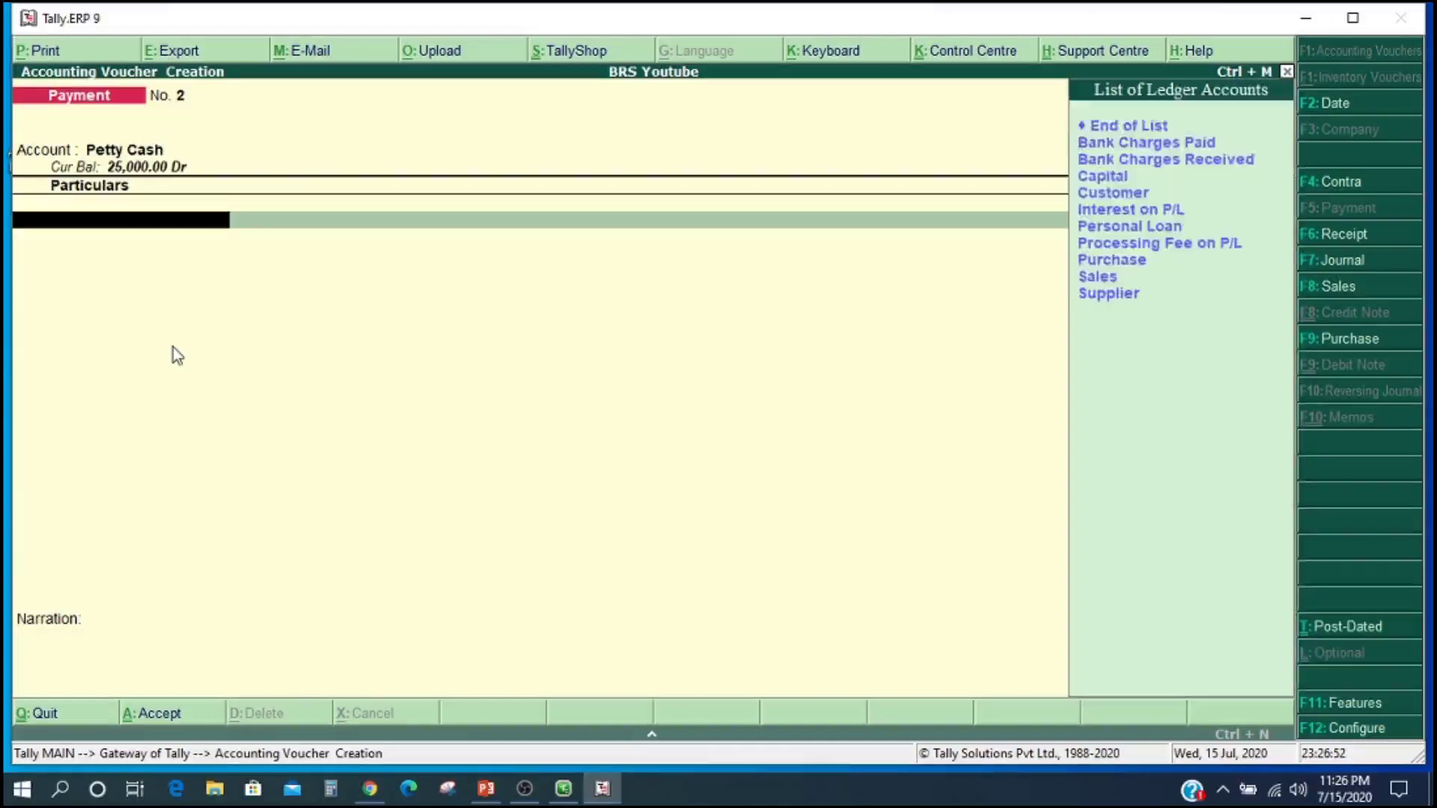
key("Return")
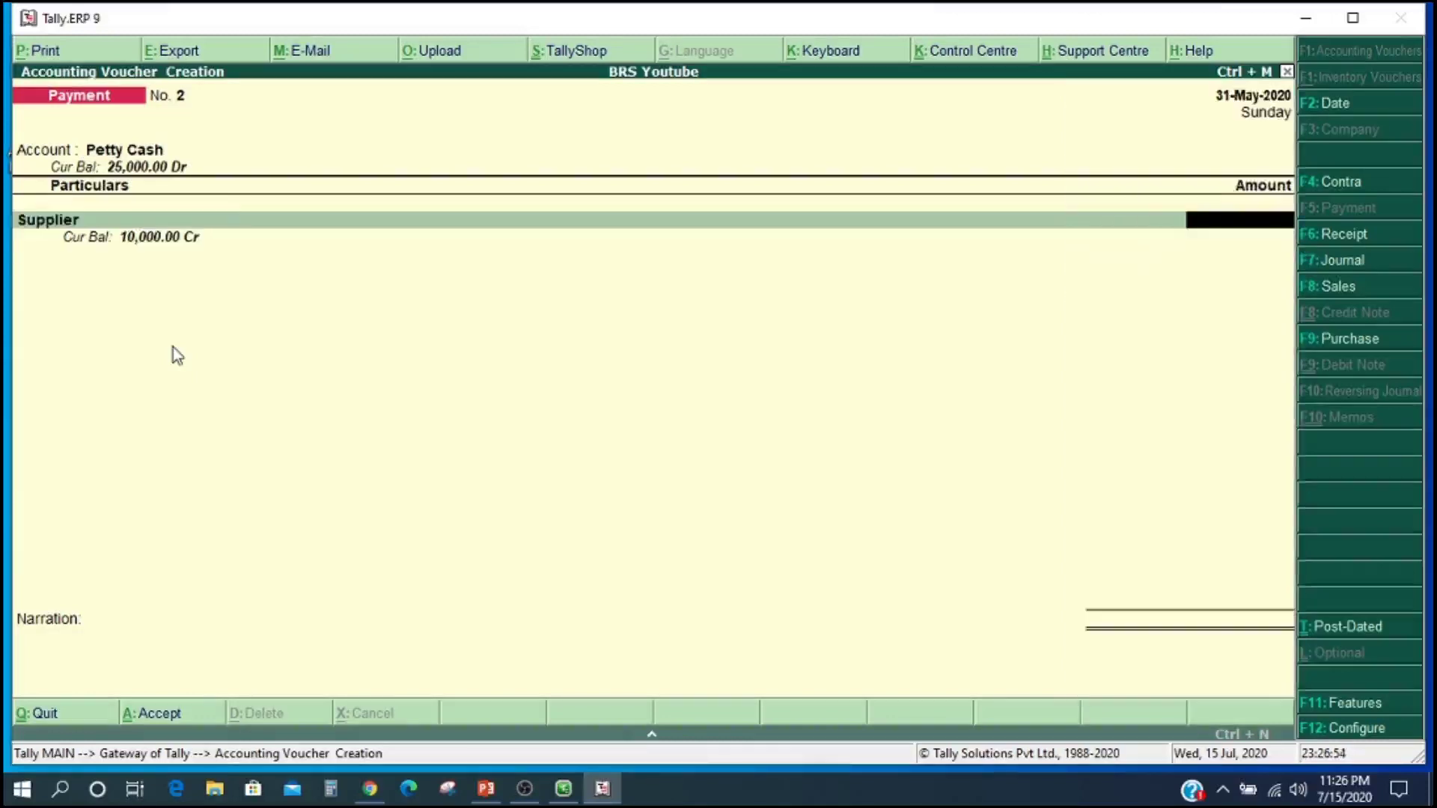
type("5000")
key("Return")
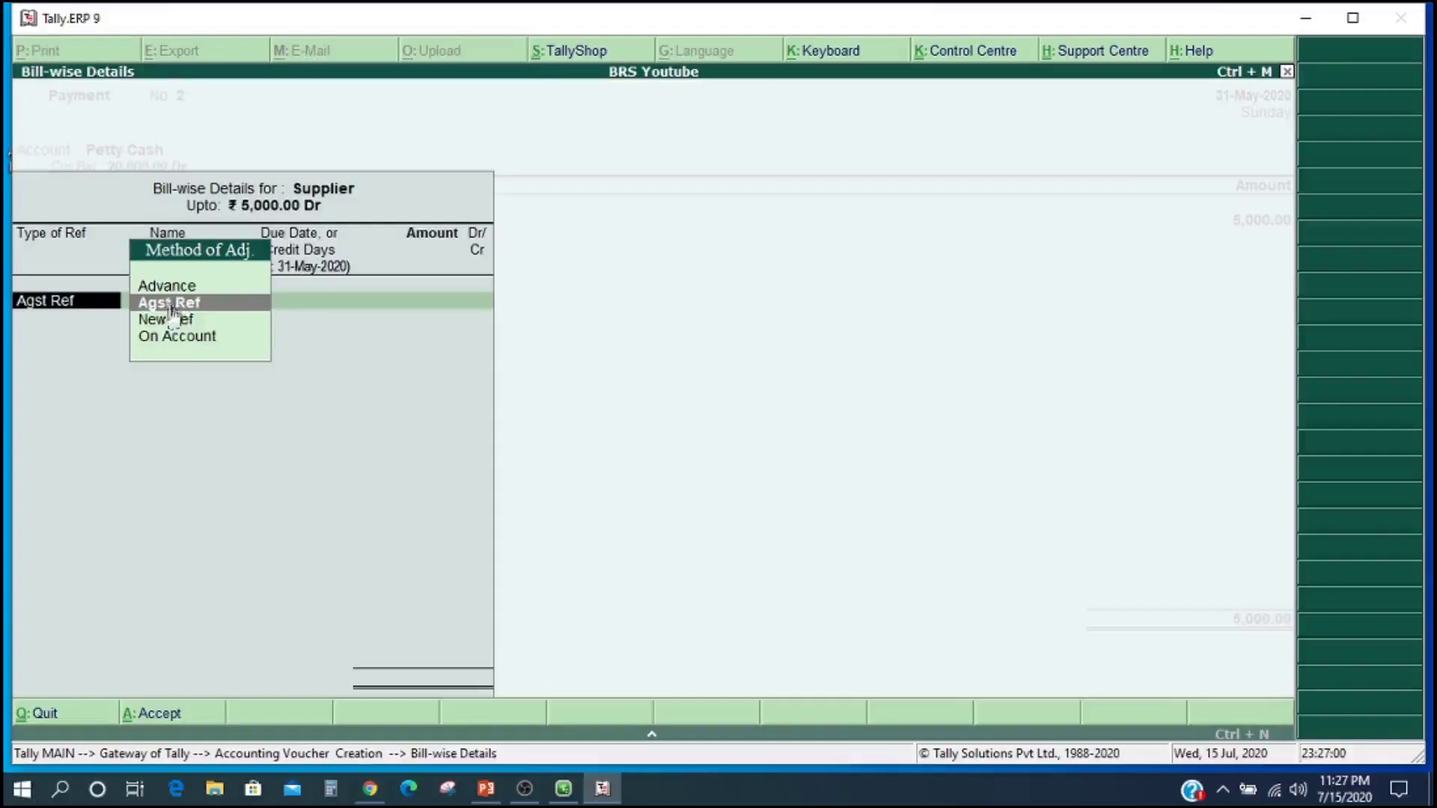
Step: Allocate the supplier payment's full amount as On Account in the bill-wise details
left_click(172, 338)
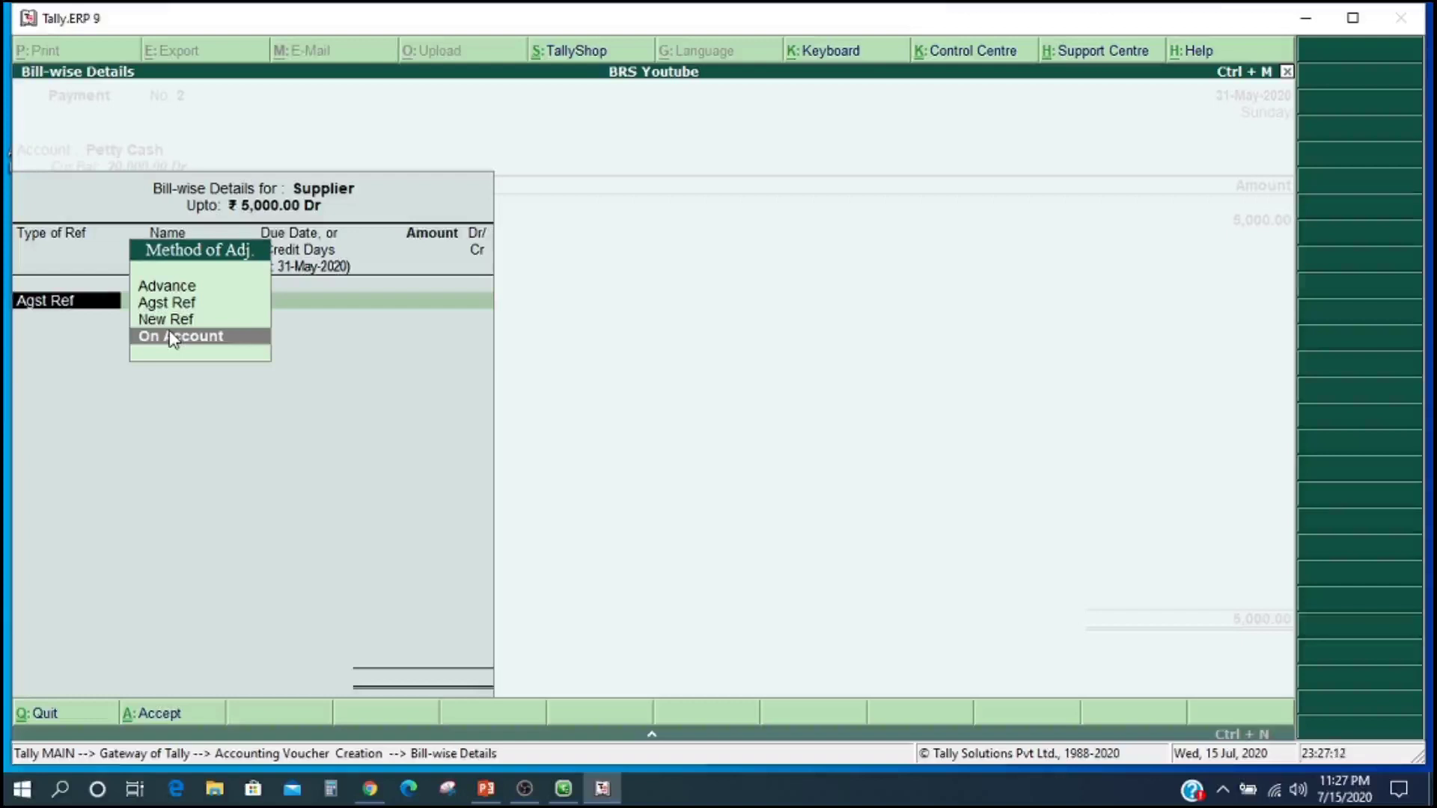
left_click(172, 337)
key("Return")
key("Return")
key("Return")
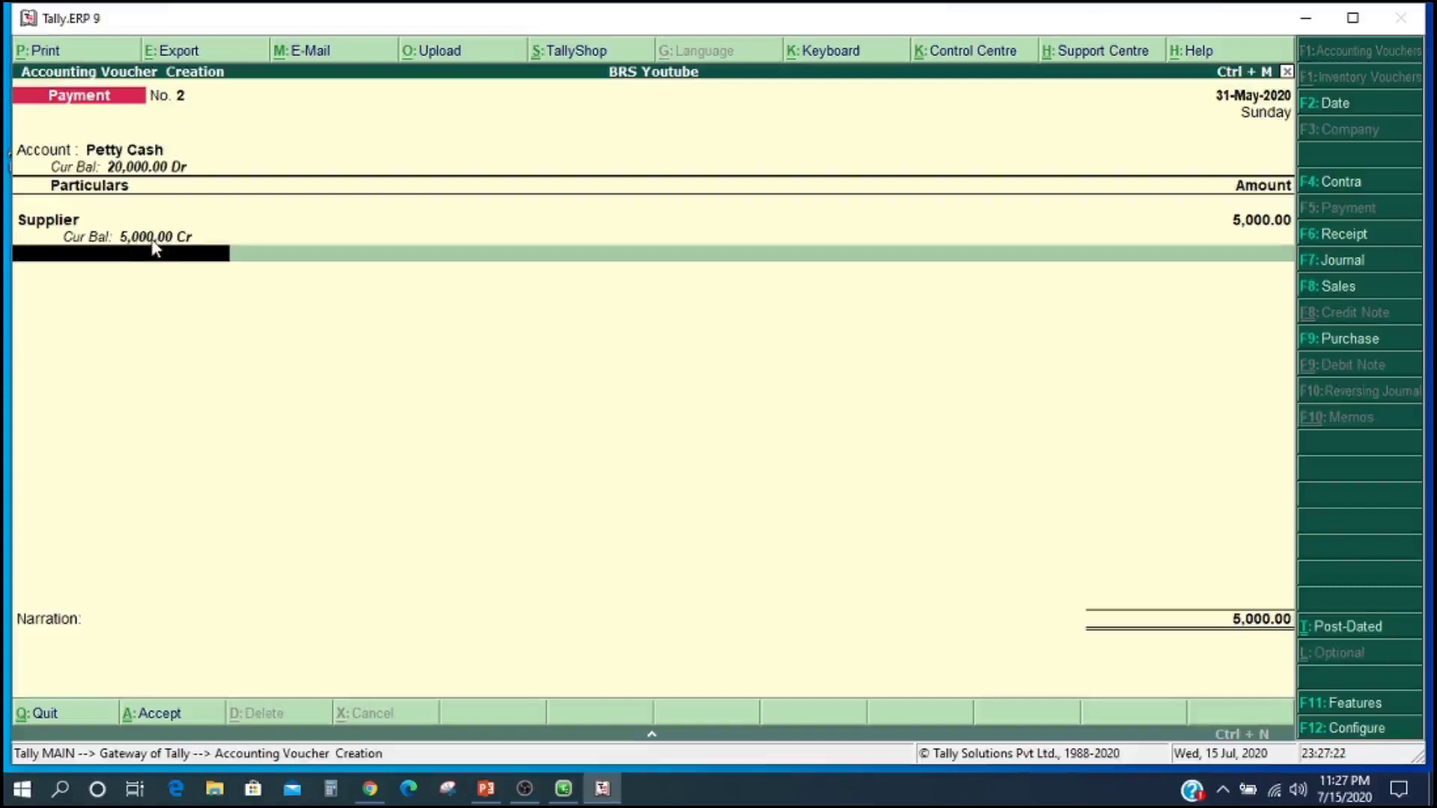
Step: Add Bank Charges Paid as a second line of the payment voucher with an amount of 500
type("B")
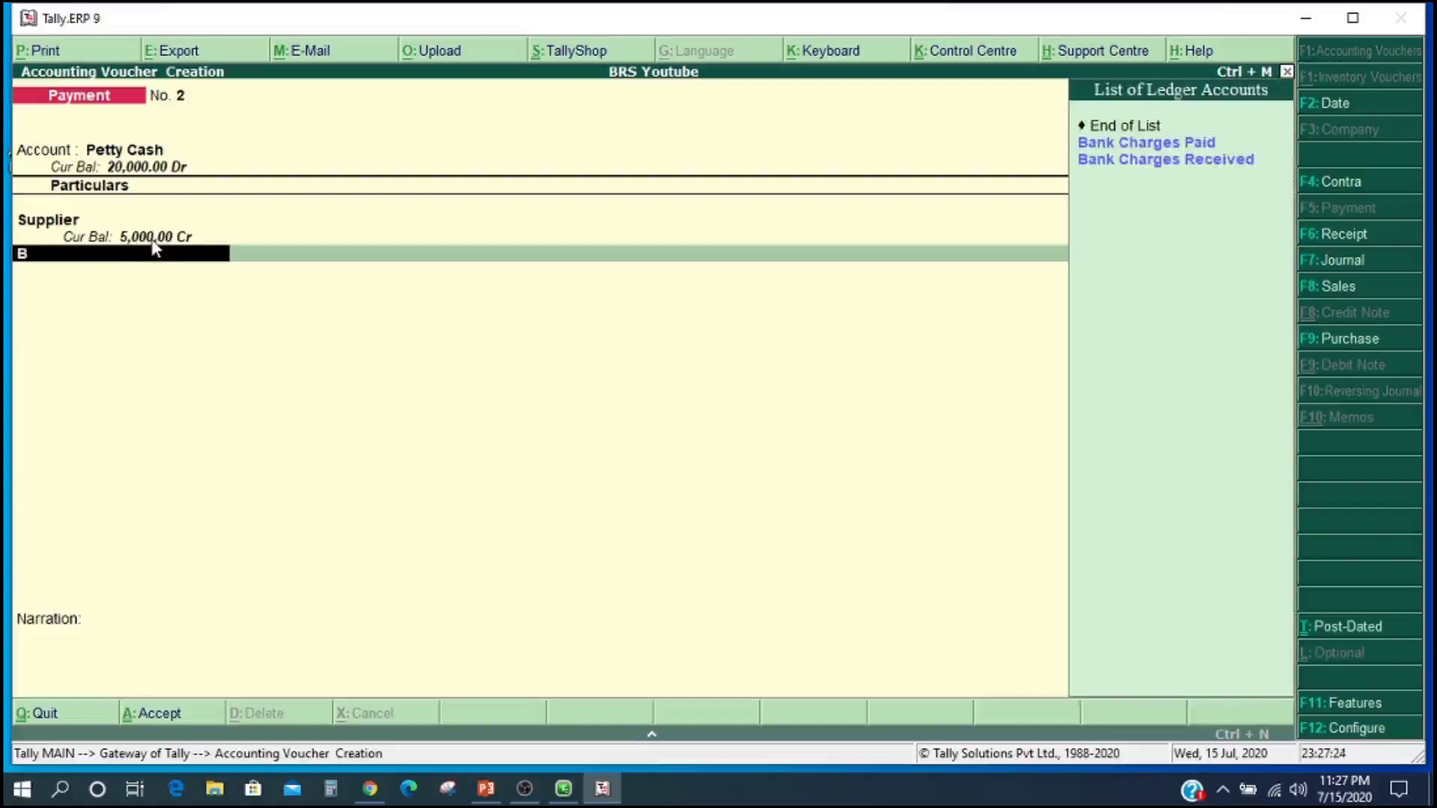
key("Return")
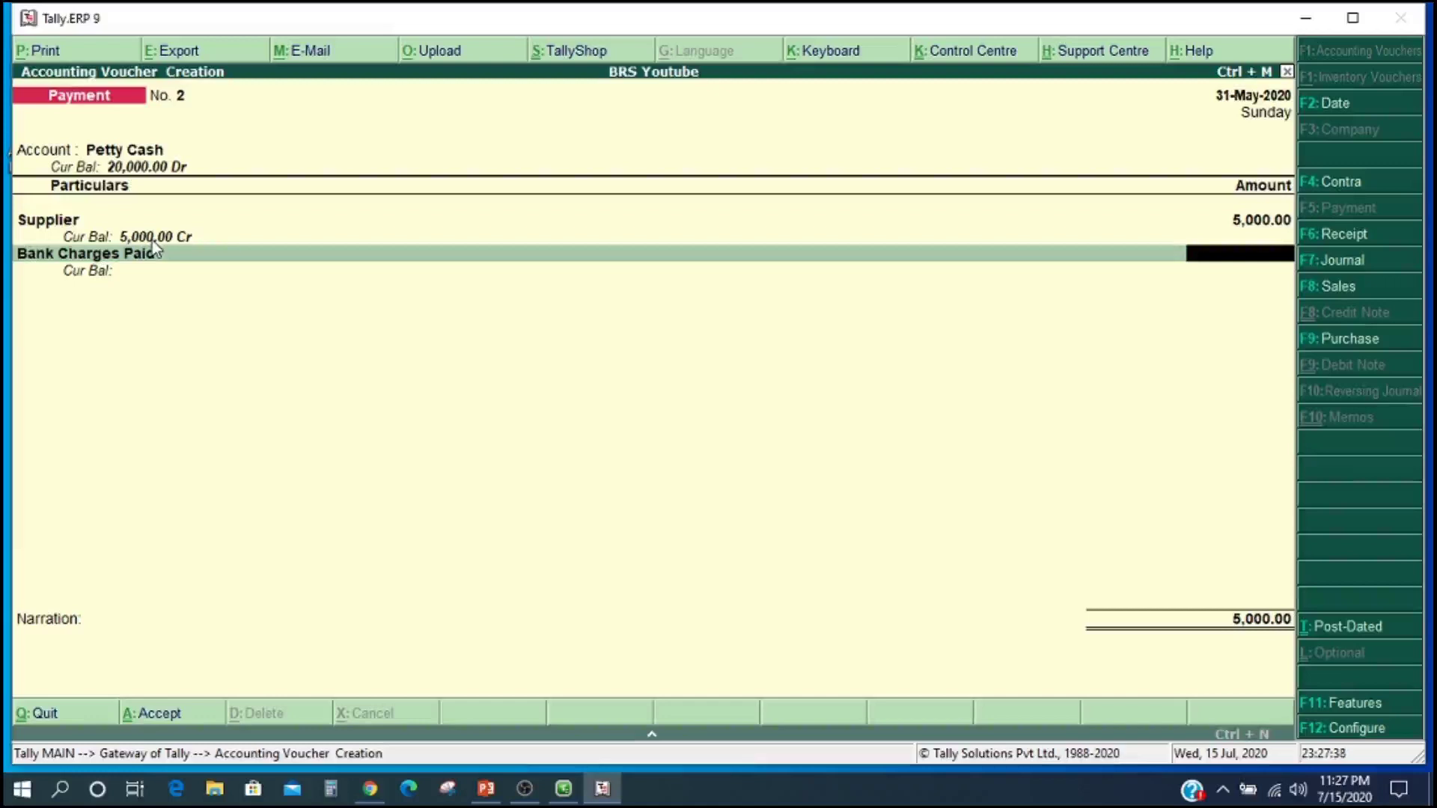
type("500")
key("Return")
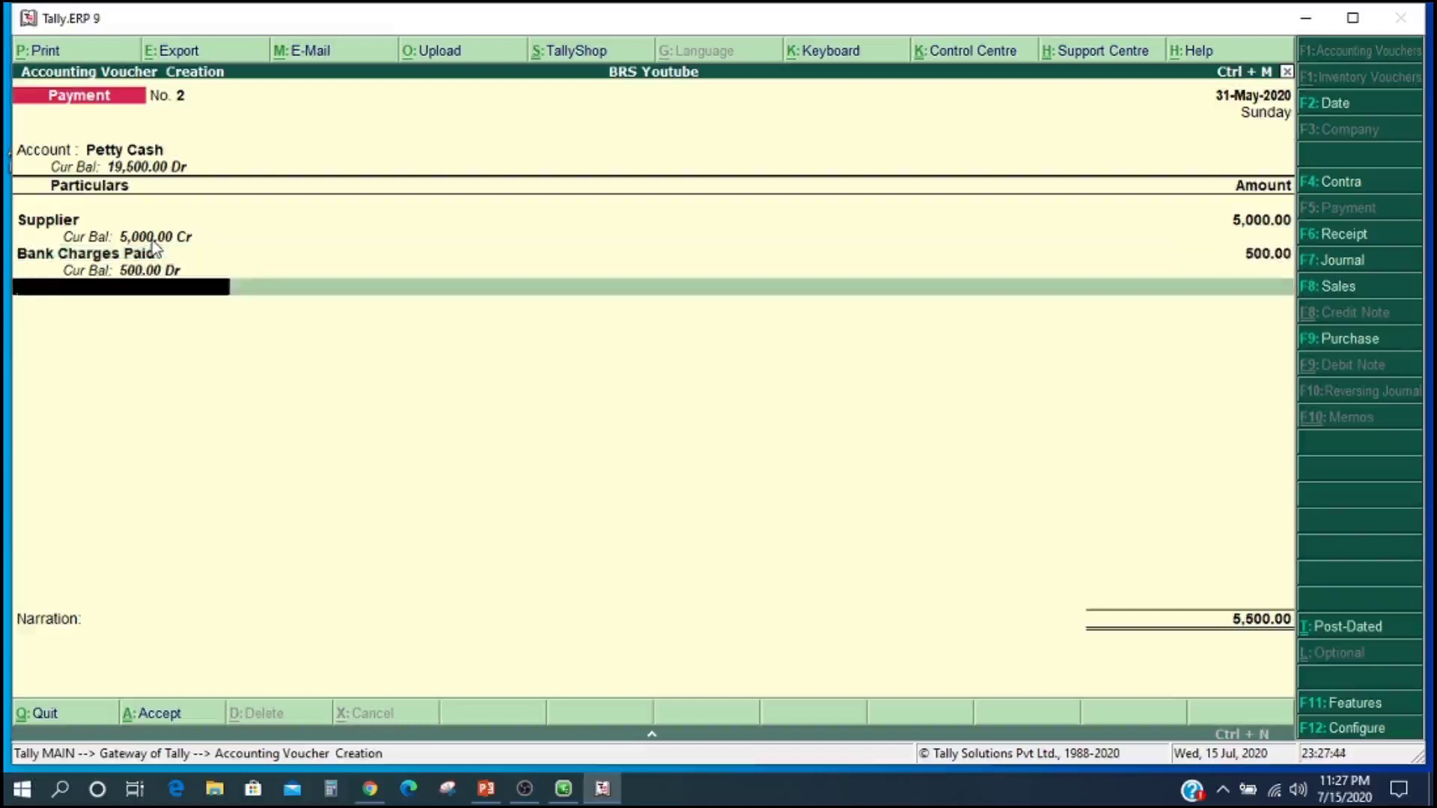
Step: Enter the narration "cheque bounce charges paid" and save the payment voucher
key("Return")
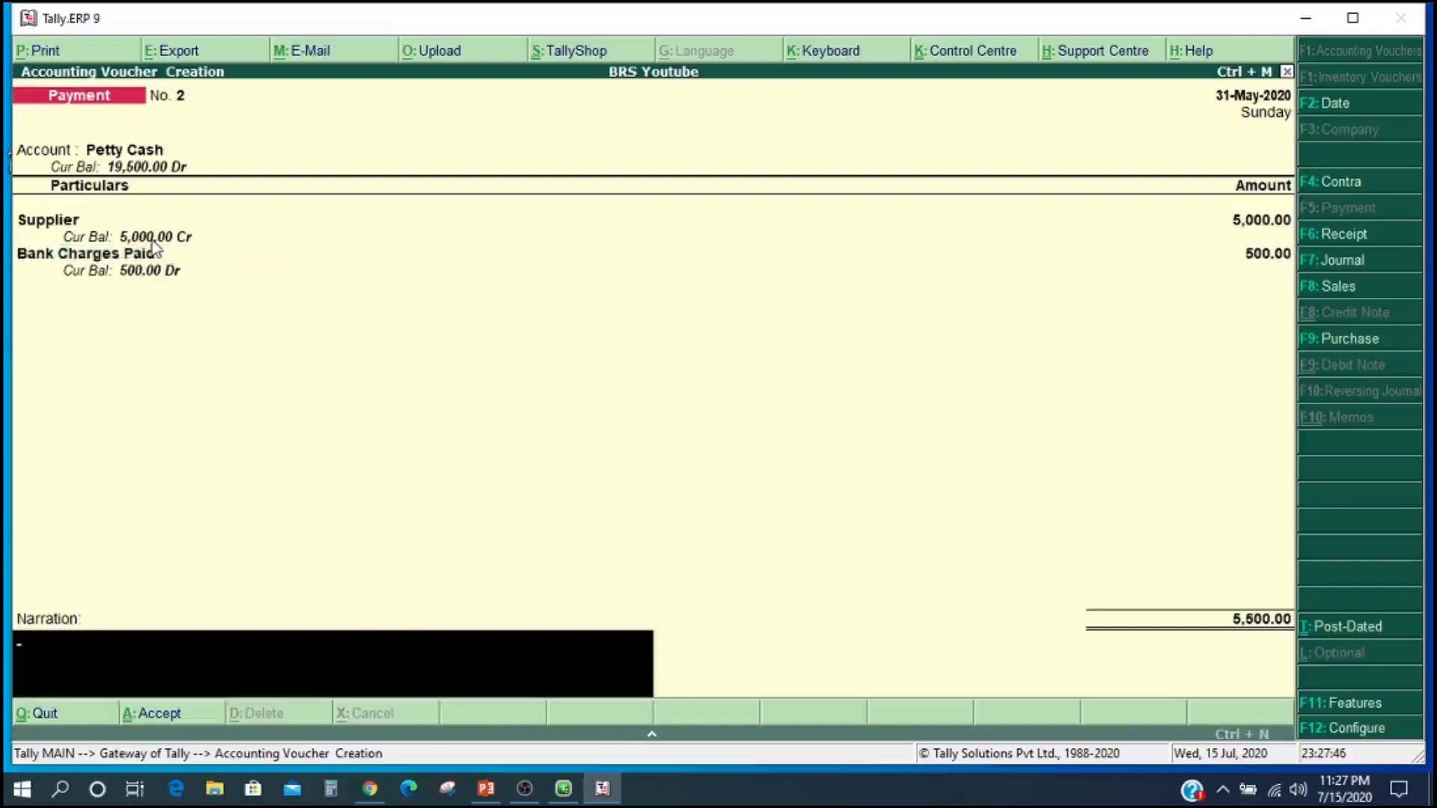
key("Return")
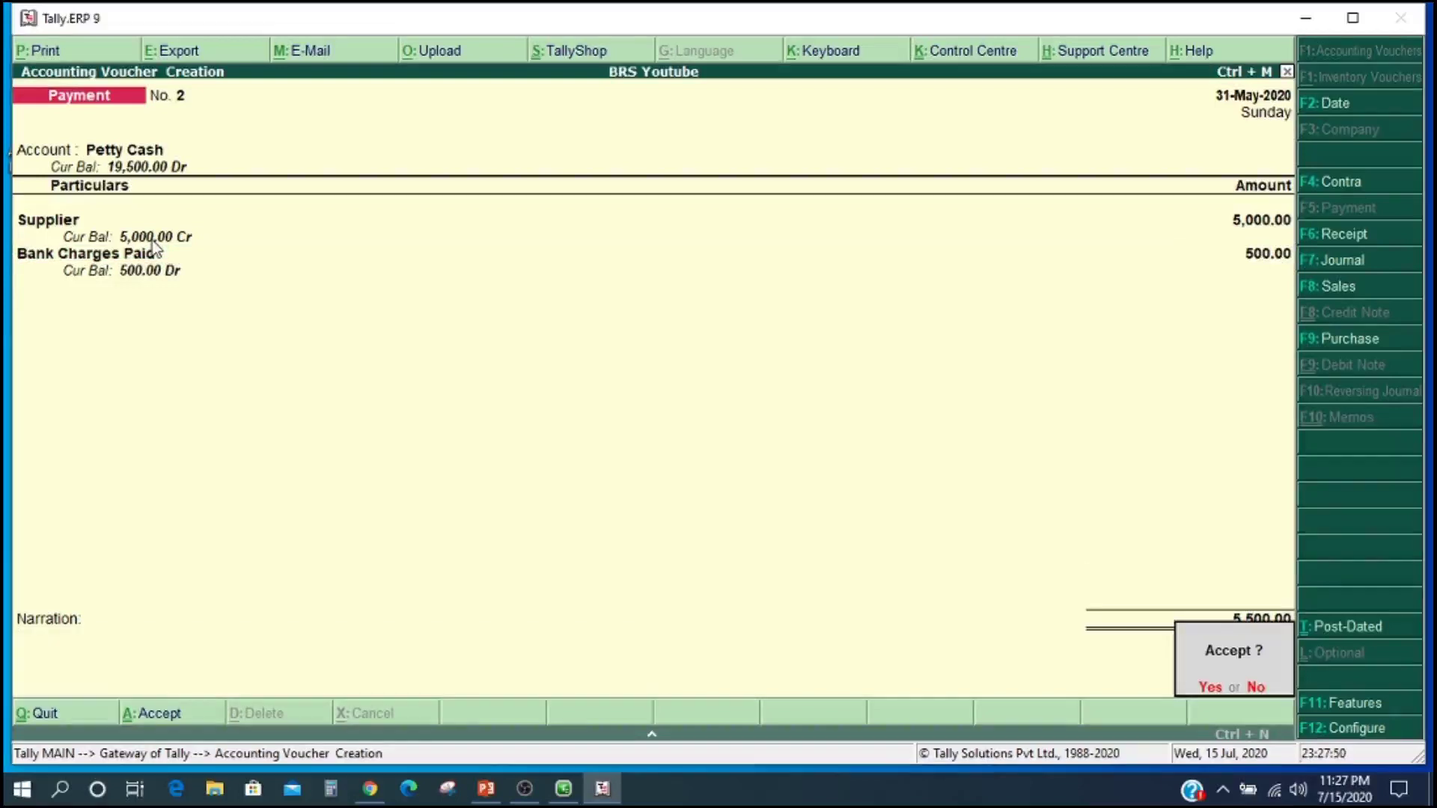
key("Escape")
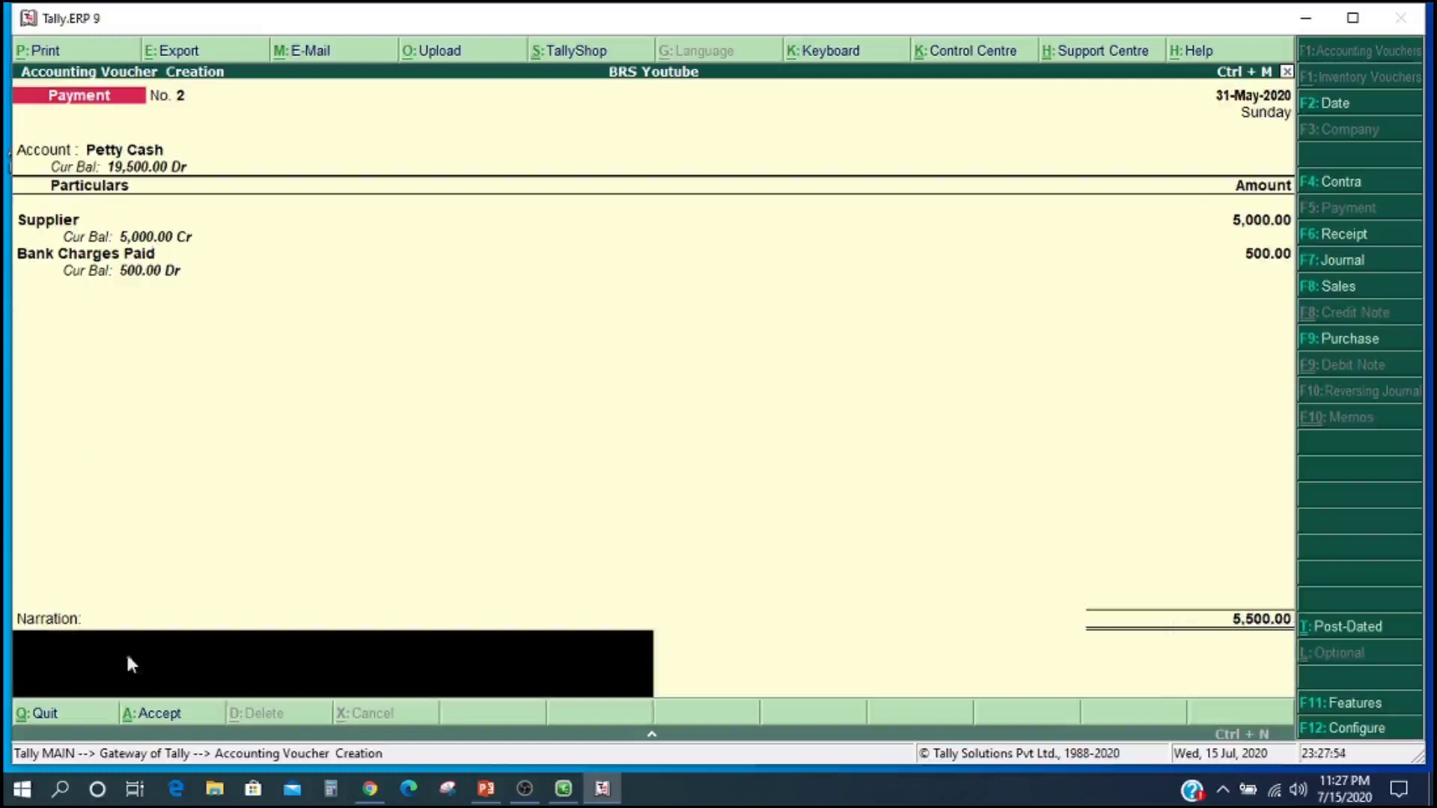
type("cheque bounce charges paid")
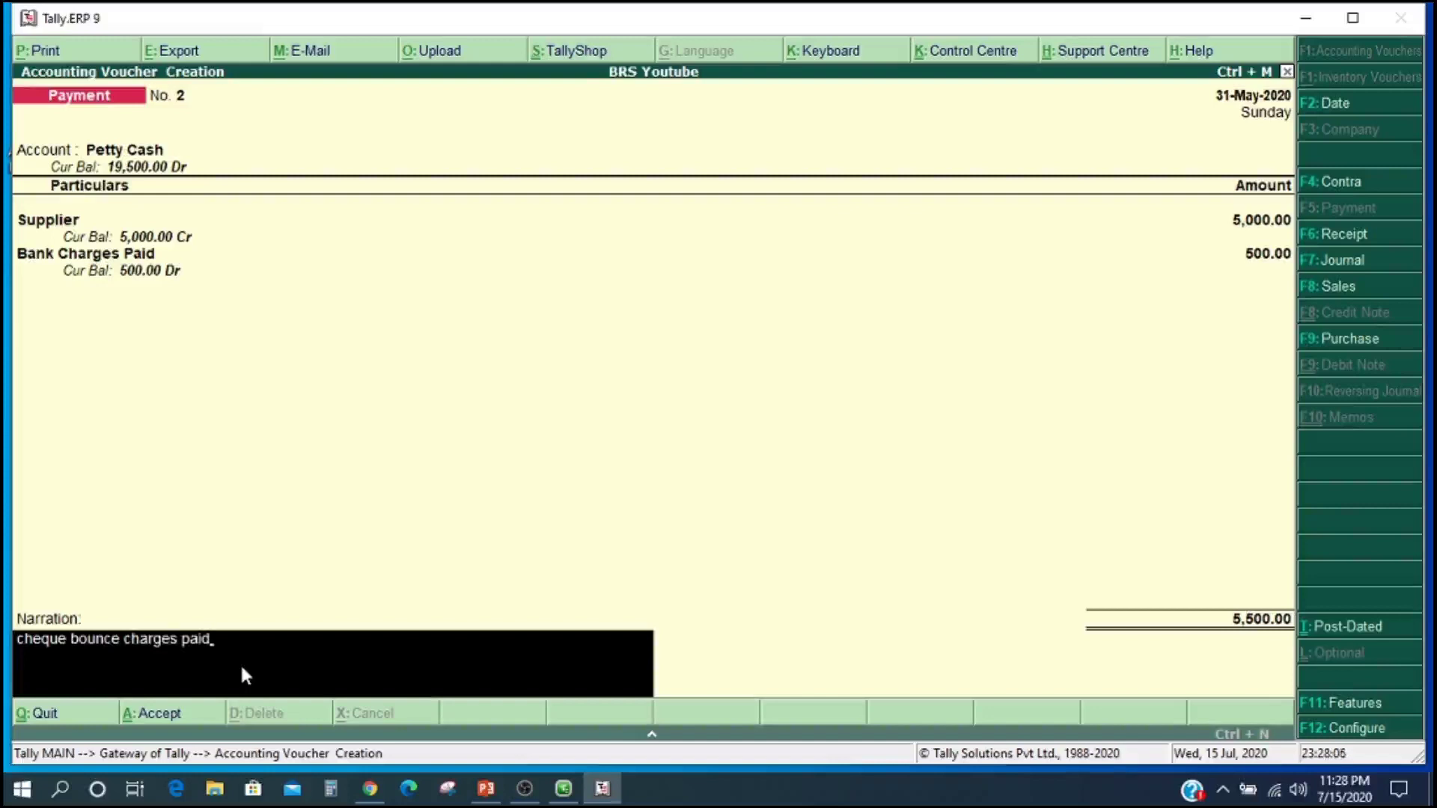
key("Return")
left_click(247, 675)
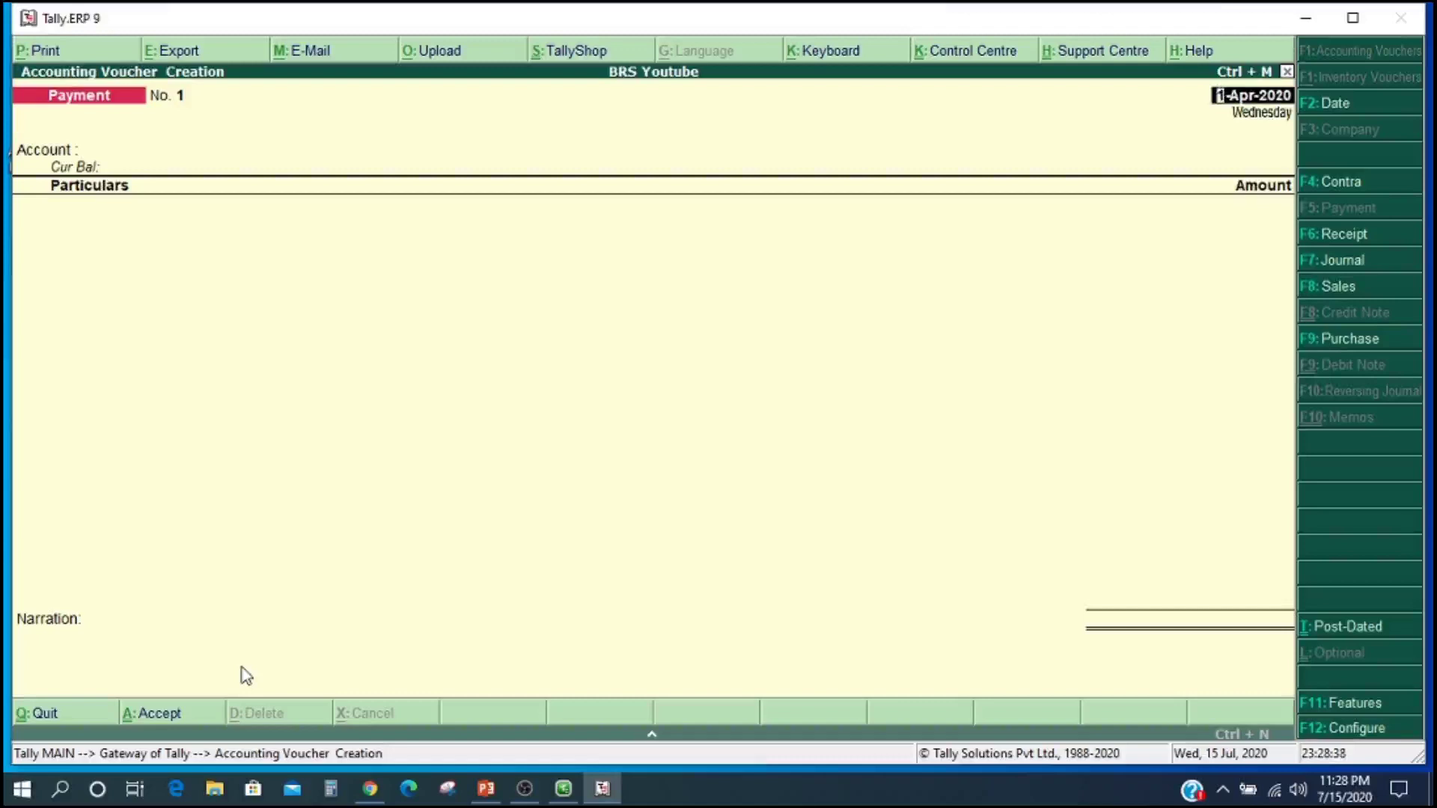
Step: Start a sales voucher dated 1-May-2020 with reference number 123
key("F8")
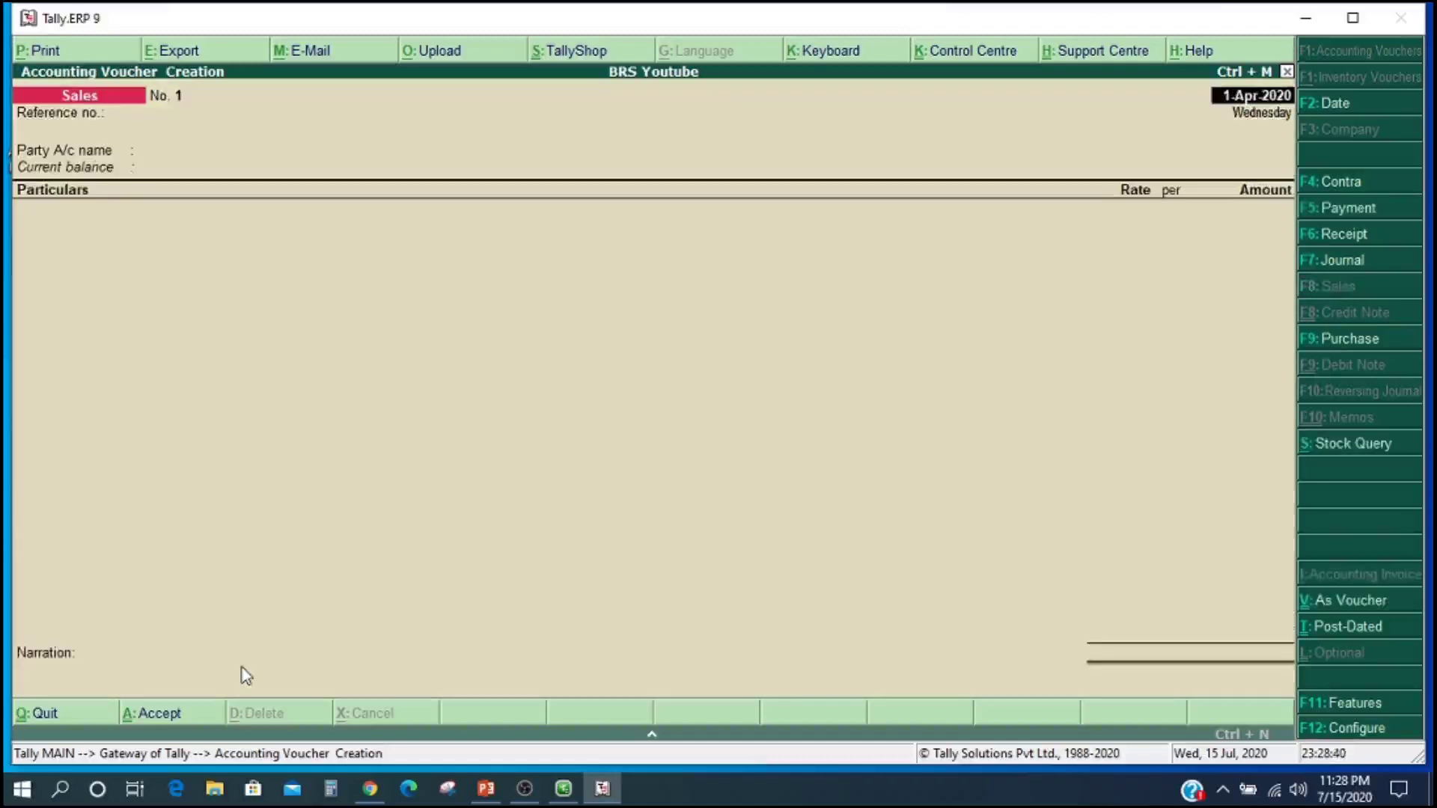
type("1.5")
key("Return")
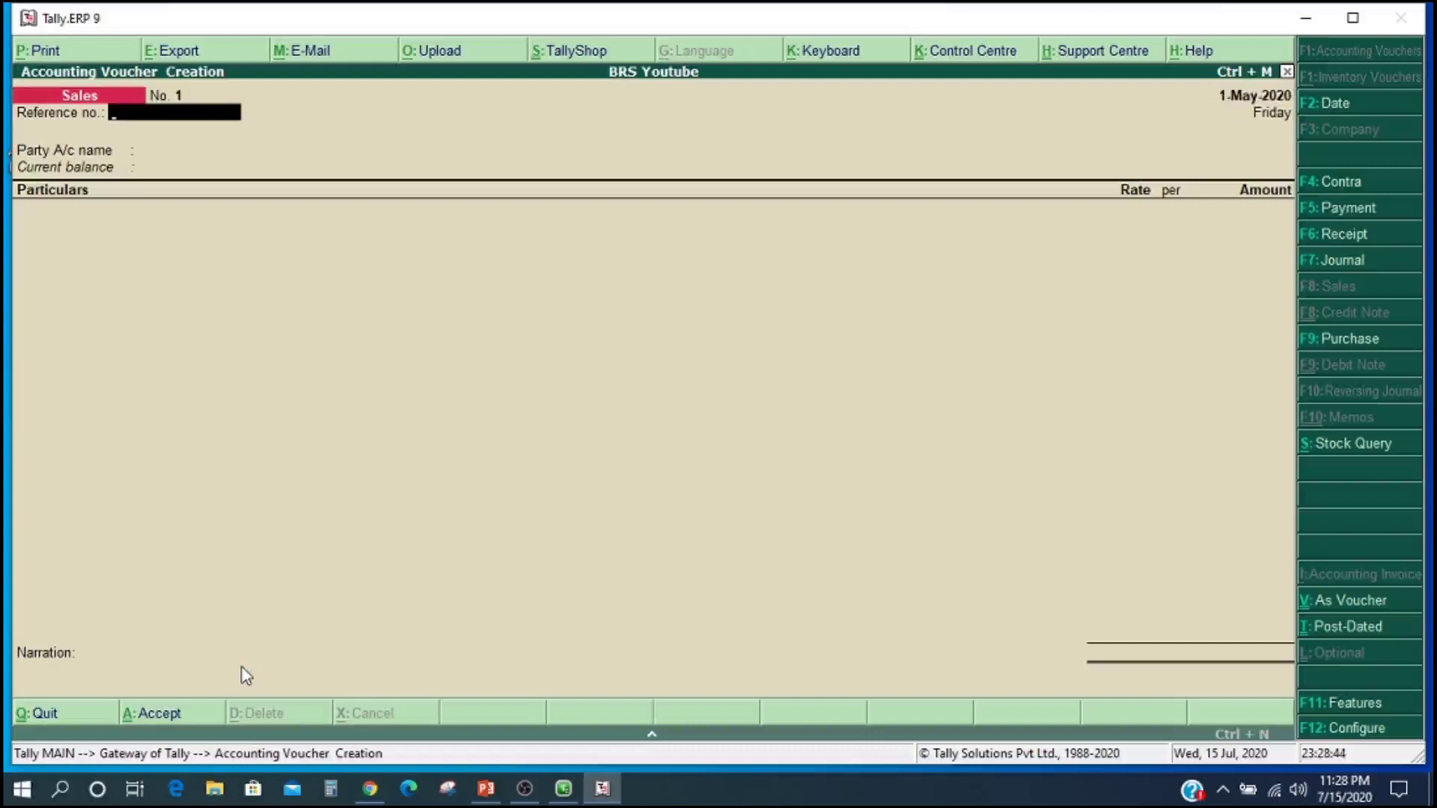
type("123")
key("Return")
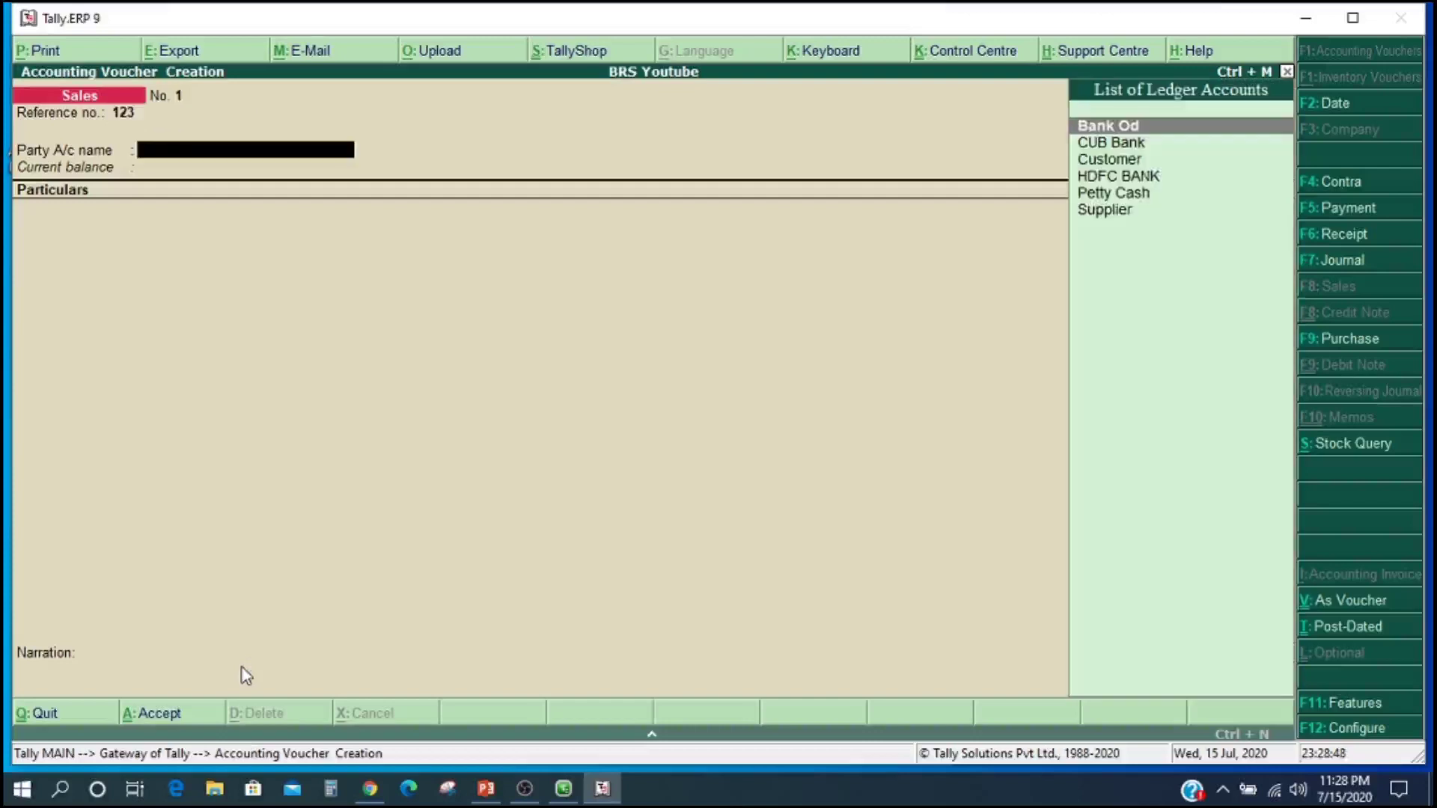
Step: Set Customer as the sales voucher's party account and leave the despatch, order and buyer's details as they are
key("Down")
key("Down")
key("Down")
key("Down")
key("Up")
key("Up")
key("Return")
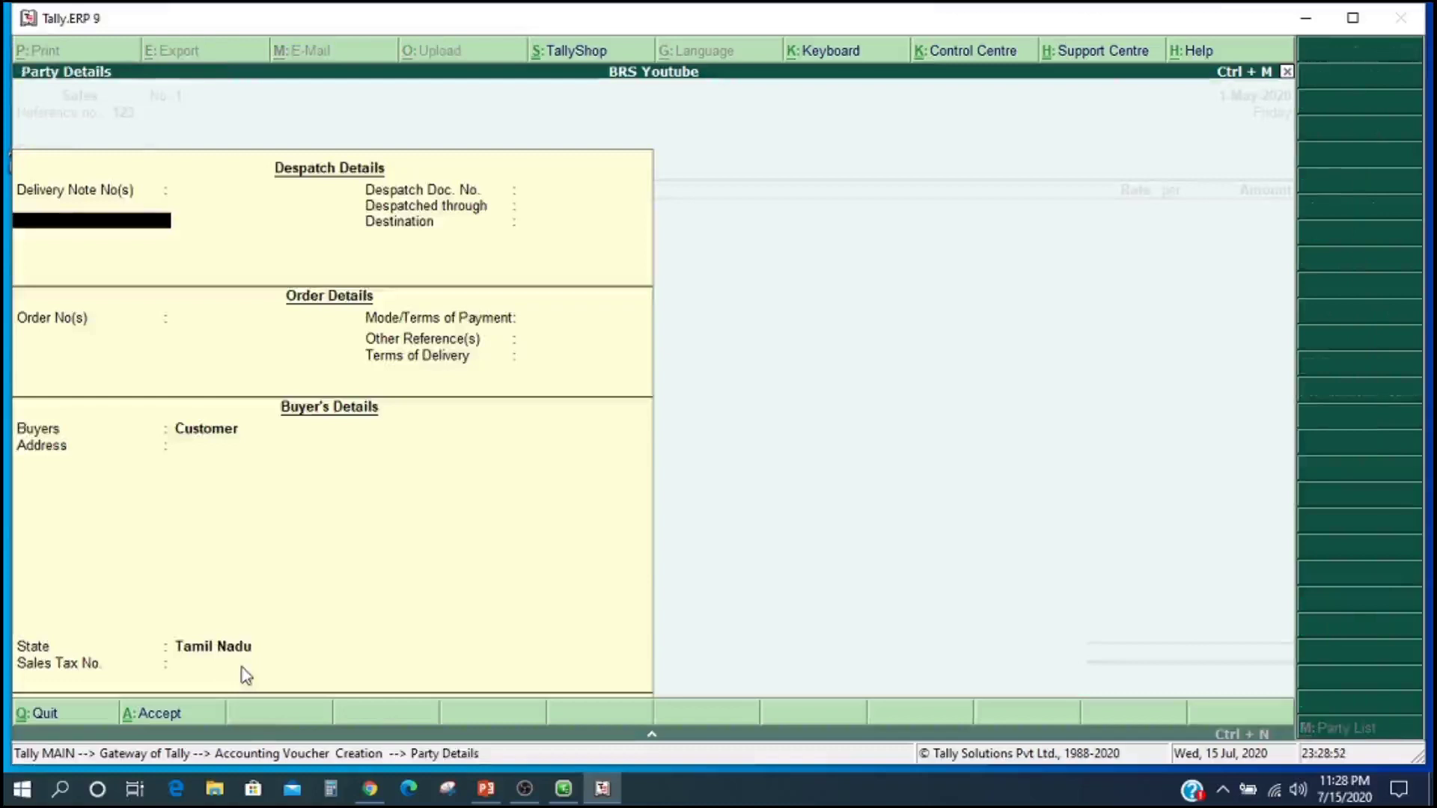
key("Return")
Step: Add the Sales ledger to the sales voucher's particulars with an amount of 10000
key("Down")
key("Down")
key("Down")
key("Down")
key("Down")
key("Return")
type("10000")
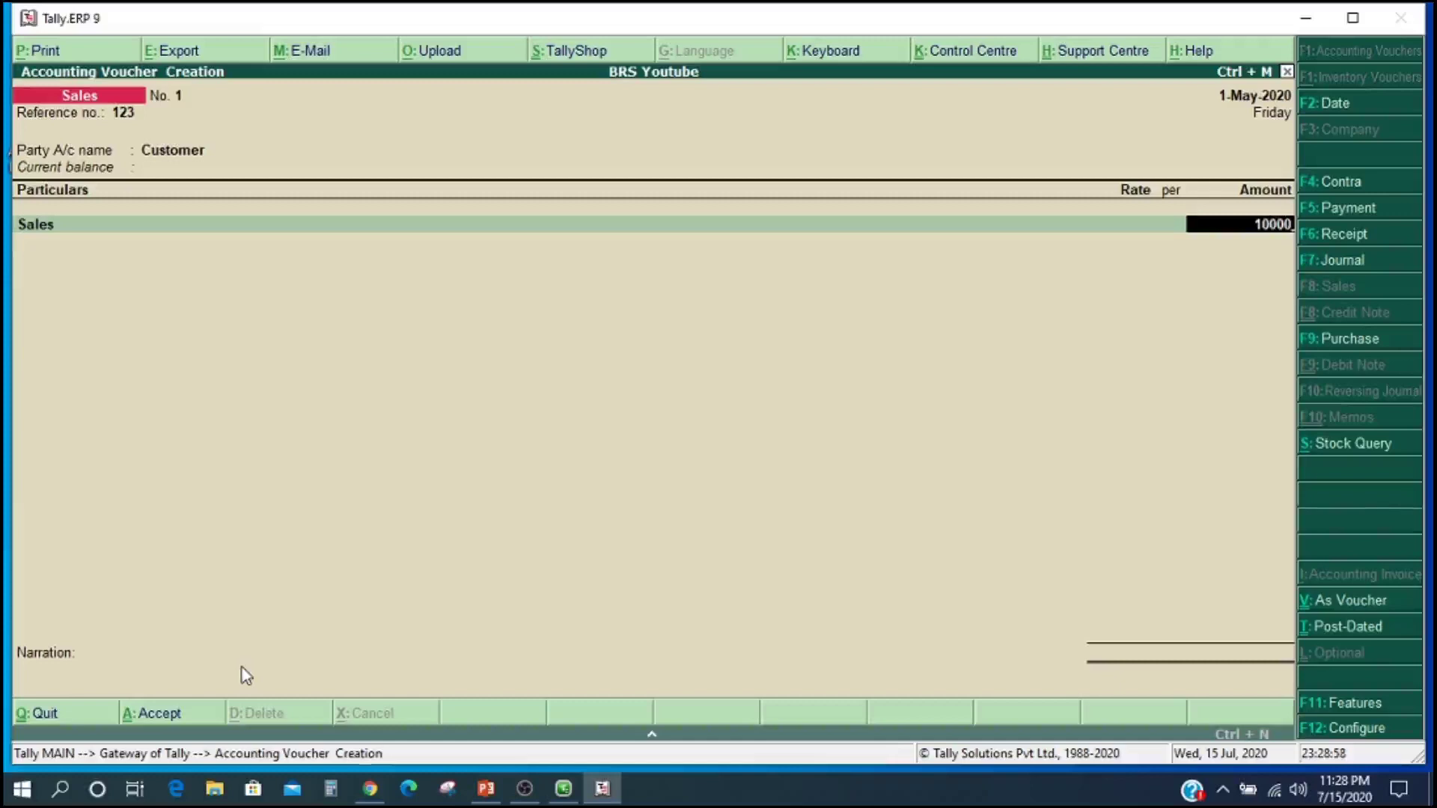
key("Return")
key("Return")
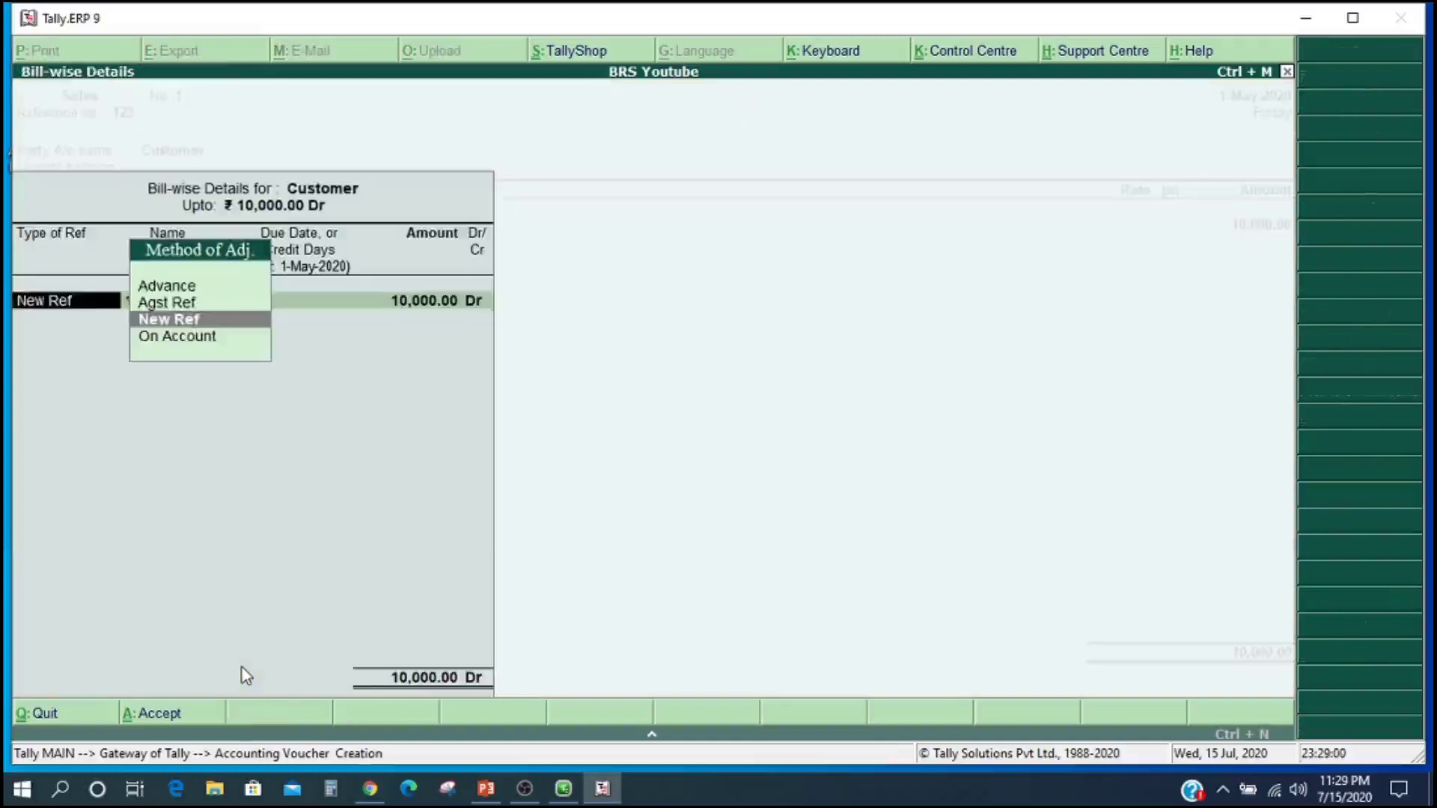
Step: Allocate the full sales amount to New Ref 123 without a due date and save the voucher
key("Return")
type("23")
key("Return")
key("Return")
key("Return")
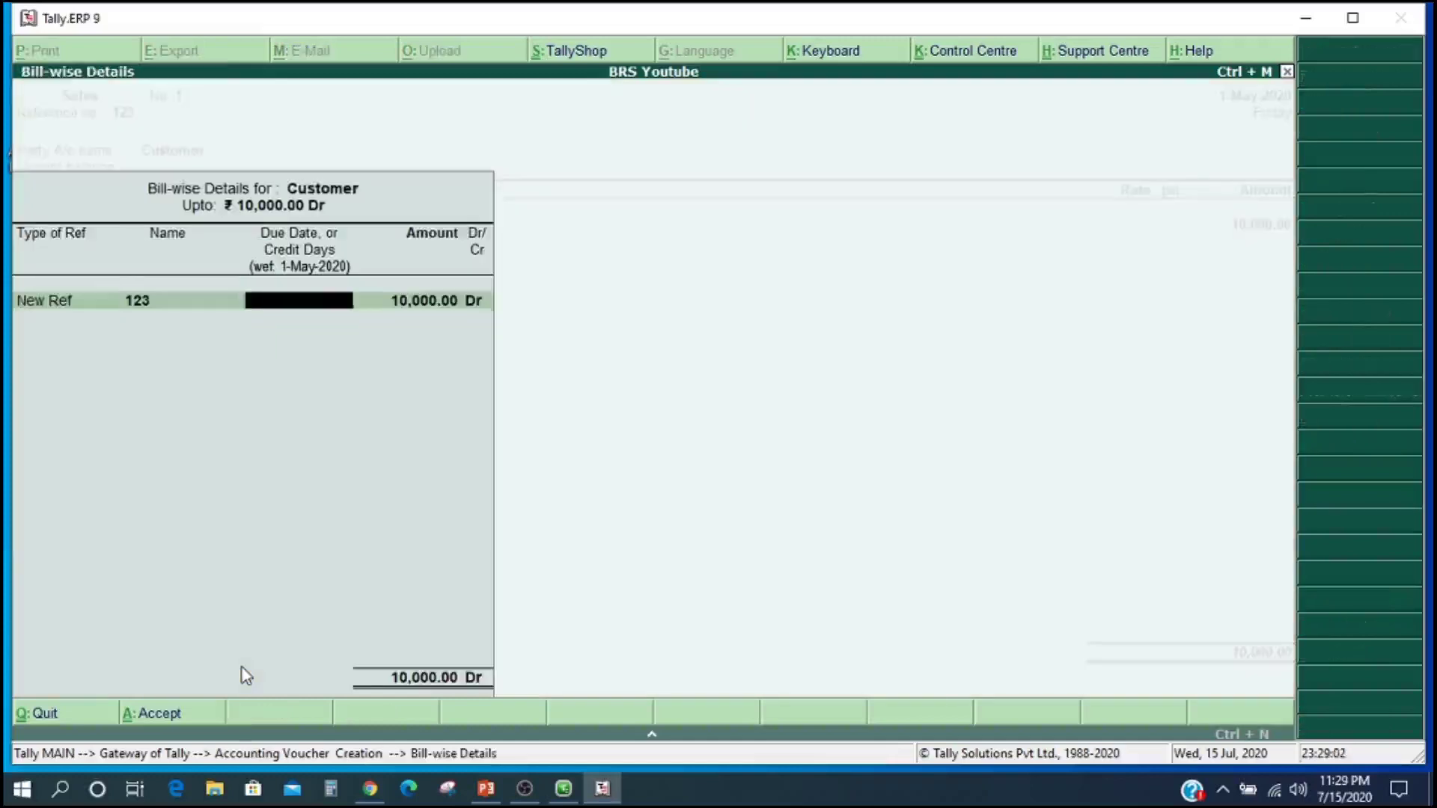
key("Return")
key("Return")
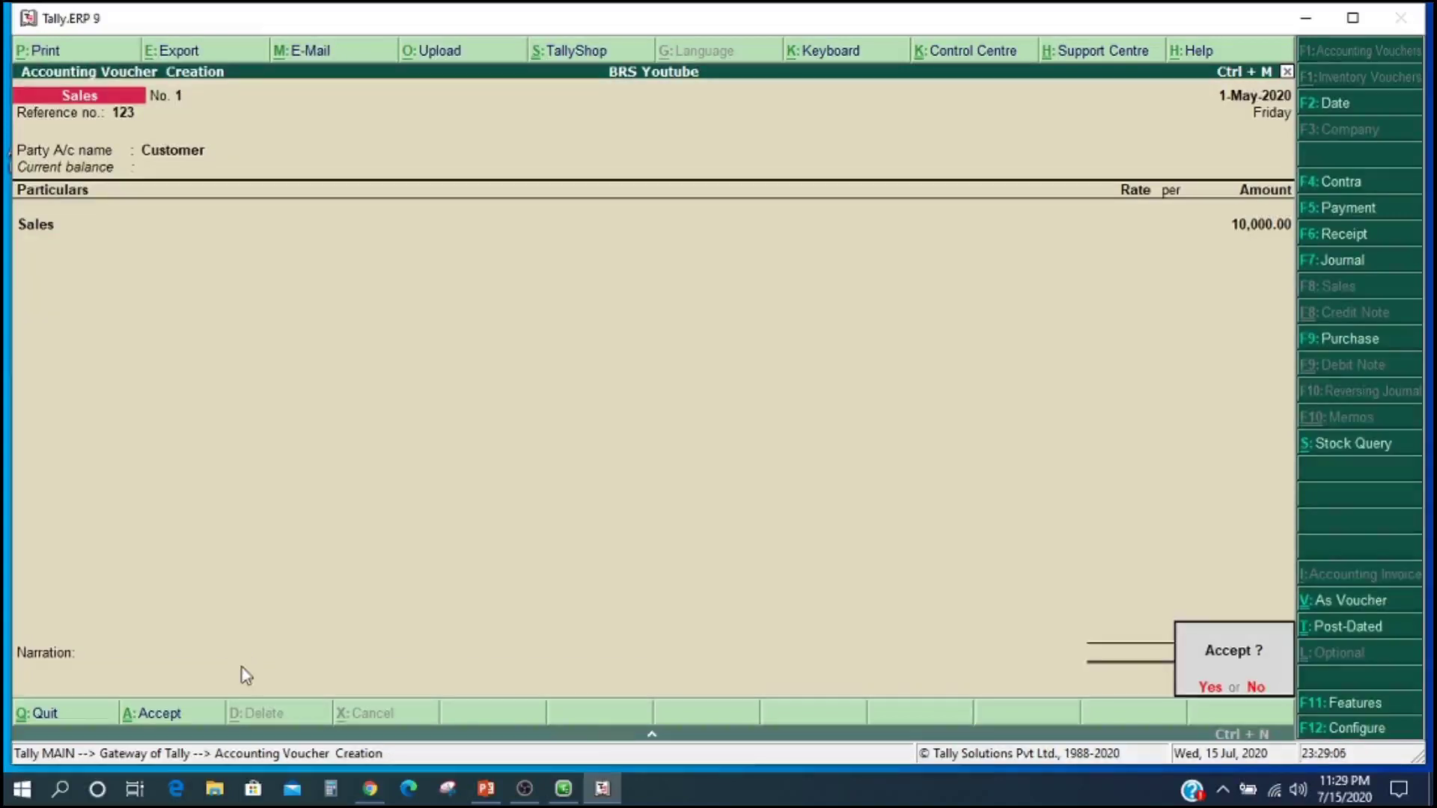
key("Return")
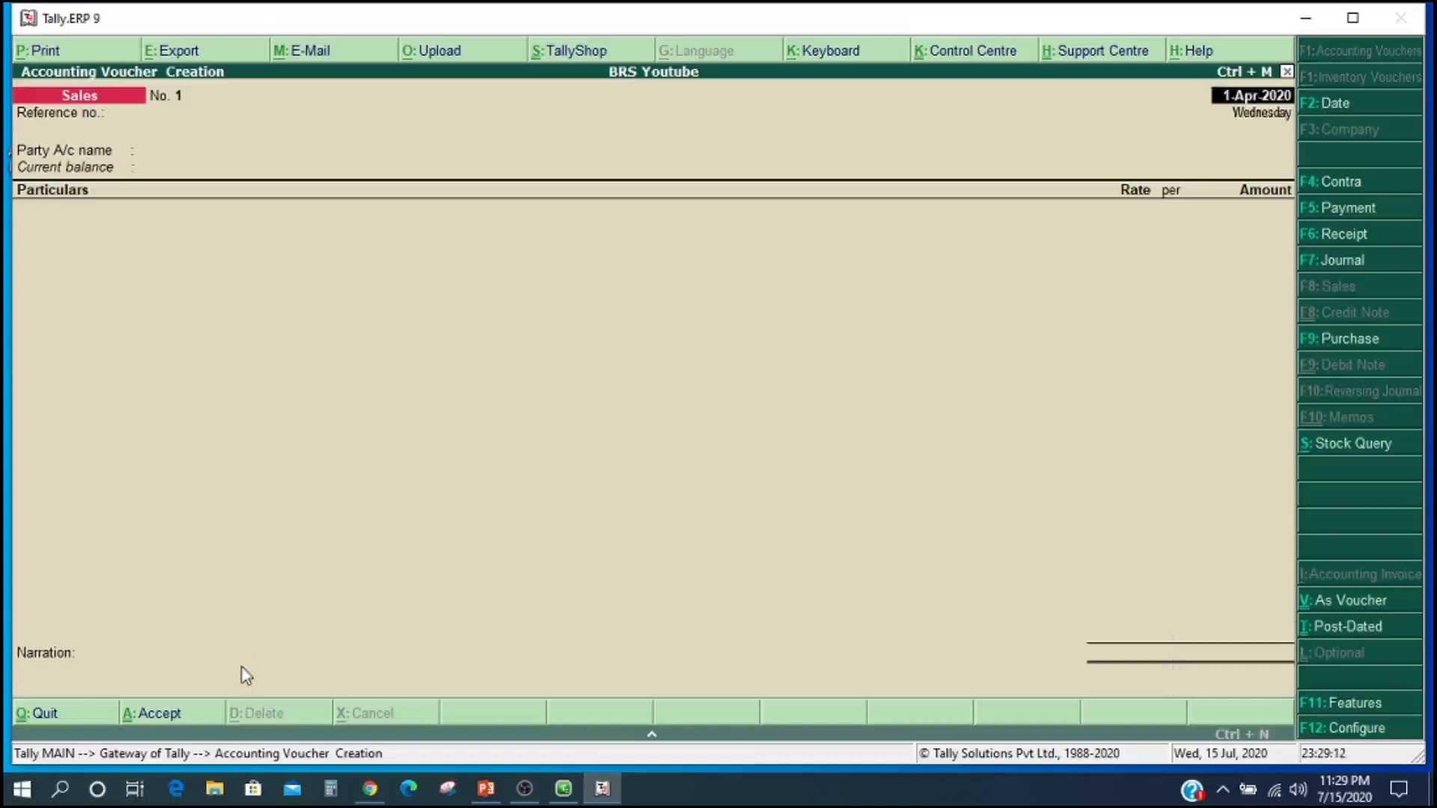
Step: Start a receipt voucher dated 2-May-2020 with HDFC BANK as the receiving account
key("F6")
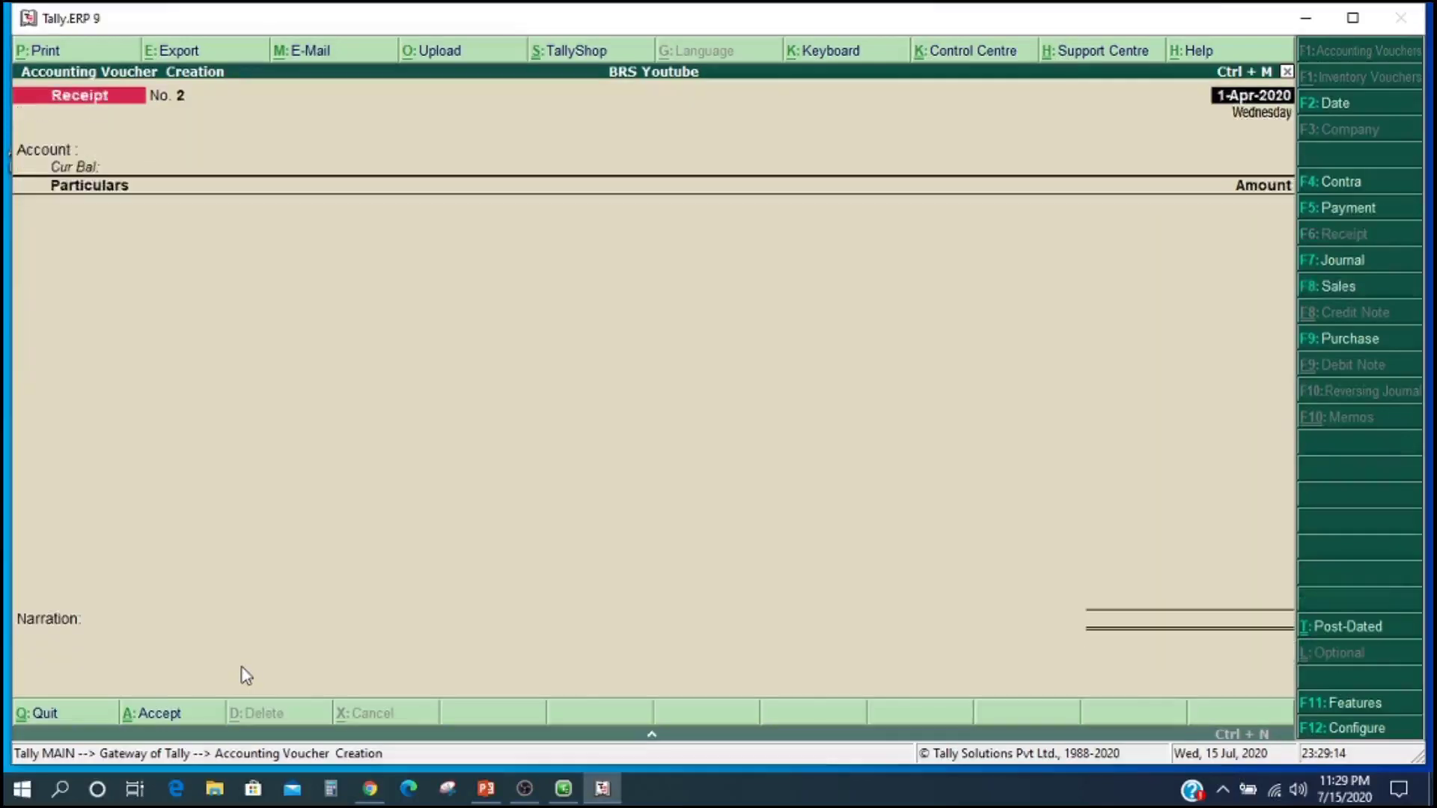
type("2-5")
key("Return")
key("Down")
key("Down")
key("Up")
key("Down")
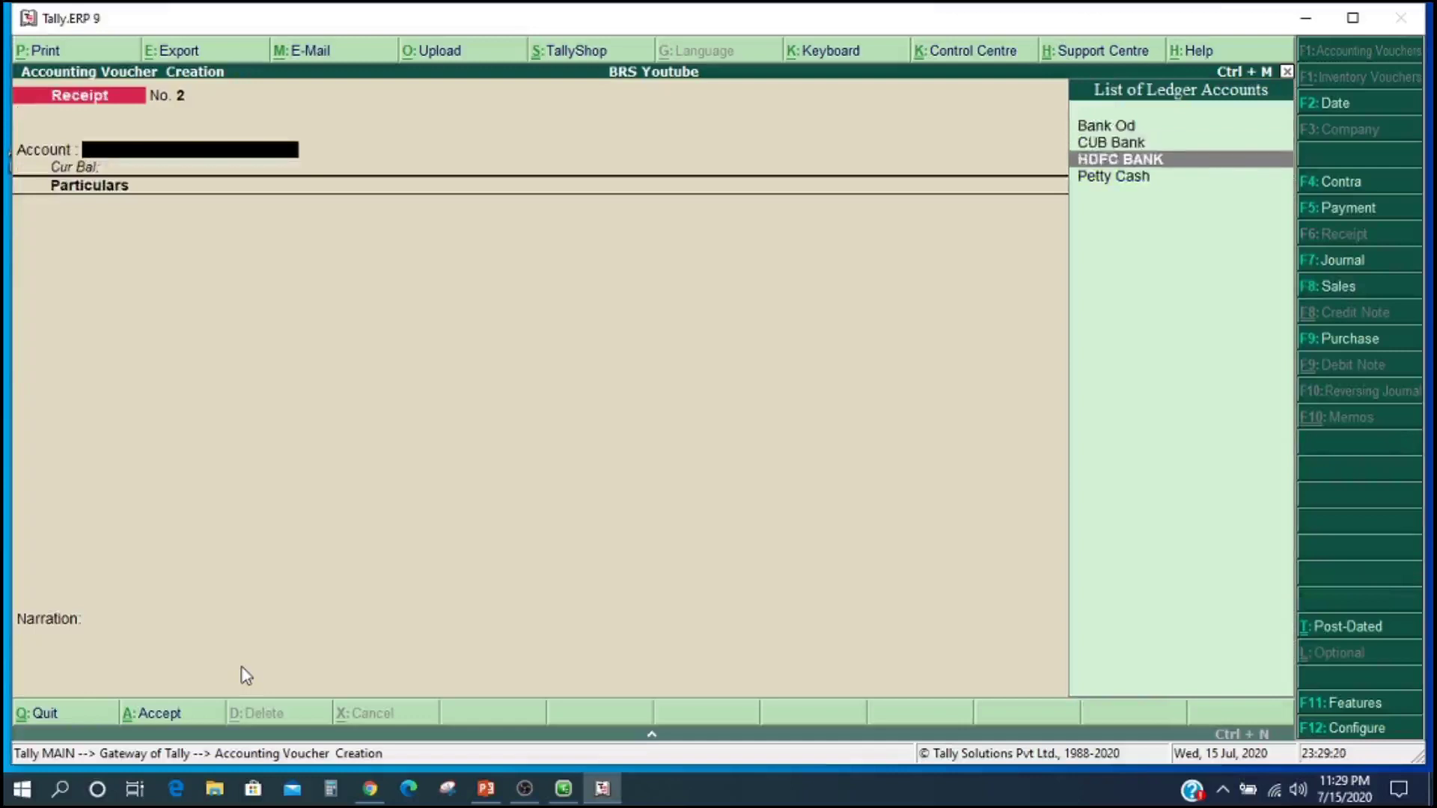
key("Return")
Step: Add Customer to the receipt voucher's particulars with an amount of 5000
key("Down")
key("Down")
key("Down")
key("Down")
key("Down")
key("Down")
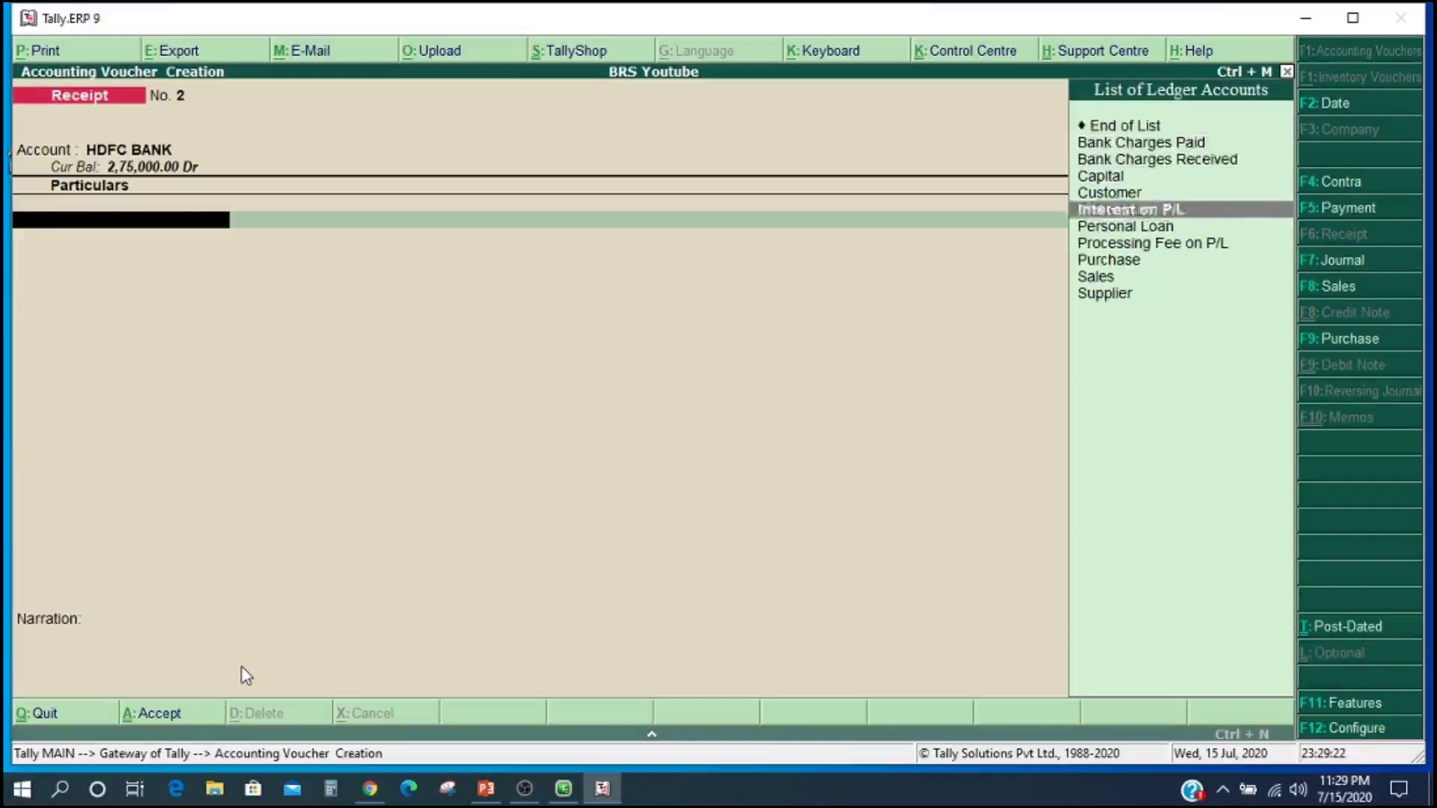
key("Up")
key("Up")
key("Return")
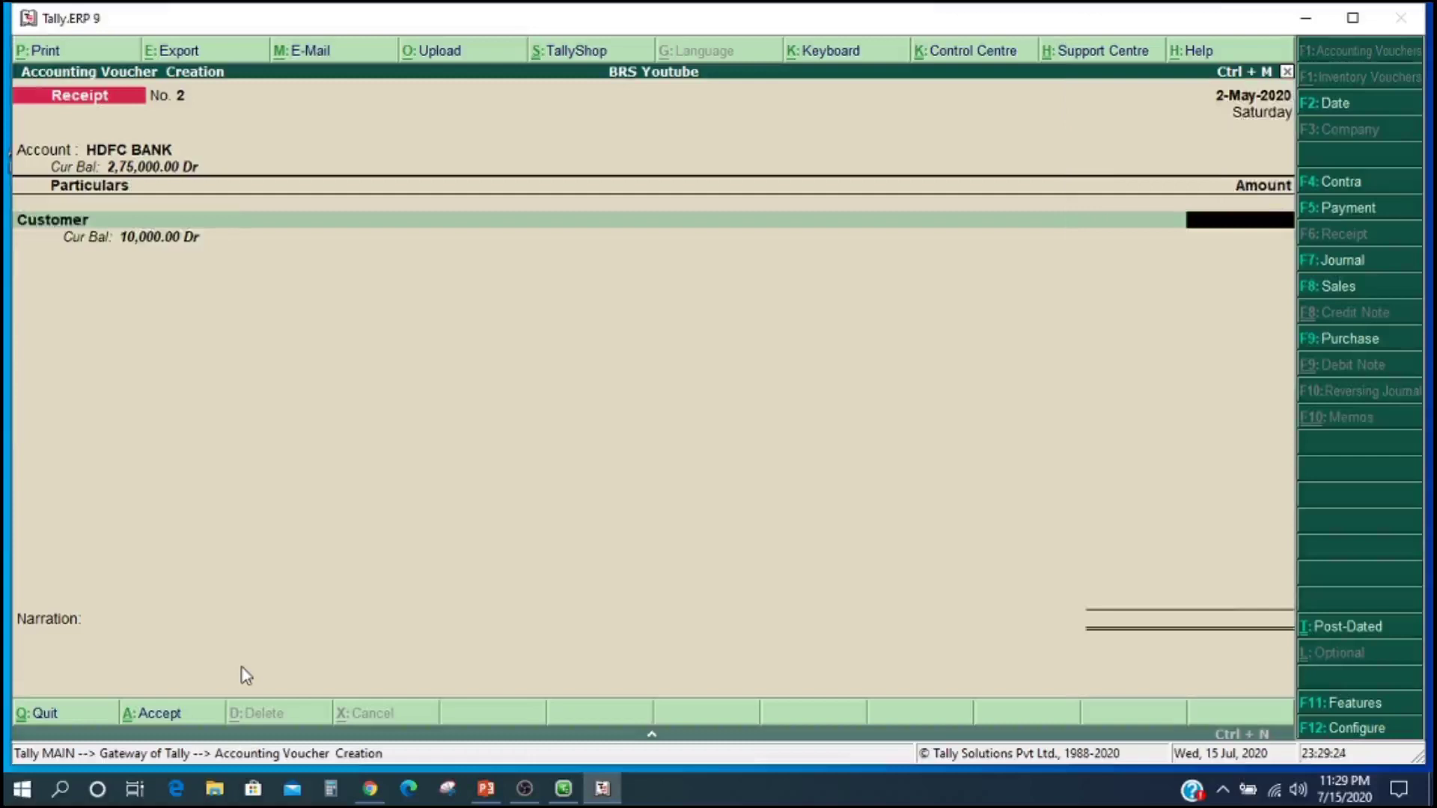
type("5000")
key("Return")
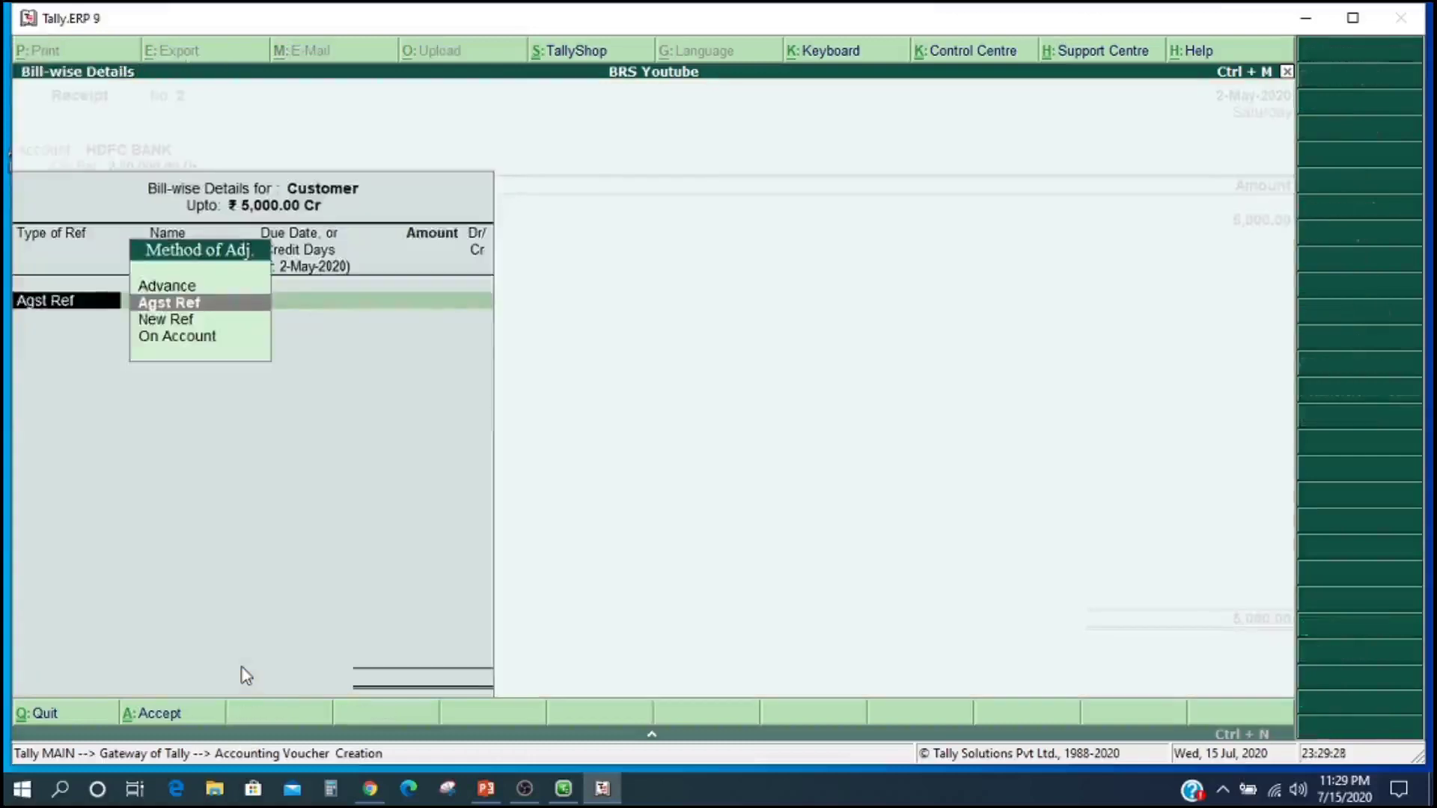
Step: Allocate the customer receipt's full amount as Agst Ref in the bill-wise details and finish the particulars
key("Return")
key("Return")
key("Return")
key("Return")
key("Return")
key("Return")
Step: Allocate the receipt as Cheque/DD with instrument number 111111, leave the bank and narration blank, and save the voucher
key("Return")
type("111111")
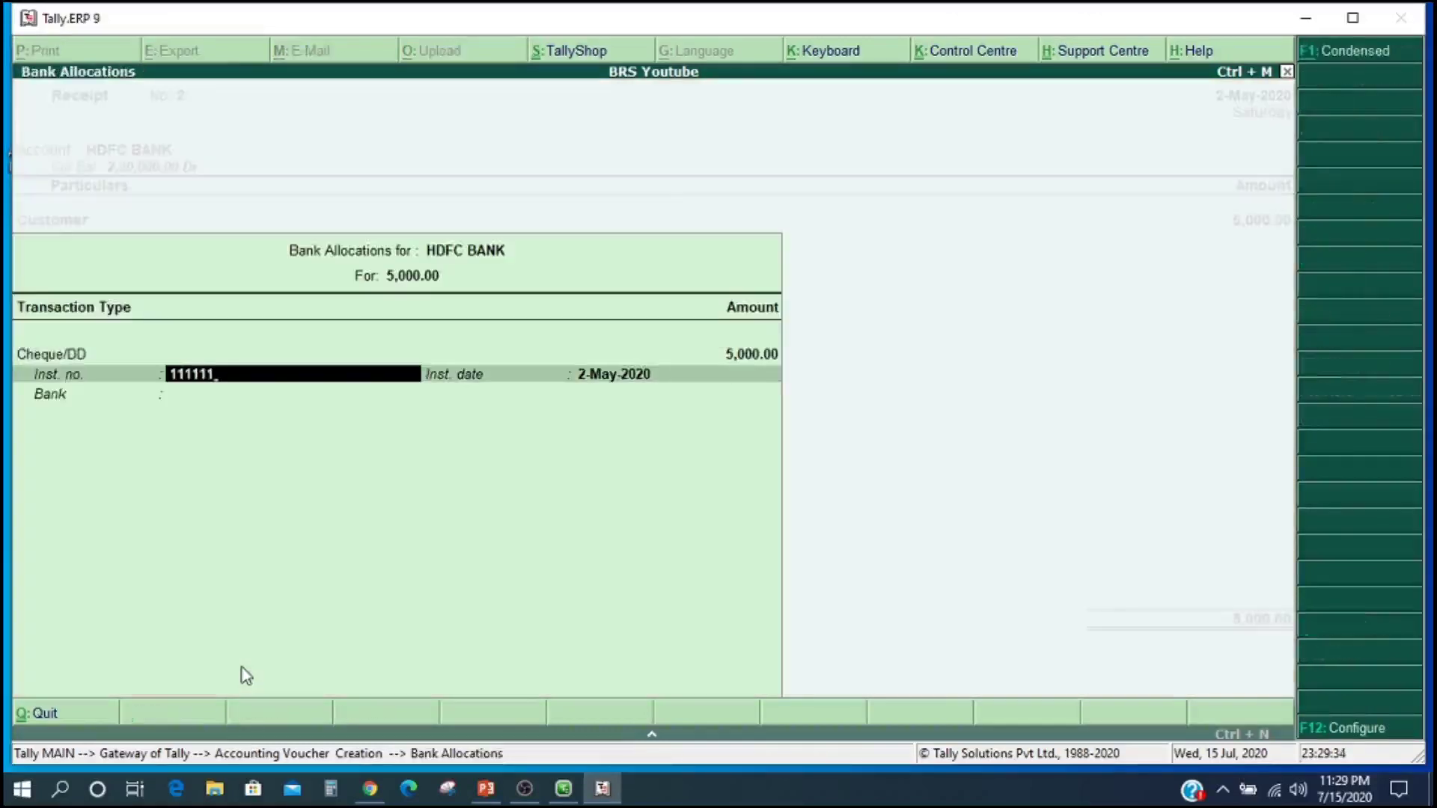
key("Return")
key("Return")
key("Return")
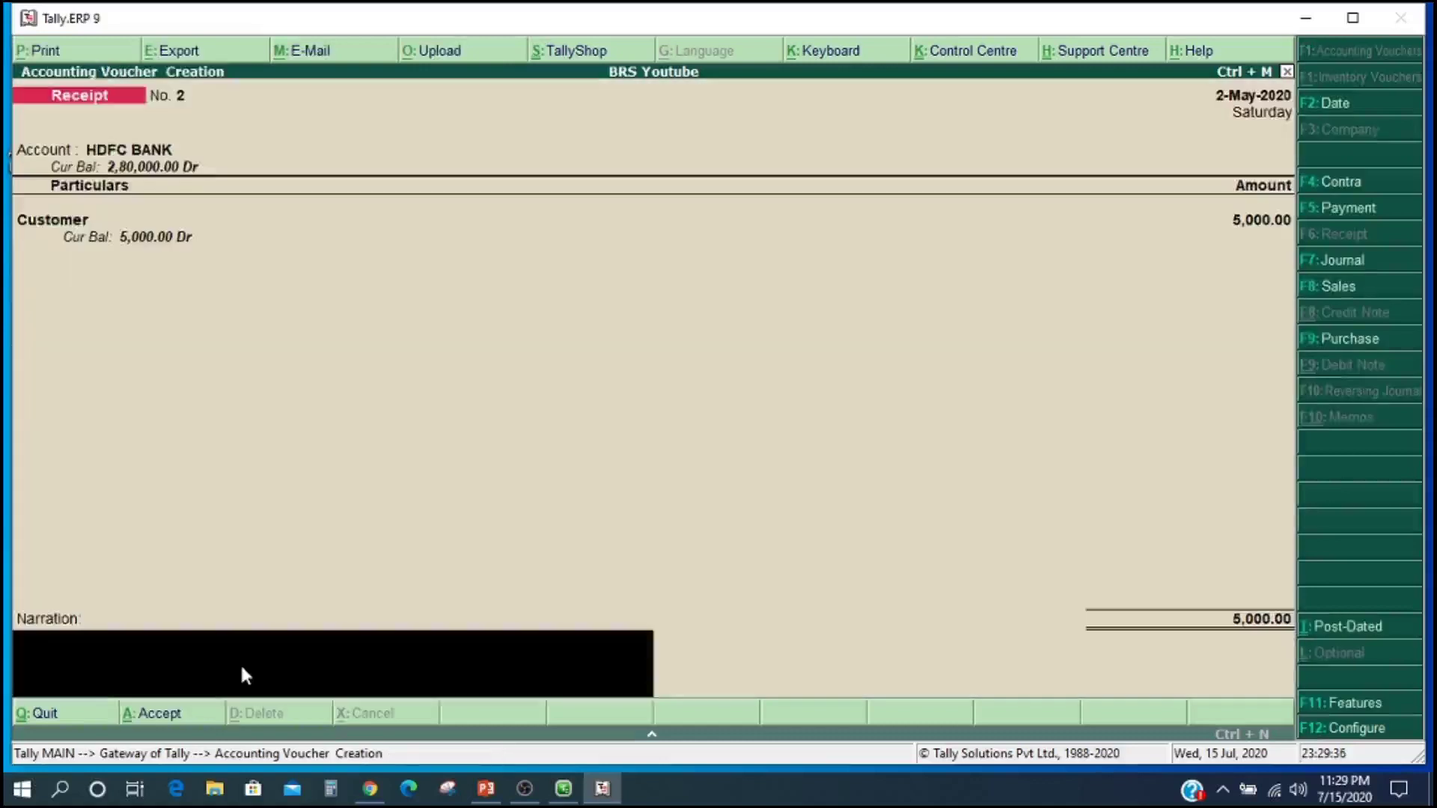
key("Return")
key("Return")
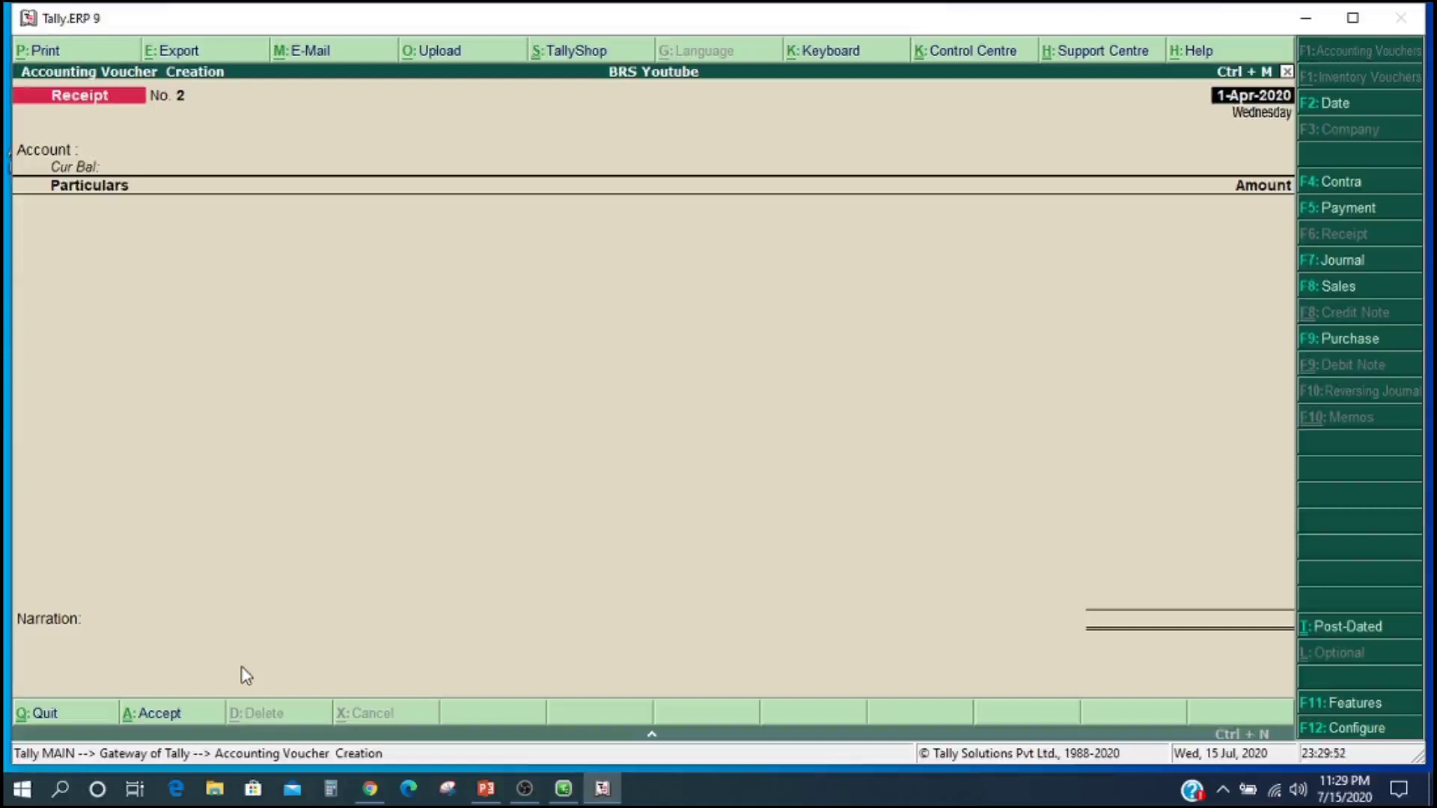
Step: Start a payment voucher dated 31-May-2020 with HDFC BANK as the paying account
key("F5")
type("31.5")
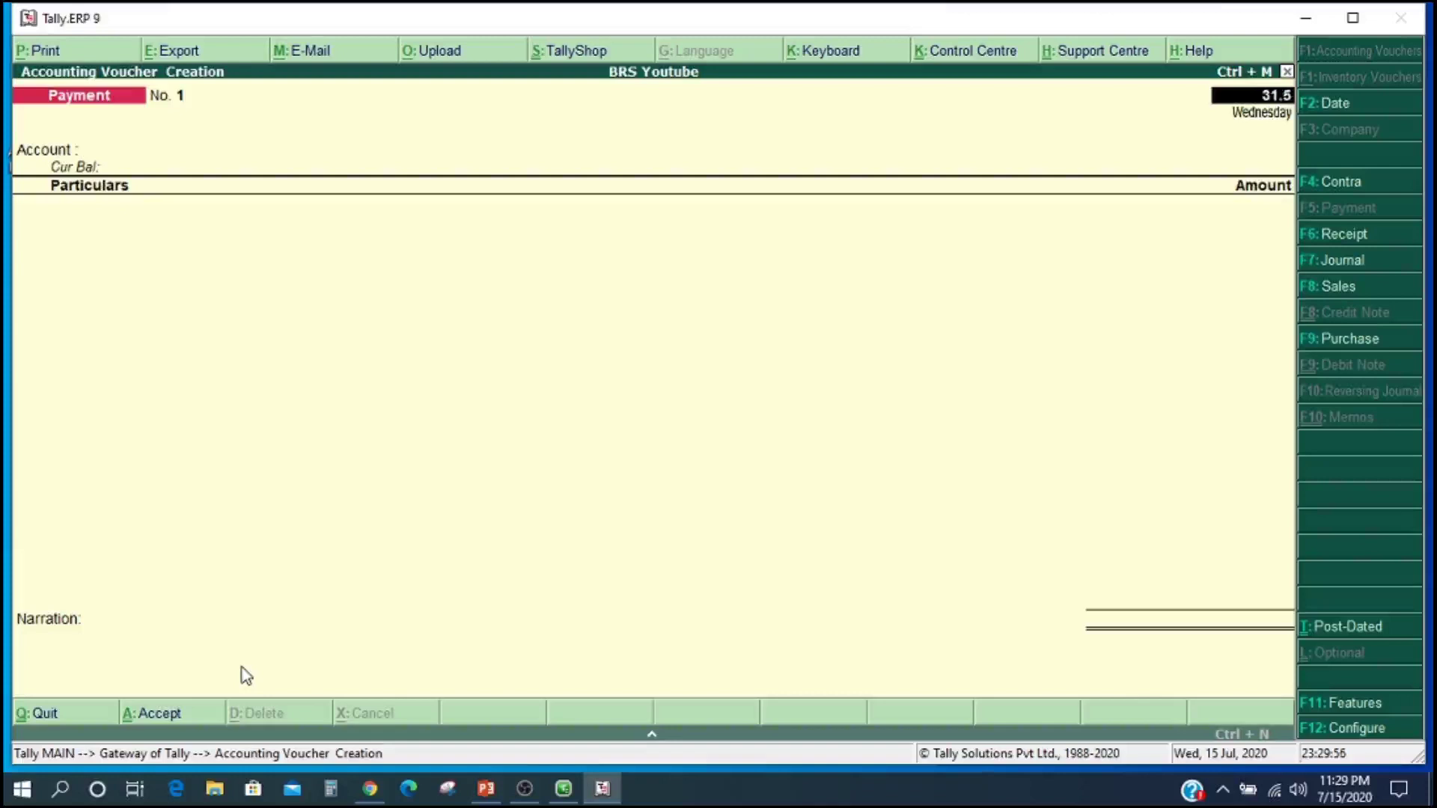
key("Return")
key("Down")
key("Down")
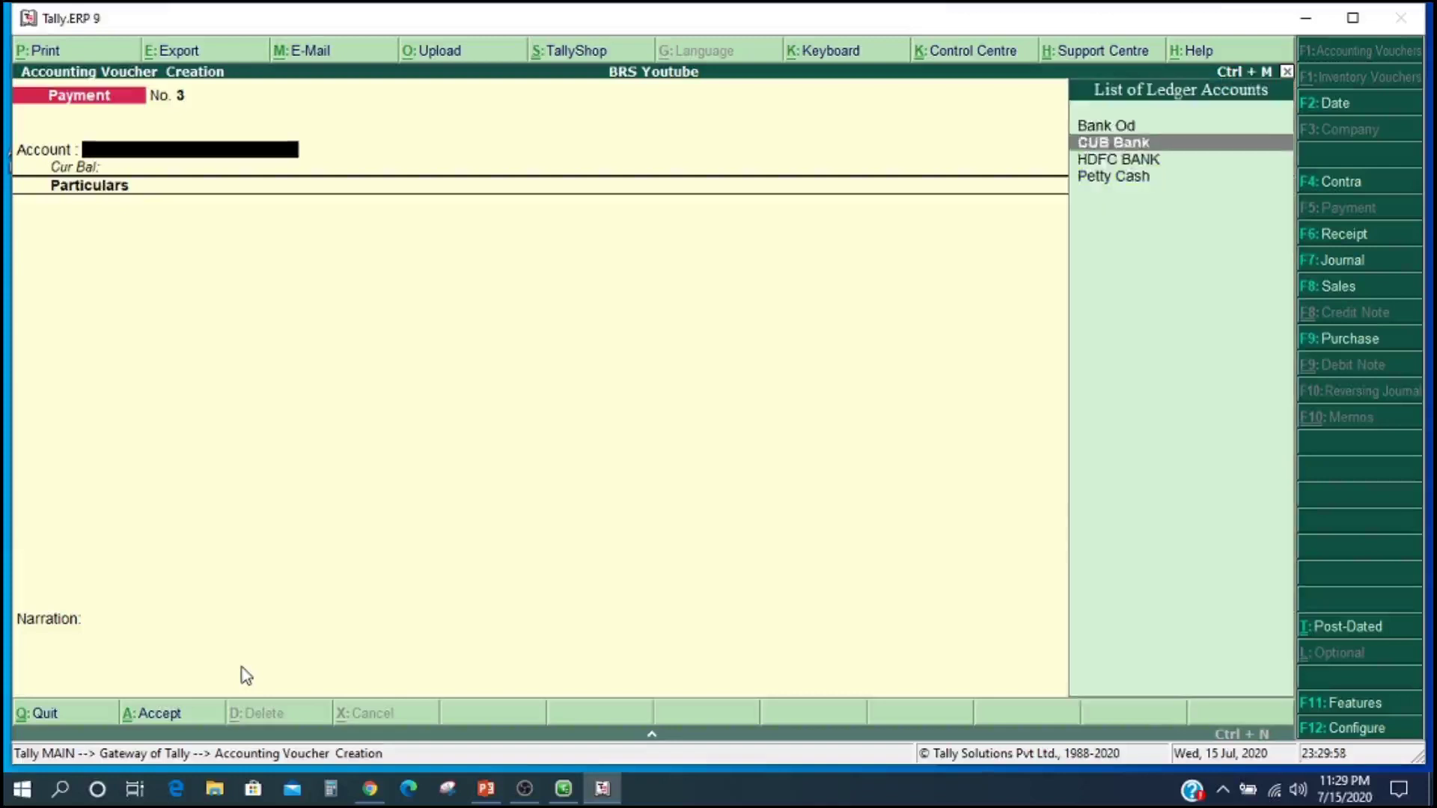
key("Return")
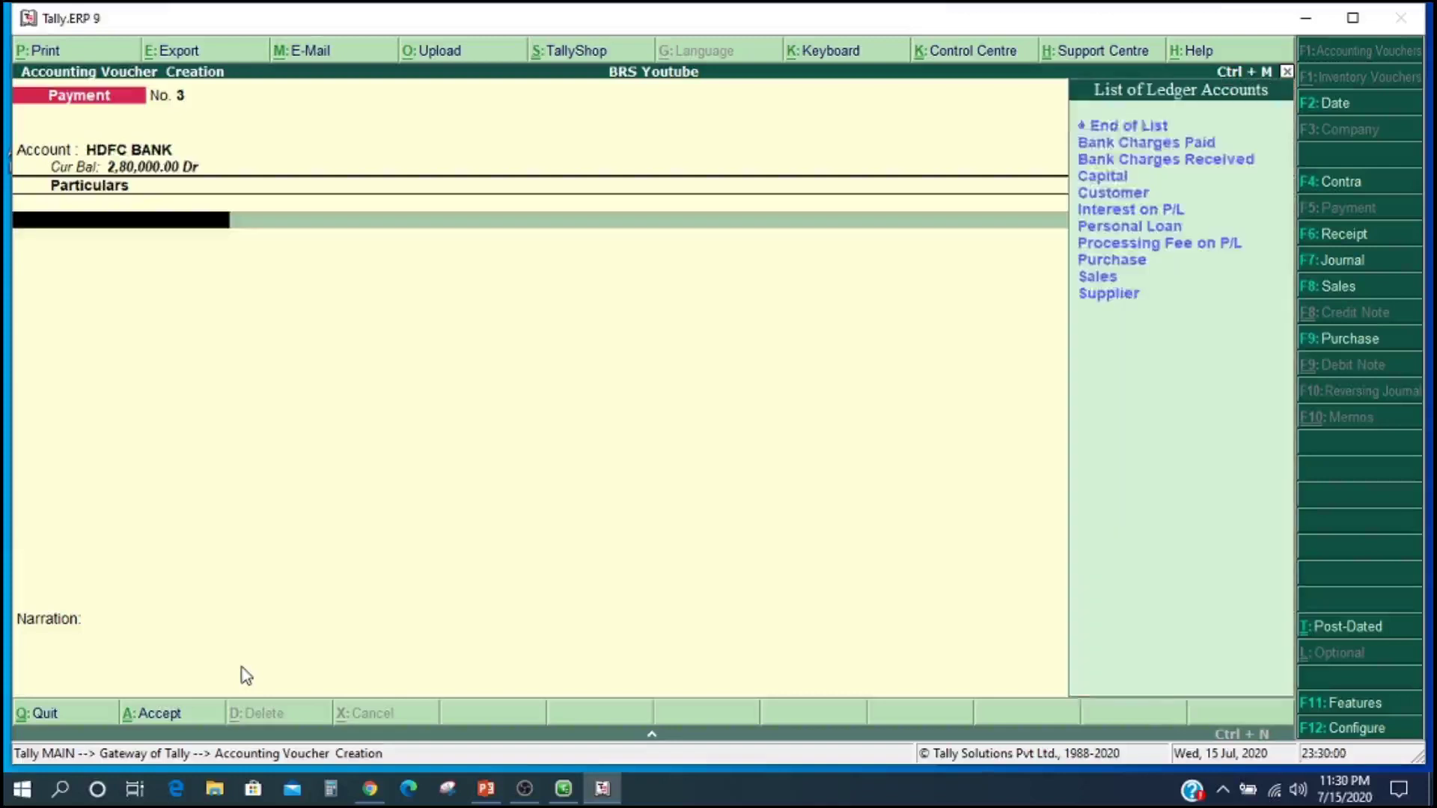
Step: Add Customer to the payment voucher's particulars with an amount of 5000
key("Down")
key("Down")
key("Down")
key("Down")
key("Down")
key("Up")
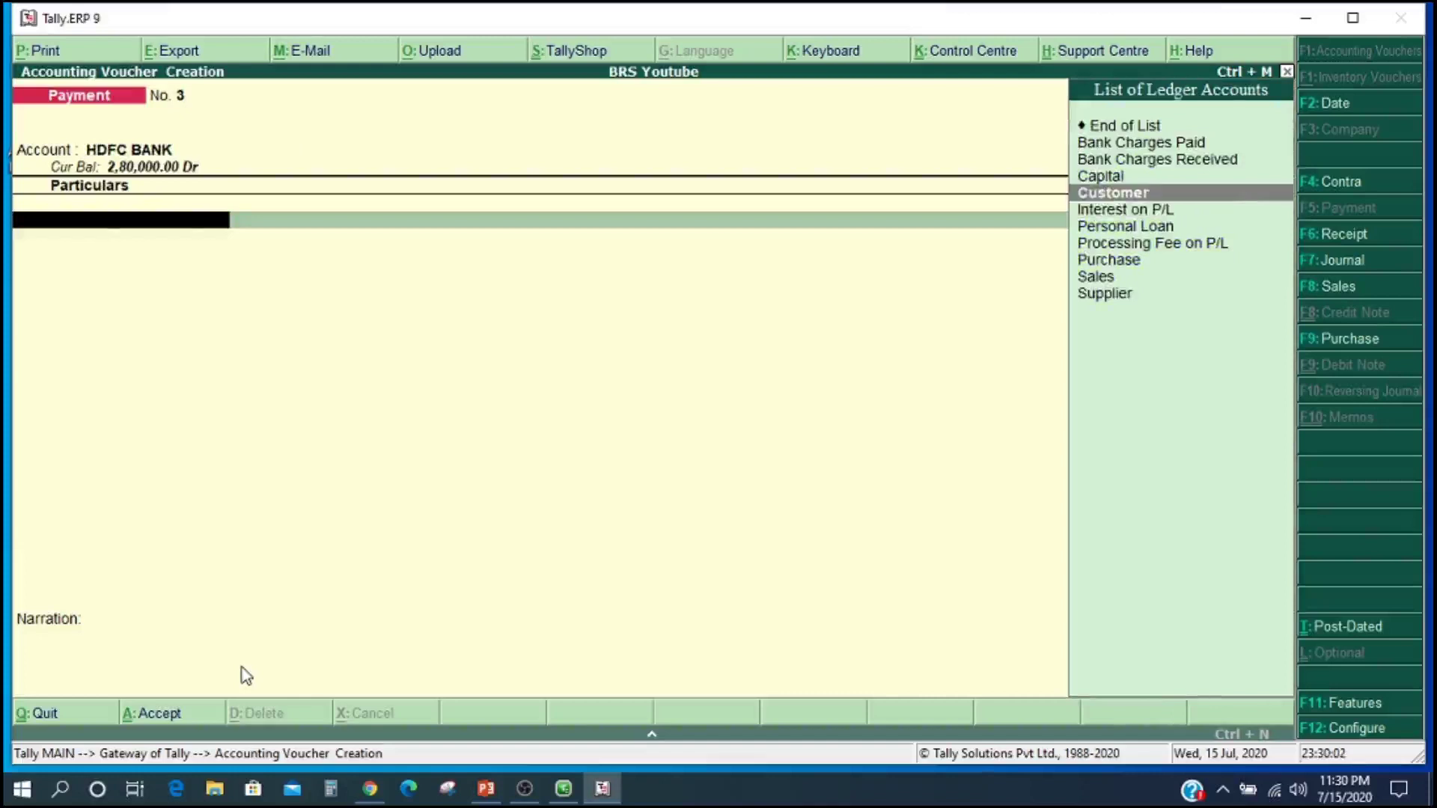
key("Return")
type("5000")
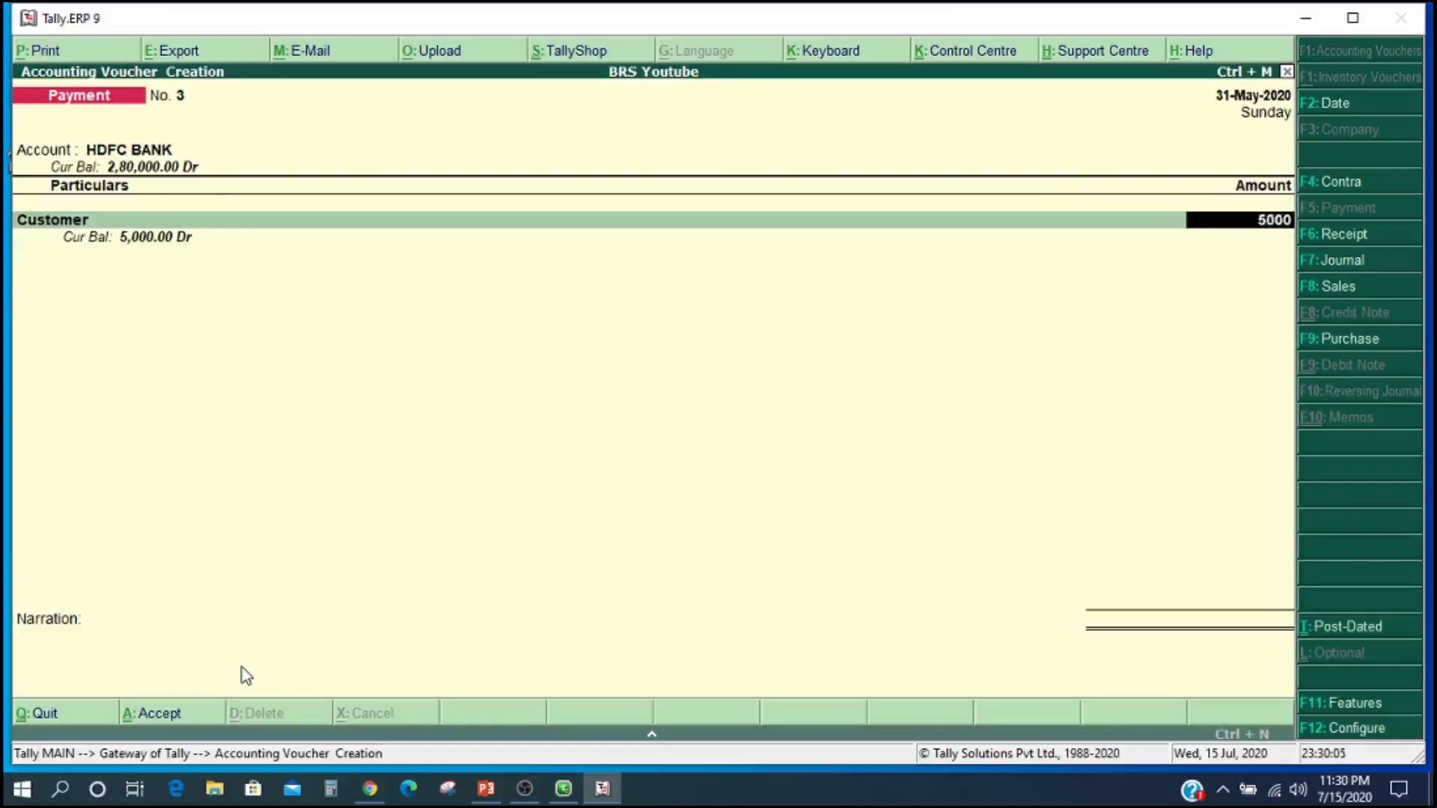
key("Return")
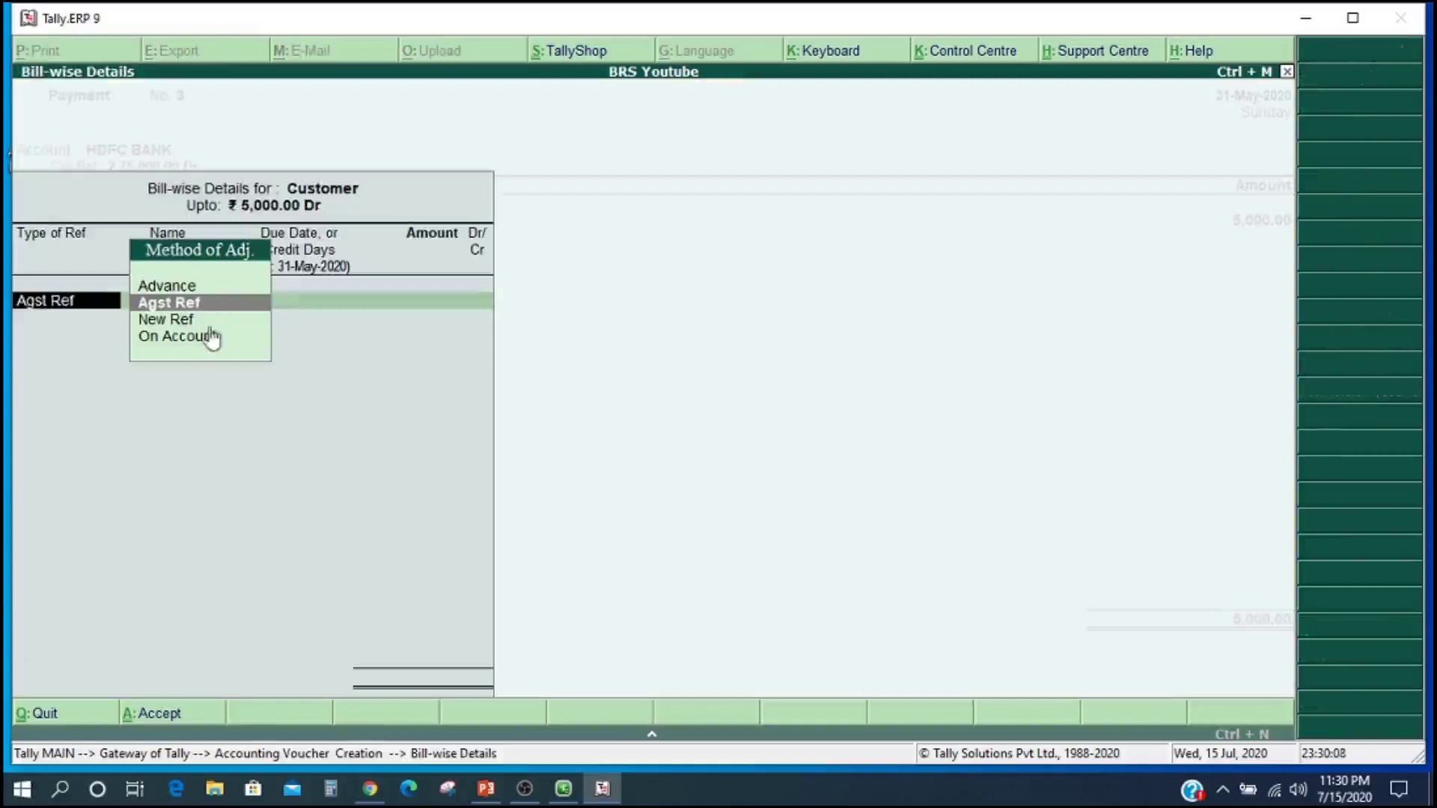
Step: Allocate the full customer payment as On Account in the bill-wise details
key("Down")
key("Down")
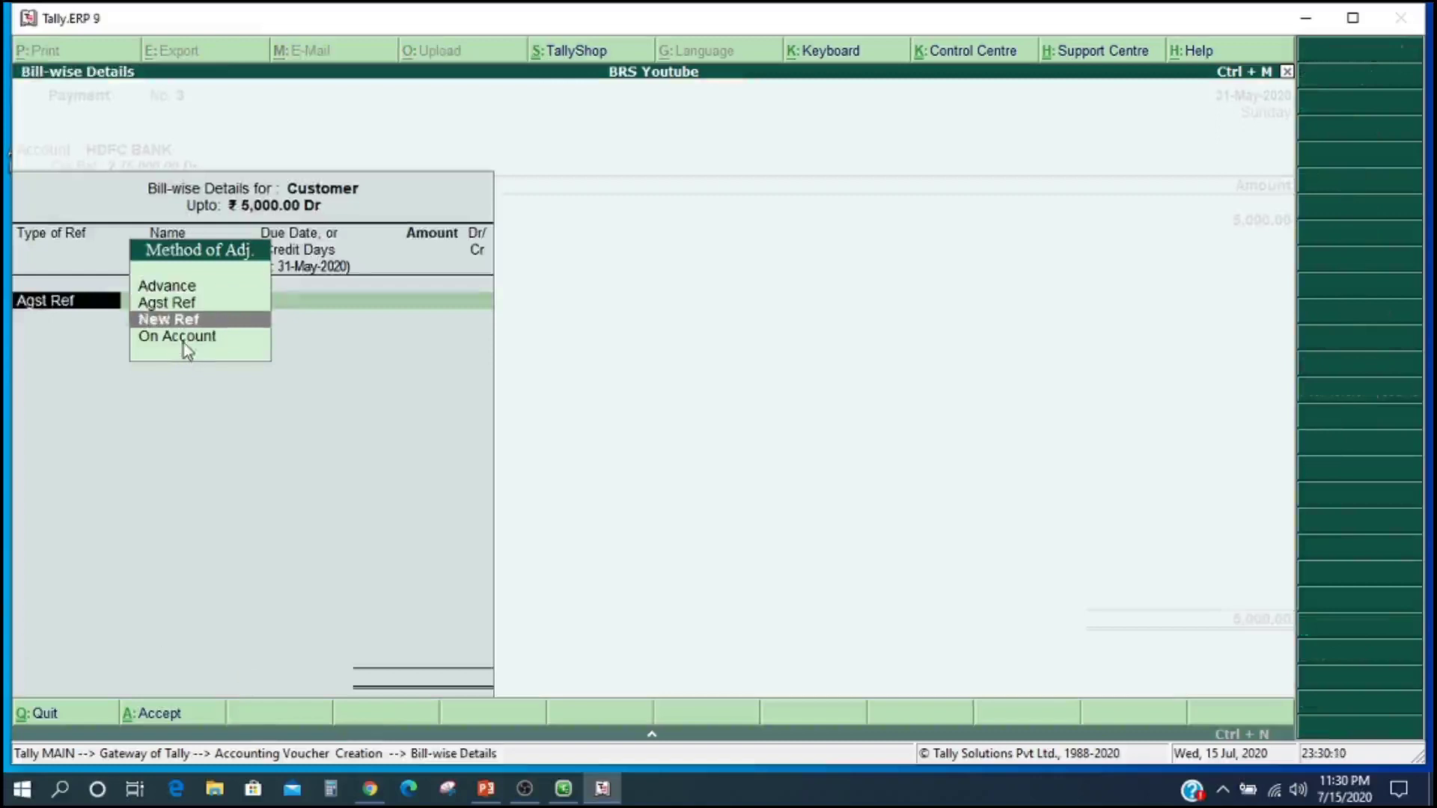
key("Return")
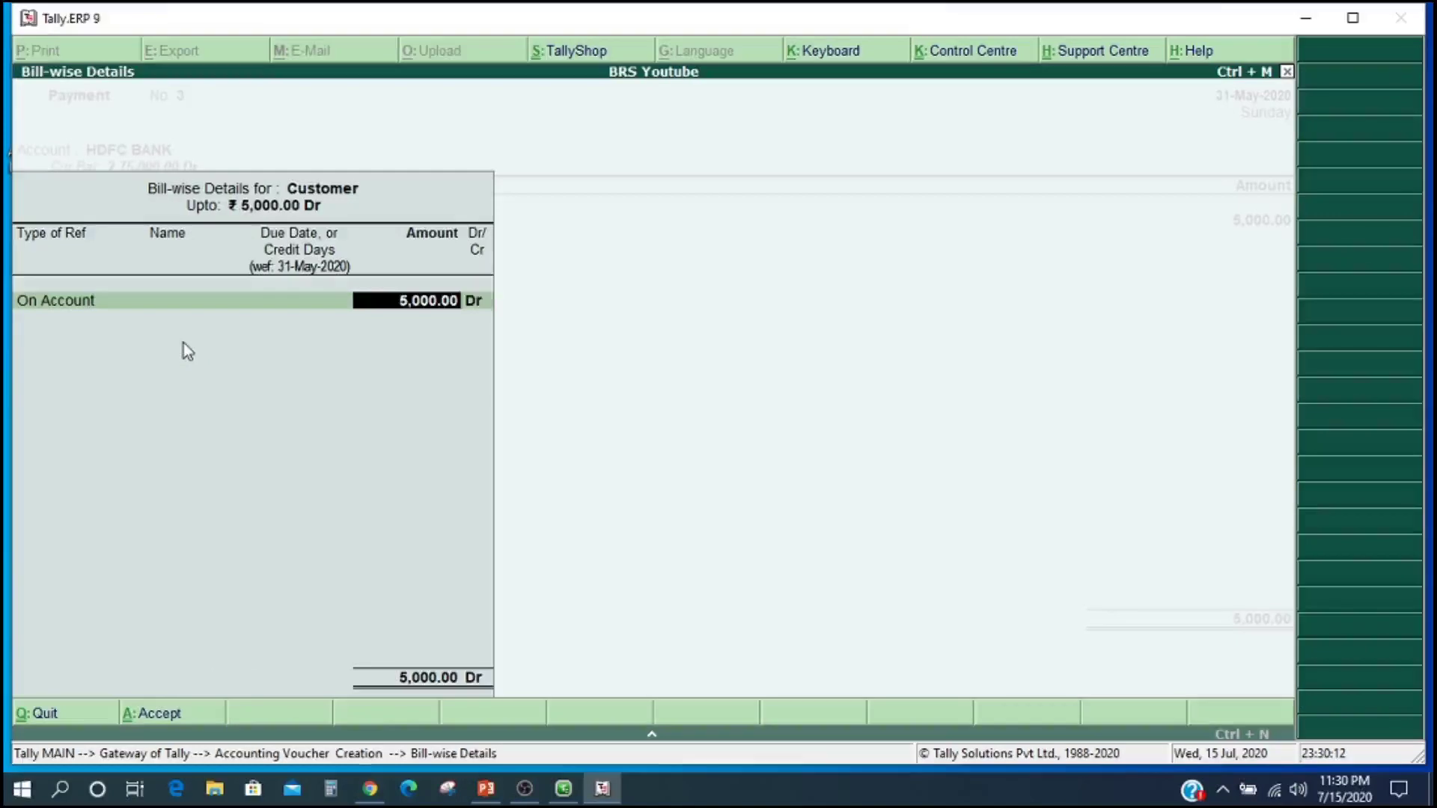
key("Return")
key("Return")
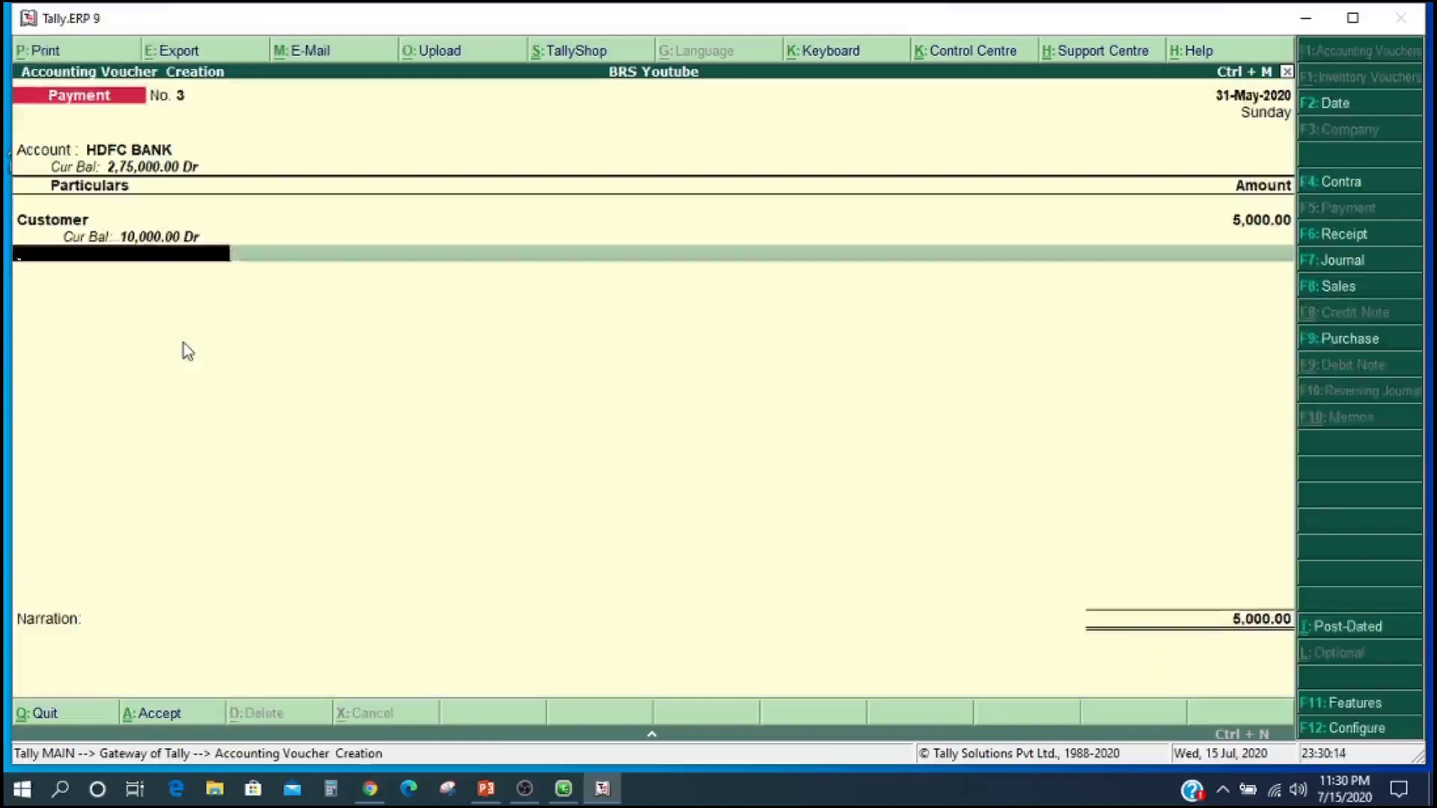
Step: Allocate the payment as Cheque with instrument number 111111 dated 31-May-2020, leave the narration blank, and save the voucher
key("Return")
key("Return")
key("Return")
key("Return")
type("111111")
key("Return")
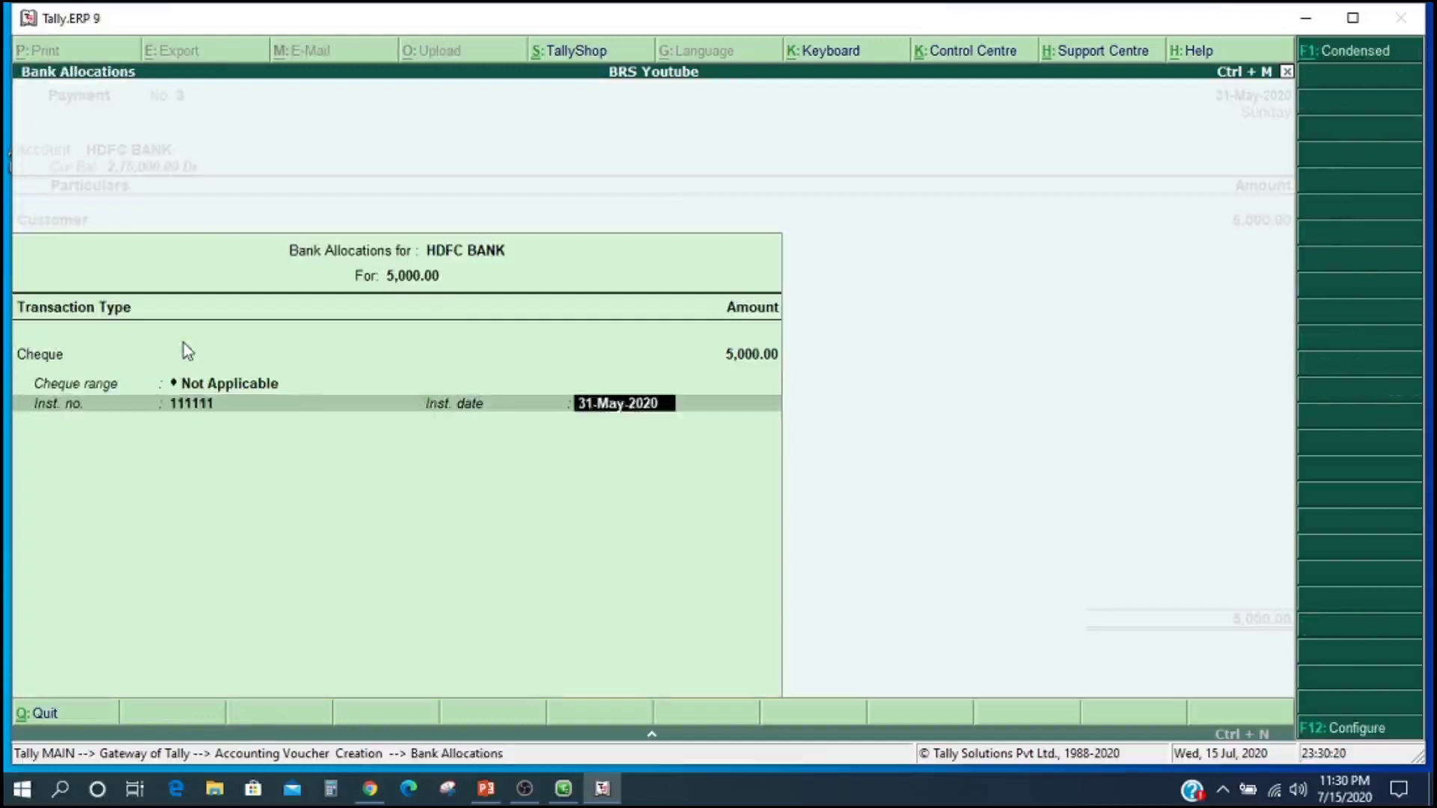
key("Return")
key("Return")
key("Return")
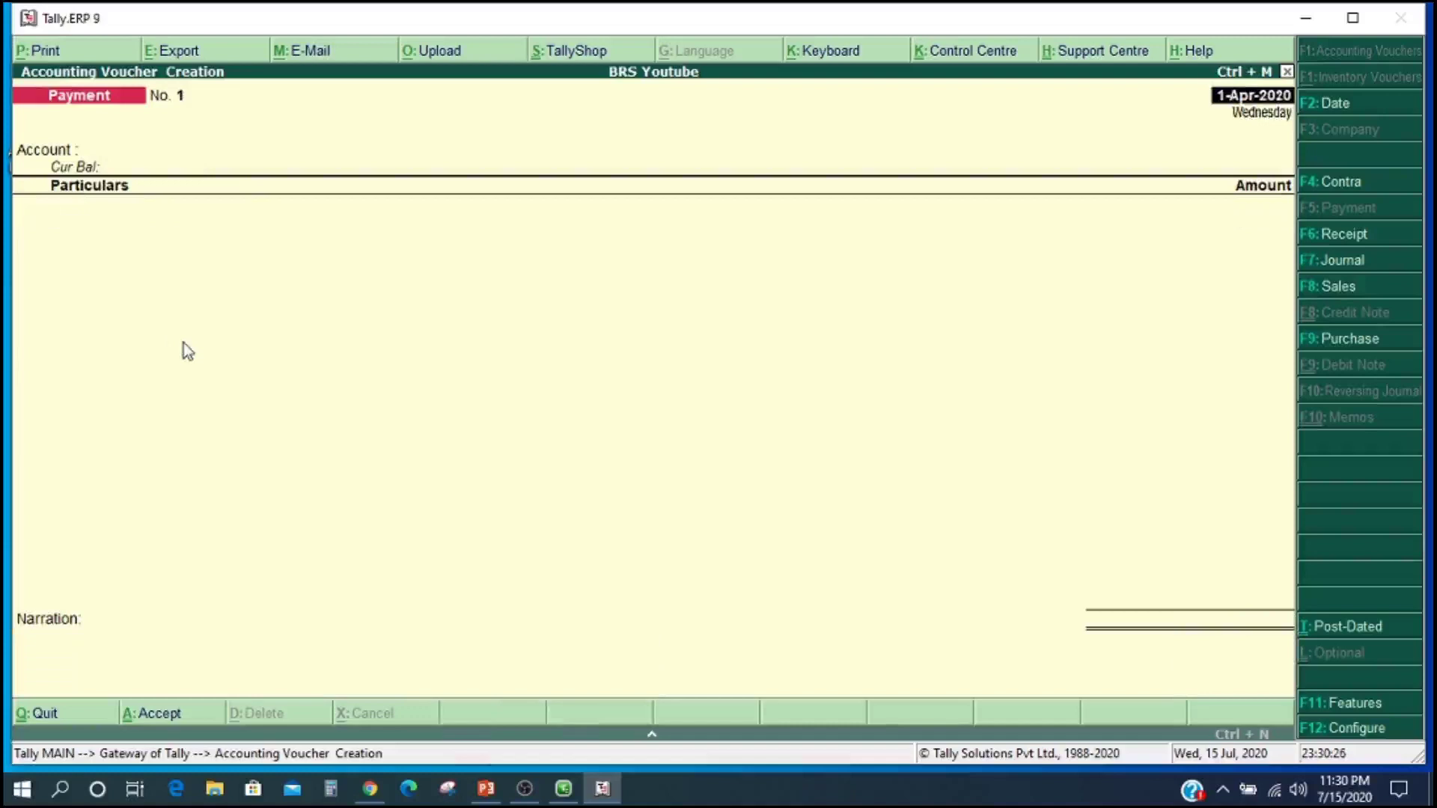
Step: Start a receipt voucher dated 31-May-2020 with Petty Cash as the receiving account
key("F6")
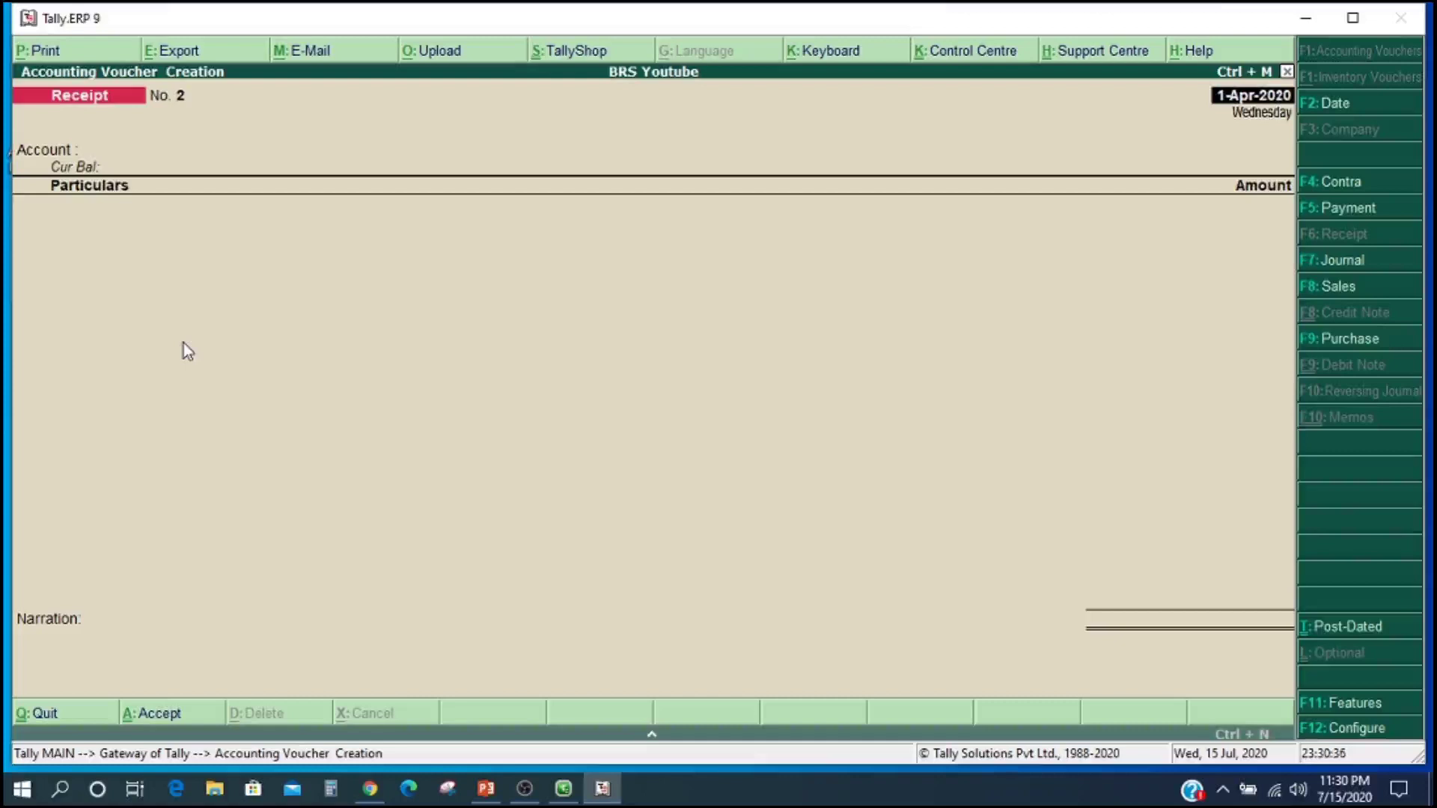
type("31.5")
key("Return")
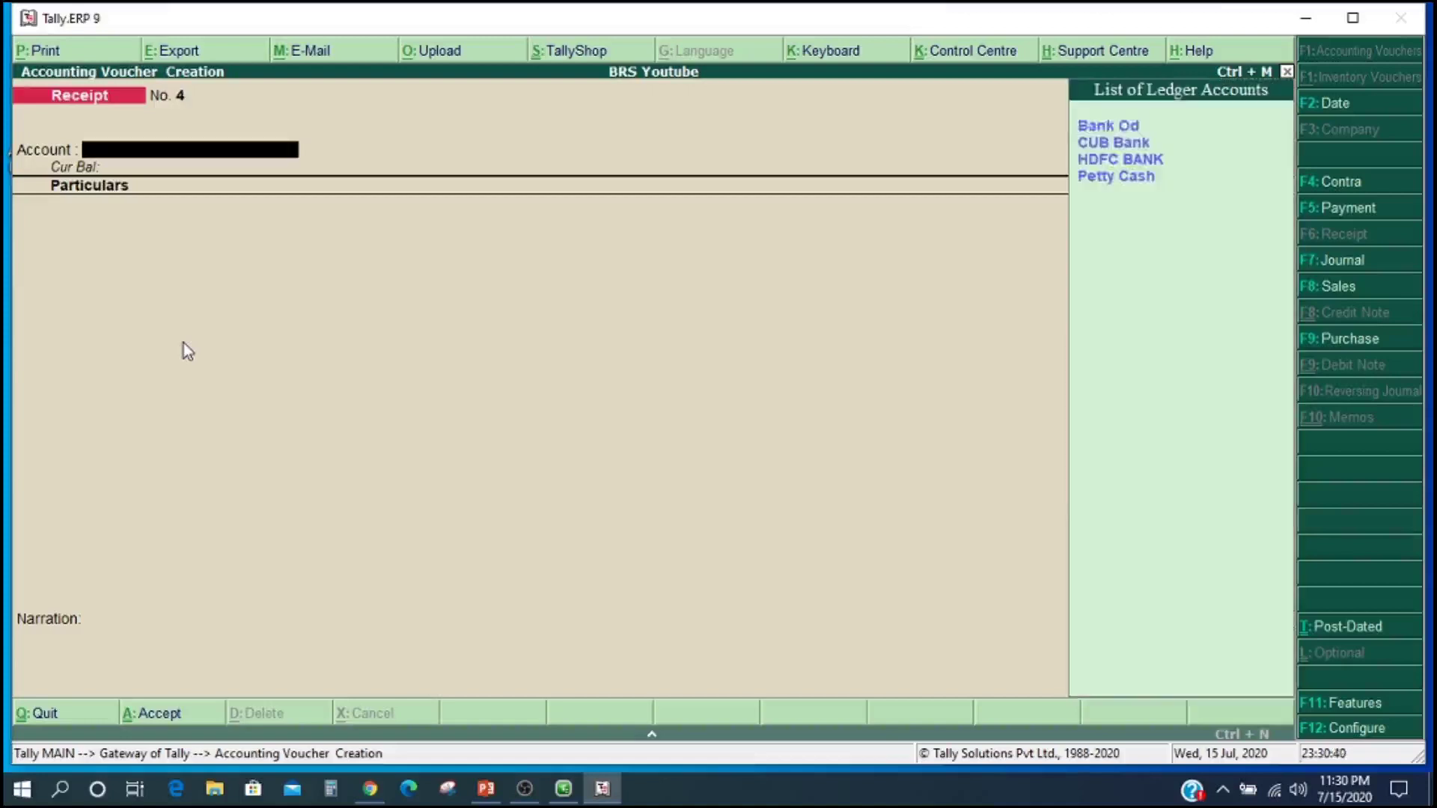
key("Down")
key("Down")
key("Down")
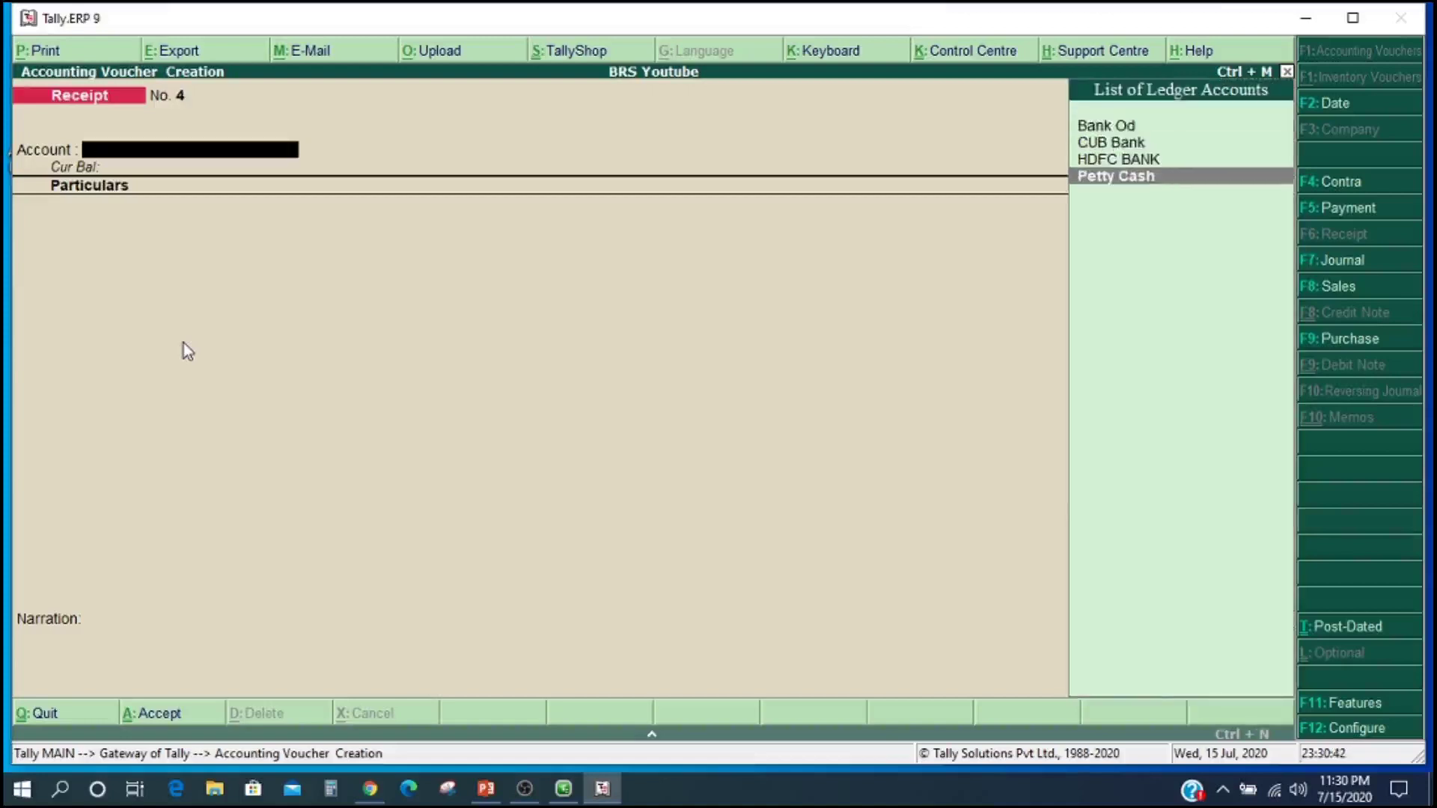
key("Return")
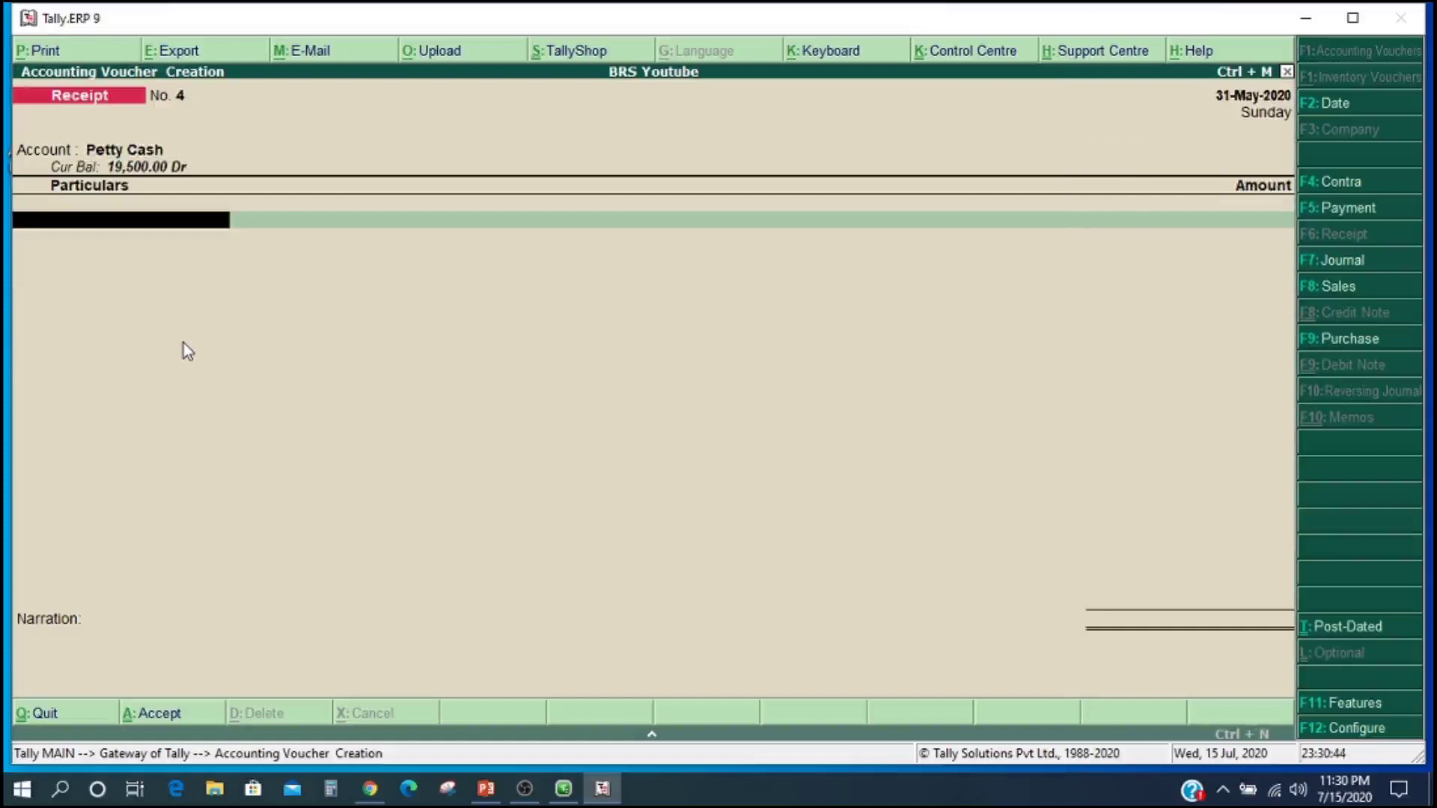
Step: Add Customer to the petty cash receipt's particulars with an amount of 5000
key("Down")
key("Down")
key("Down")
key("Up")
key("Up")
key("Up")
key("Up")
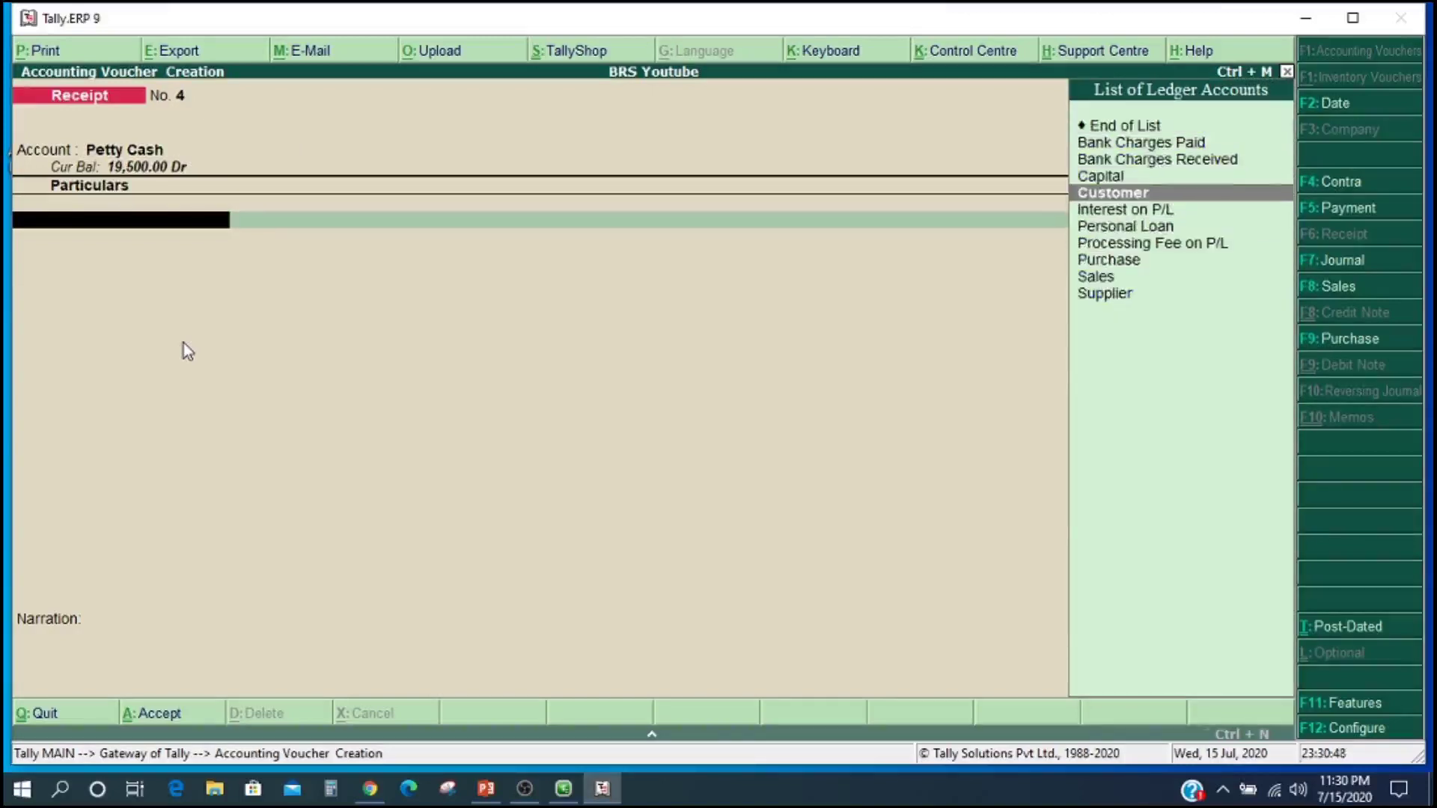
key("Return")
type("5000")
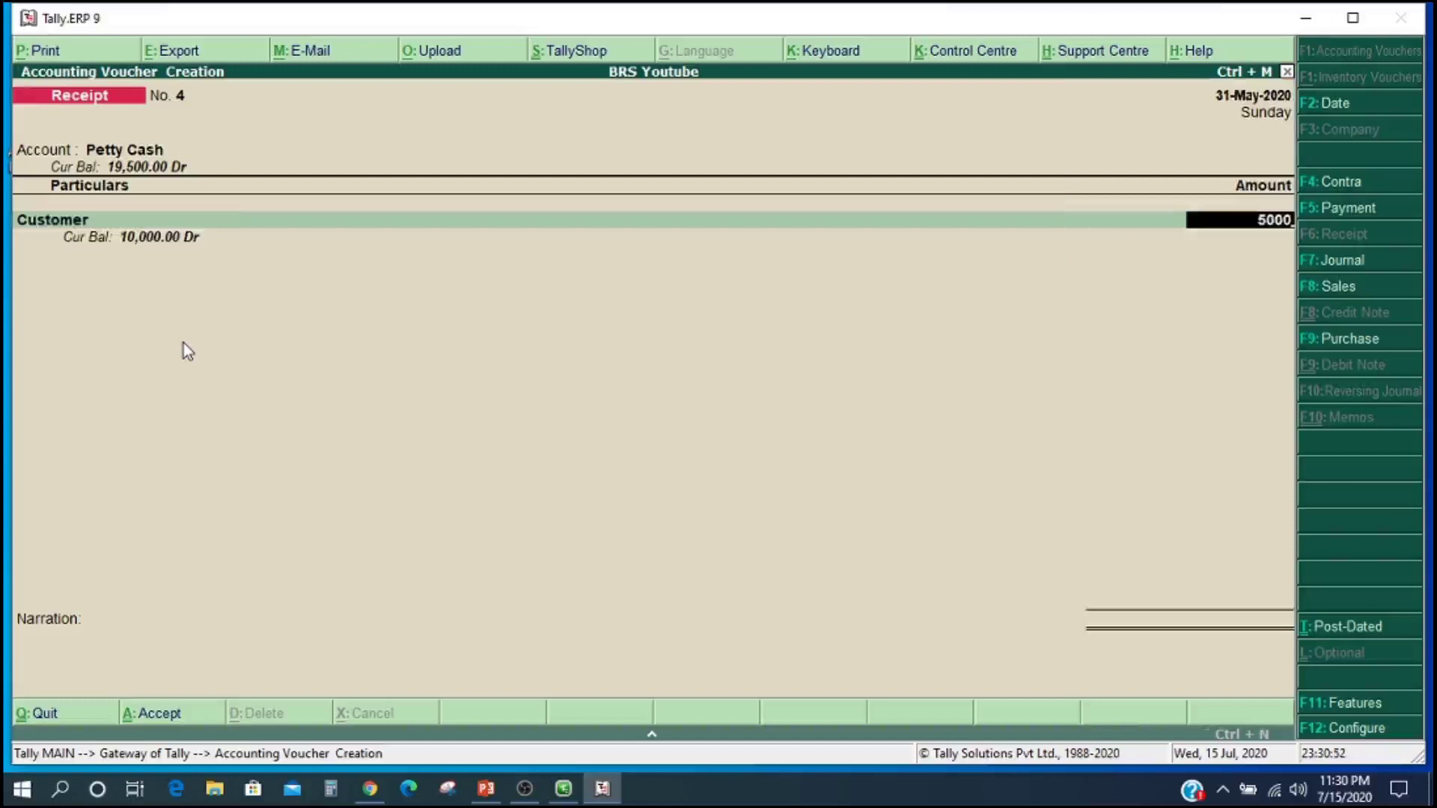
key("Return")
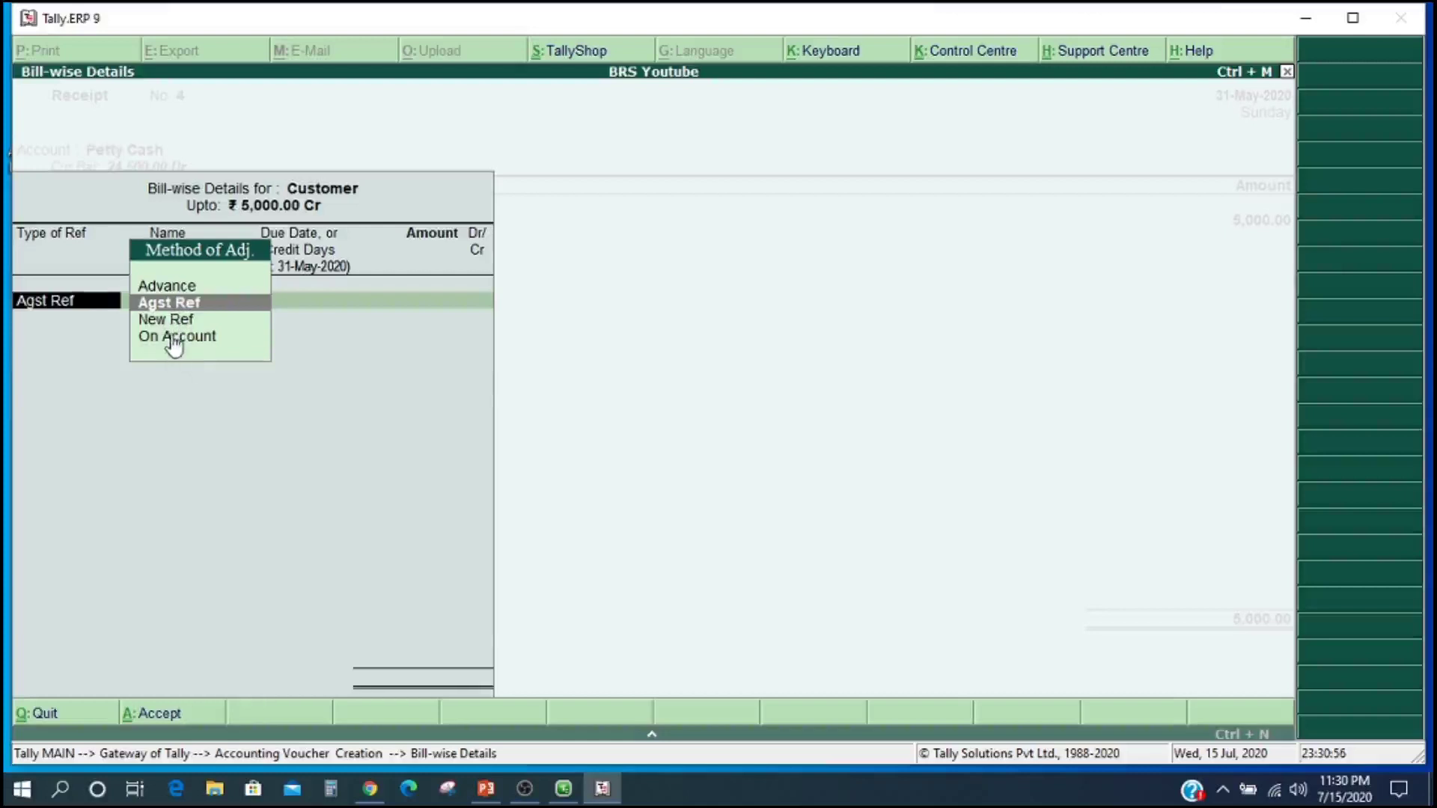
Step: Allocate the customer's full petty cash receipt as On Account in the bill-wise details
key("Down")
key("Down")
key("Return")
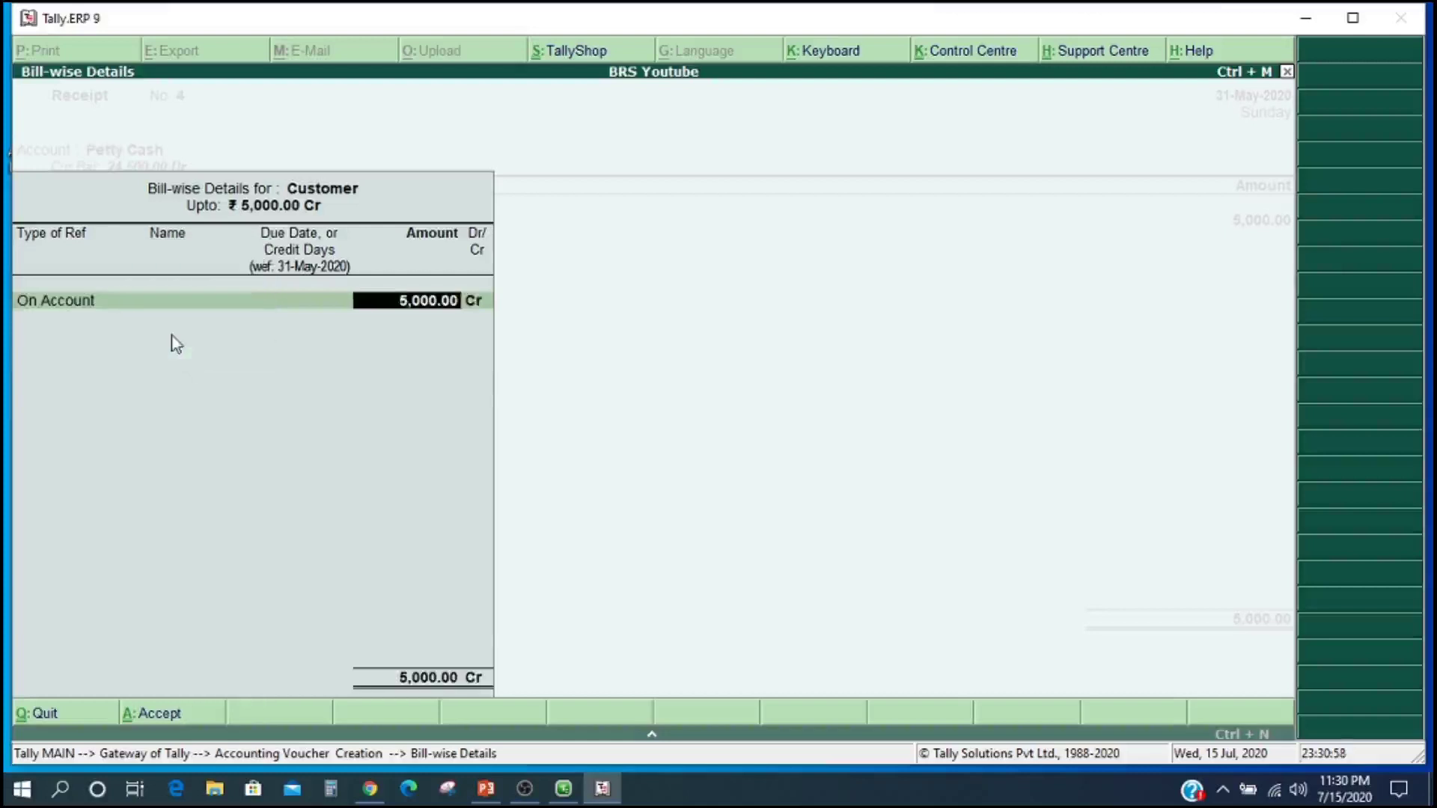
key("Return")
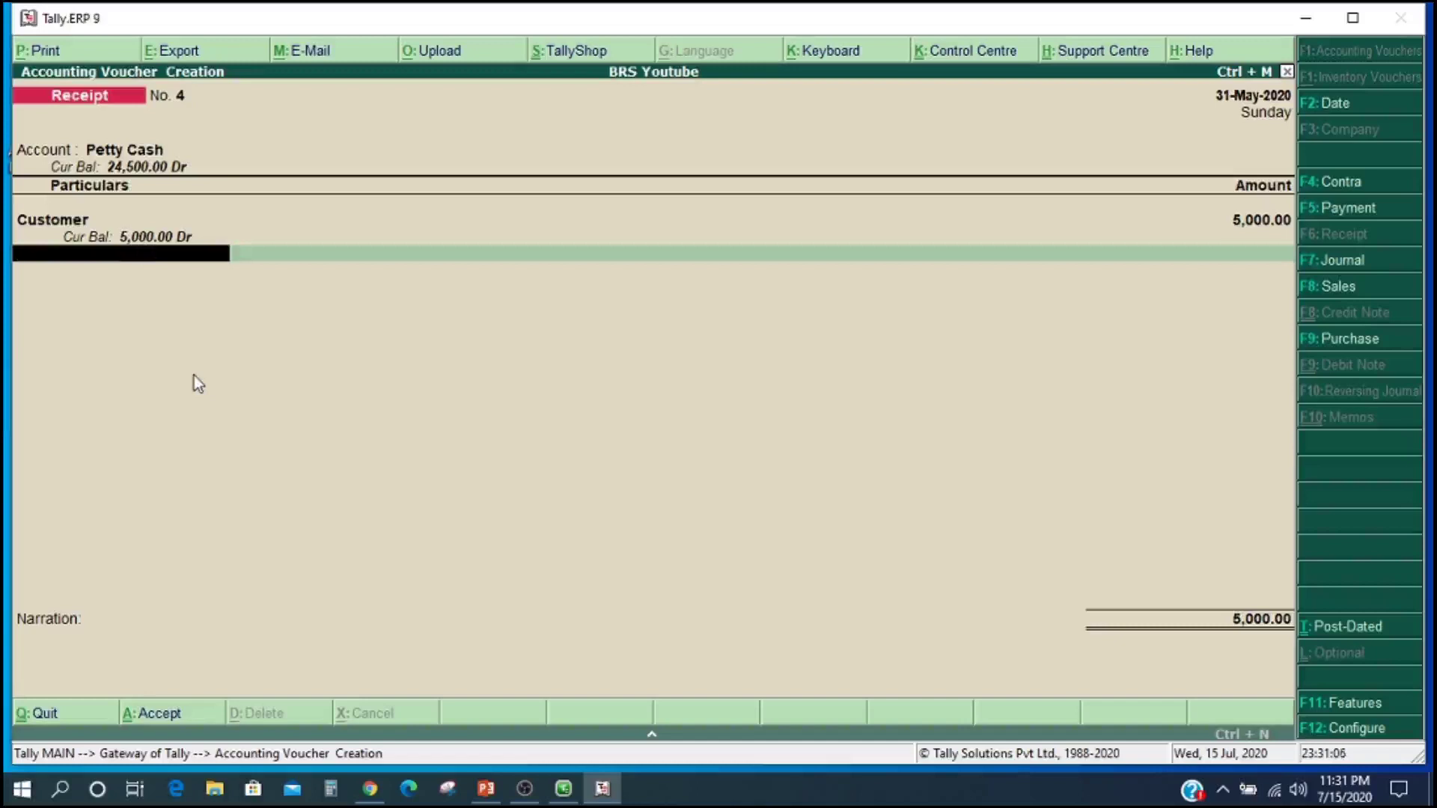
Step: Add Bank Charges Received to the receipt with an amount of 500 and finish the particulars
type("B")
key("Down")
key("Down")
key("Return")
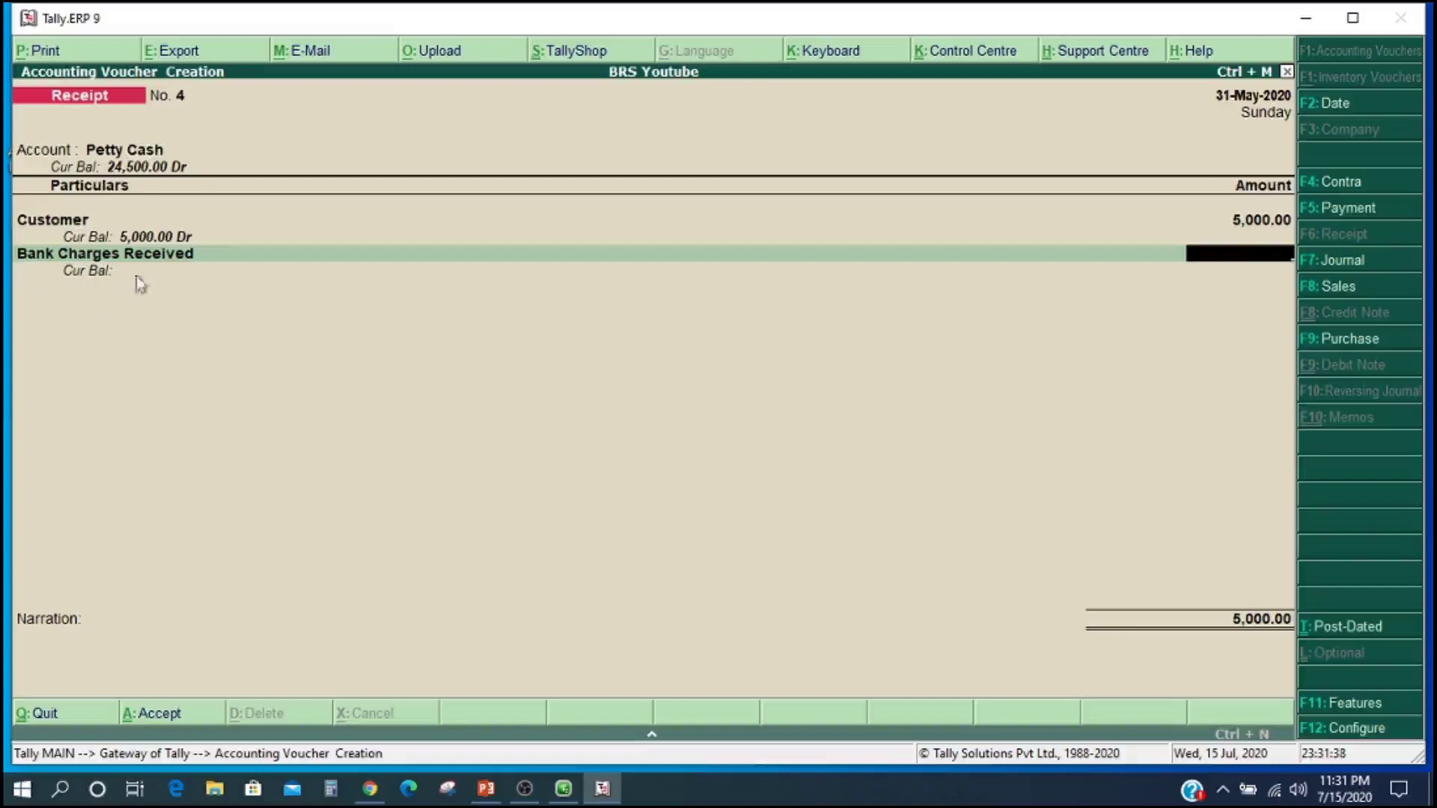
type("500")
key("Return")
key("Return")
key("Return")
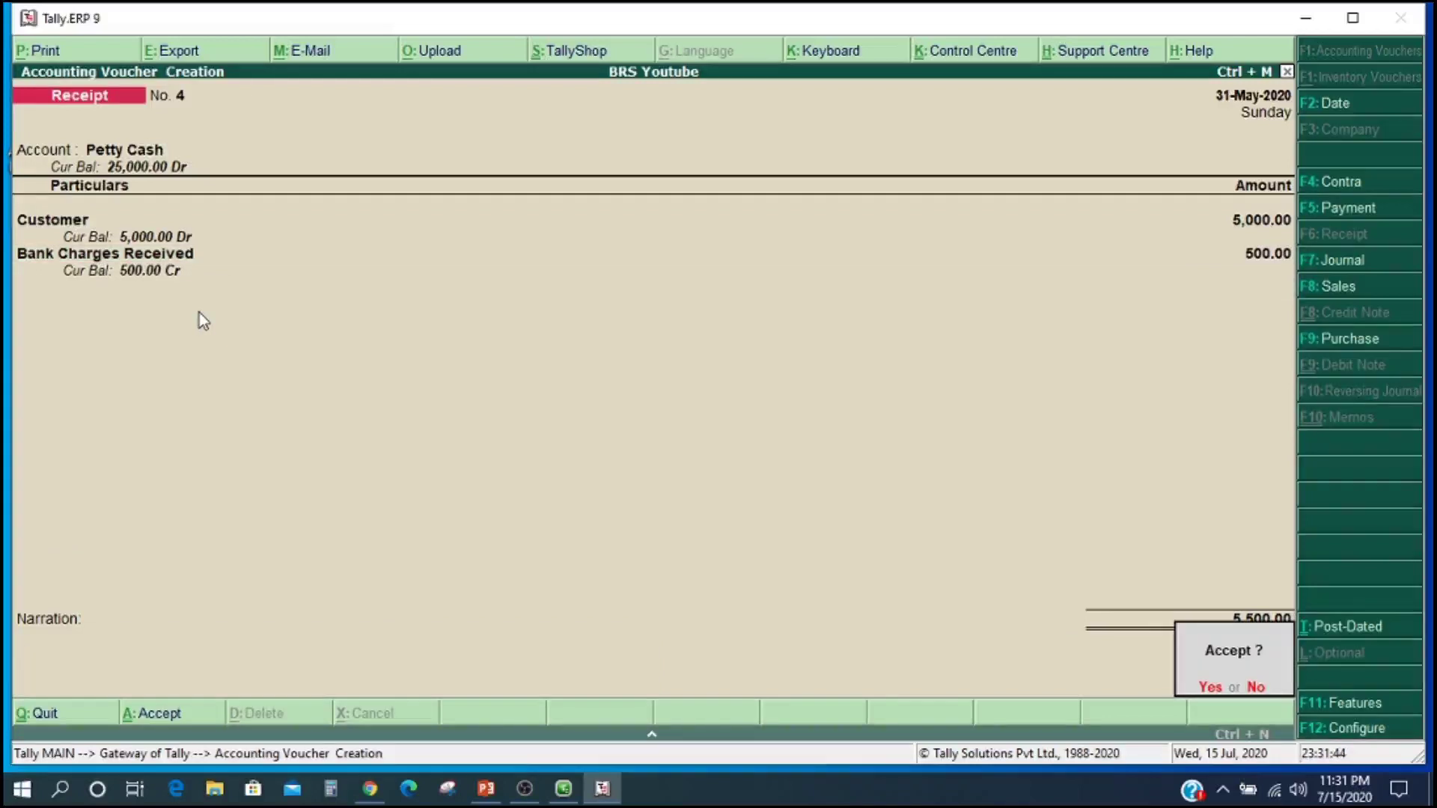
Step: Enter the narration "cheque bounce charges received" and save the receipt voucher
key("Escape")
type("cheque bounce charges rec")
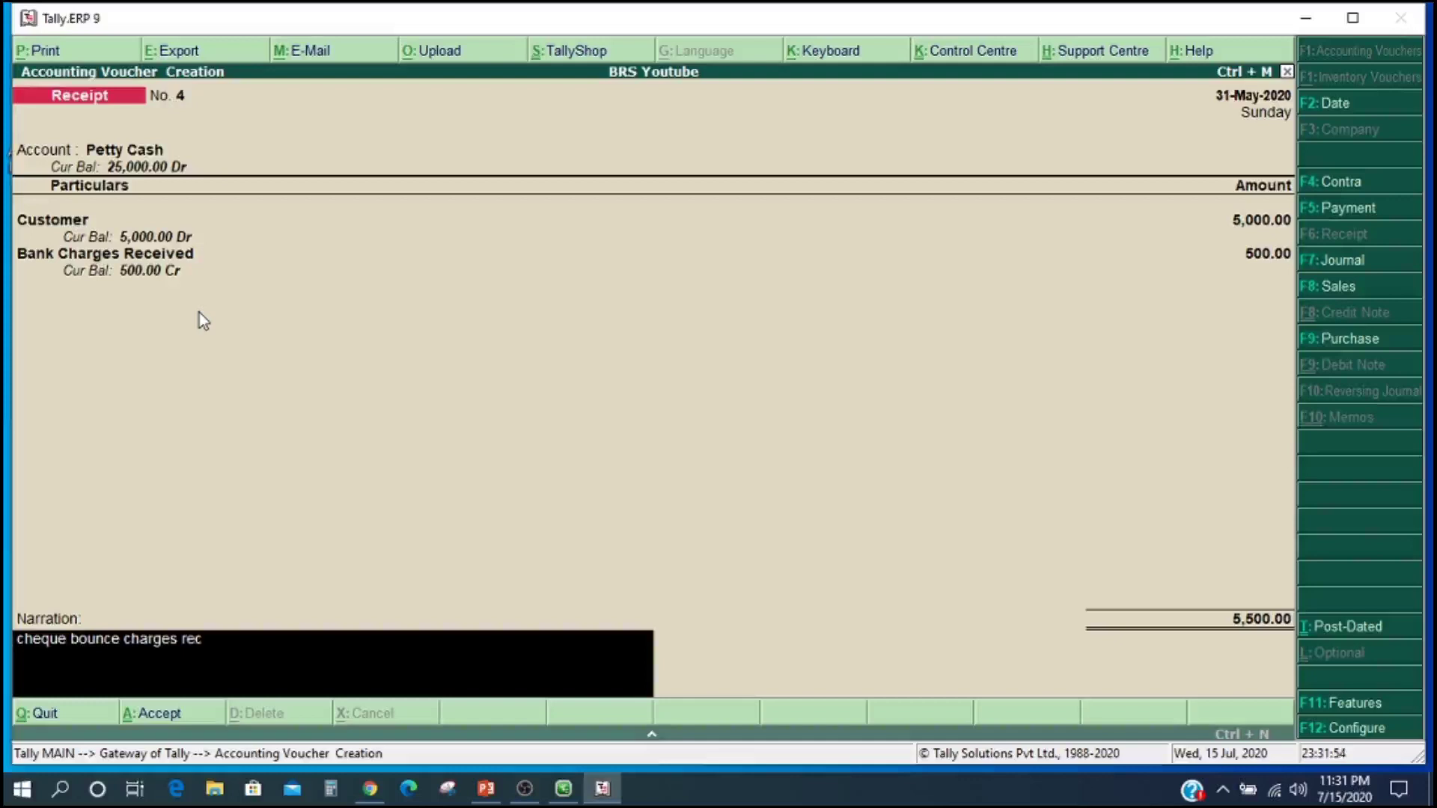
type("eived")
key("Return")
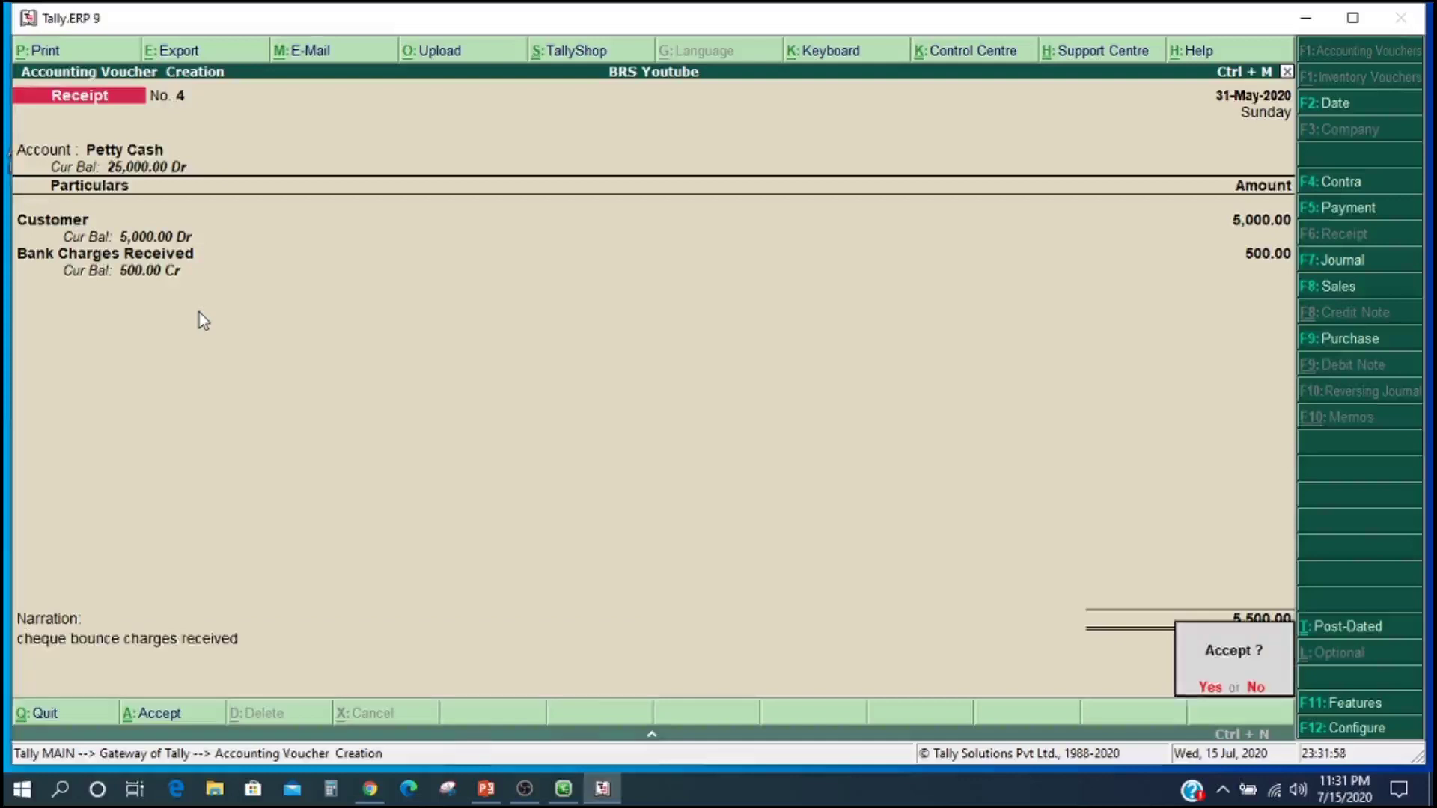
key("Return")
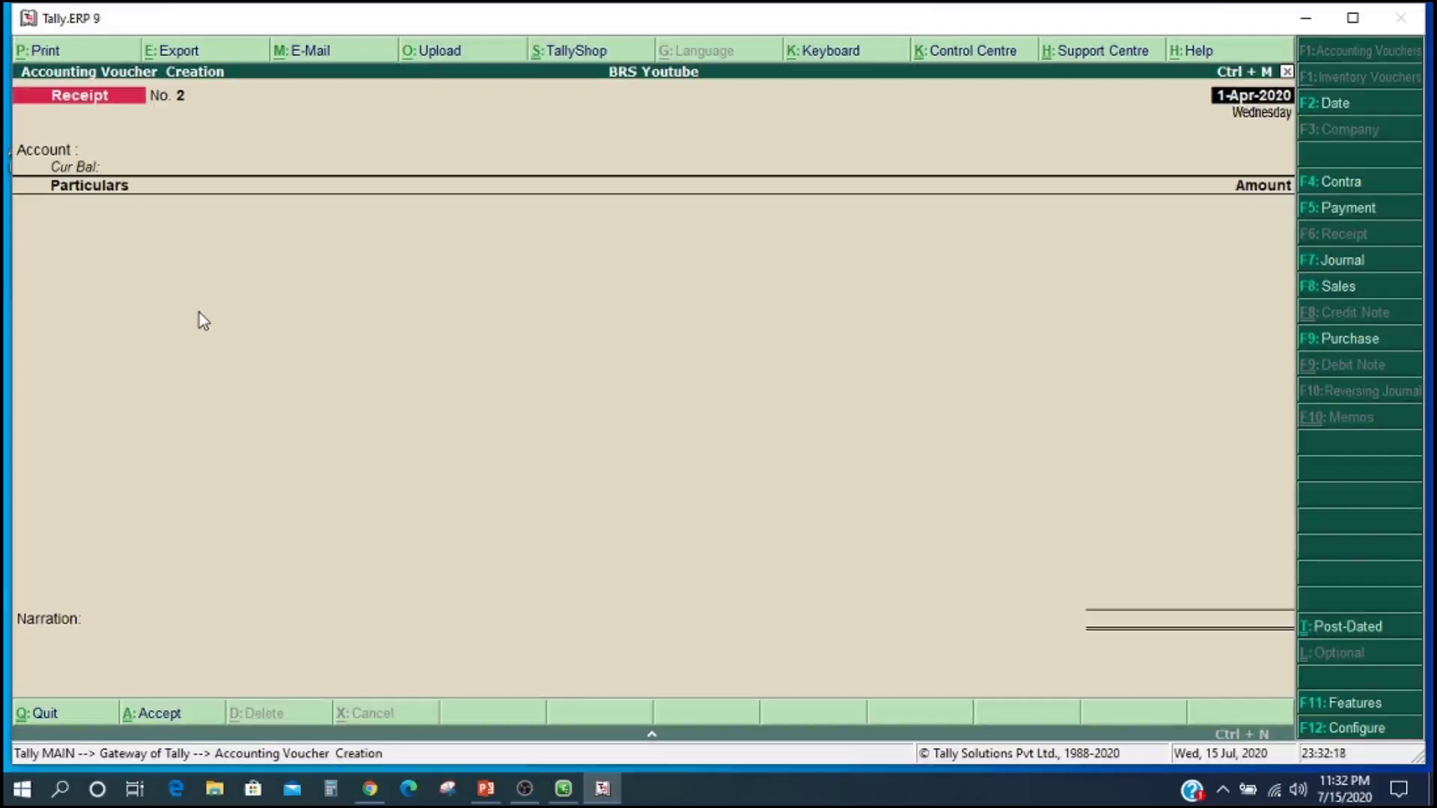
Step: Leave voucher entry and open the ledger selection in the company's account books
key("Escape")
key("Return")
key("Down")
key("Down")
key("Down")
key("Down")
key("Down")
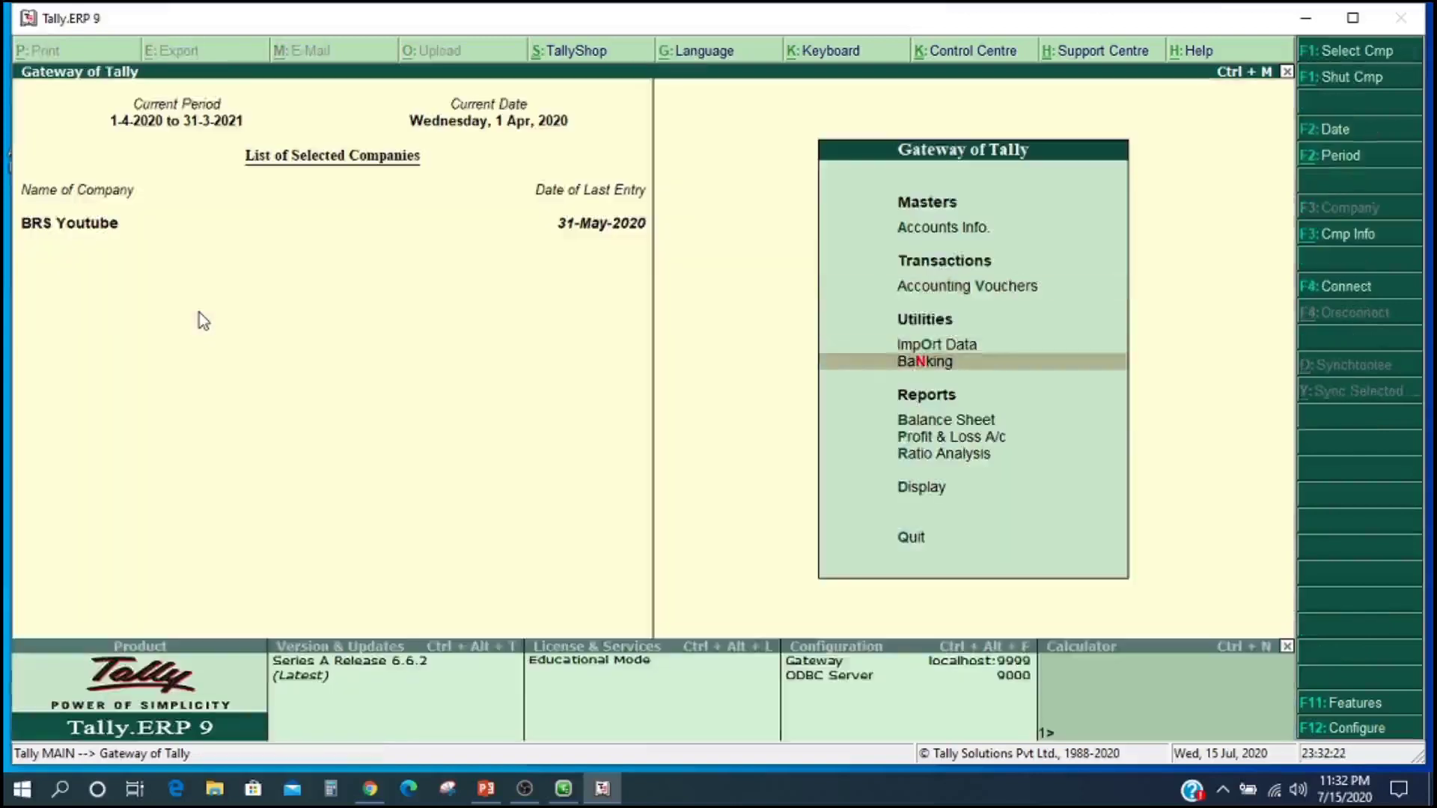
key("Down")
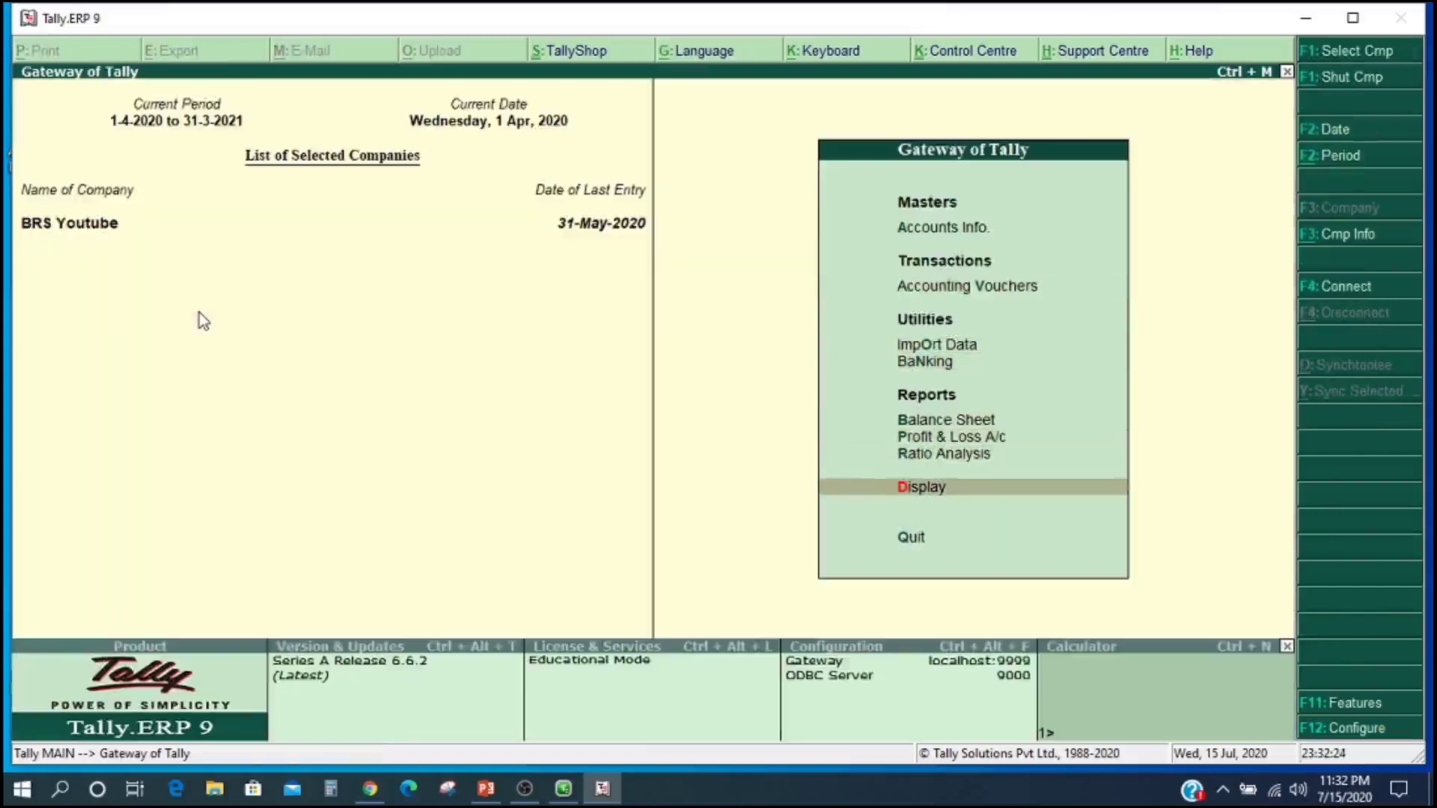
key("Return")
key("Down")
key("Down")
key("Return")
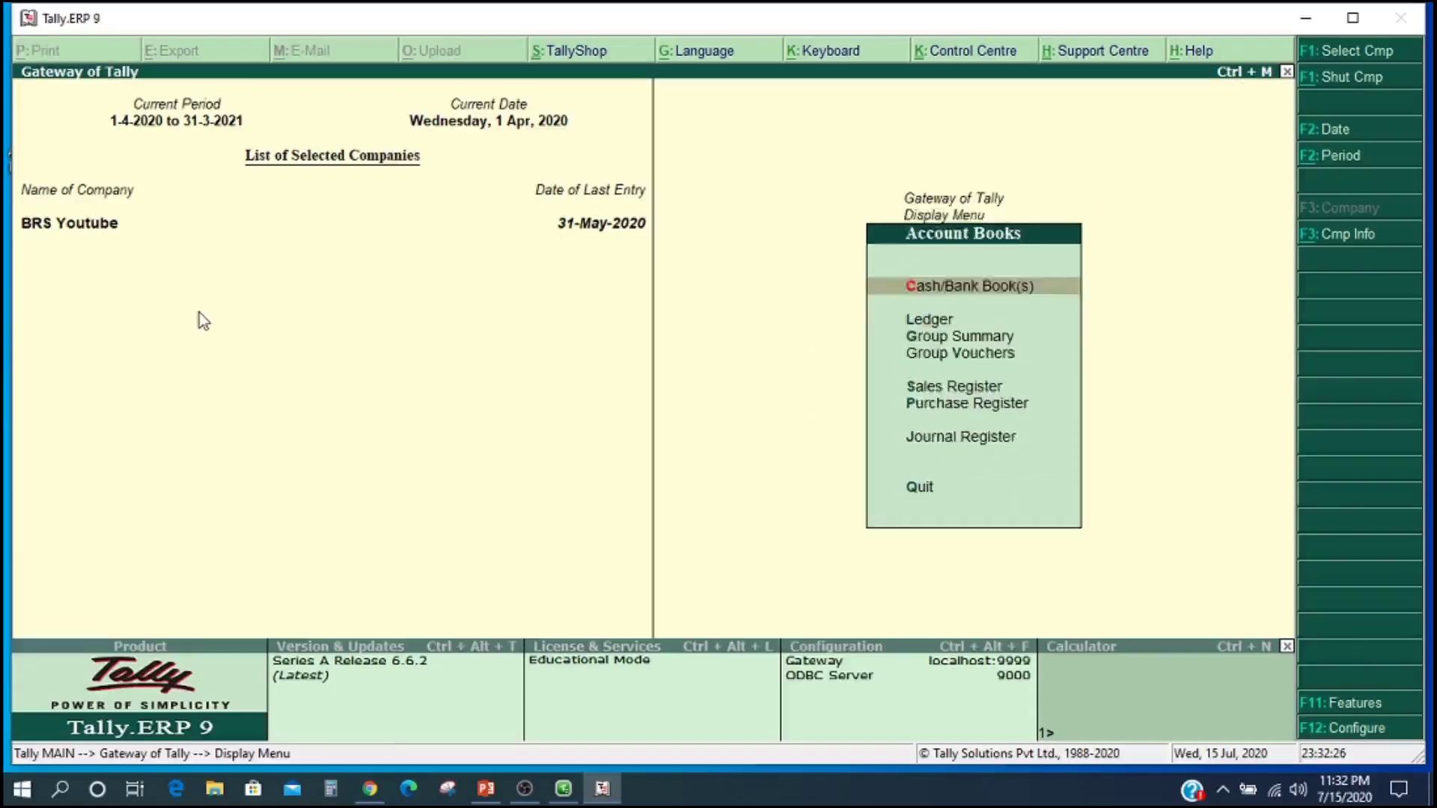
key("Down")
key("Return")
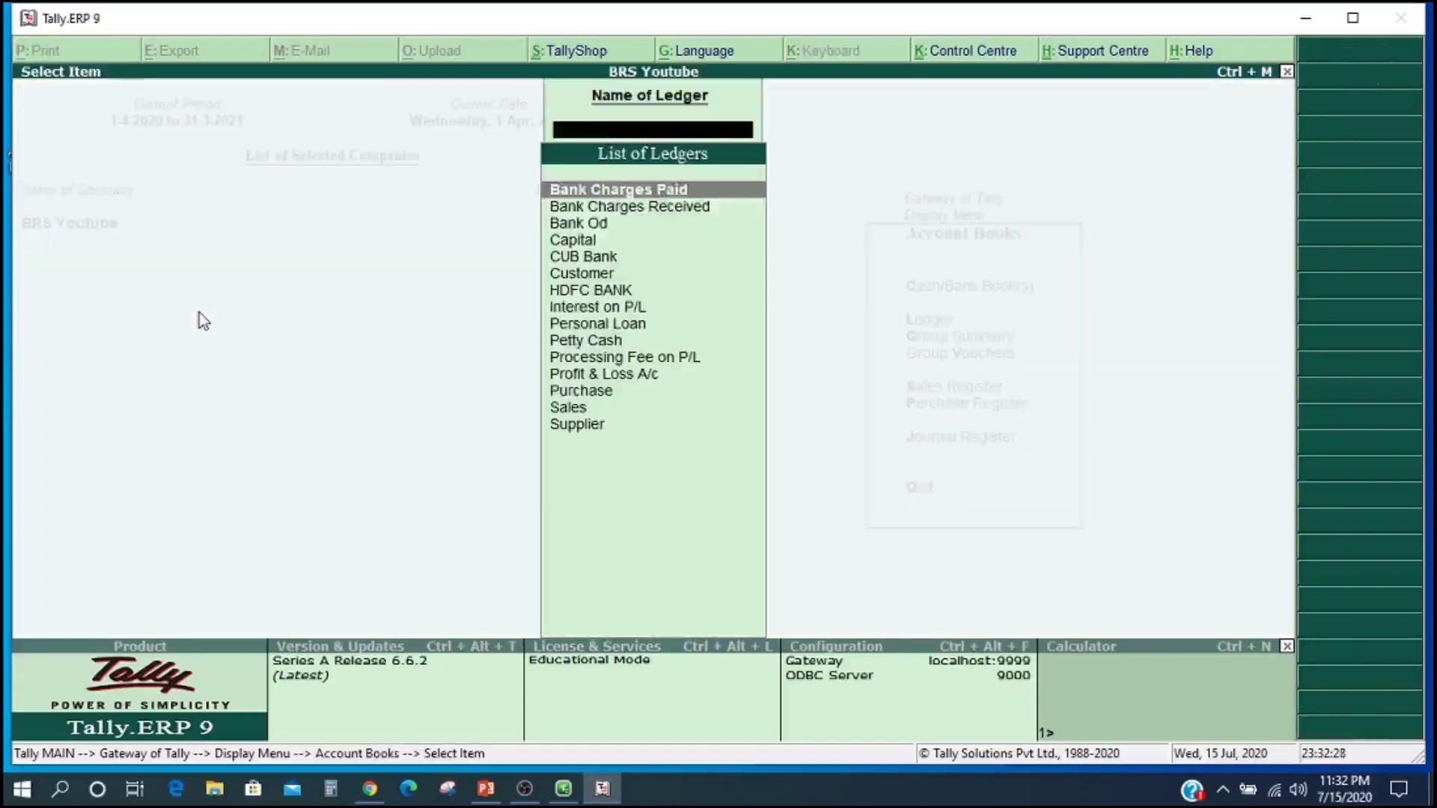
Step: Display the Supplier ledger's vouchers
key("Down")
key("Down")
key("Down")
key("Down")
key("Down")
key("Down")
key("Down")
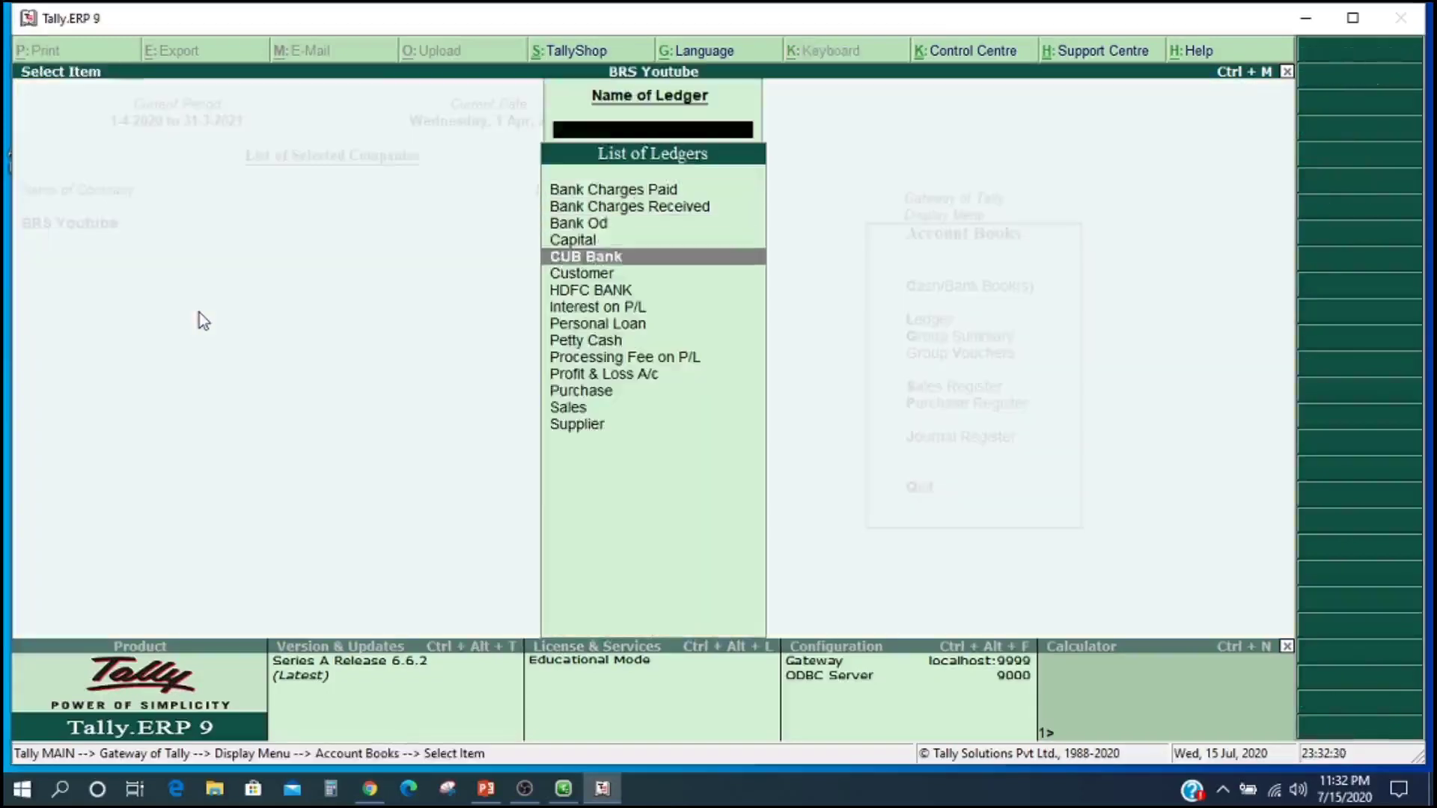
key("Down")
key("Down")
key("Down")
key("Down")
key("Down")
key("Down")
key("Down")
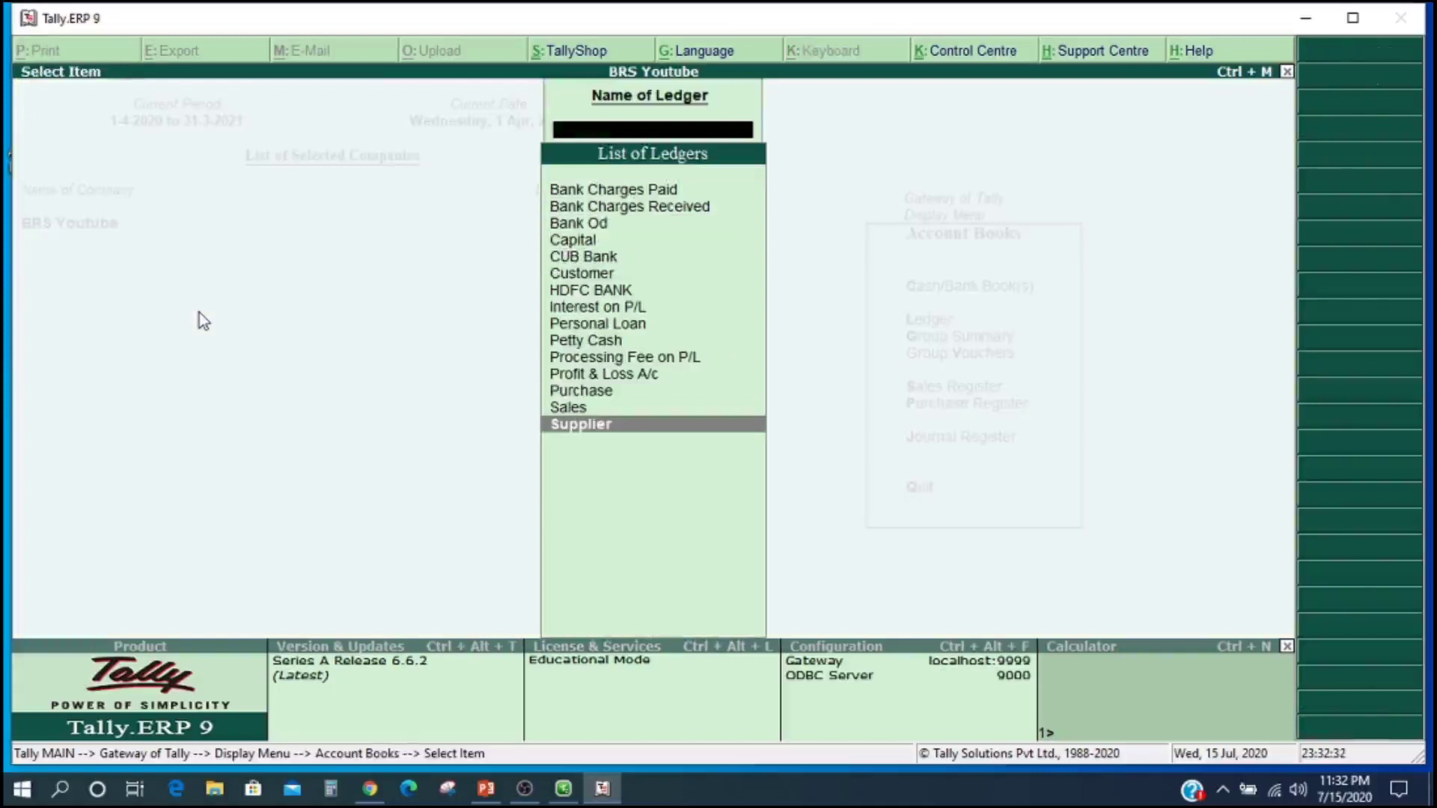
key("Return")
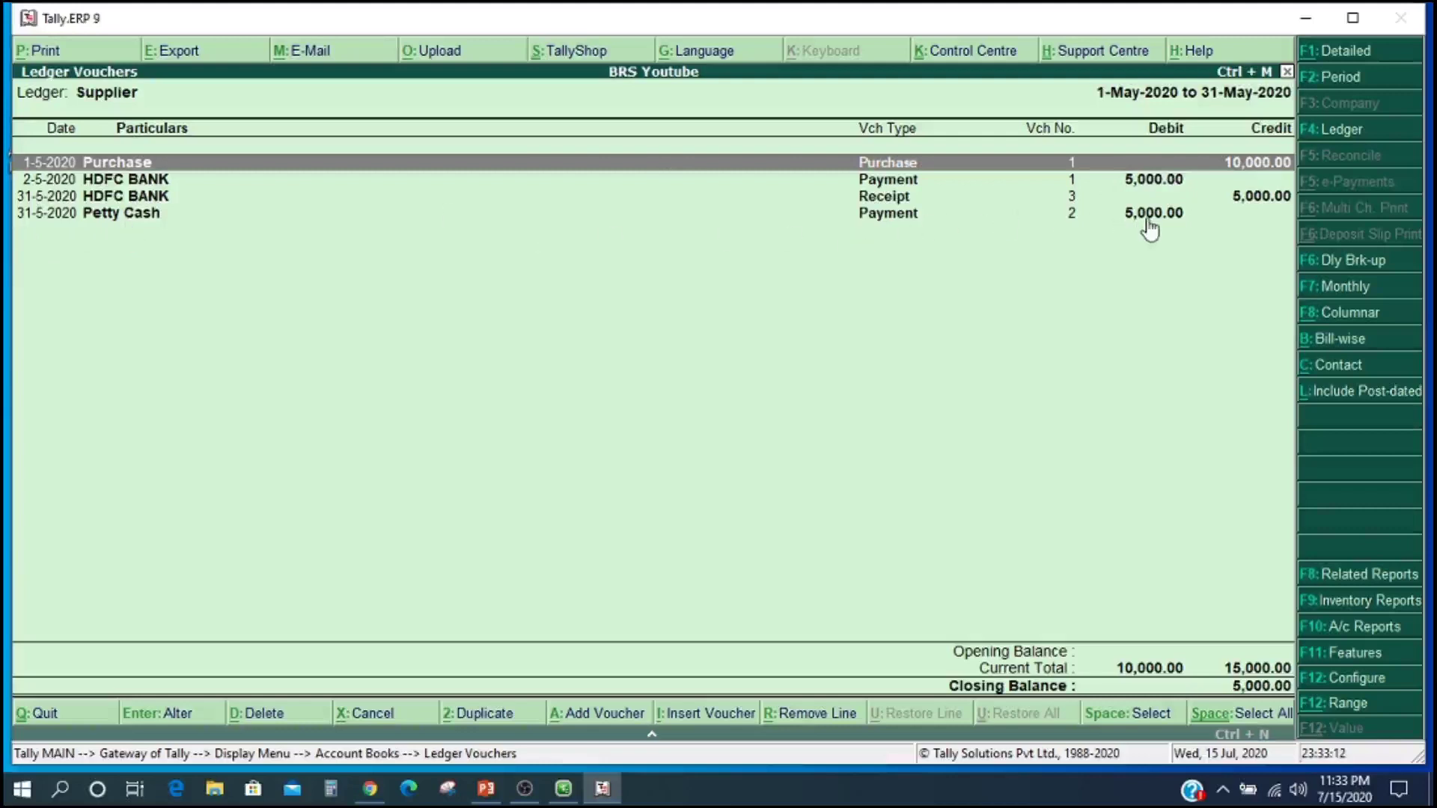
Step: Expand the 31-May-2020 Petty Cash payment in the Supplier ledger to examine its detailed entries
key("Down")
key("Down")
key("Down")
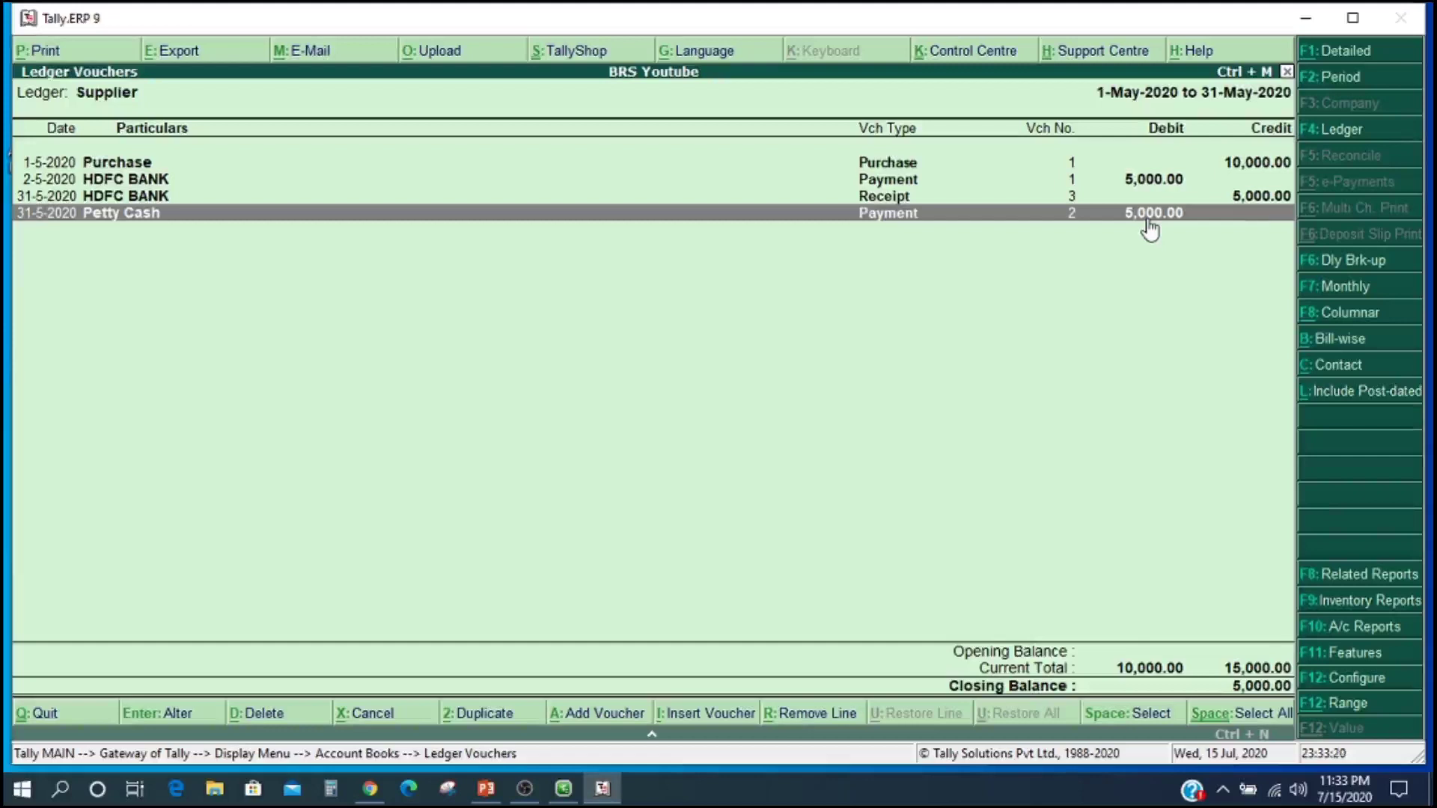
left_click(1147, 219)
key("Escape")
key("y")
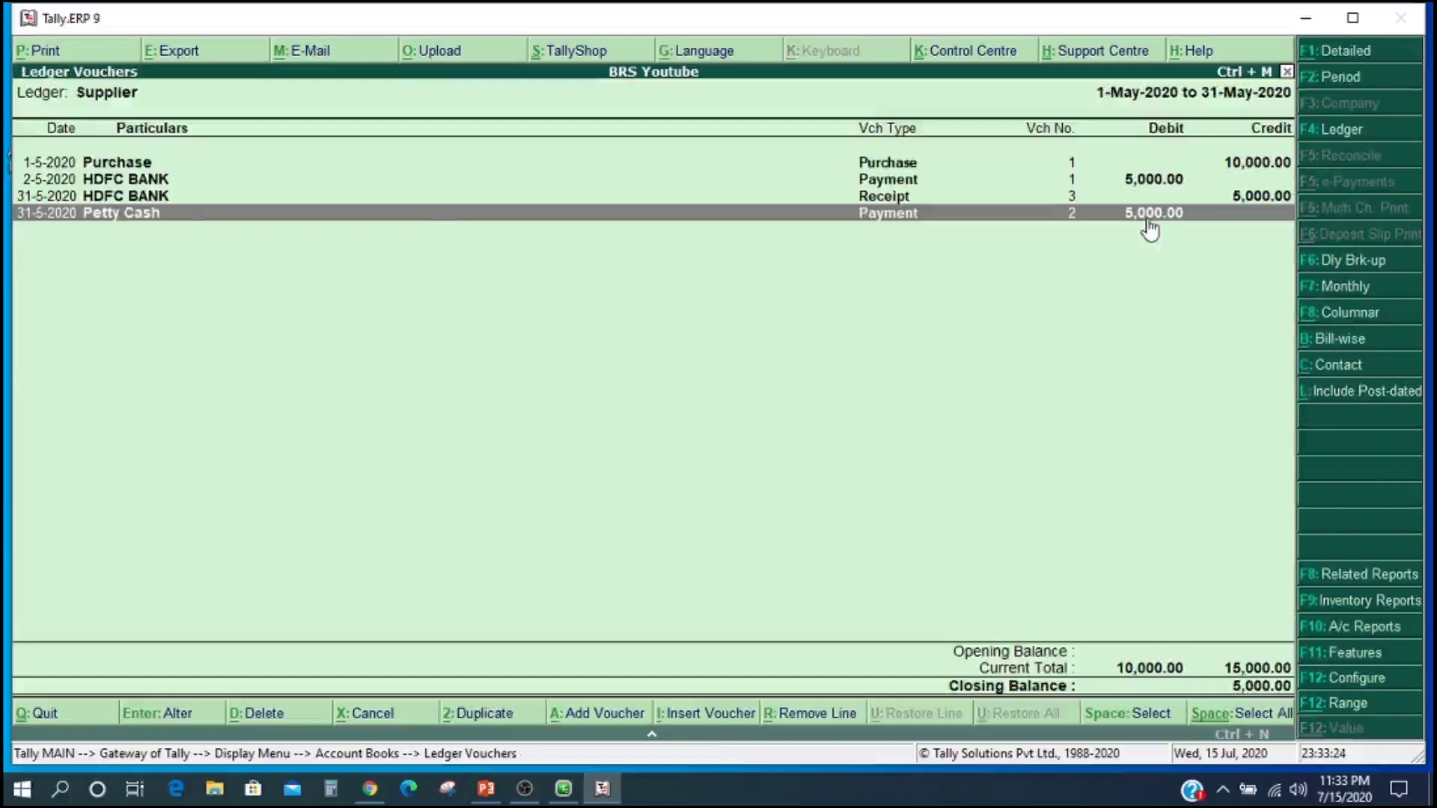
key("alt+F1")
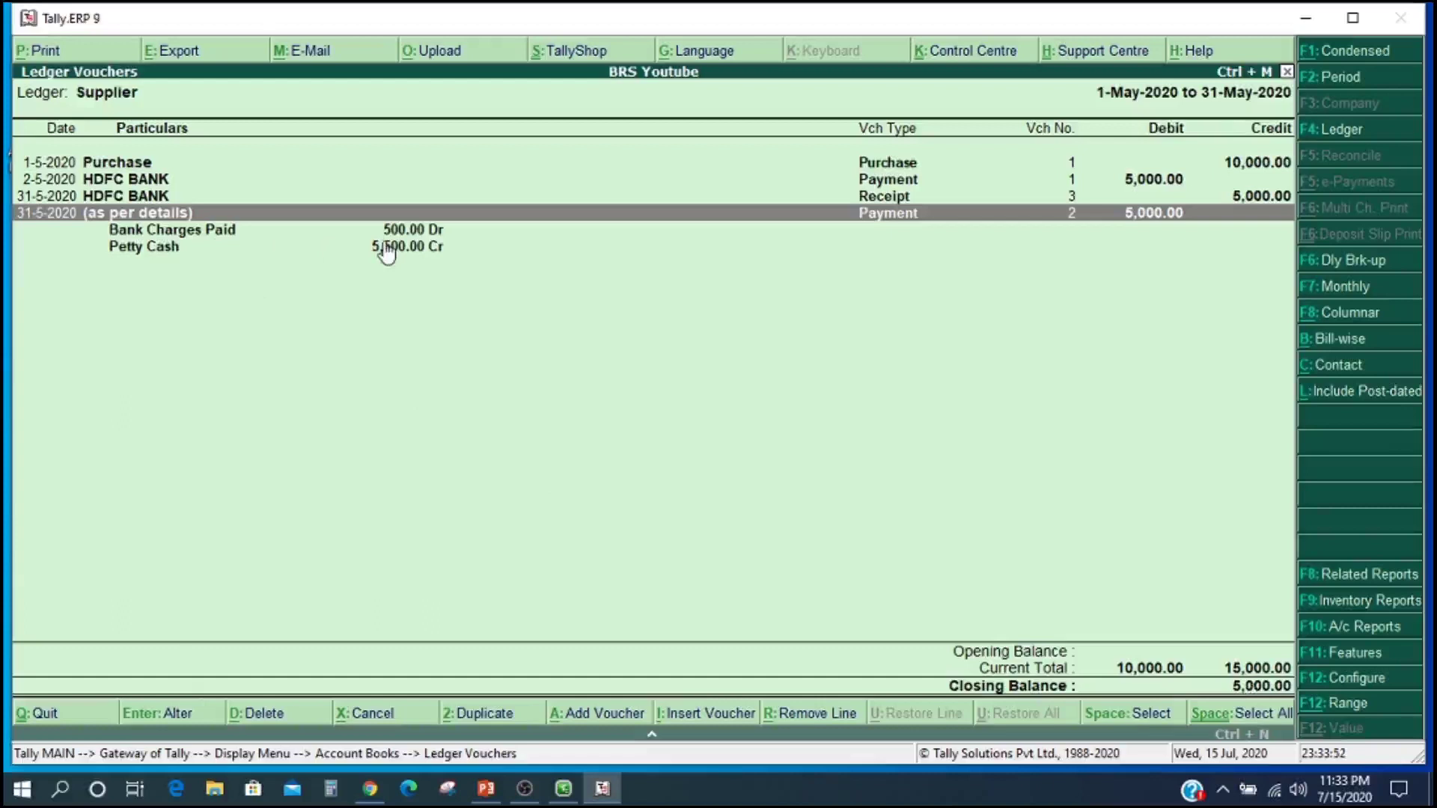
Step: Leave the Supplier ledger and display the company's Profit & Loss A/c in detailed form
key("Escape")
key("Escape")
key("Escape")
key("Escape")
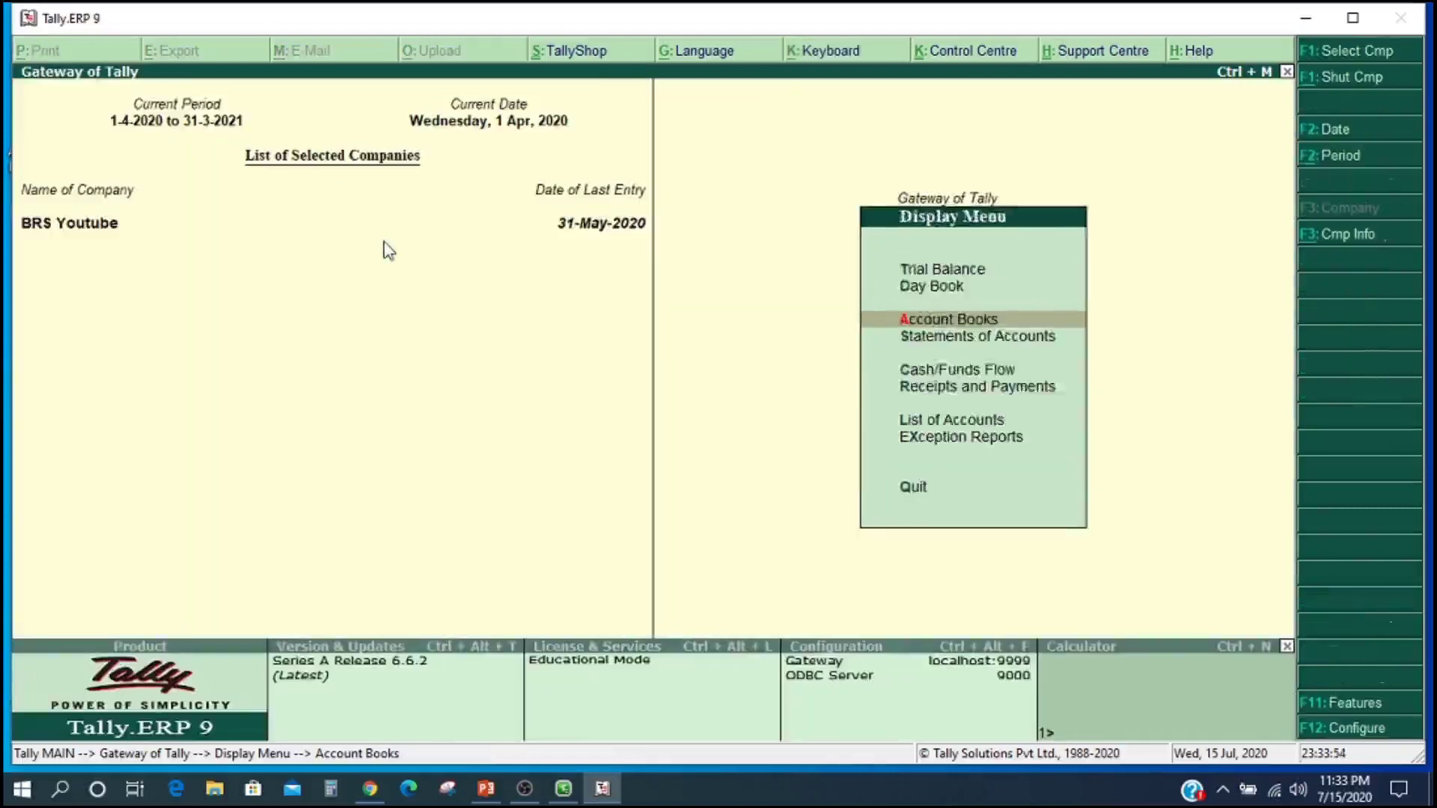
key("Up")
key("Up")
key("Up")
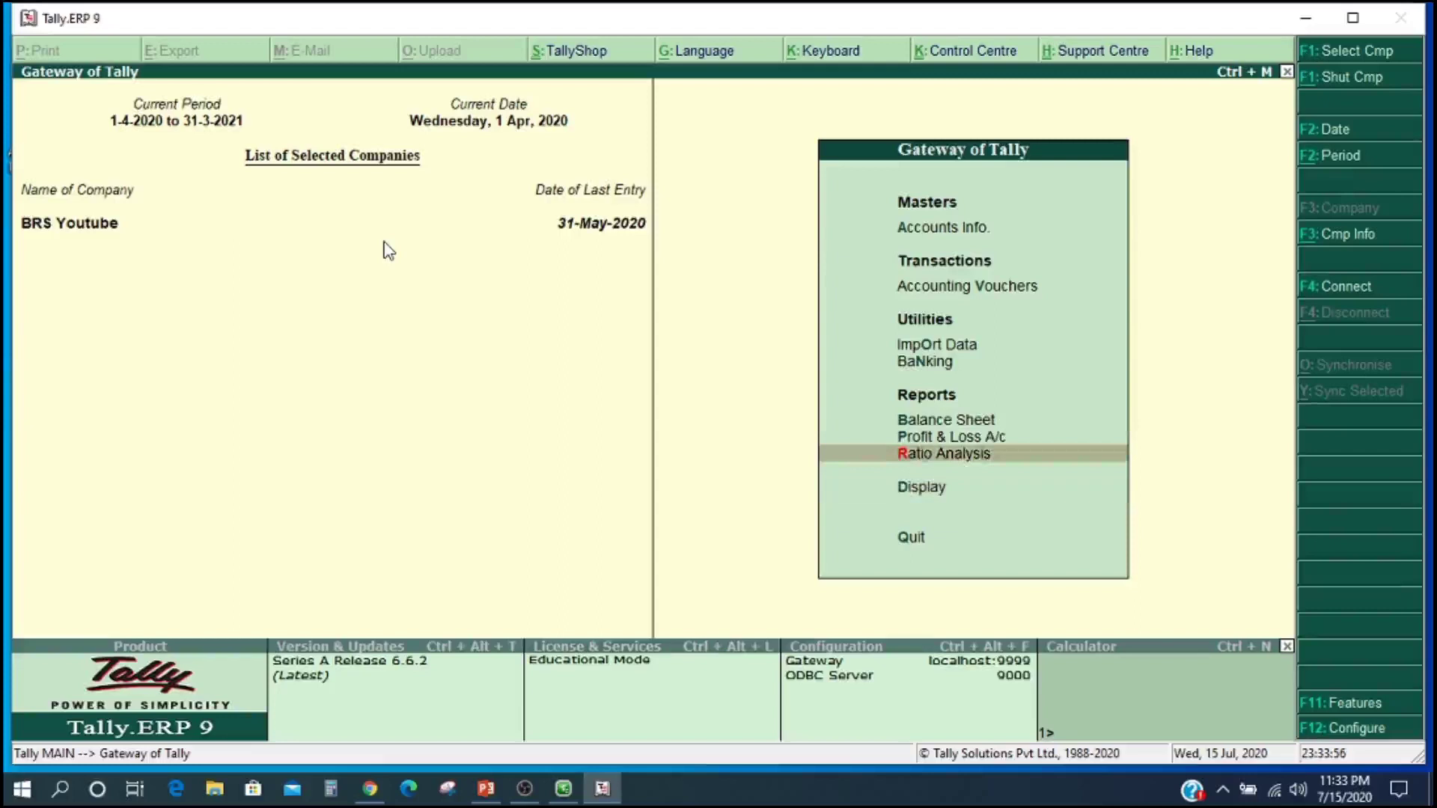
key("Down")
key("Return")
key("alt+F1")
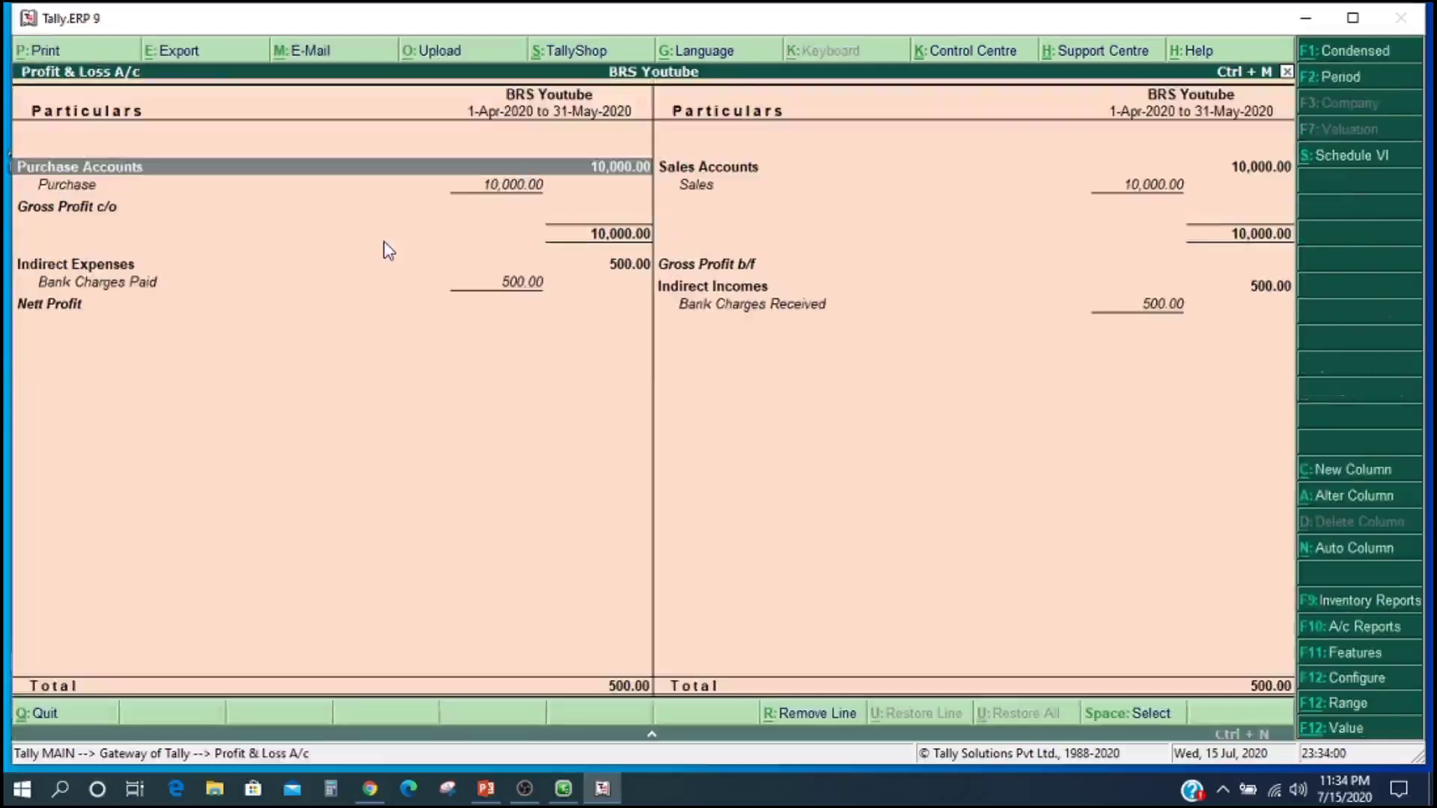
Step: Examine the Bank Charges Paid line under Indirect Expenses, then close the Profit & Loss A/c
key("Down")
key("Down")
key("Down")
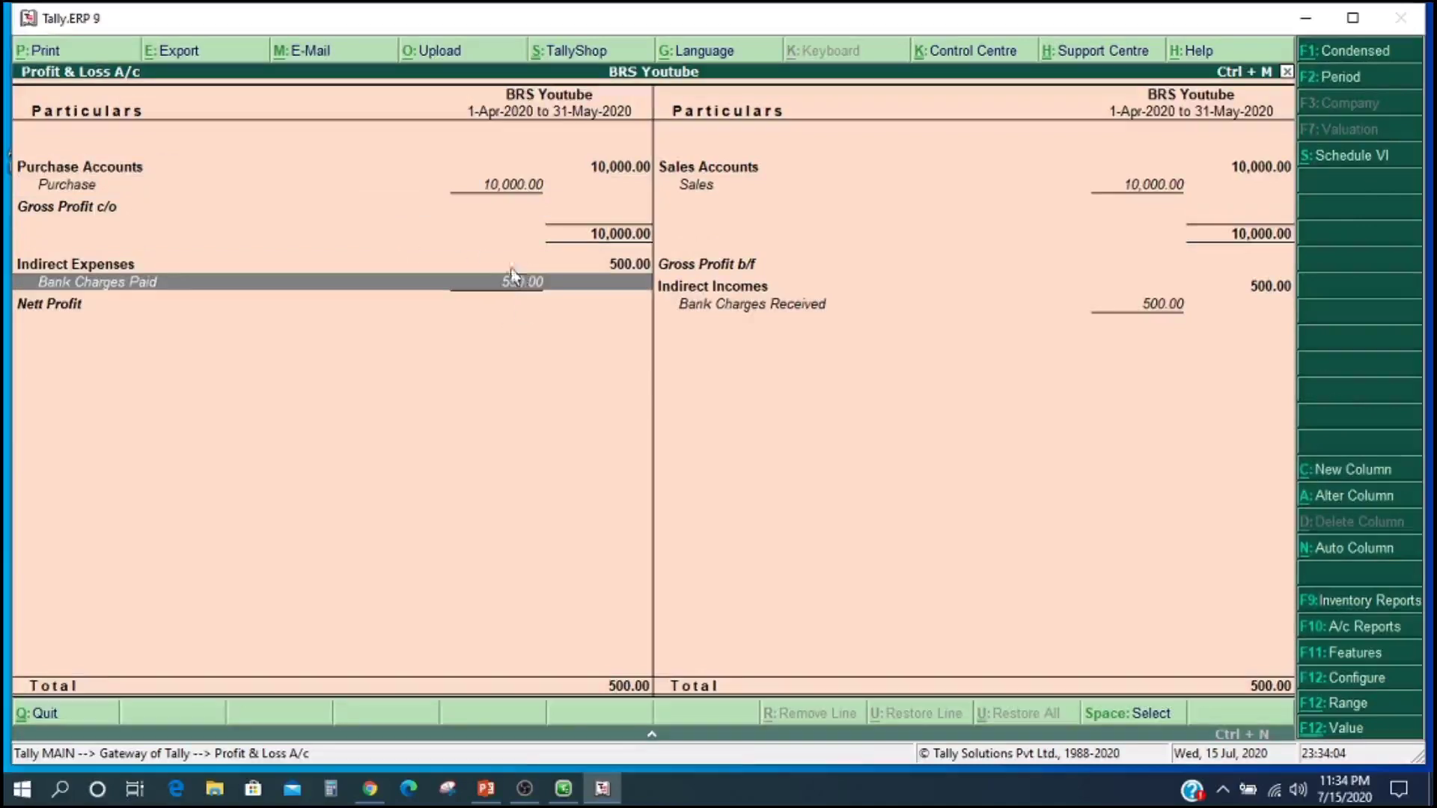
key("Escape")
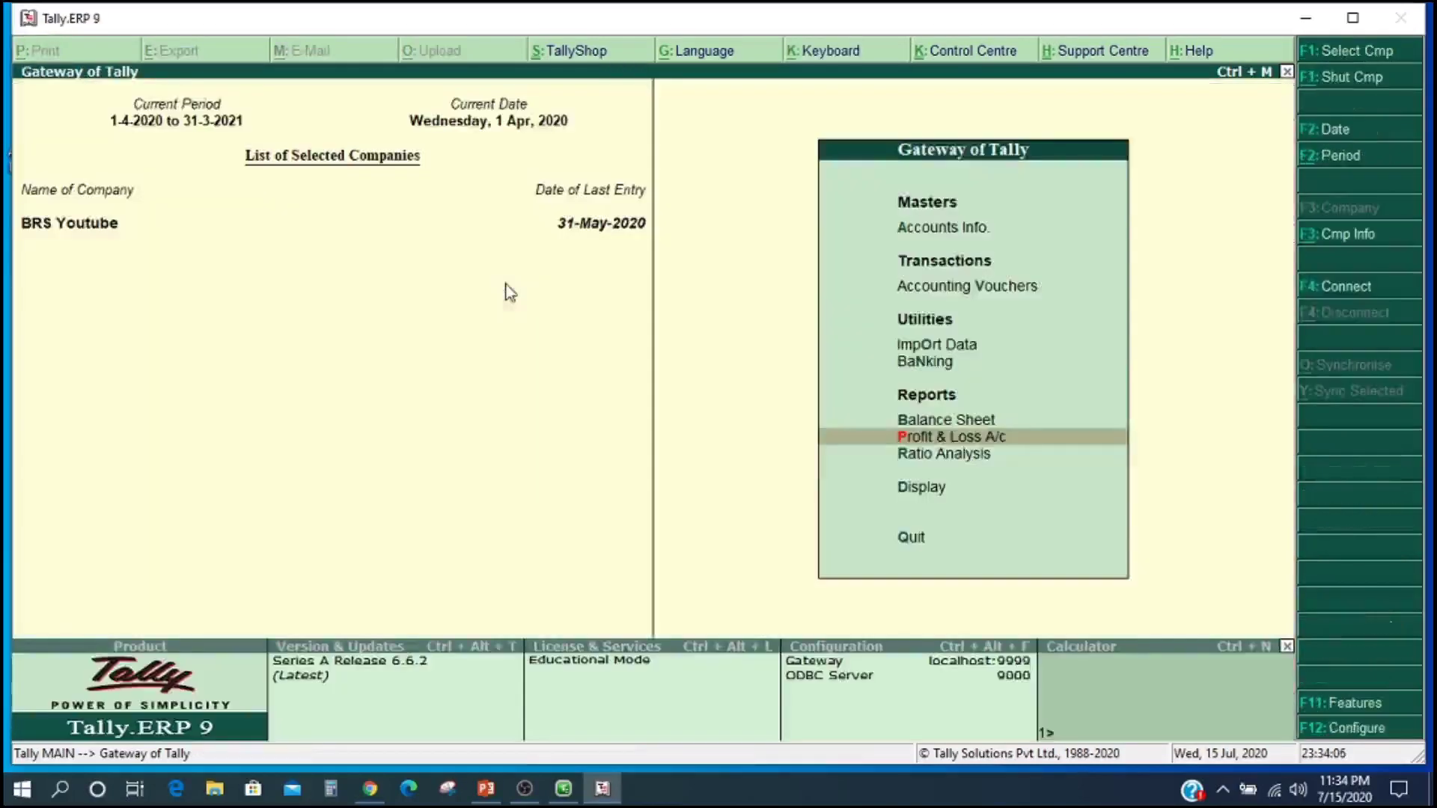
Step: Open the ledger selection in the company's account books
key("Down")
key("Down")
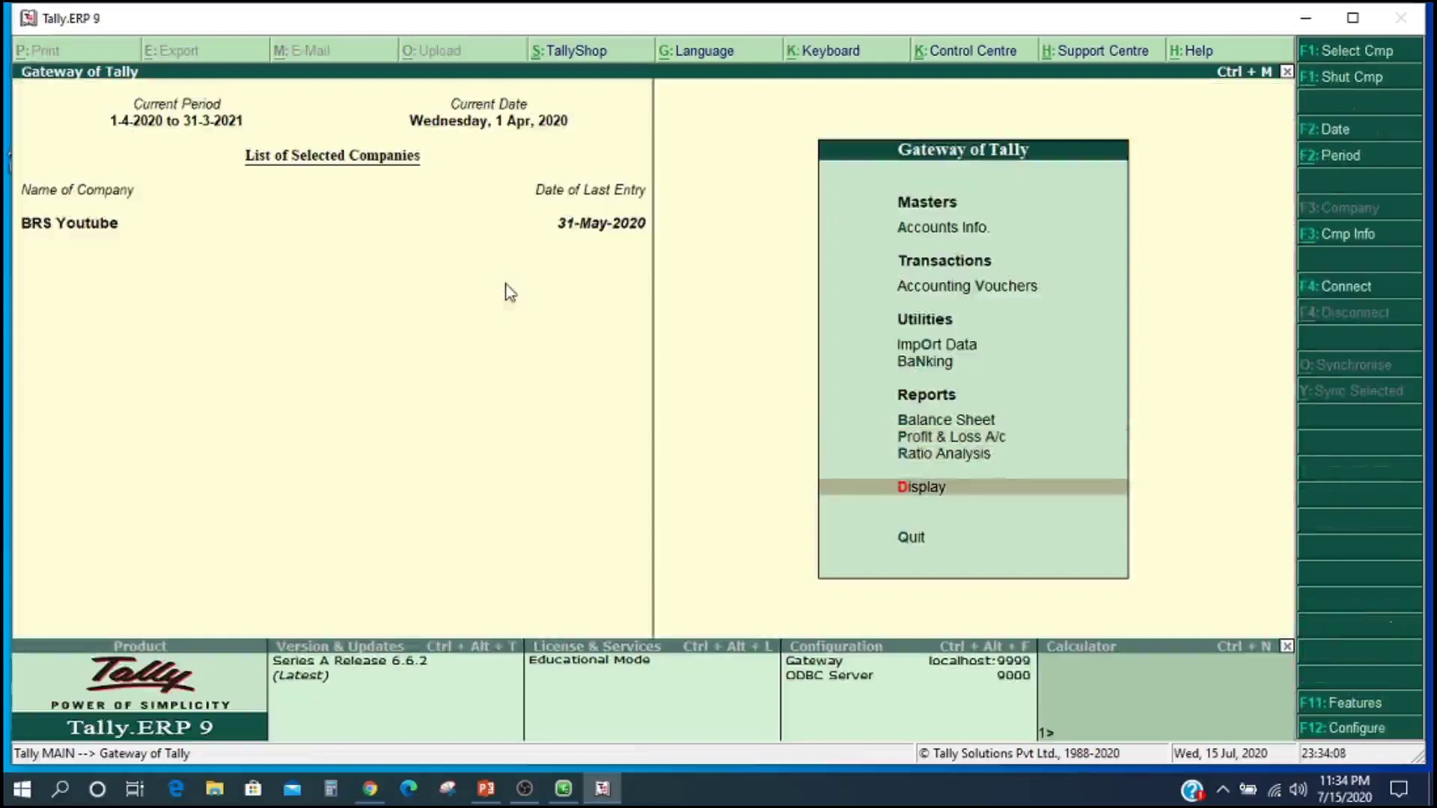
key("Return")
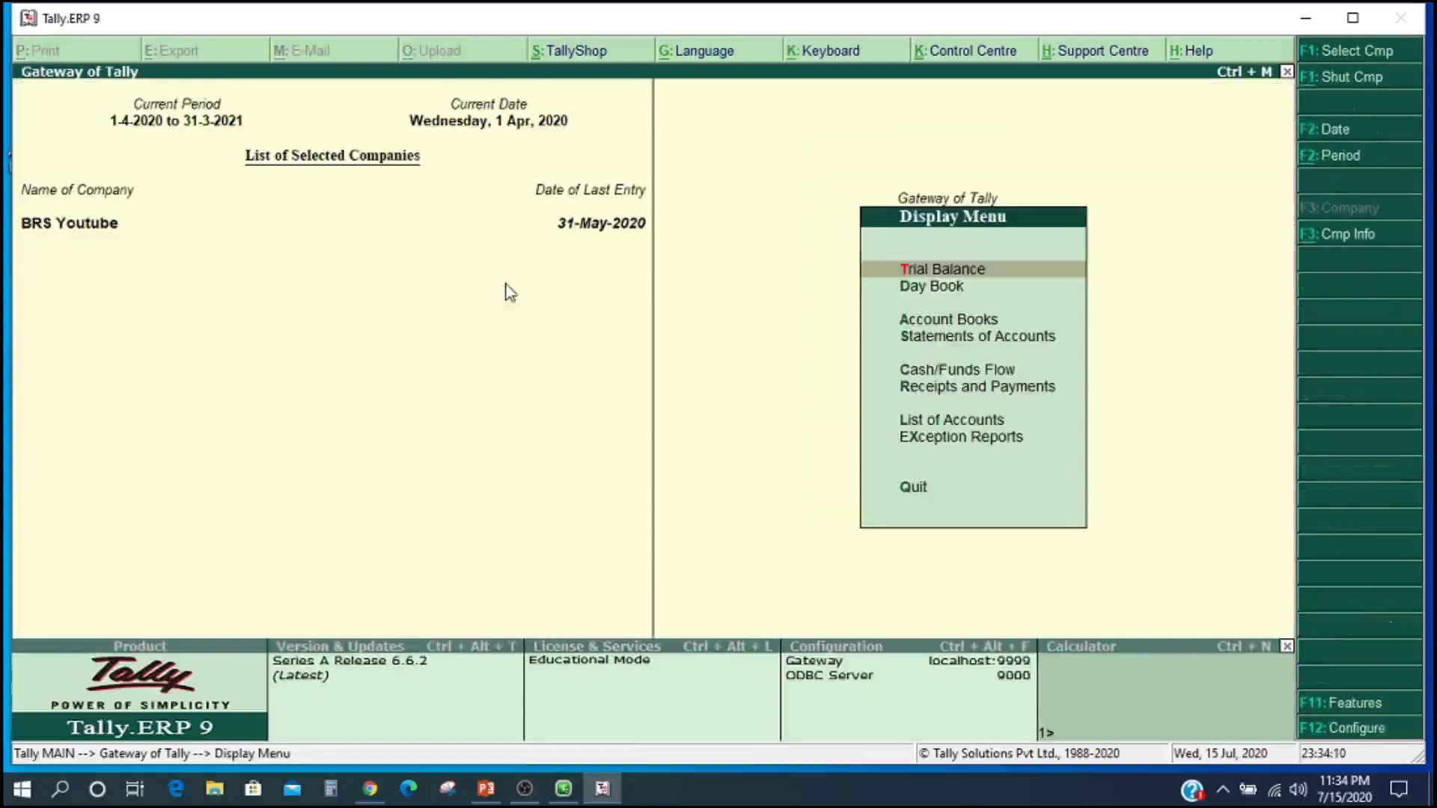
key("Down")
key("Down")
key("Return")
key("Down")
key("Return")
Step: Display the Customer ledger's vouchers
key("Down")
key("Down")
key("Down")
key("Down")
key("Down")
key("Up")
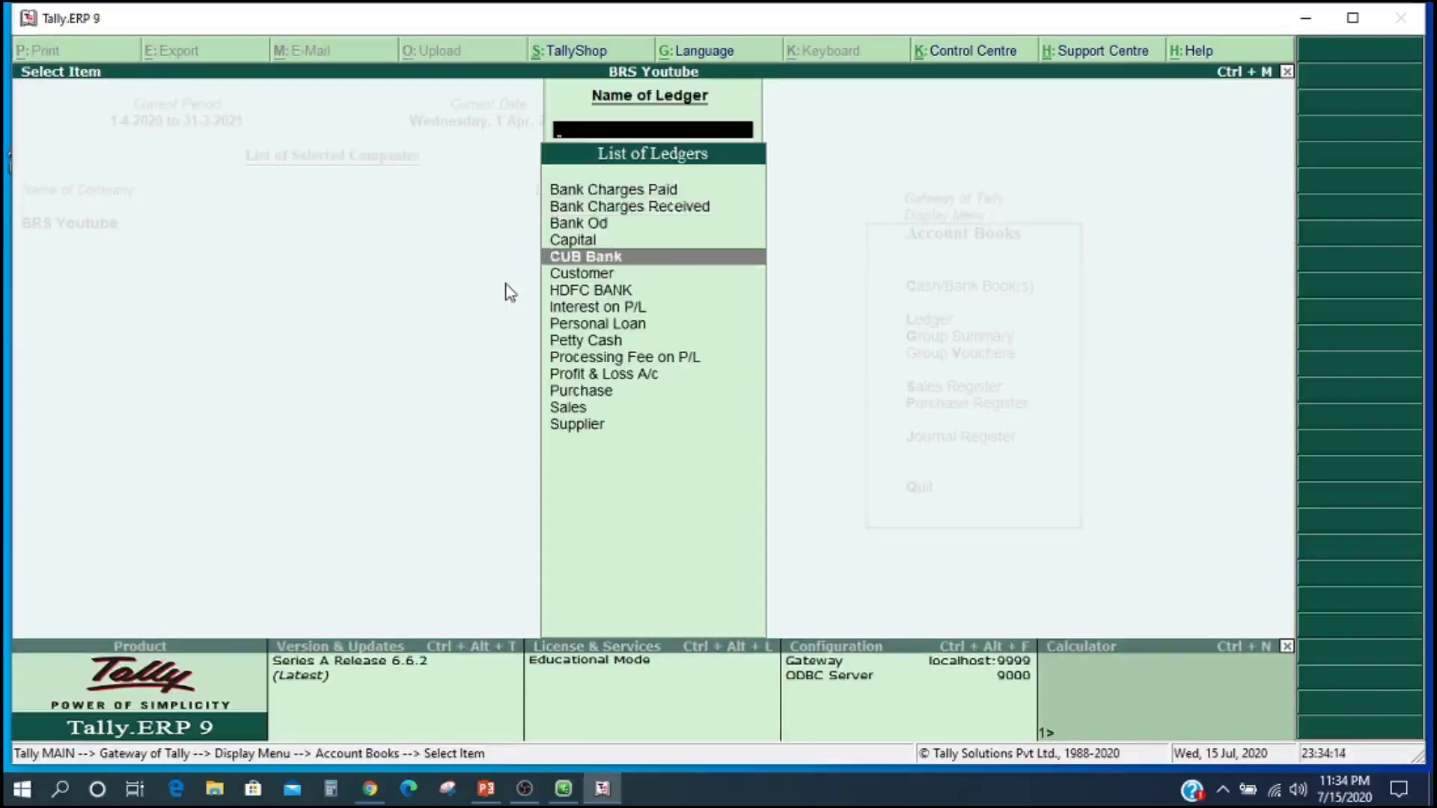
key("Down")
key("Return")
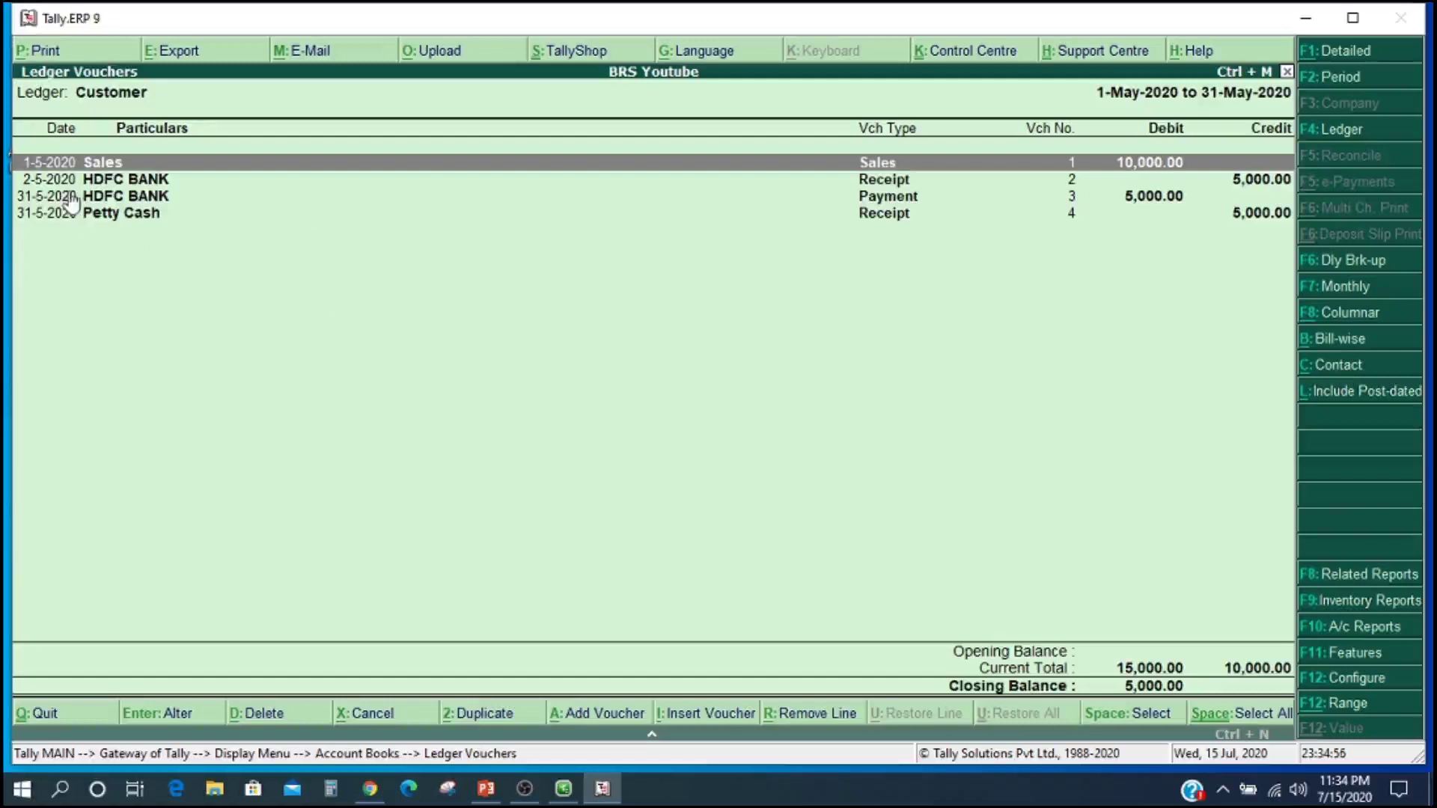
Step: Expand the 31-May-2020 Petty Cash receipt in the Customer ledger to examine its detailed entries, then close the ledger
left_click(141, 216)
key("alt+F1")
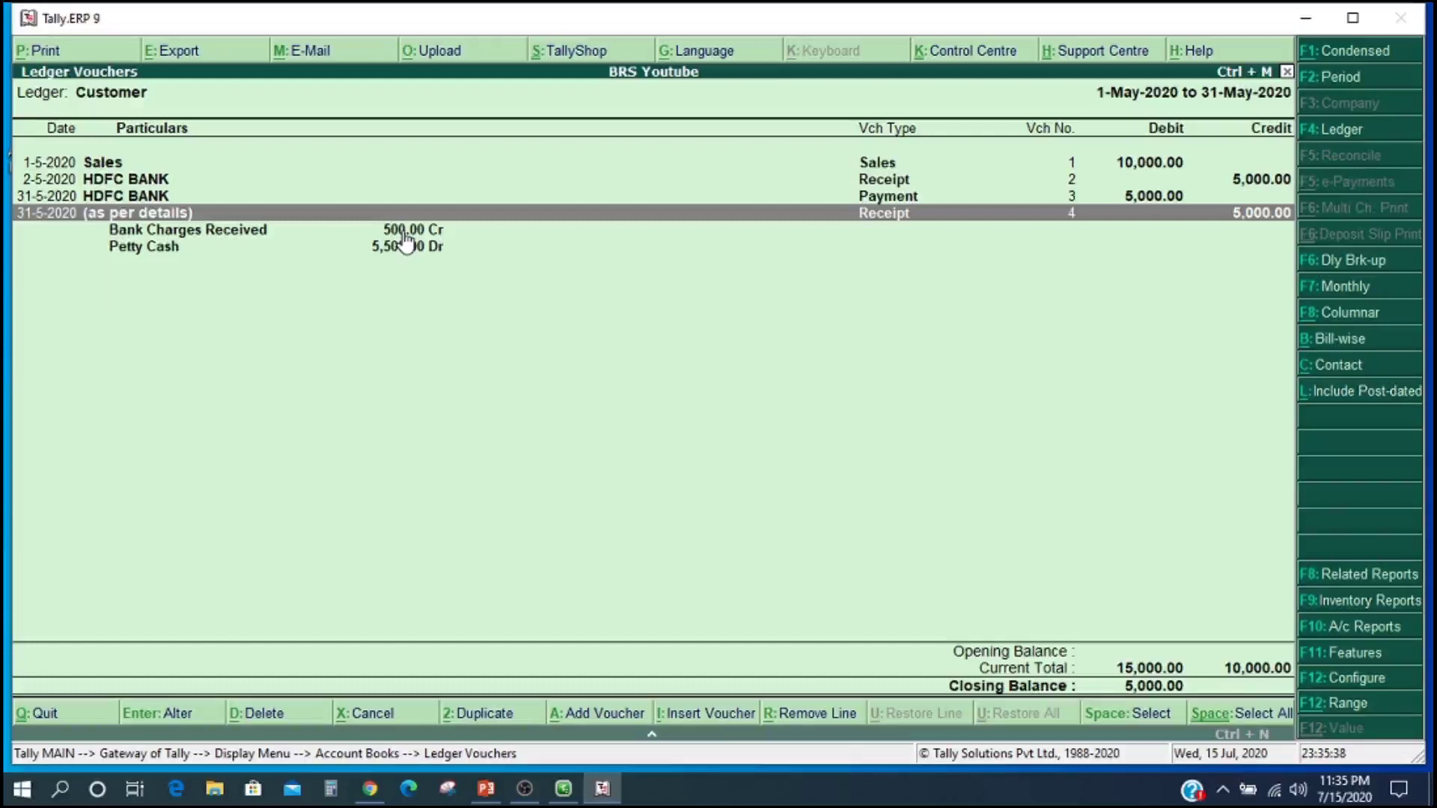
key("Escape")
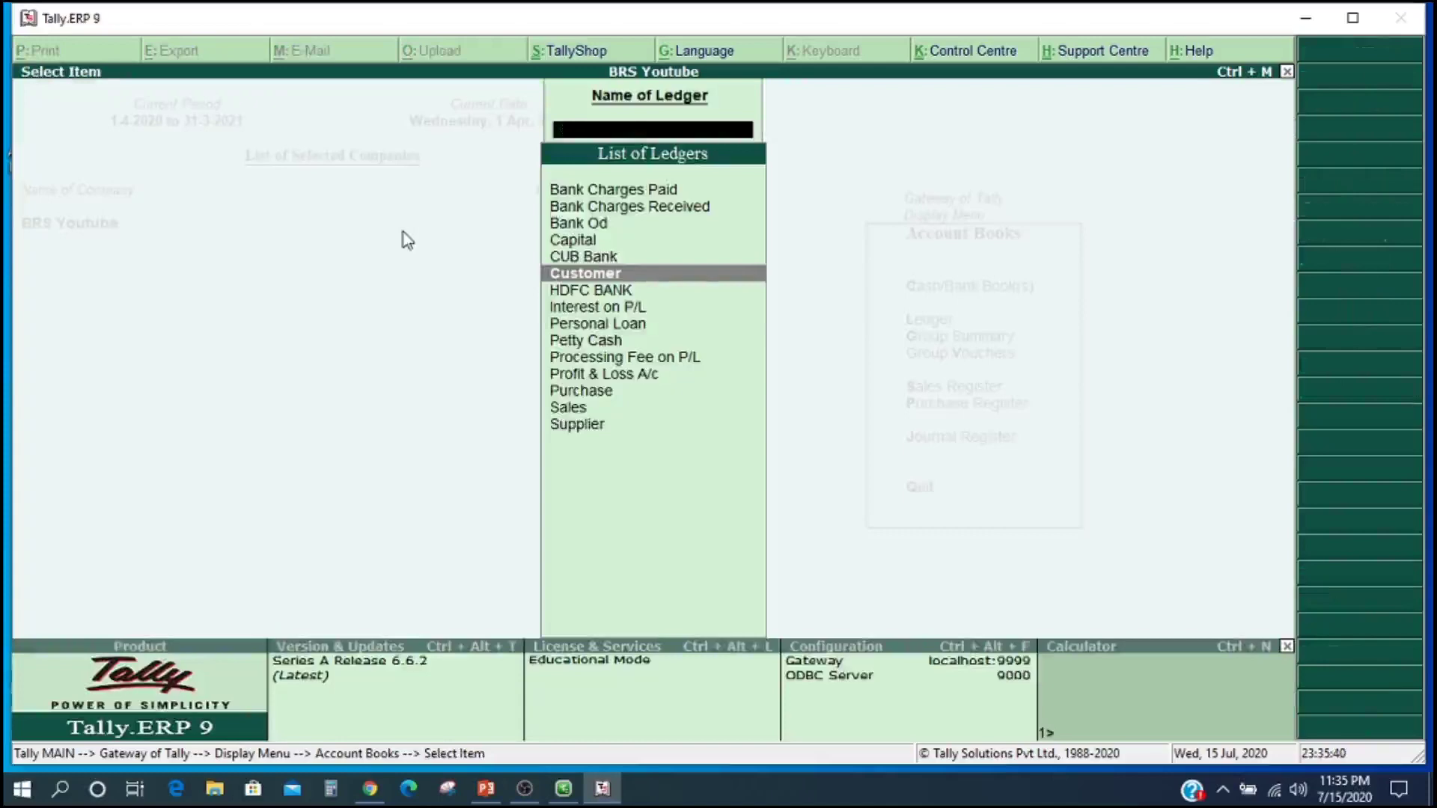
Step: Return to the Gateway of Tally, review the detailed Profit & Loss A/c for bank charges paid and received, and close it
key("Escape")
key("Escape")
key("Escape")
key("Down")
key("Up")
key("Up")
key("Up")
key("Return")
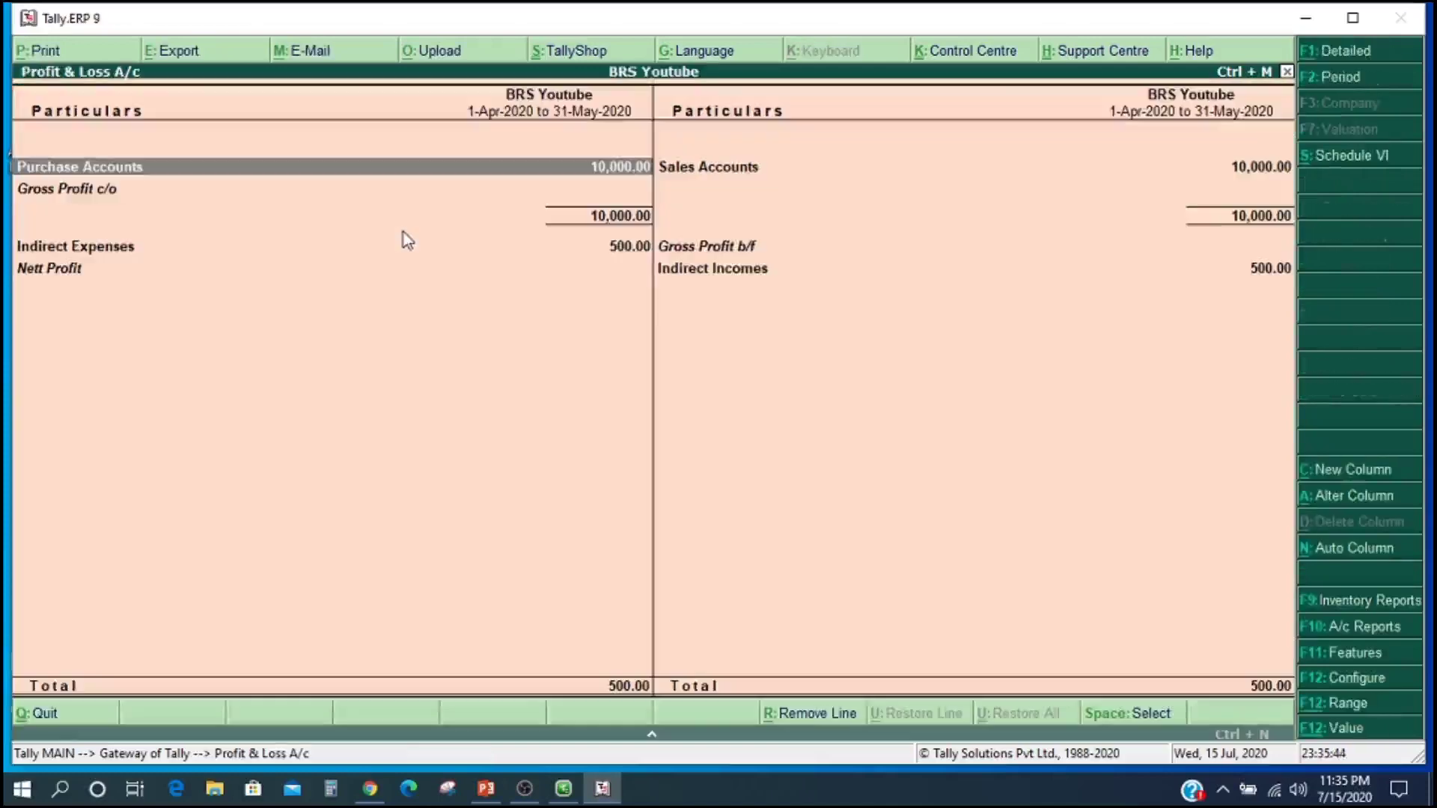
key("alt+F1")
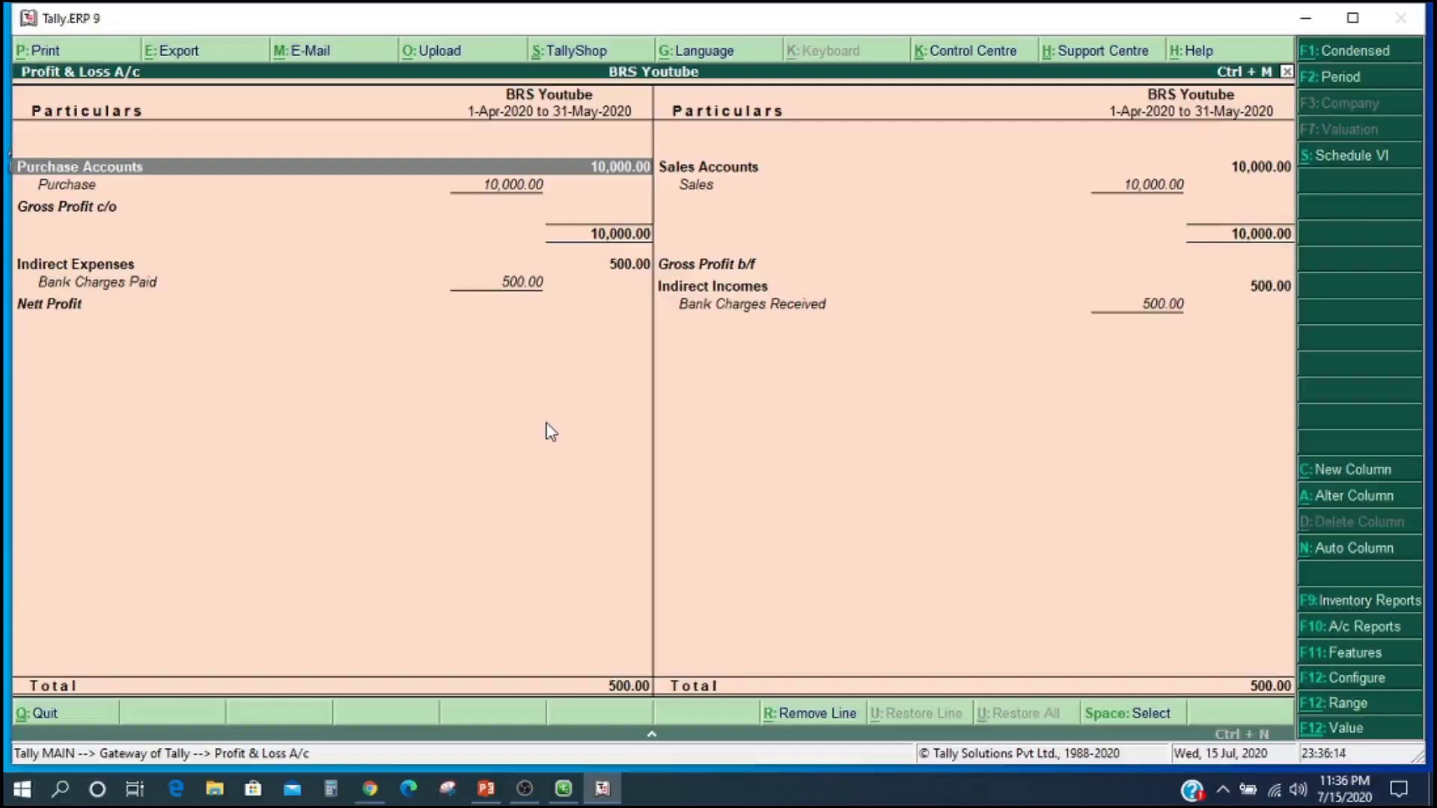
key("Escape")
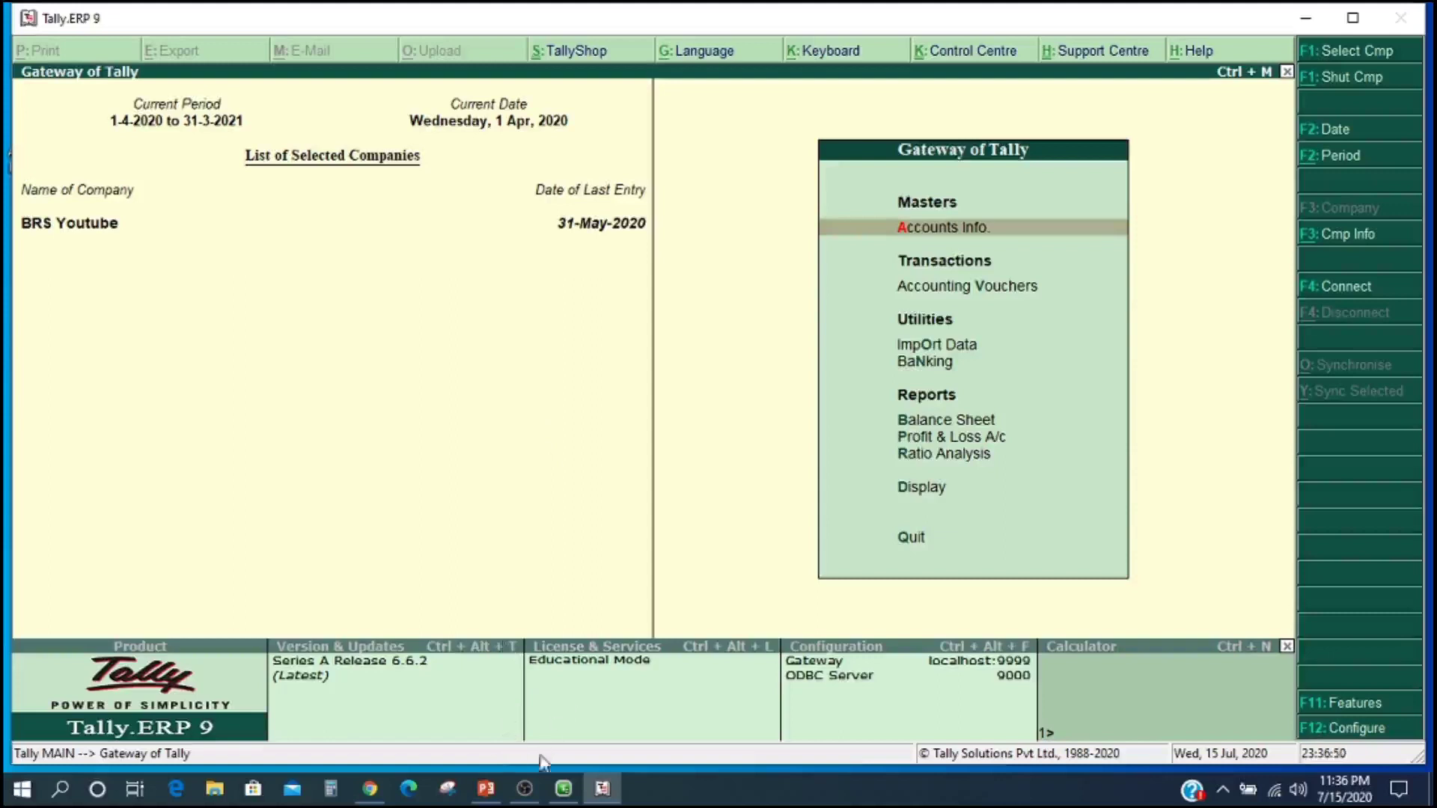
mouse_move(530, 799)
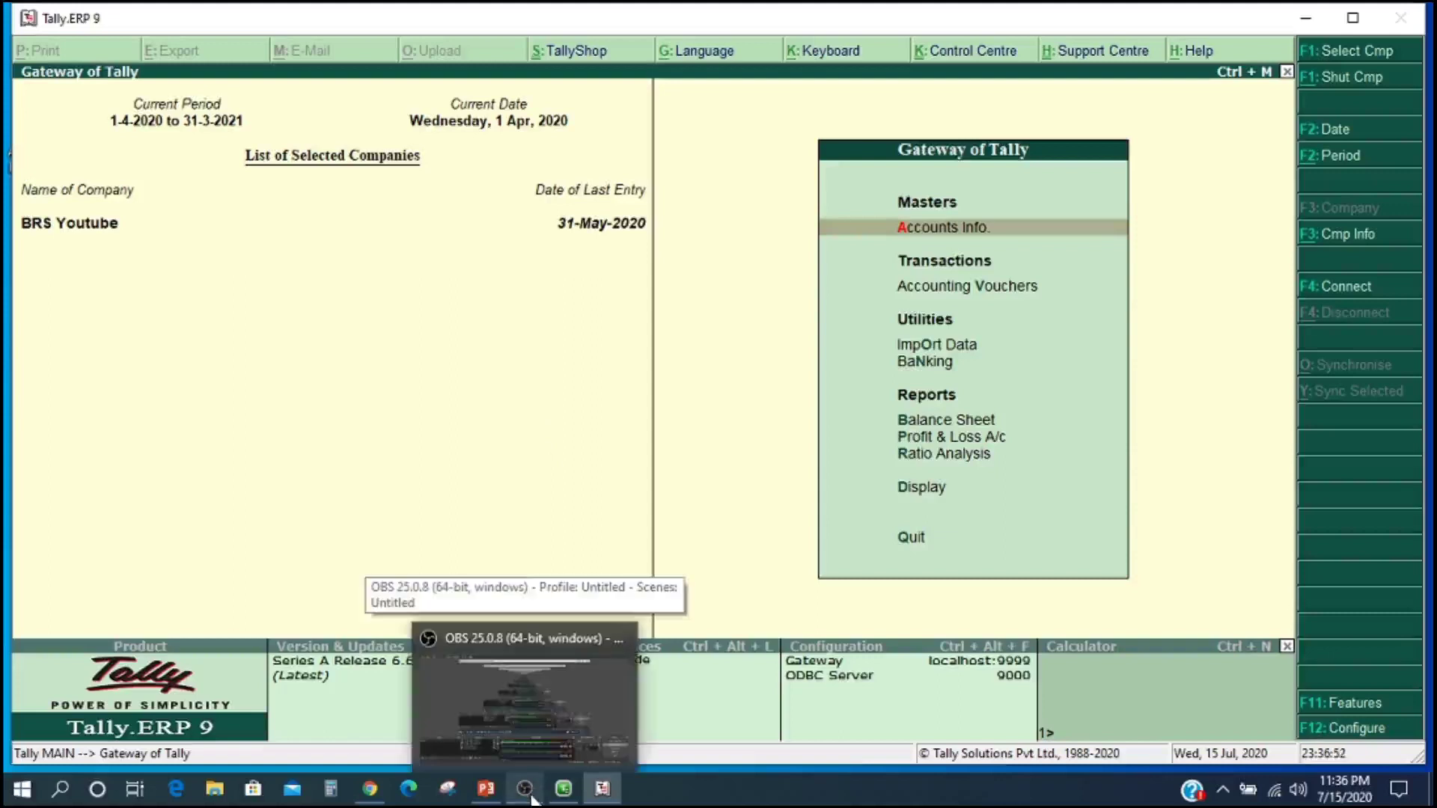